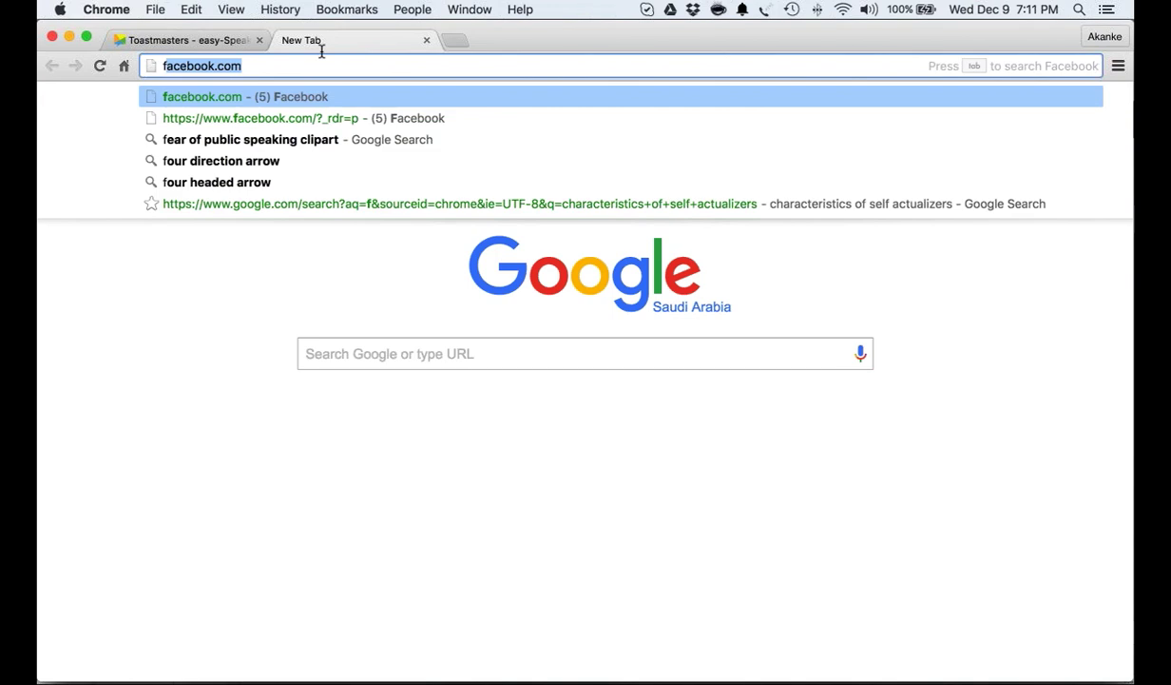
Search Google for 'aljabal toastmasters', correcting the misspelled search words.
{"action": "key", "text": "BackSpace"}
{"action": "key", "text": "BackSpace"}
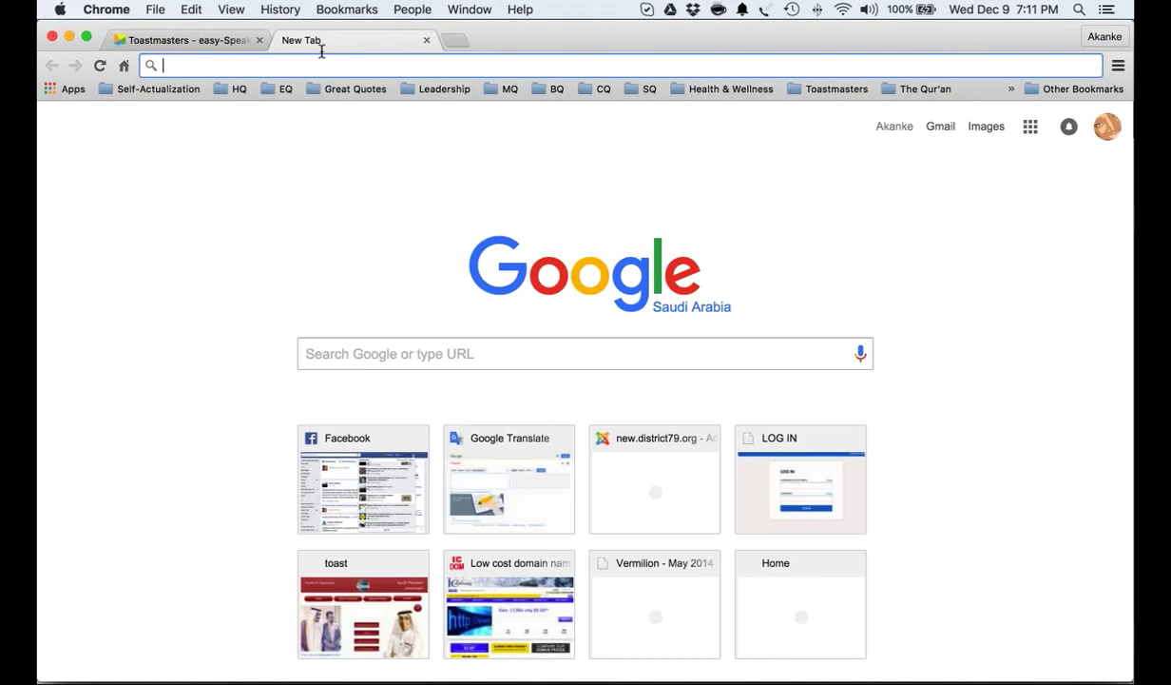
{"action": "type", "text": "aljabal toam"}
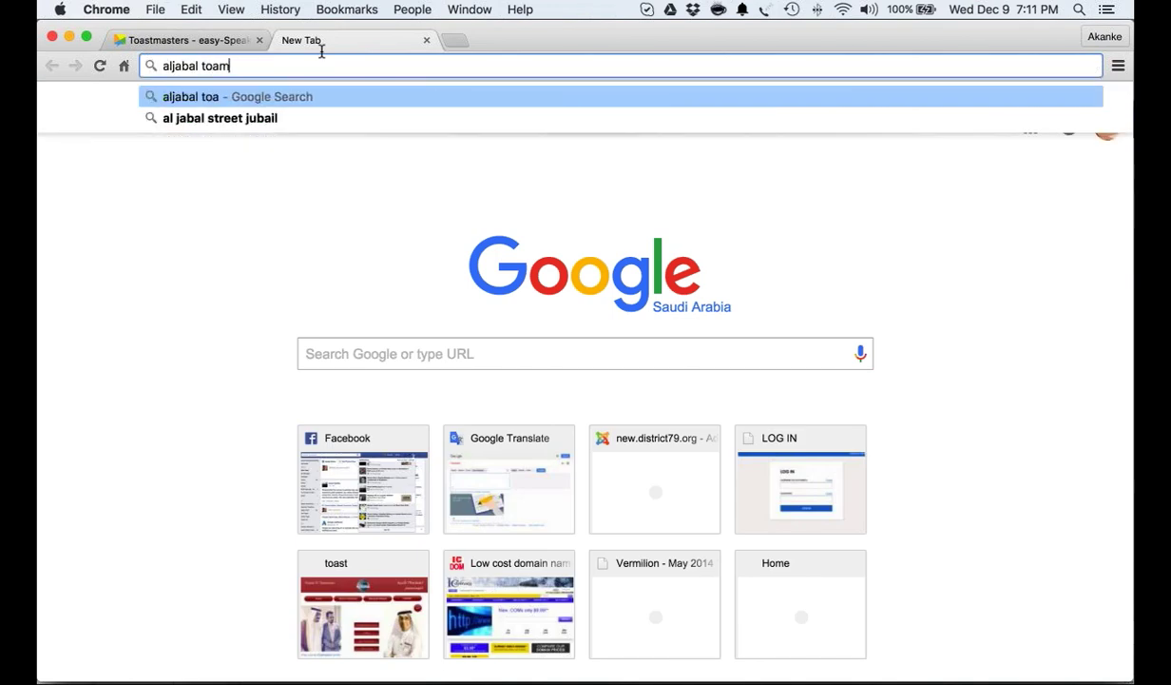
{"action": "key", "text": "BackSpace"}
{"action": "type", "text": "smast"}
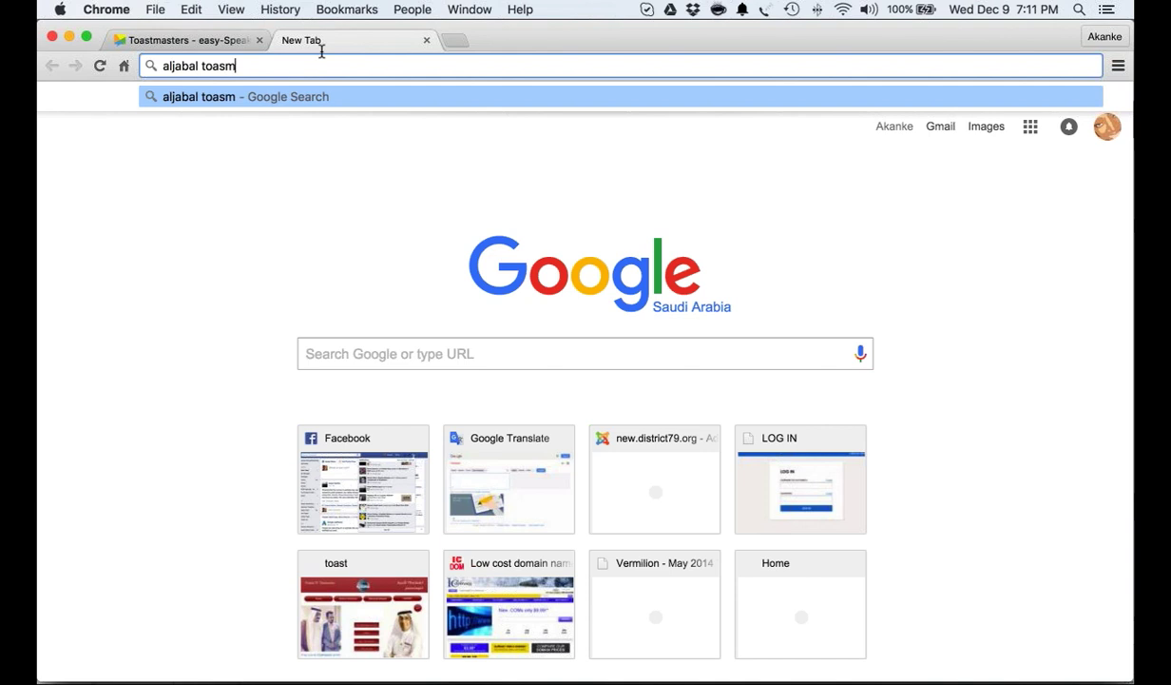
{"action": "key", "text": "BackSpace"}
{"action": "key", "text": "BackSpace"}
{"action": "key", "text": "BackSpace"}
{"action": "key", "text": "BackSpace"}
{"action": "type", "text": "tmasters"}
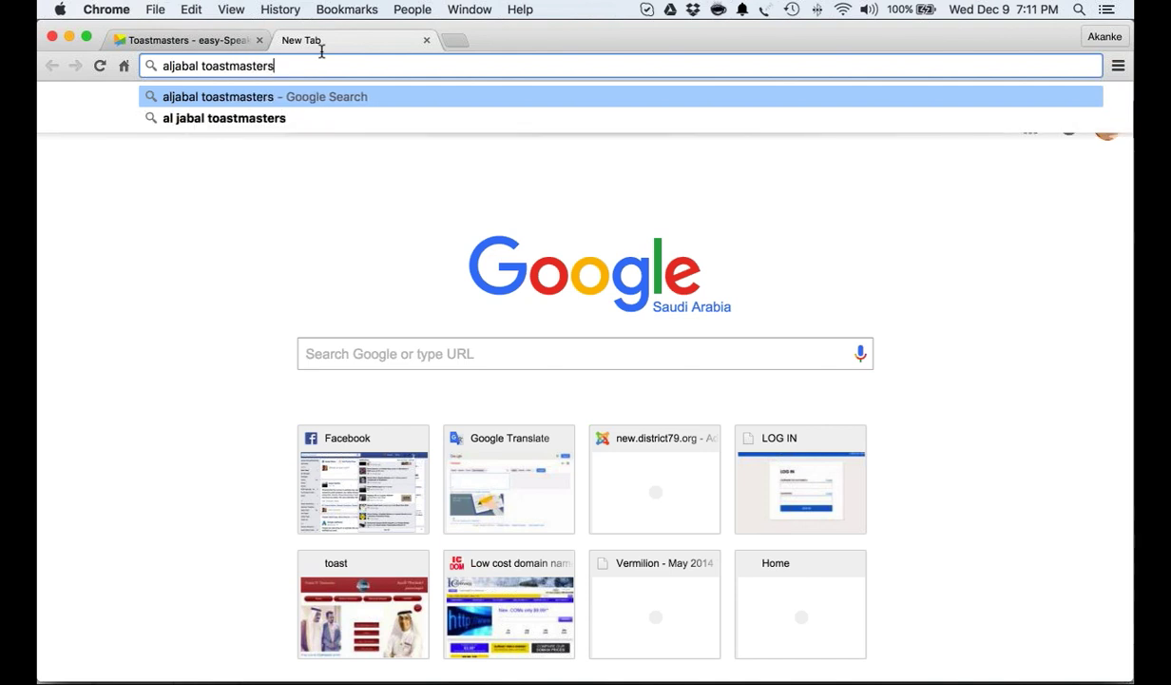
{"action": "key", "text": "Return"}
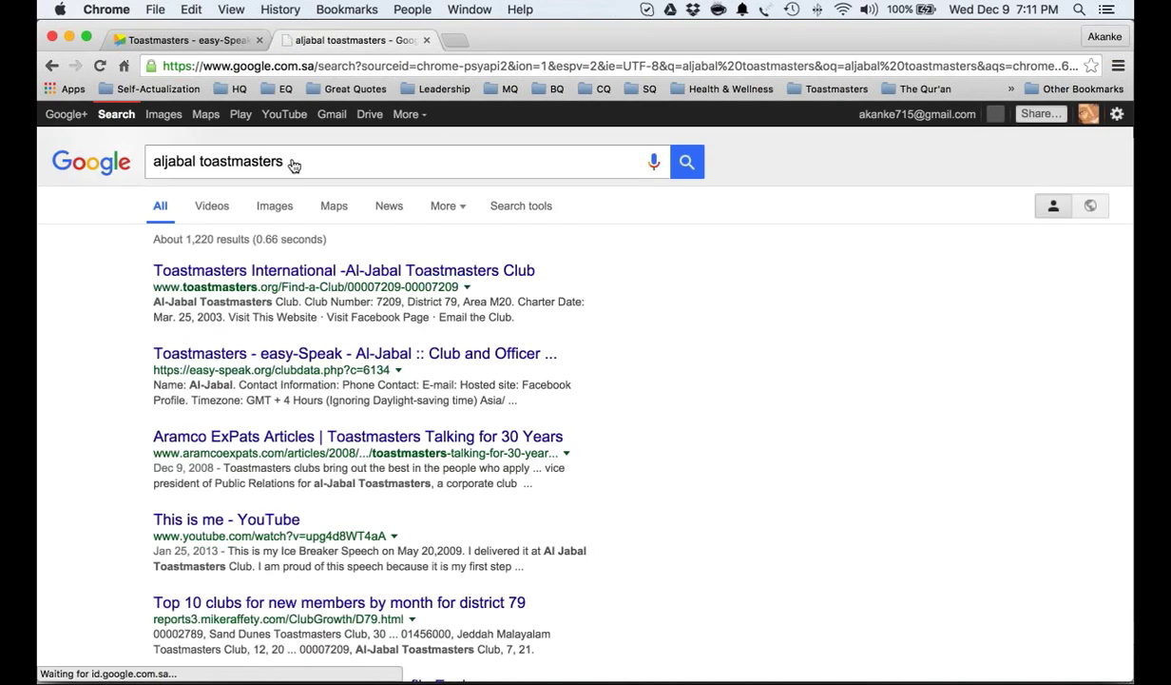
Open the Al-Jabal Toastmasters Club page and select its club number 7209.
{"action": "left_click", "coordinate": [354, 274]}
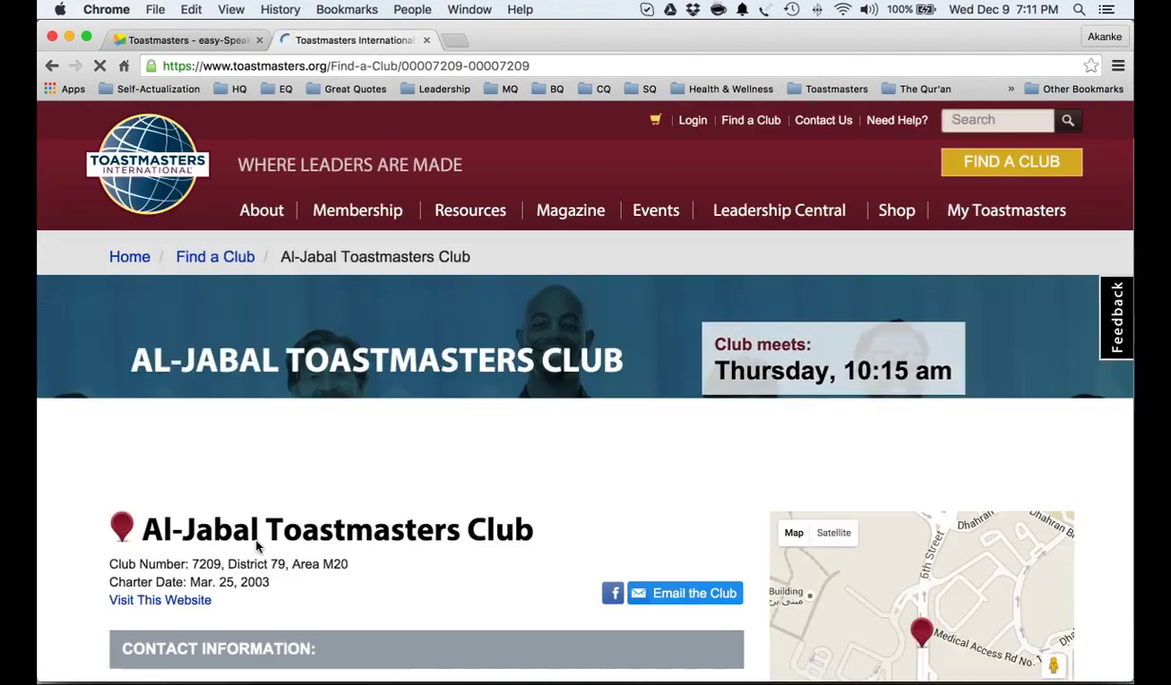
{"action": "scroll", "coordinate": [352, 355], "scroll_direction": "down", "scroll_amount": 1}
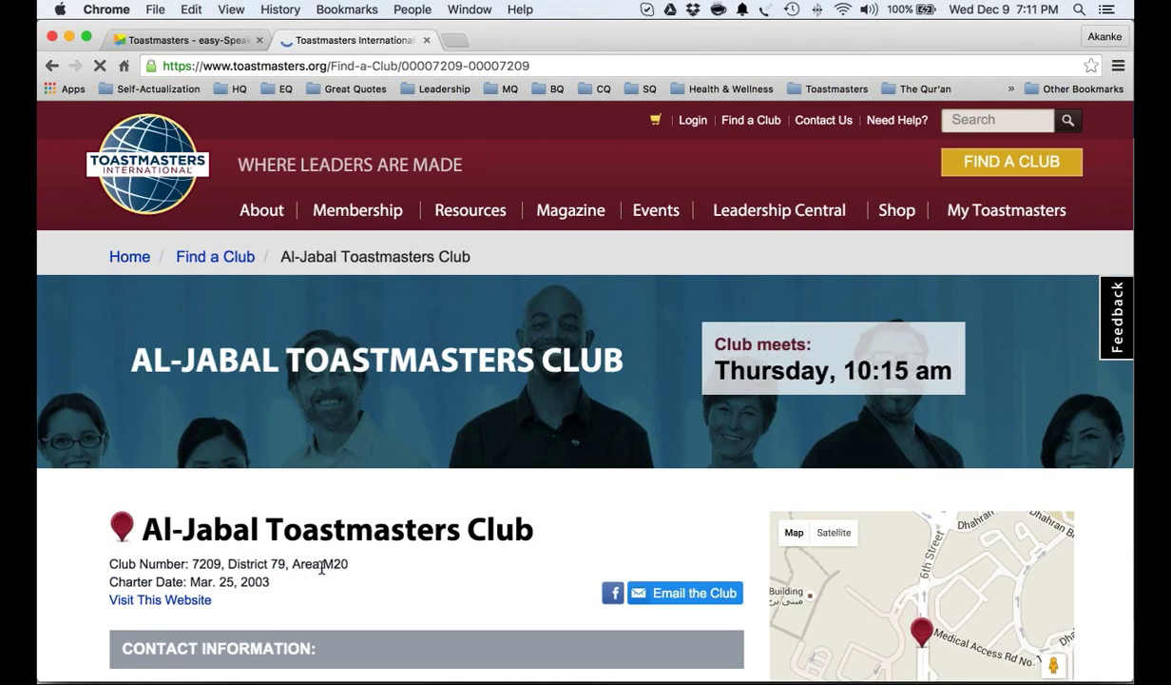
{"action": "scroll", "coordinate": [323, 563], "scroll_direction": "down", "scroll_amount": 1}
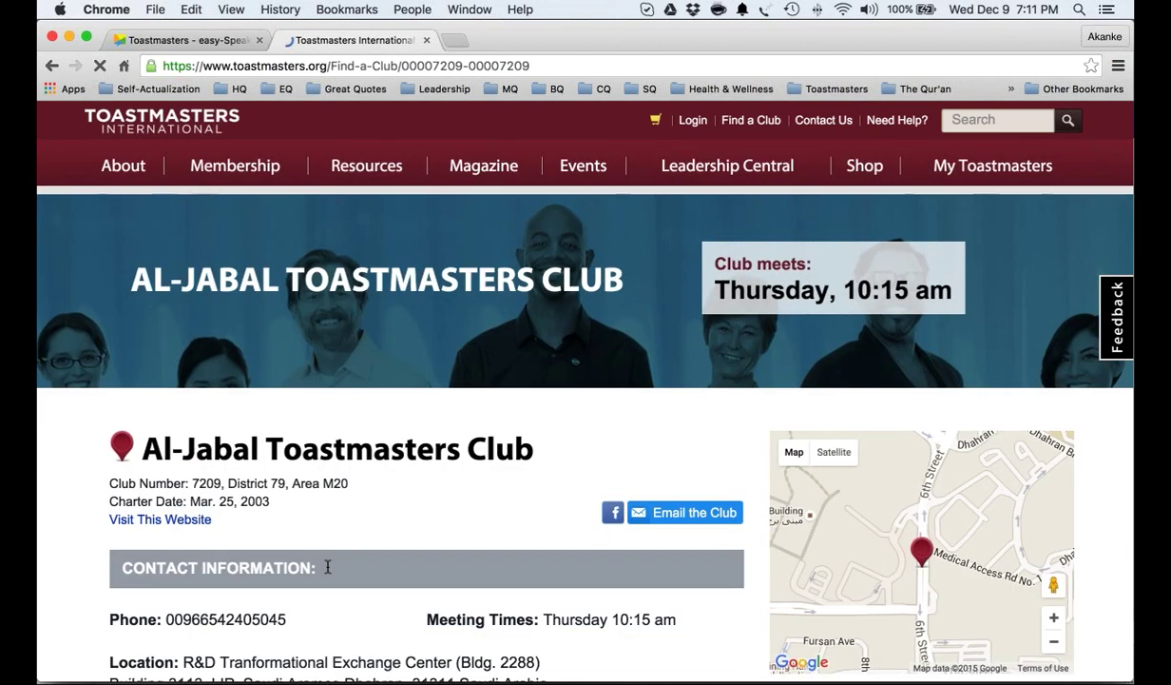
{"action": "scroll", "coordinate": [327, 566], "scroll_direction": "down", "scroll_amount": 3}
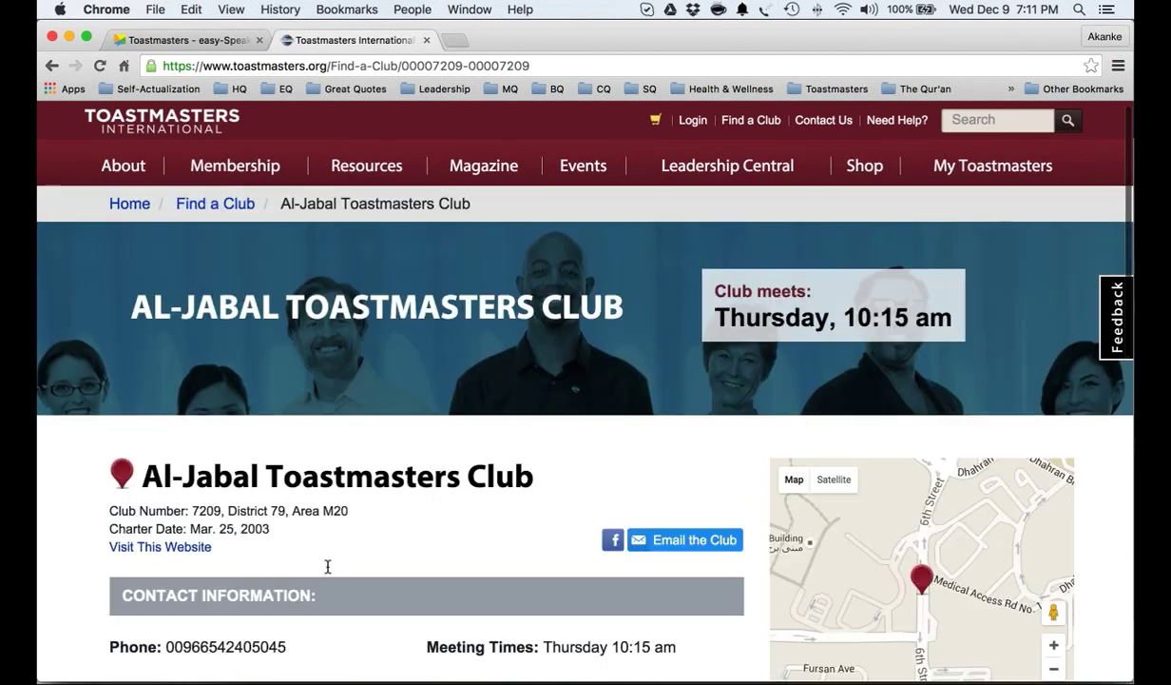
{"action": "scroll", "coordinate": [328, 566], "scroll_direction": "up", "scroll_amount": 1}
{"action": "double_click", "coordinate": [215, 564]}
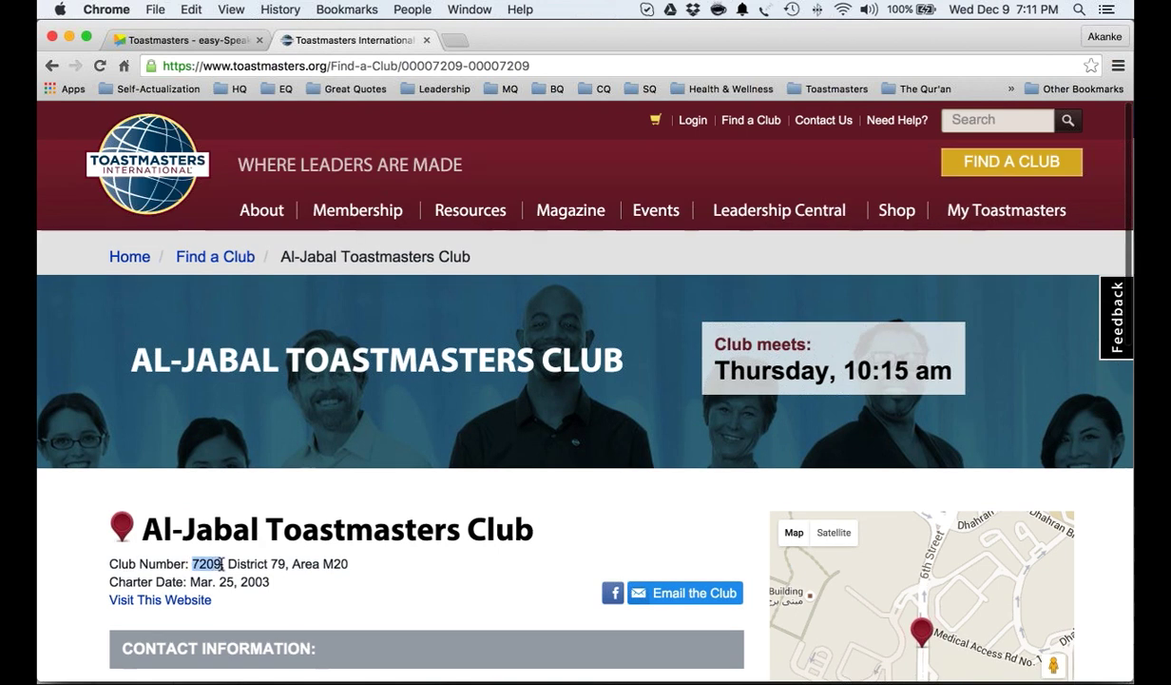
Switch back to the easy-Speak welcome page.
{"action": "key", "text": "super+Tab"}
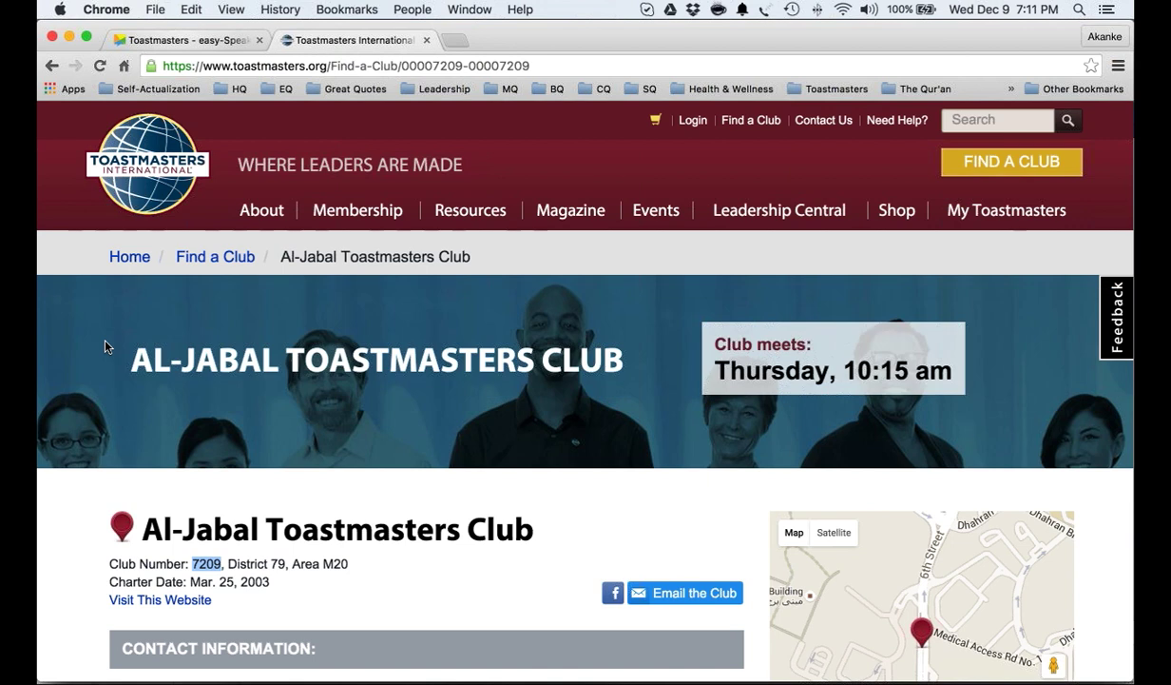
{"action": "key", "text": "ctrl+shift+Tab"}
{"action": "scroll", "coordinate": [415, 404], "scroll_direction": "down", "scroll_amount": 1}
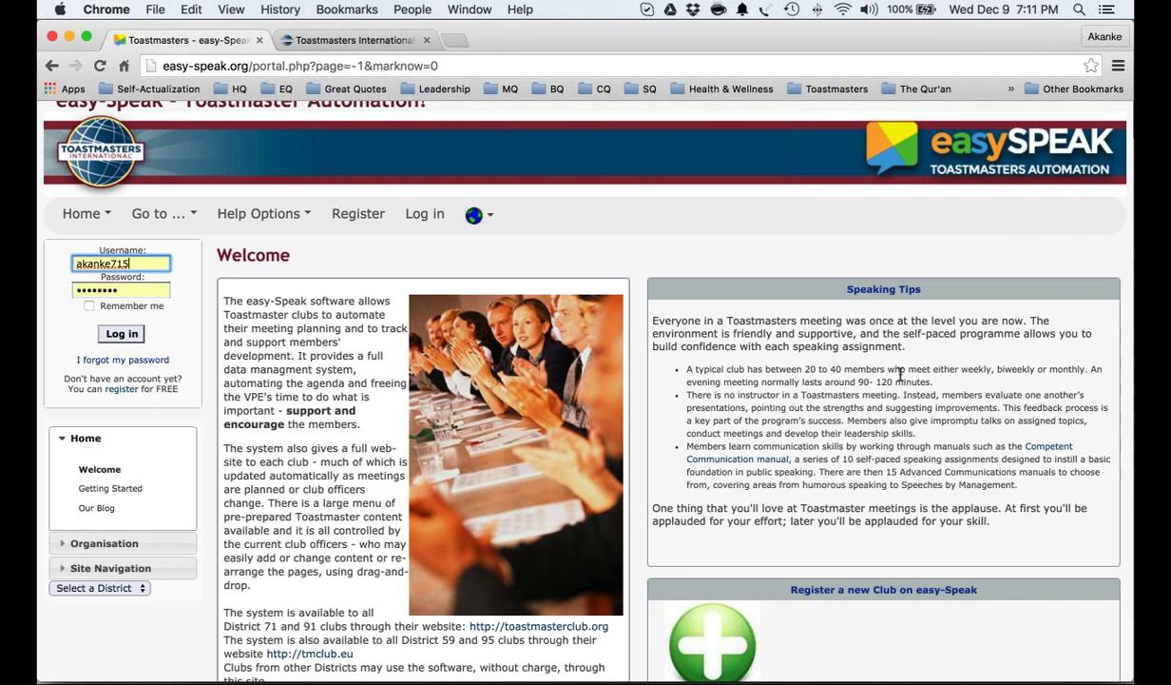
Enter club number 7209 under Register a new Club and submit it with Add Club.
{"action": "scroll", "coordinate": [900, 374], "scroll_direction": "down", "scroll_amount": 2}
{"action": "scroll", "coordinate": [880, 368], "scroll_direction": "down", "scroll_amount": 5}
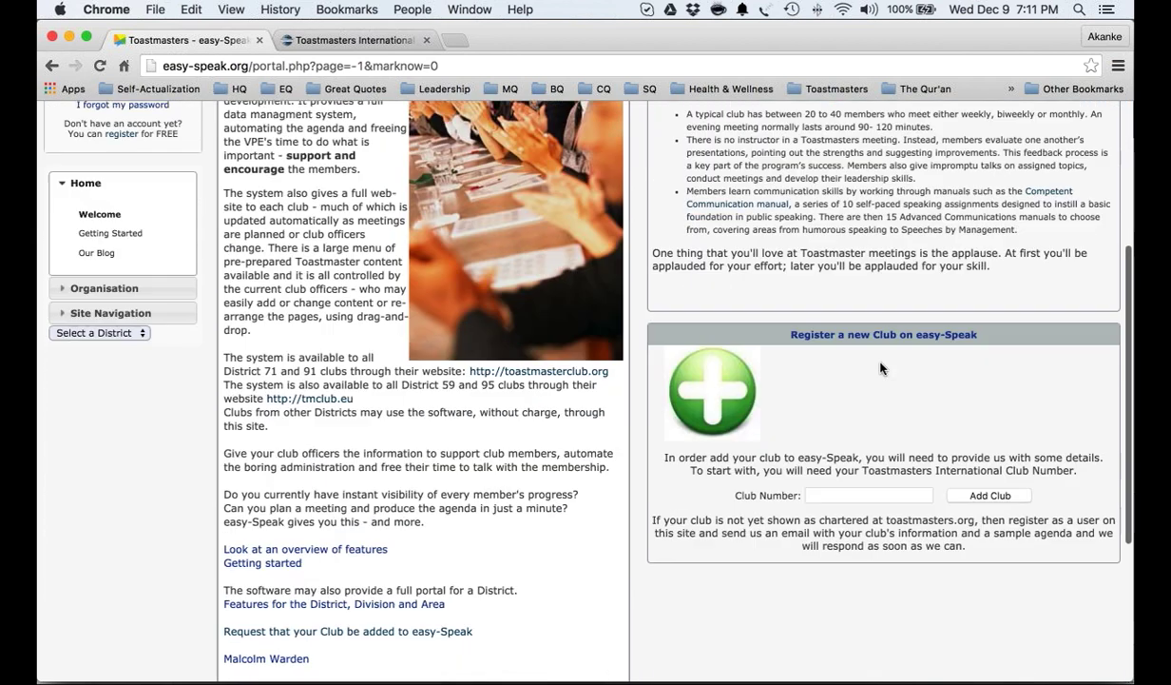
{"action": "scroll", "coordinate": [880, 368], "scroll_direction": "down", "scroll_amount": 1}
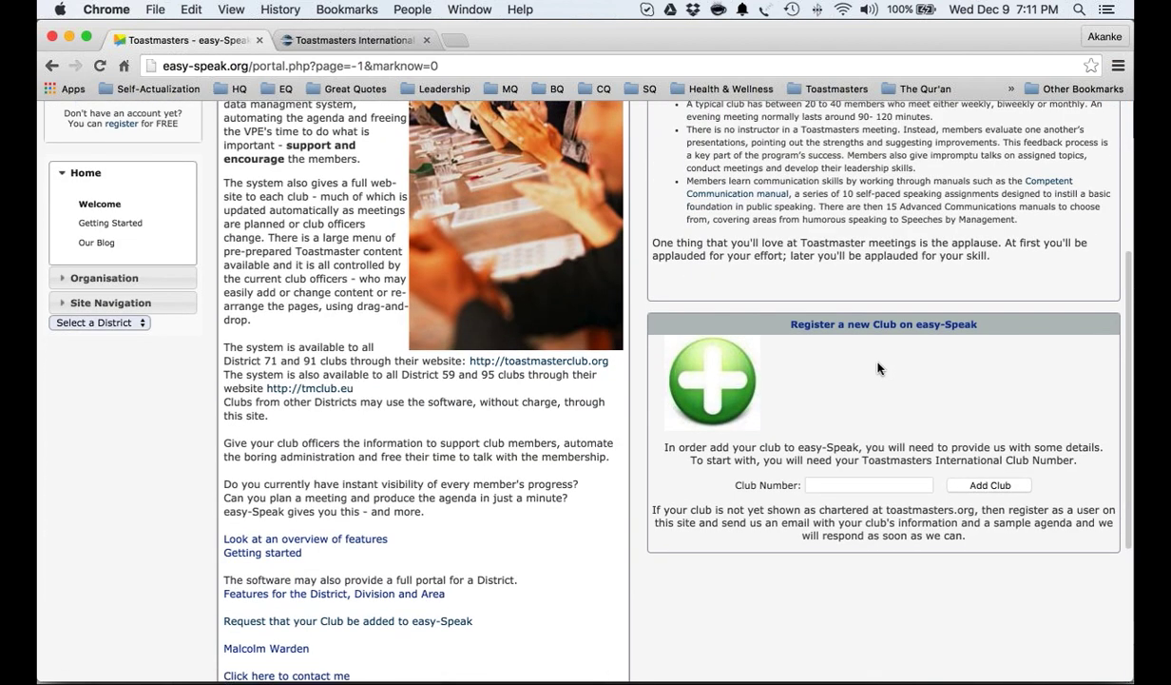
{"action": "left_click", "coordinate": [839, 485]}
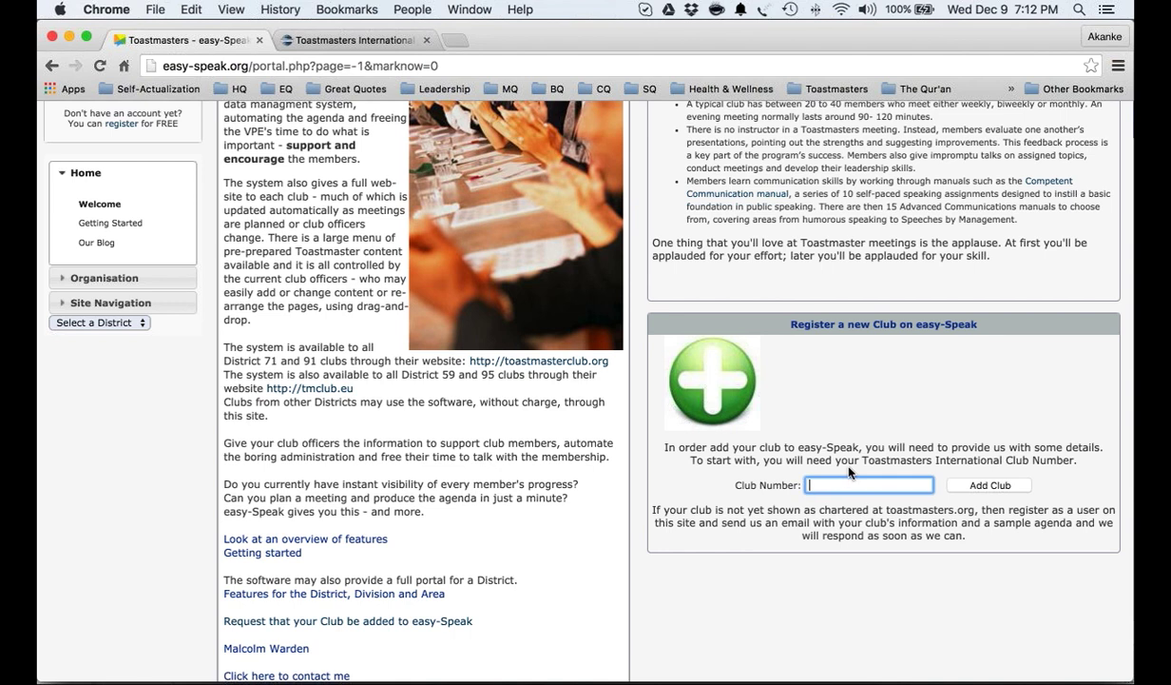
{"action": "type", "text": "7209"}
{"action": "left_click", "coordinate": [988, 487]}
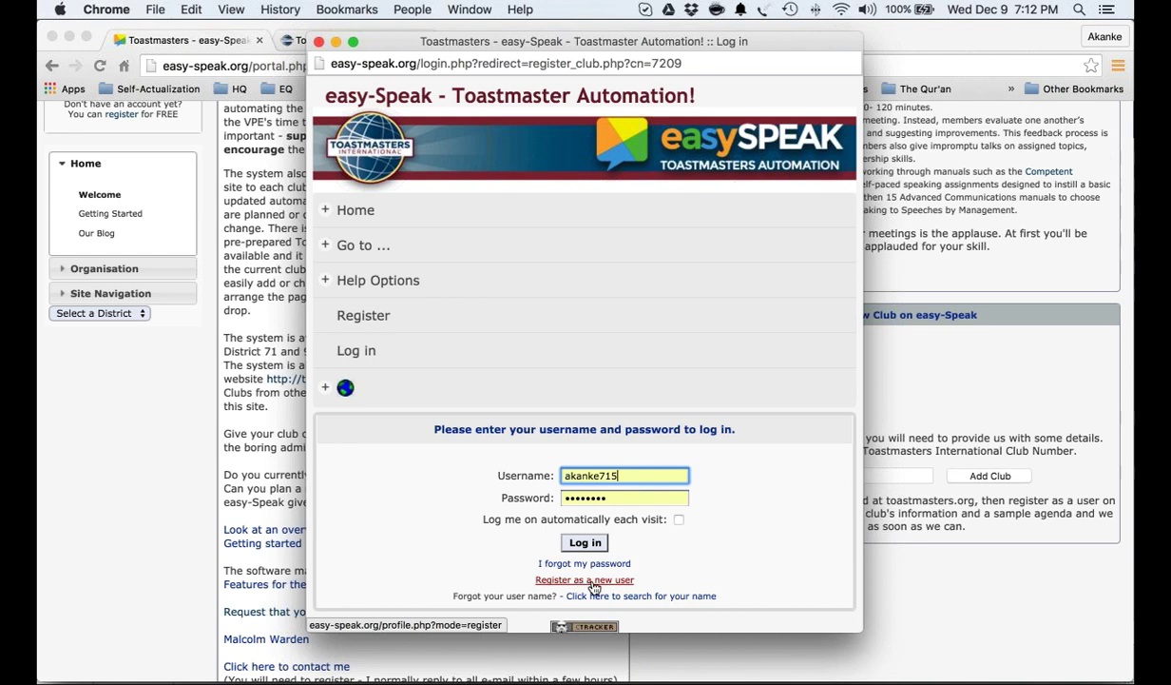
Start new-user registration, accept the agreement terms and widen the registration window.
{"action": "left_click", "coordinate": [590, 581]}
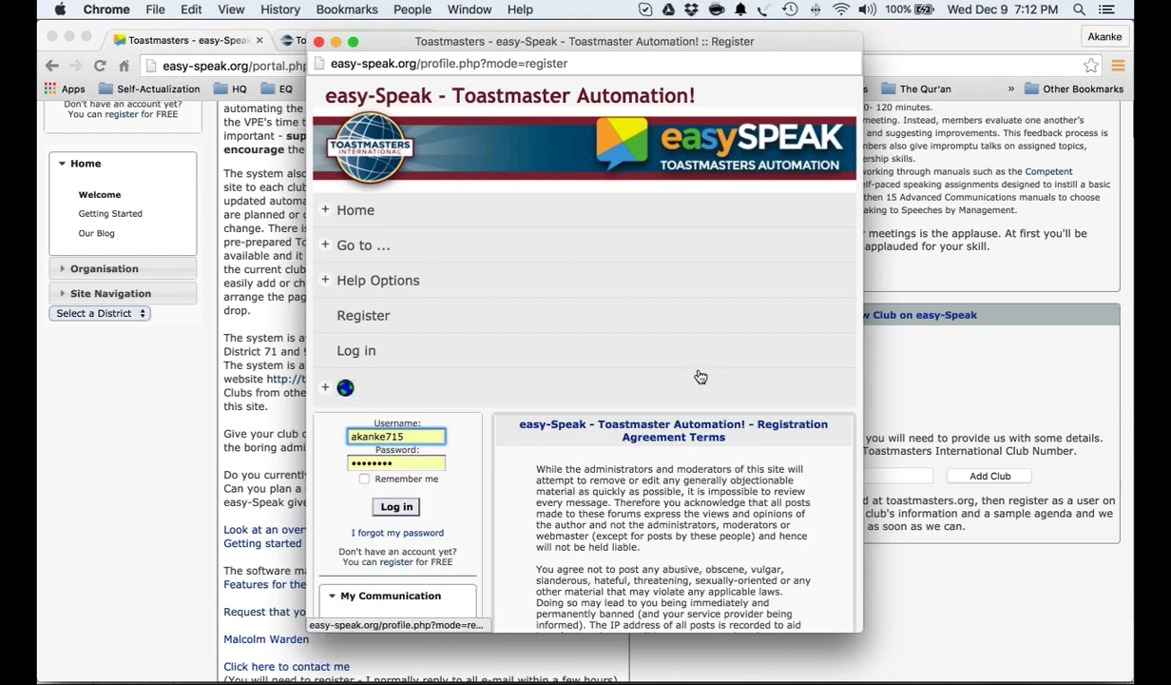
{"action": "scroll", "coordinate": [701, 376], "scroll_direction": "down", "scroll_amount": 5}
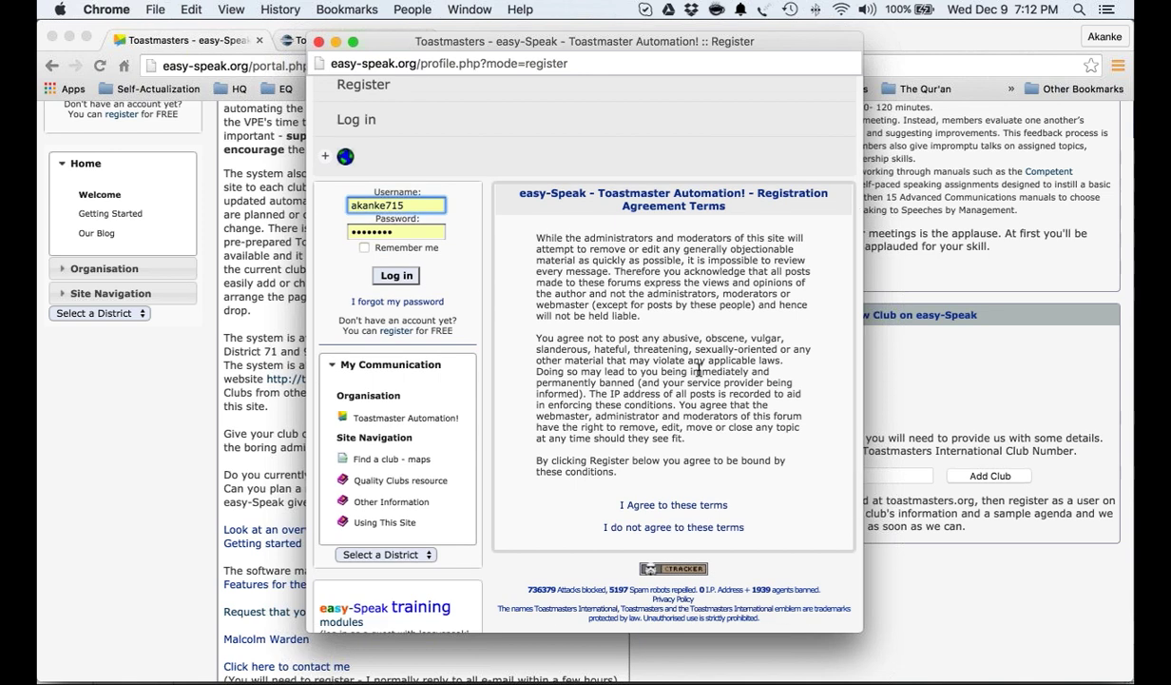
{"action": "scroll", "coordinate": [701, 370], "scroll_direction": "down", "scroll_amount": 1}
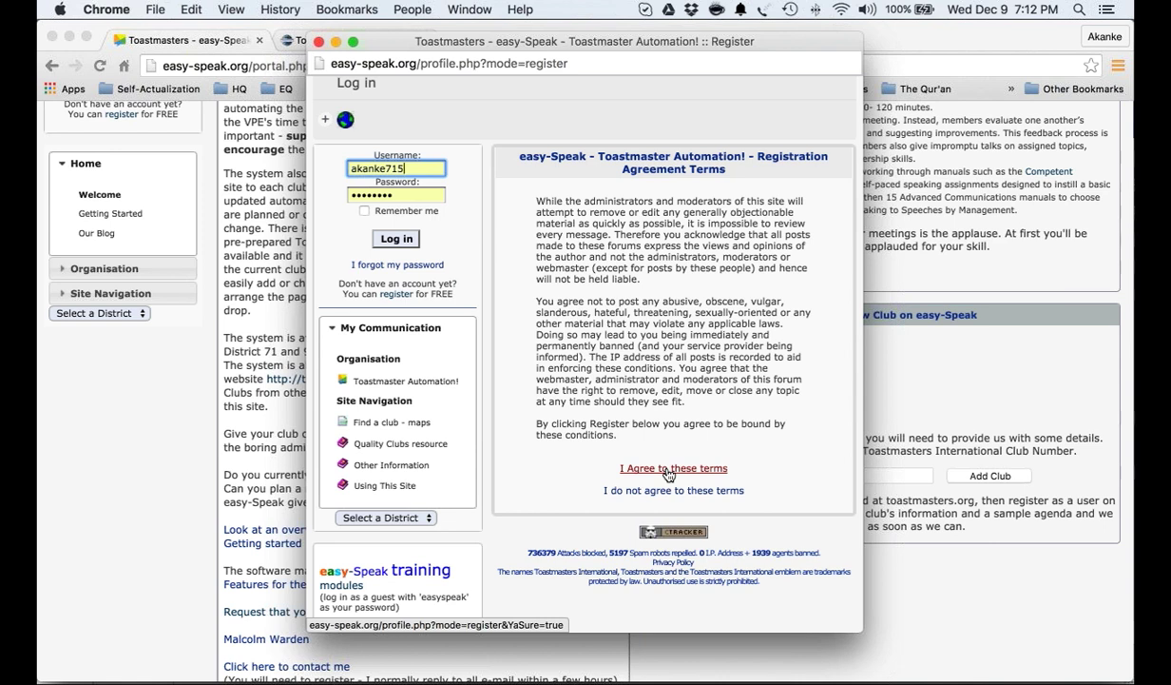
{"action": "left_click", "coordinate": [667, 470]}
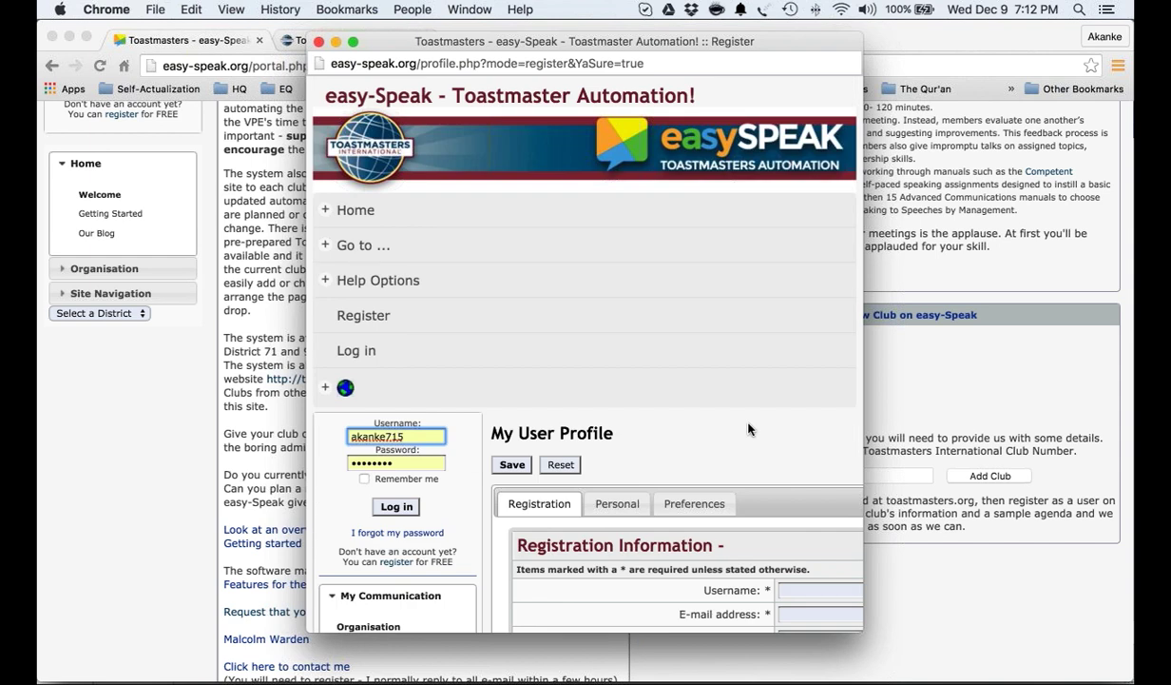
{"action": "scroll", "coordinate": [748, 430], "scroll_direction": "down", "scroll_amount": 5}
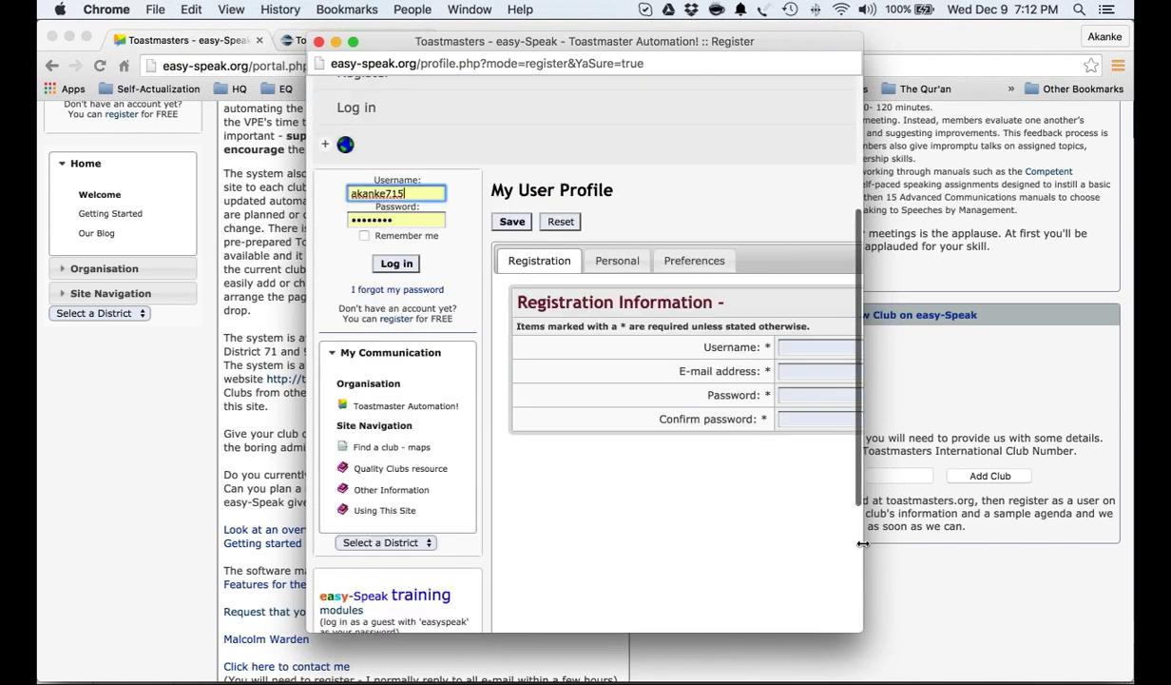
{"action": "left_click_drag", "start_coordinate": [963, 547], "coordinate": [944, 528]}
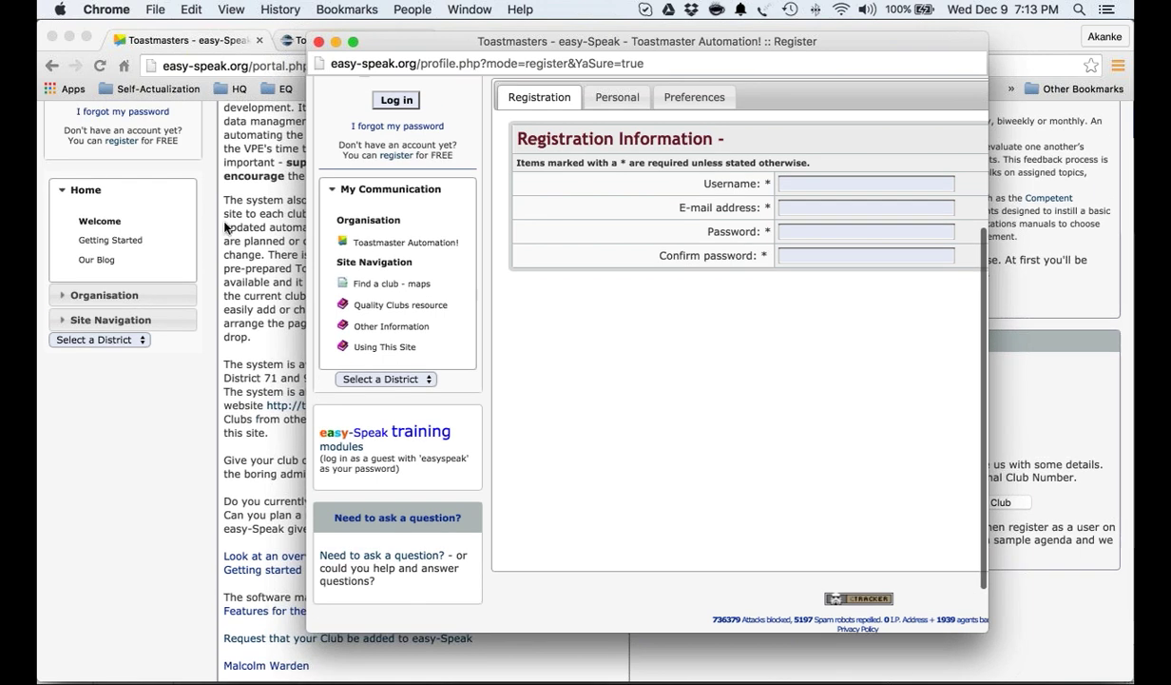
{"action": "left_click", "coordinate": [163, 394]}
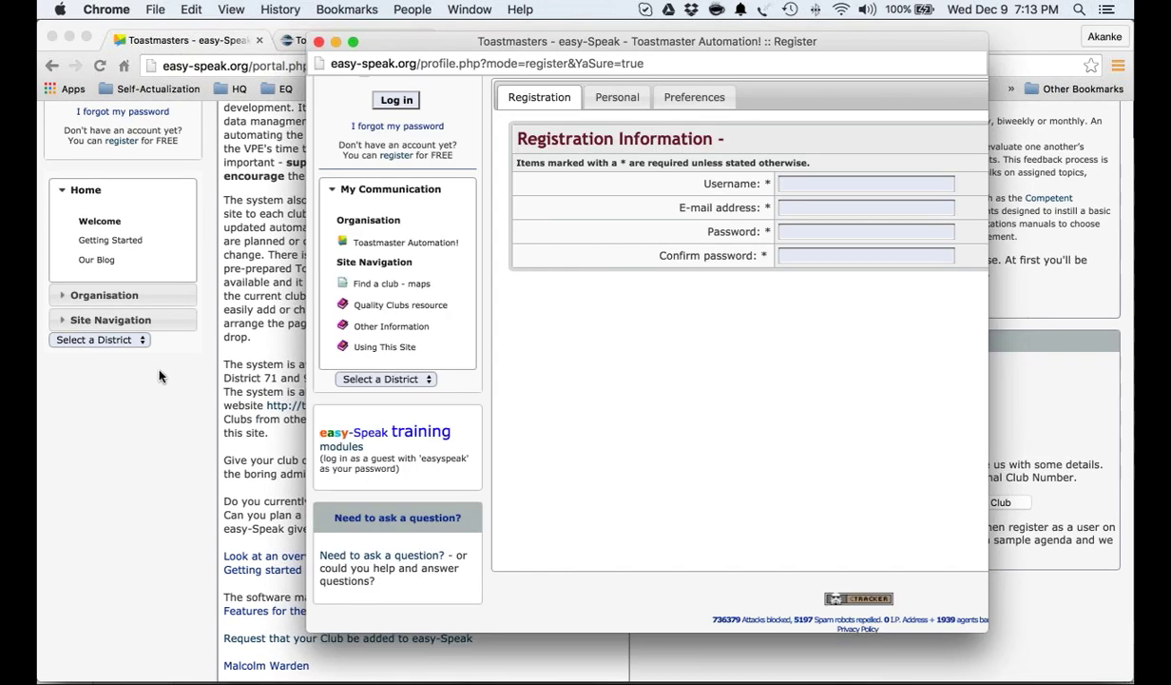
In Gmail, search the mail for the contact's name.
{"action": "key", "text": "super+grave"}
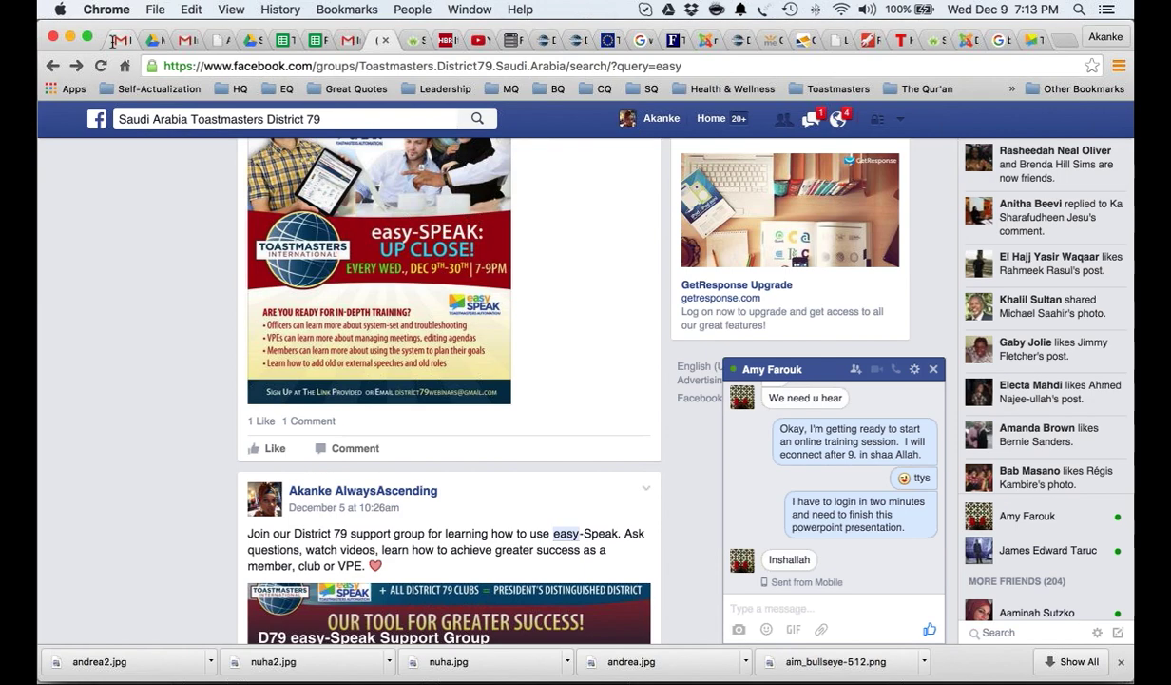
{"action": "left_click", "coordinate": [114, 41]}
{"action": "left_click", "coordinate": [286, 114]}
{"action": "type", "text": "yass"}
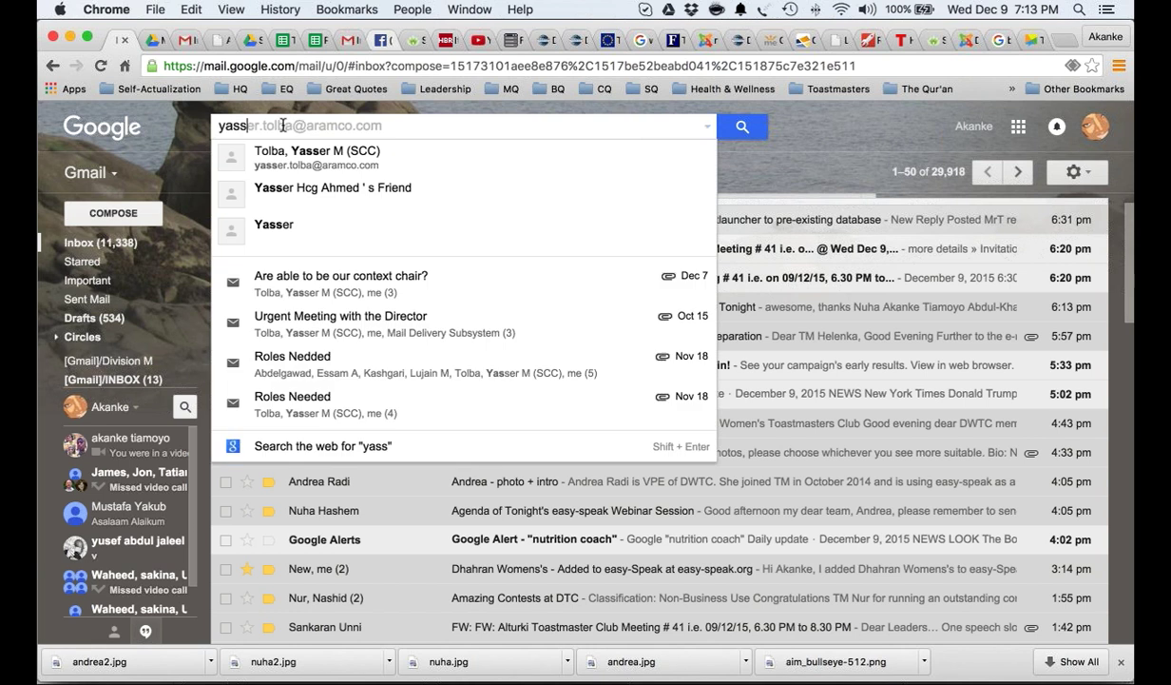
{"action": "type", "text": "er"}
{"action": "key", "text": "Return"}
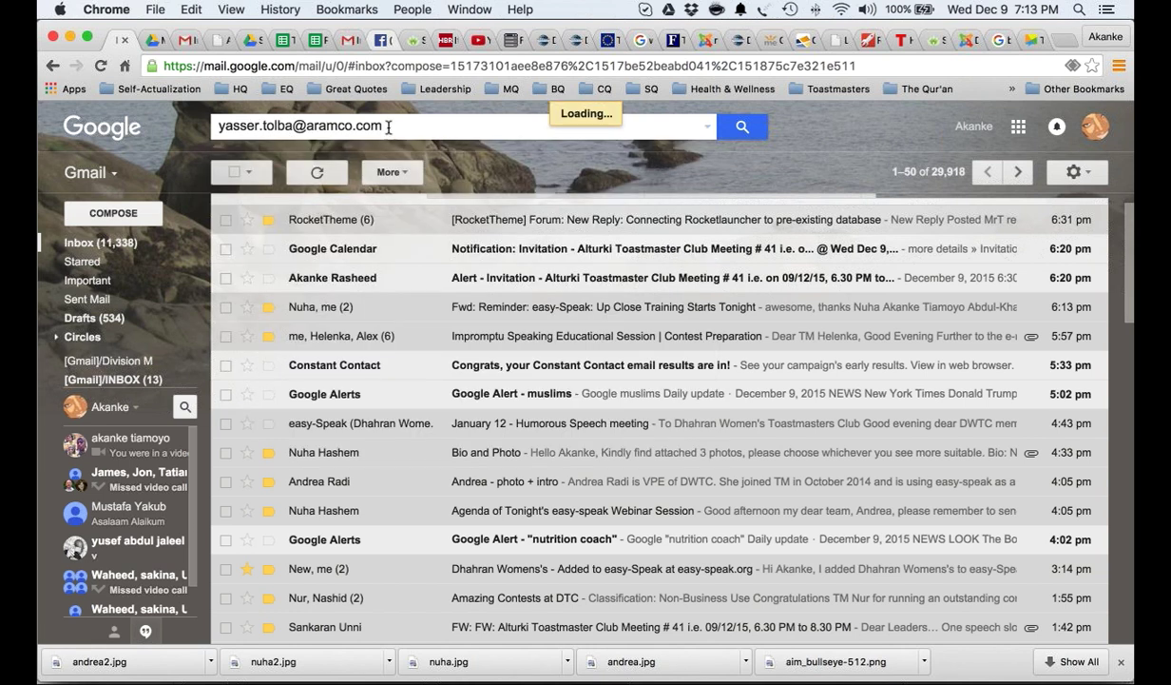
Copy the contact's e-mail address from Gmail's search box and return to the registration window.
{"action": "triple_click", "coordinate": [380, 128]}
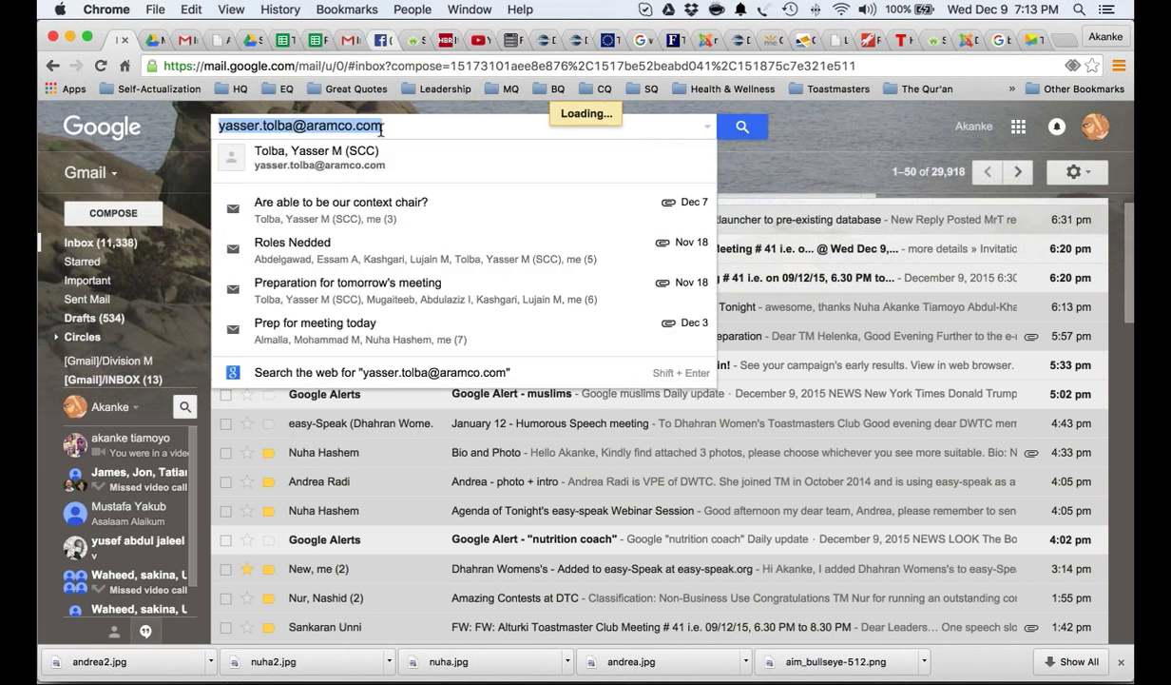
{"action": "key", "text": "super+c"}
{"action": "key", "text": "super+grave"}
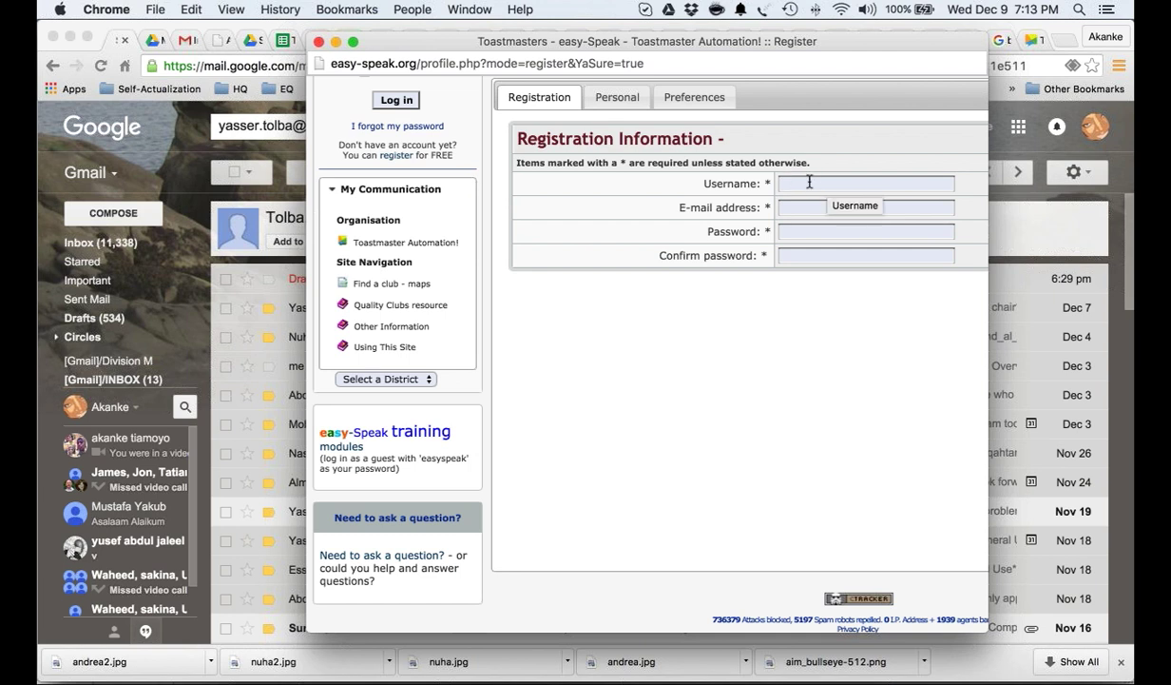
{"action": "key", "text": "super+grave"}
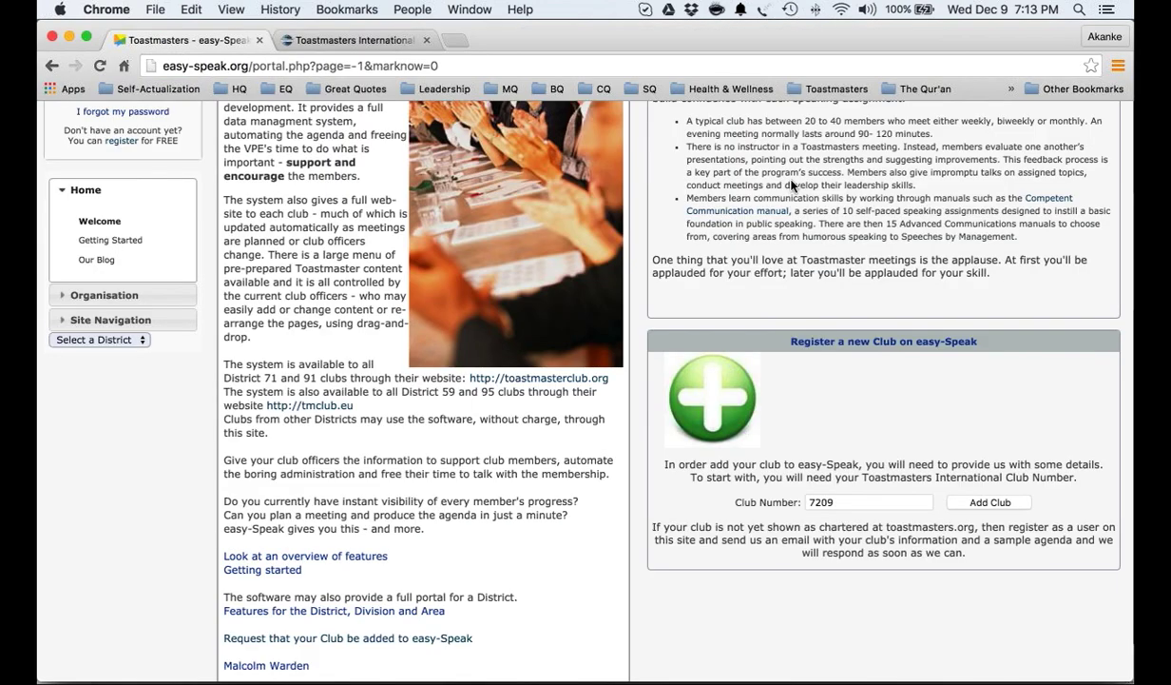
{"action": "key", "text": "super+grave"}
{"action": "key", "text": "super+grave"}
{"action": "key", "text": "super+grave"}
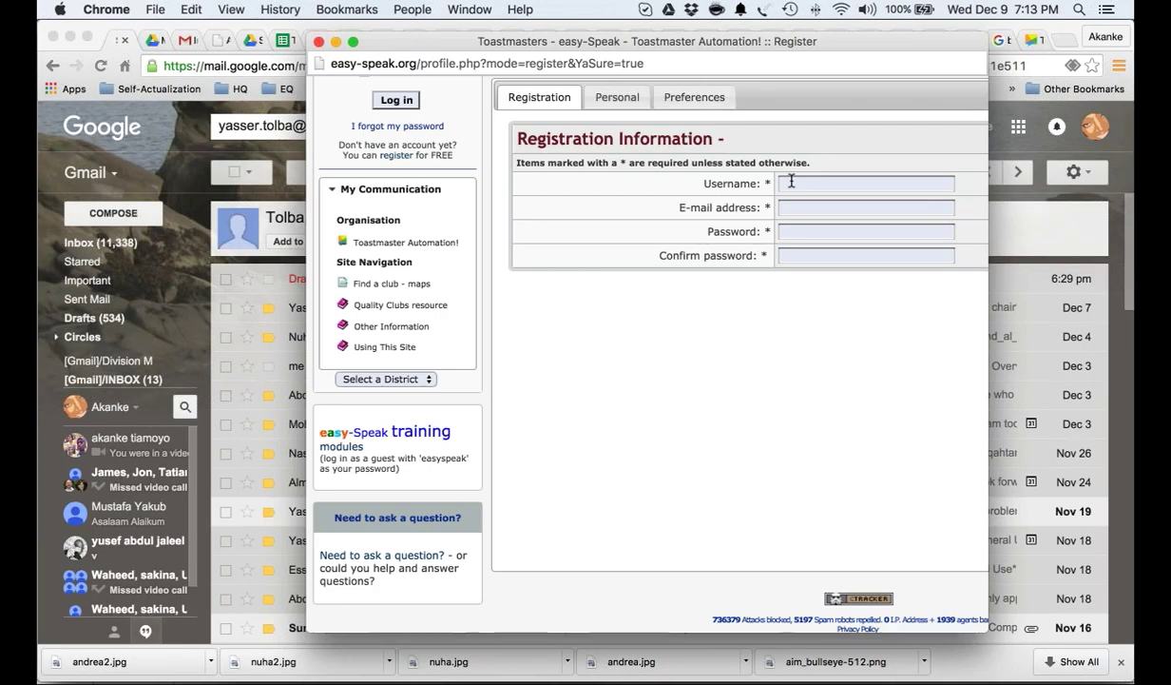
Enter a username and paste the copied e-mail address into the E-mail field, replacing 7209.
{"action": "left_click", "coordinate": [813, 182]}
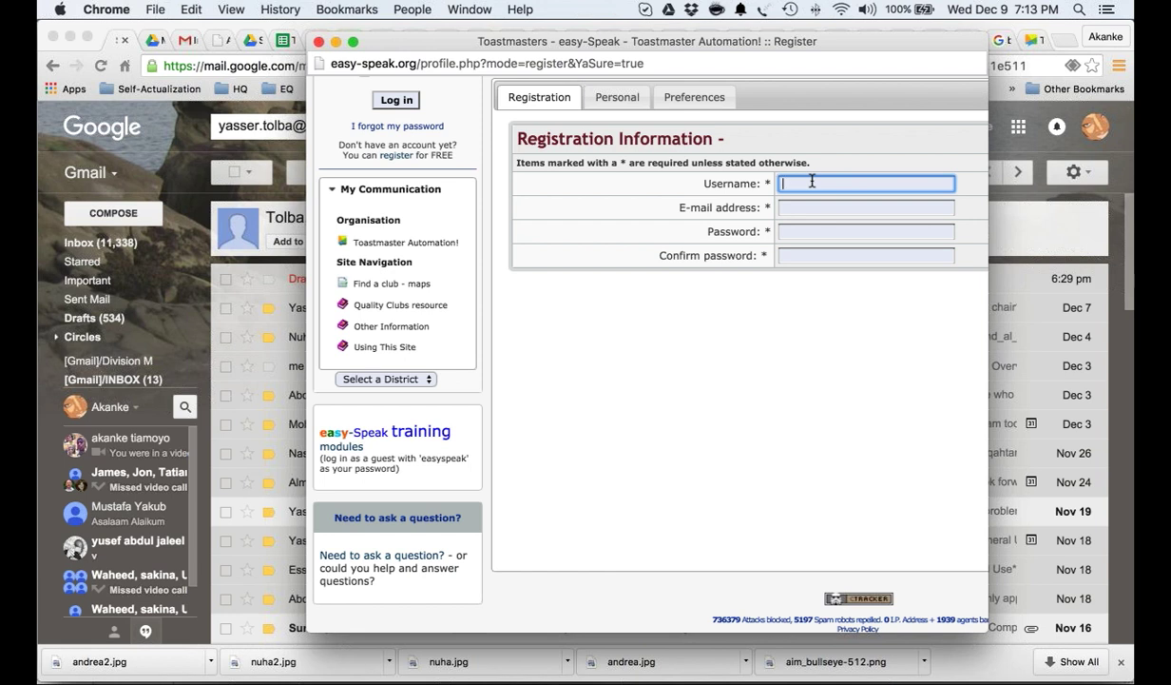
{"action": "left_click", "coordinate": [837, 211]}
{"action": "type", "text": "7209"}
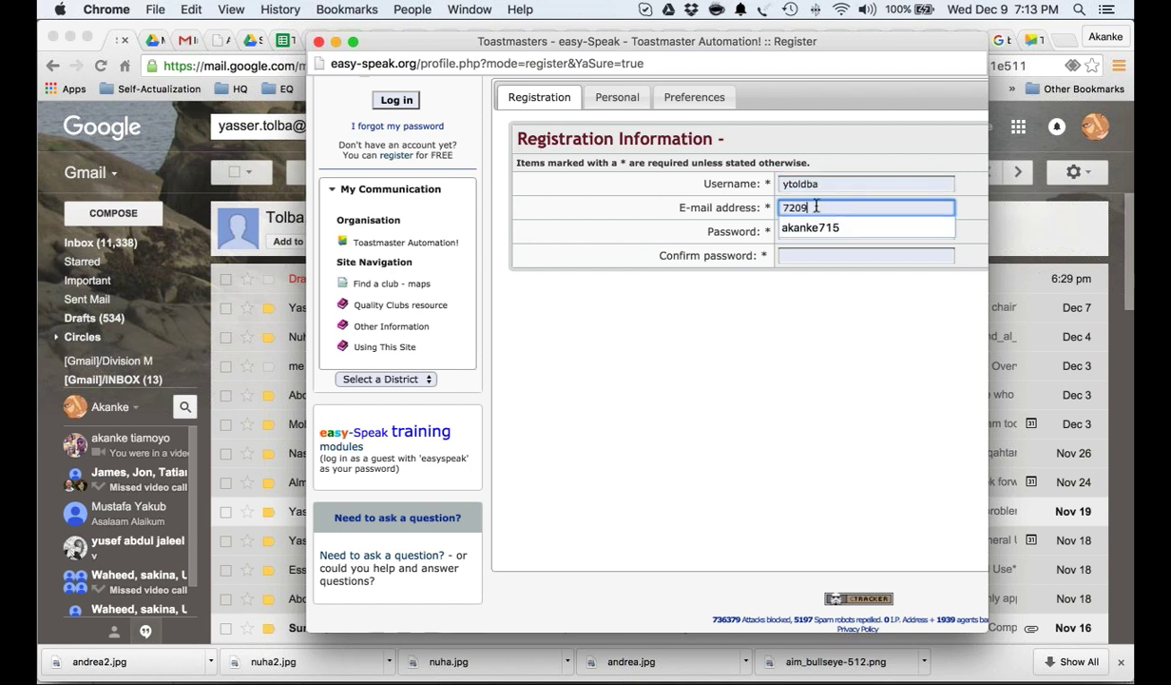
{"action": "left_click_drag", "start_coordinate": [813, 206], "coordinate": [766, 202]}
{"action": "left_click", "coordinate": [278, 130]}
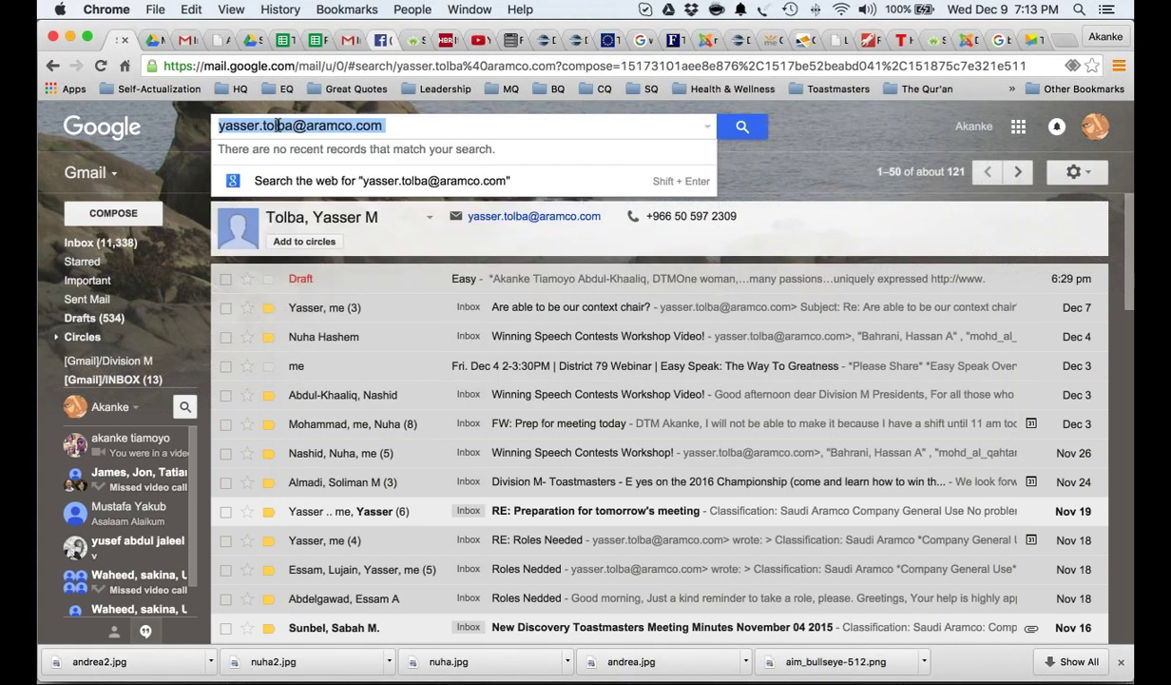
{"action": "key", "text": "super+grave"}
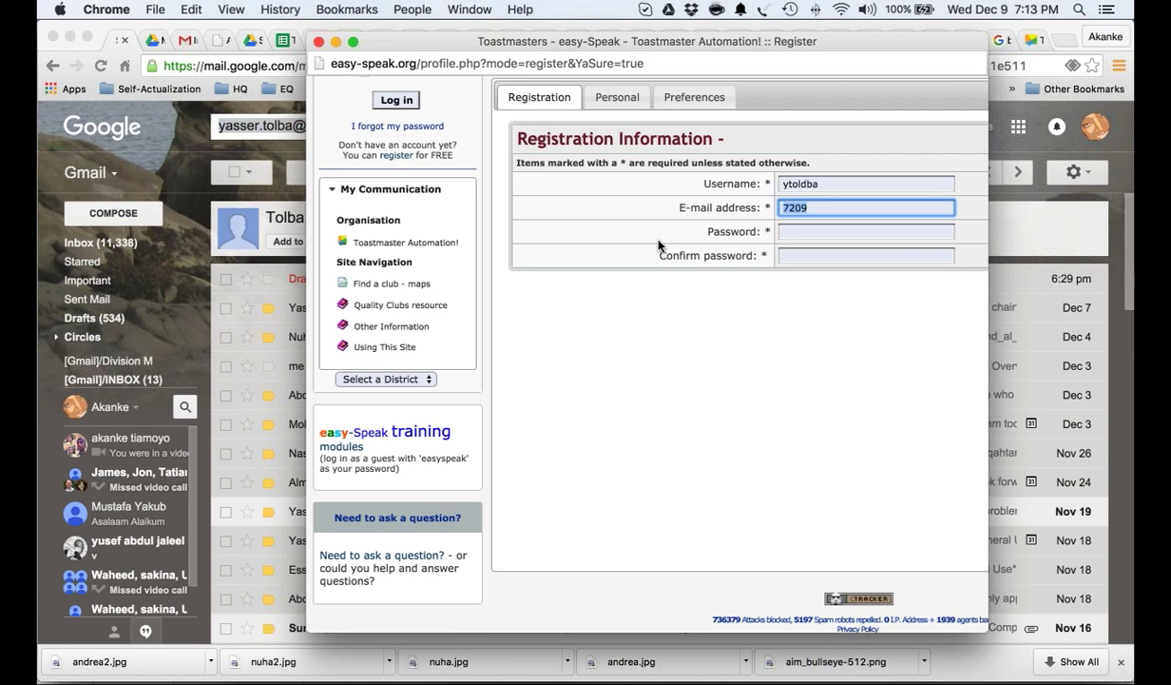
{"action": "key", "text": "super+v"}
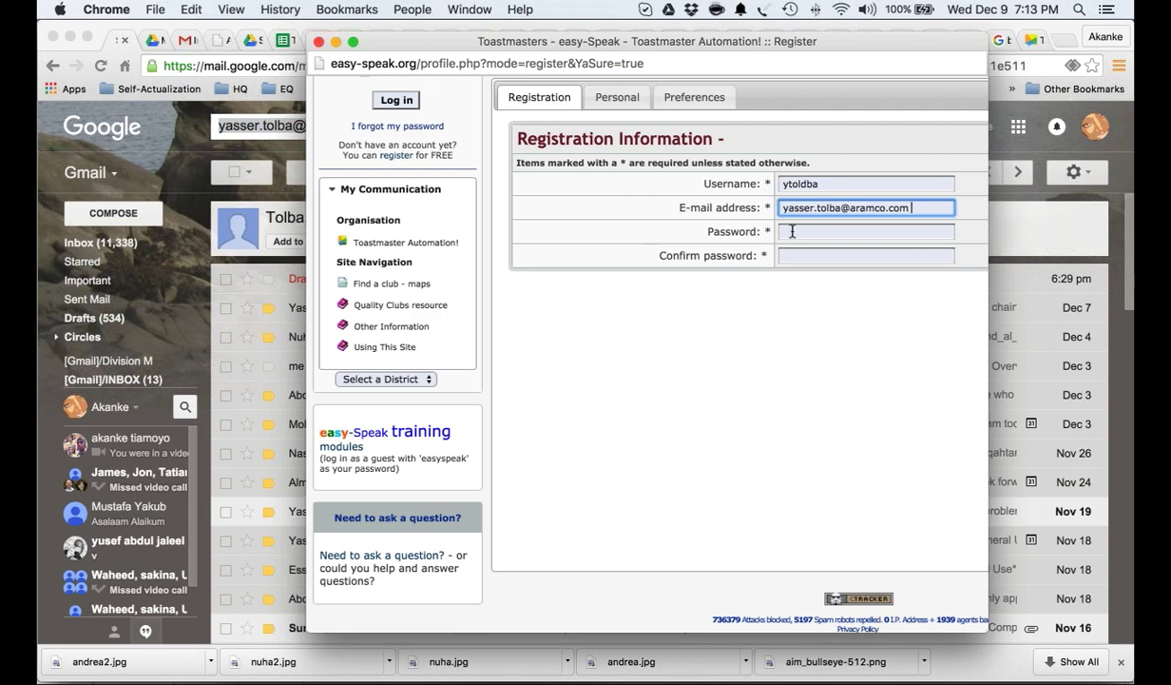
Type the account password in both the Password and Confirm password fields.
{"action": "left_click", "coordinate": [792, 231]}
{"action": "type", "text": "••••"}
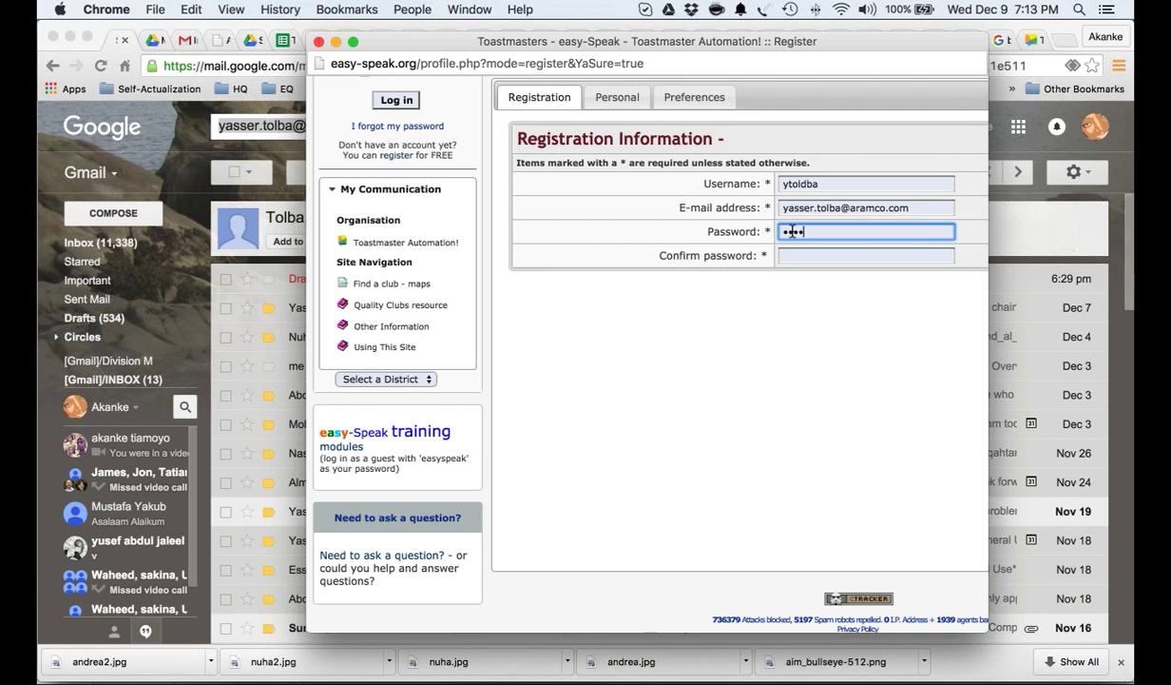
{"action": "key", "text": "BackSpace"}
{"action": "key", "text": "BackSpace"}
{"action": "key", "text": "BackSpace"}
{"action": "key", "text": "BackSpace"}
{"action": "type", "text": "••••••"}
{"action": "key", "text": "Tab"}
{"action": "type", "text": "•••"}
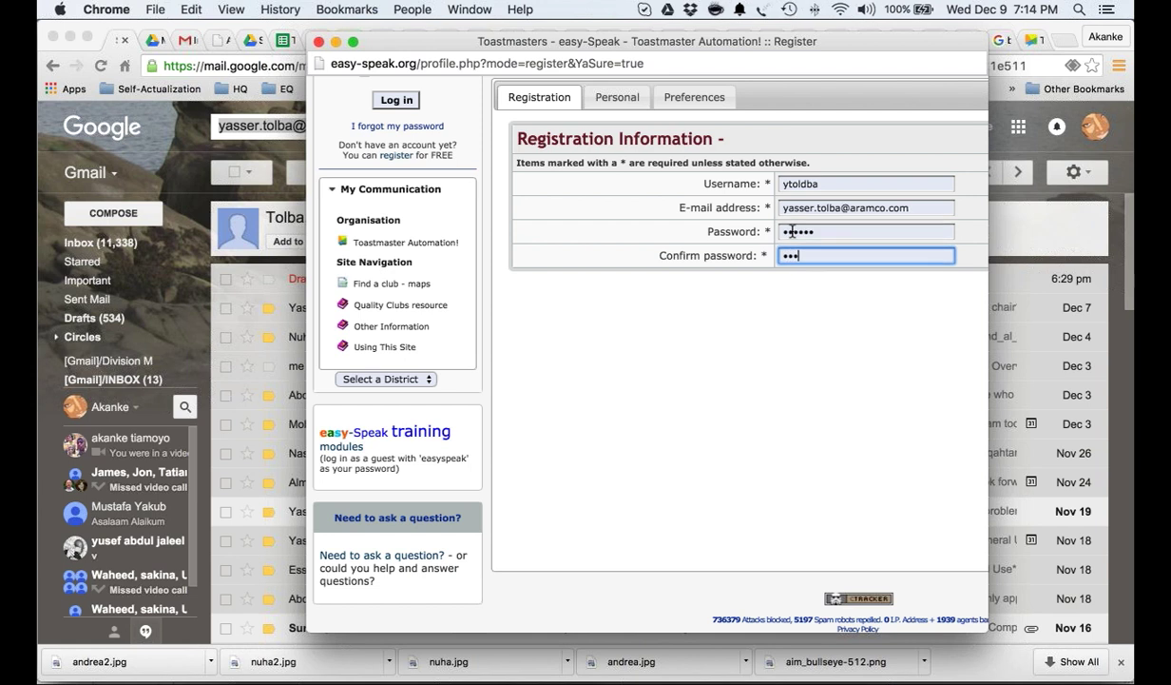
{"action": "key", "text": "BackSpace"}
{"action": "type", "text": "•"}
{"action": "key", "text": "BackSpace"}
{"action": "key", "text": "BackSpace"}
{"action": "key", "text": "BackSpace"}
{"action": "type", "text": "••••••"}
{"action": "scroll", "coordinate": [794, 236], "scroll_direction": "up", "scroll_amount": 1}
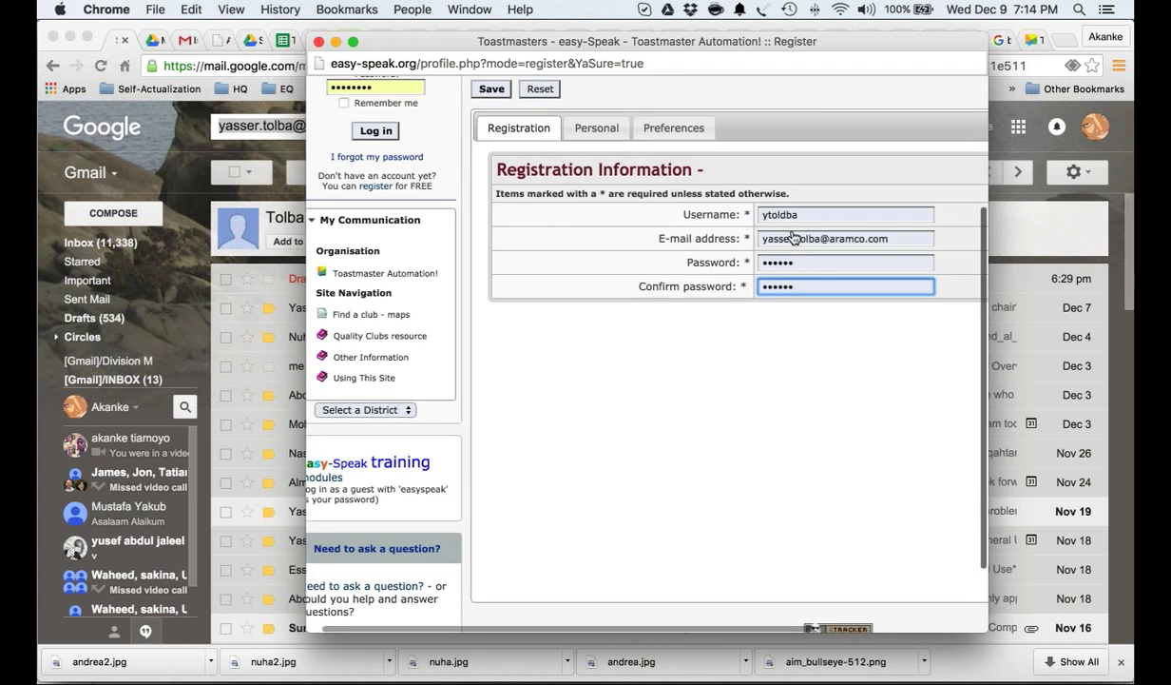
{"action": "scroll", "coordinate": [600, 165], "scroll_direction": "up", "scroll_amount": 1}
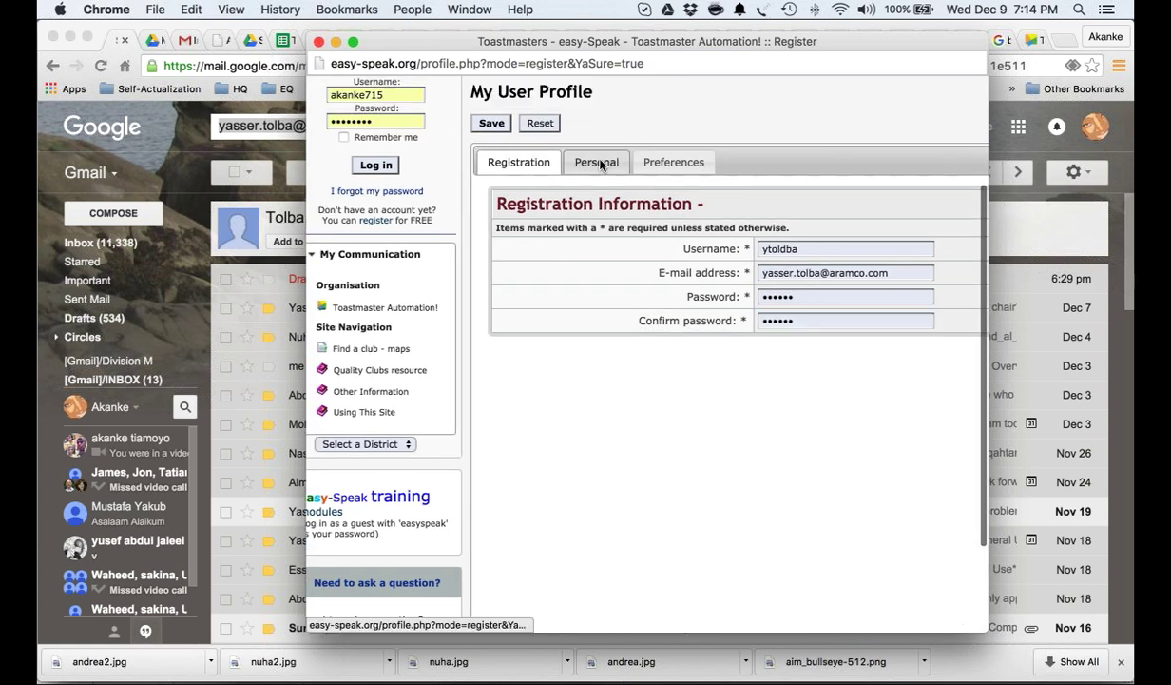
Enter the member's first and family names on the Personal tab and save the profile.
{"action": "left_click", "coordinate": [596, 163]}
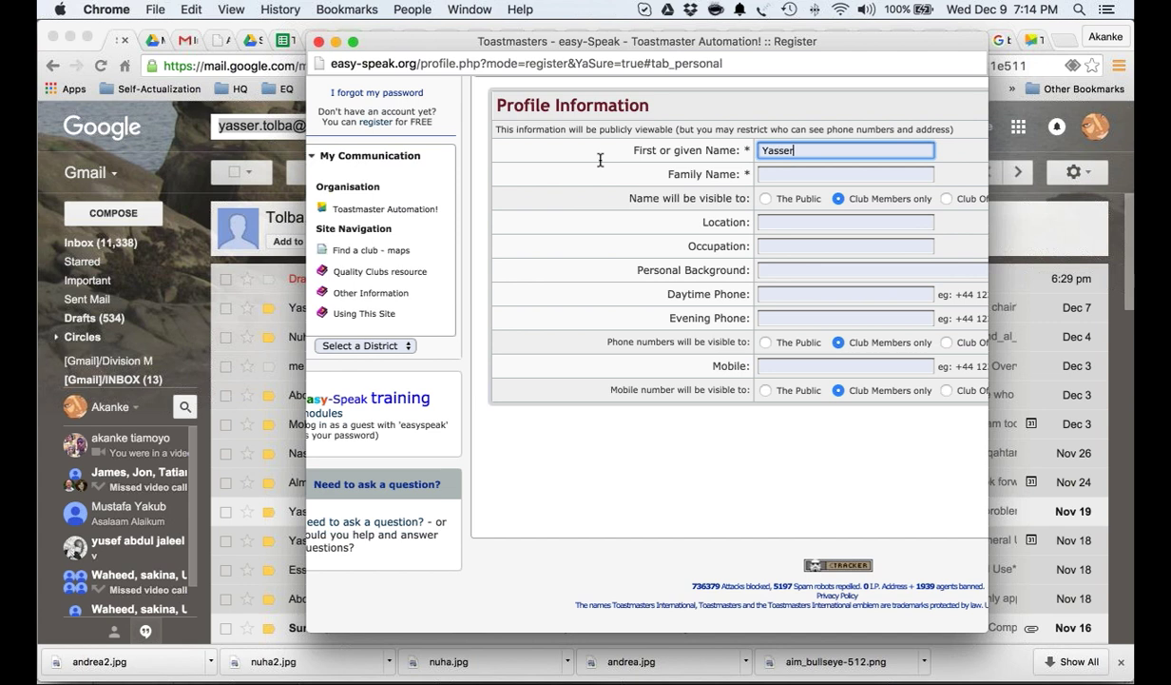
{"action": "key", "text": "Tab"}
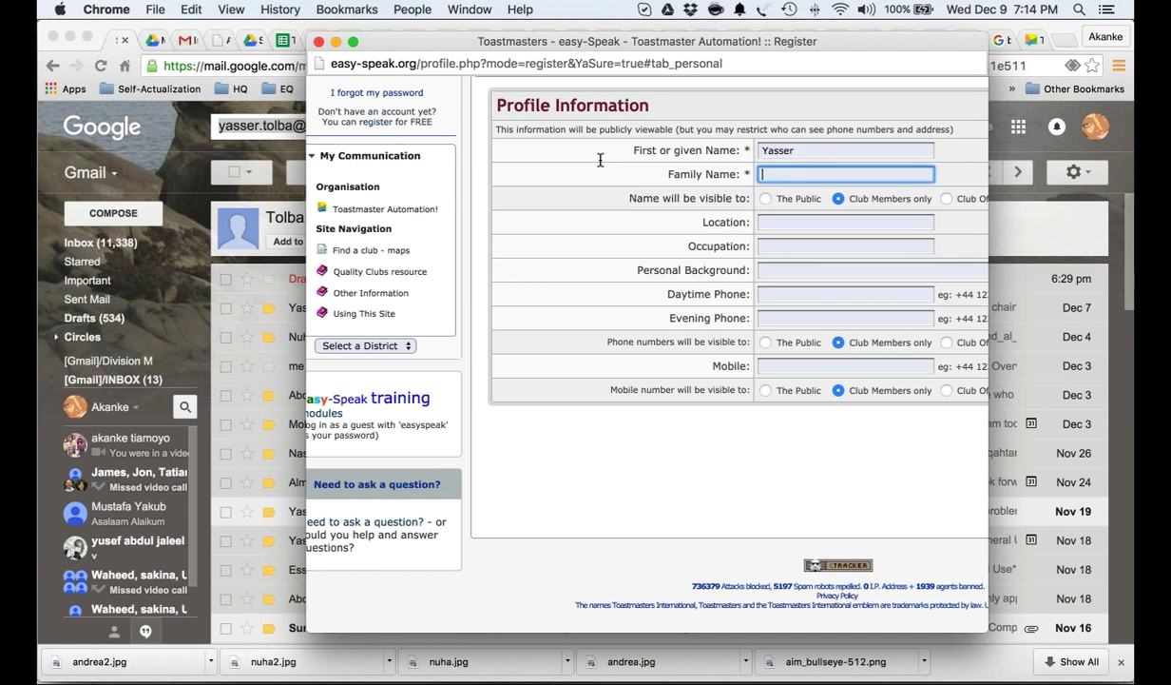
{"action": "scroll", "coordinate": [815, 159], "scroll_direction": "up", "scroll_amount": 5}
{"action": "scroll", "coordinate": [590, 221], "scroll_direction": "down", "scroll_amount": 1}
{"action": "left_click", "coordinate": [473, 210]}
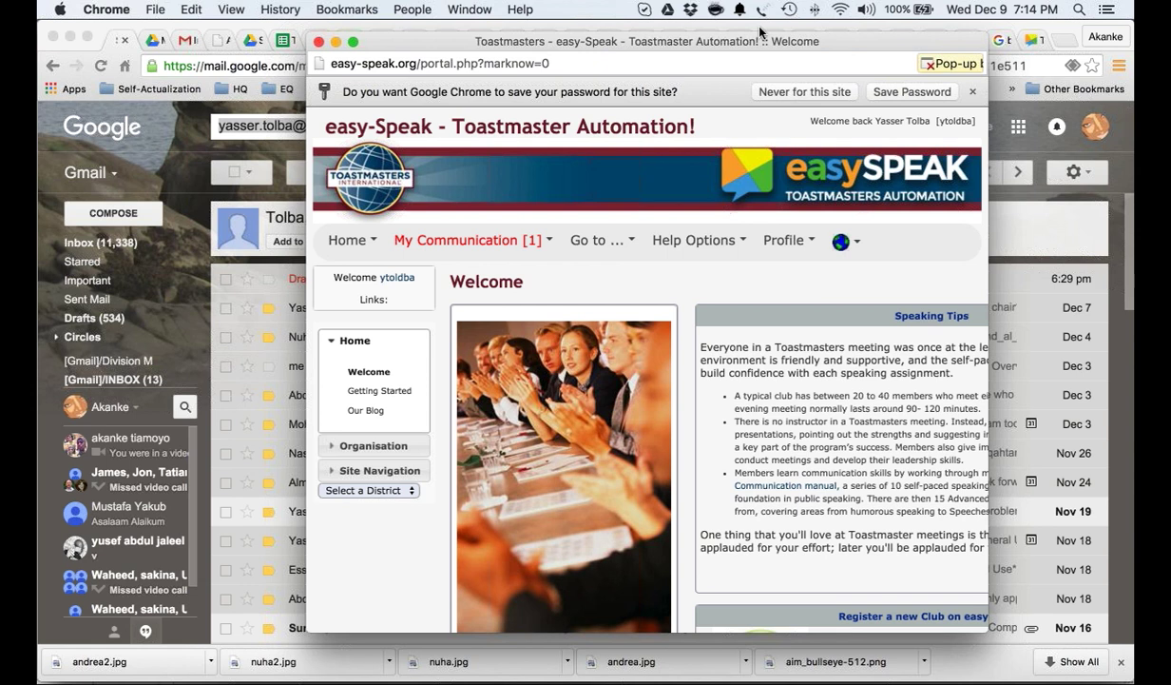
Move the easy-Speak window left, widen it, then bring Gmail to the front.
{"action": "left_click_drag", "start_coordinate": [723, 40], "coordinate": [636, 29]}
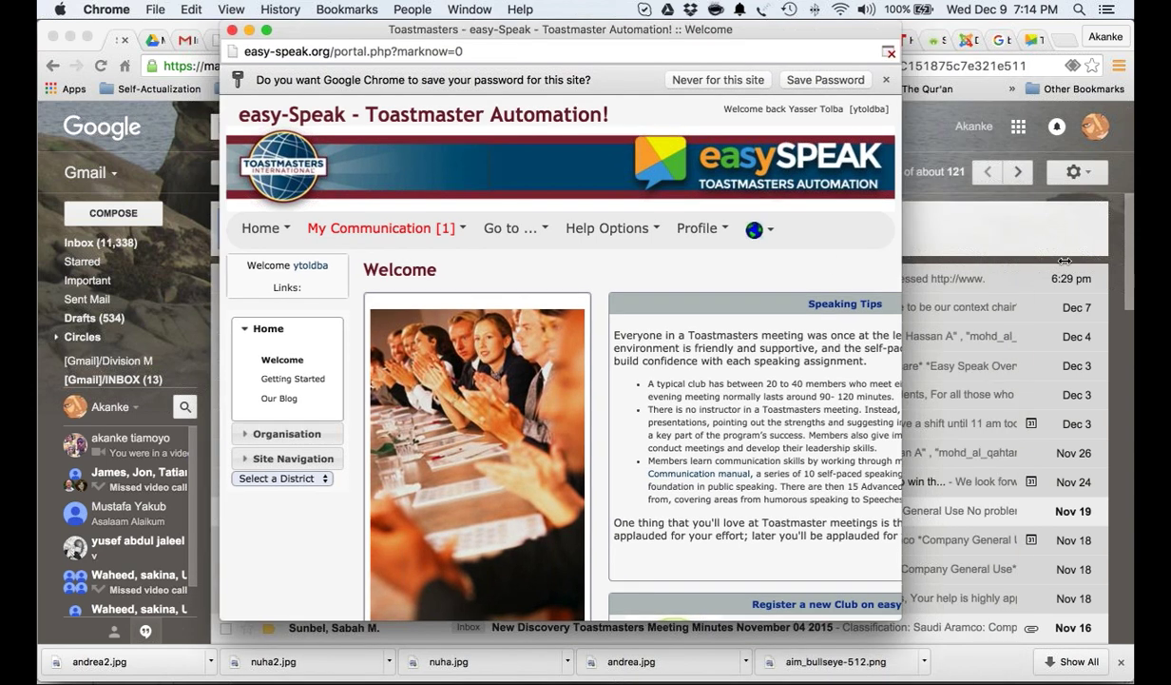
{"action": "left_click_drag", "start_coordinate": [1065, 261], "coordinate": [1064, 261]}
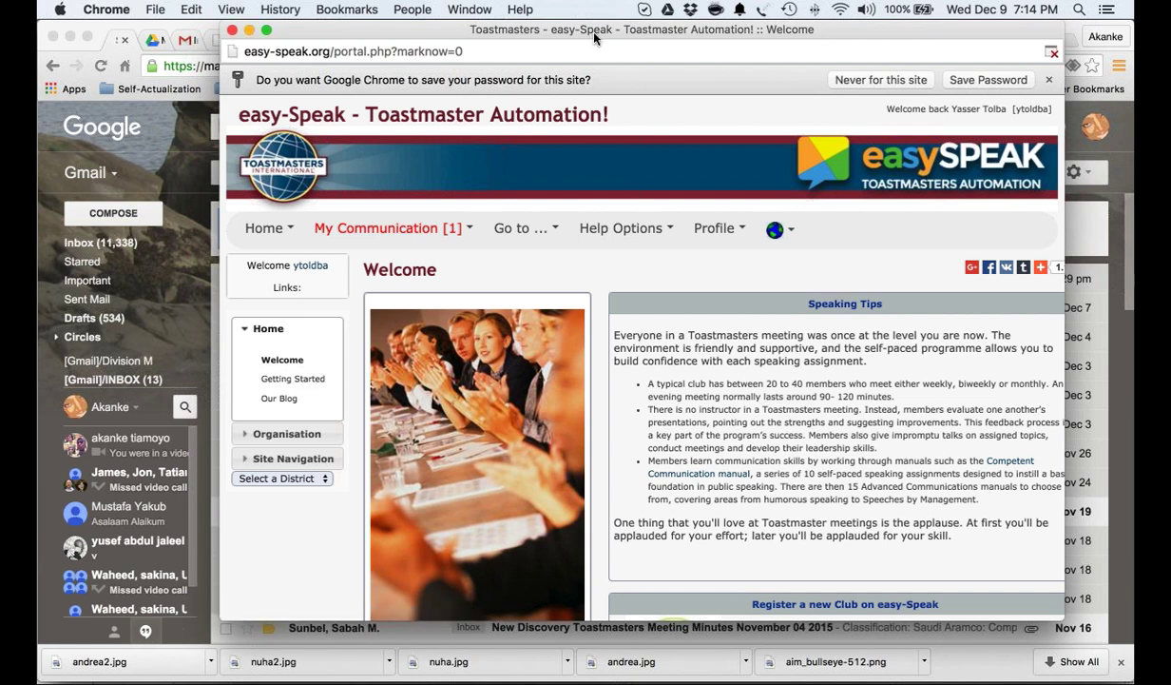
{"action": "left_click", "coordinate": [184, 178]}
Open the 'Dhahran Womens's - Added to easy-Speak' e-mail and follow its link to the club site.
{"action": "mouse_move", "coordinate": [329, 239]}
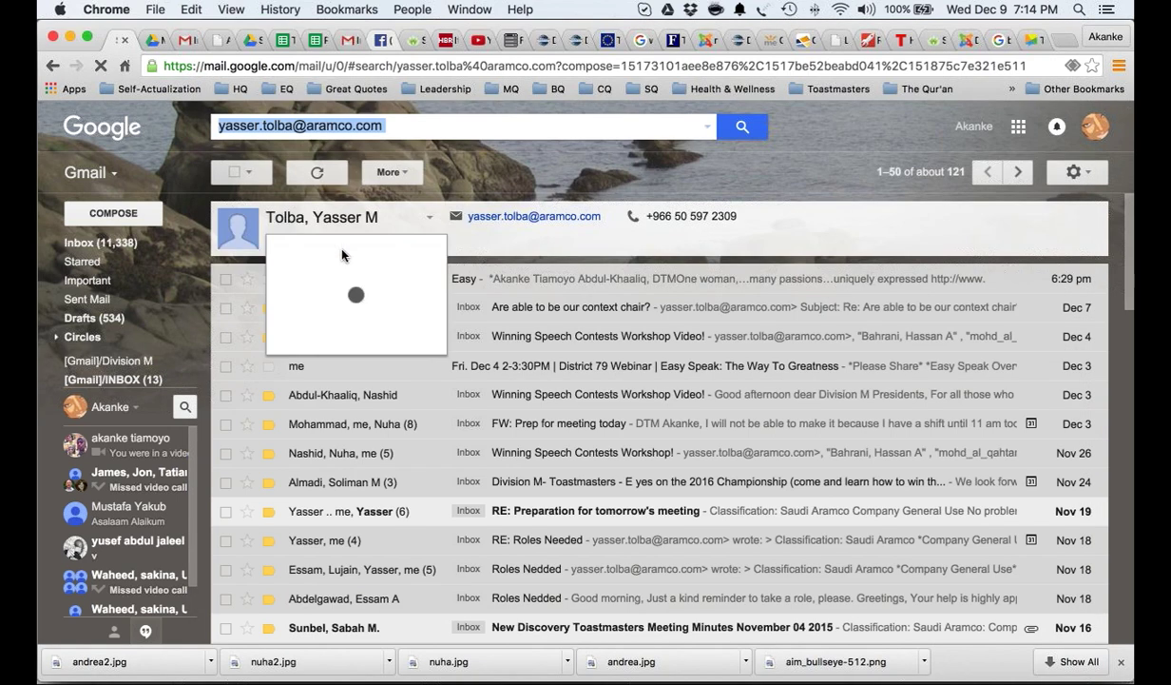
{"action": "left_click", "coordinate": [177, 248]}
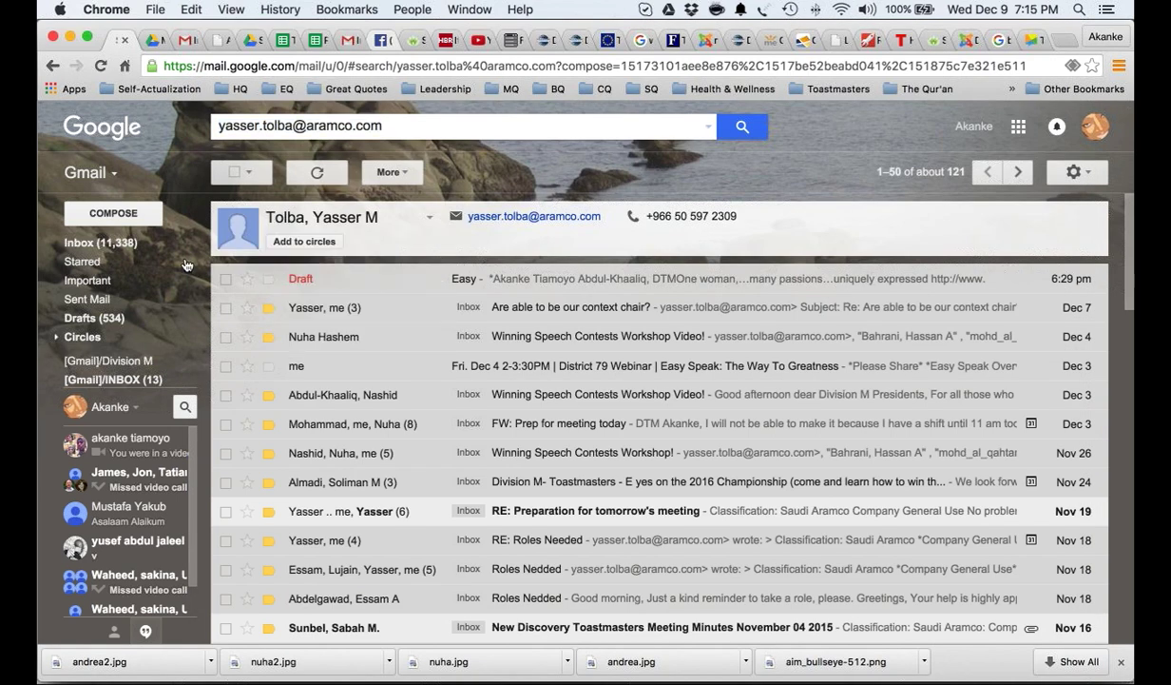
{"action": "left_click", "coordinate": [123, 245]}
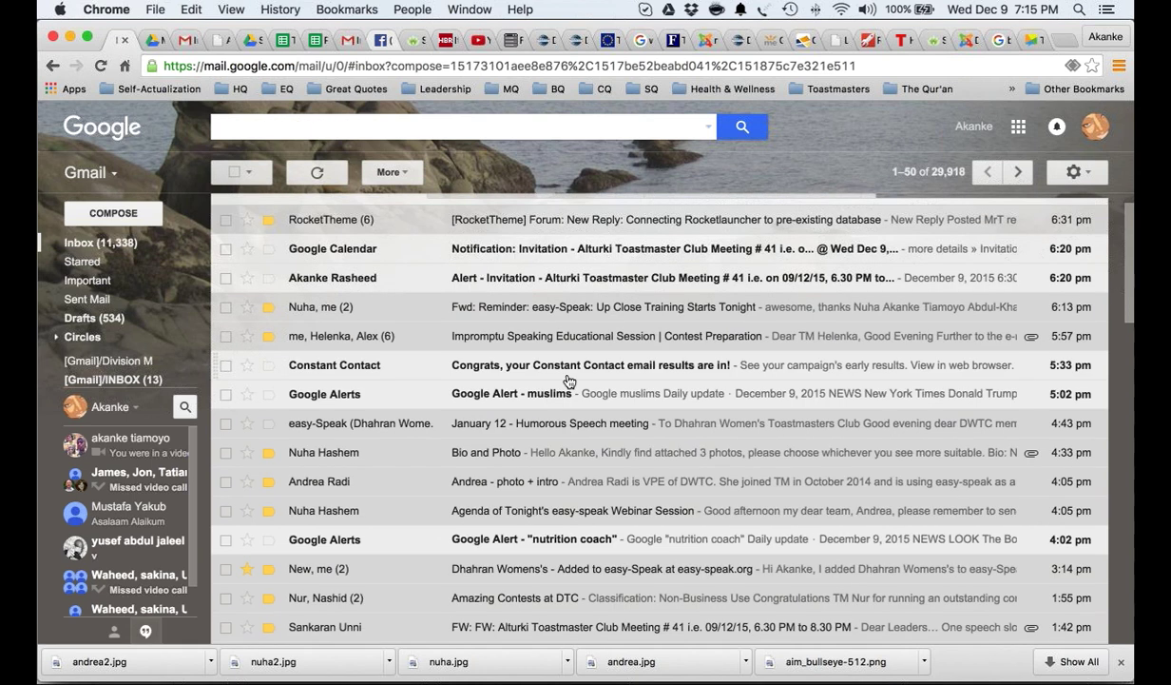
{"action": "scroll", "coordinate": [569, 418], "scroll_direction": "down", "scroll_amount": 4}
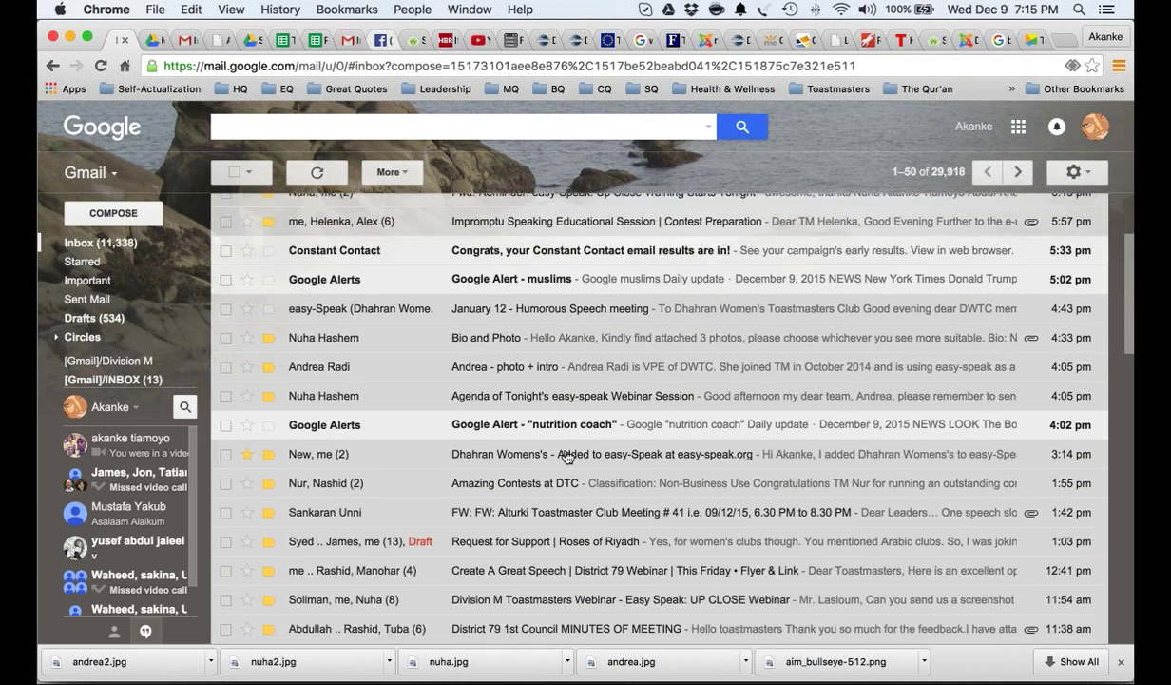
{"action": "left_click", "coordinate": [567, 454]}
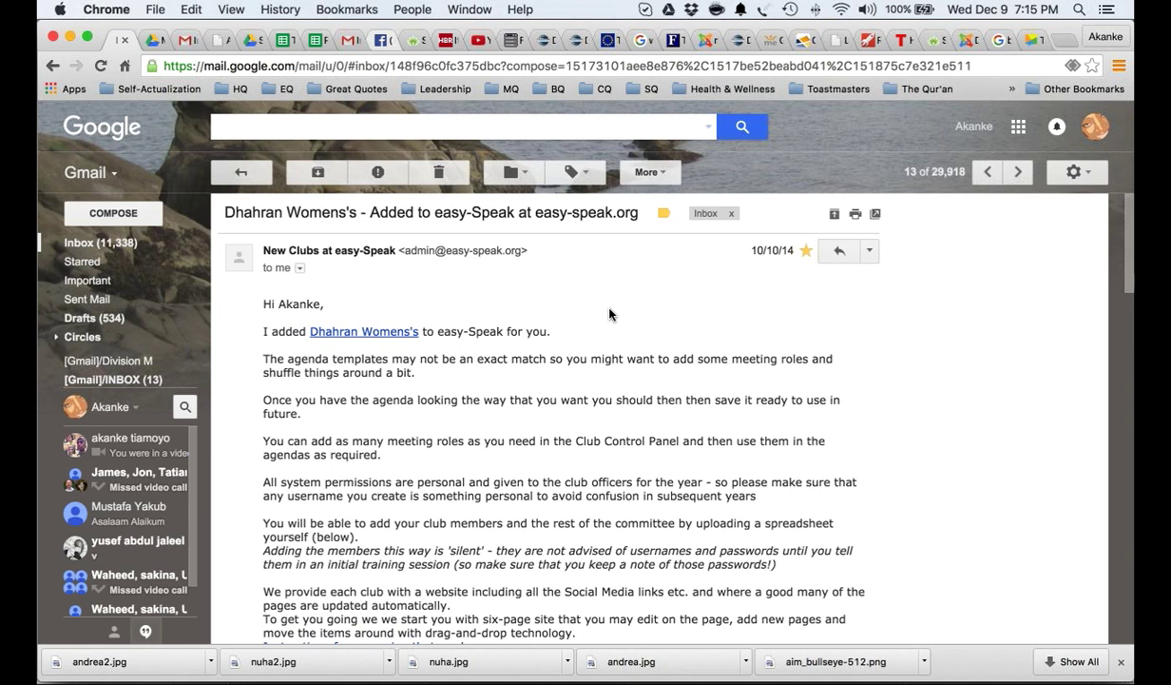
{"action": "scroll", "coordinate": [604, 313], "scroll_direction": "down", "scroll_amount": 1}
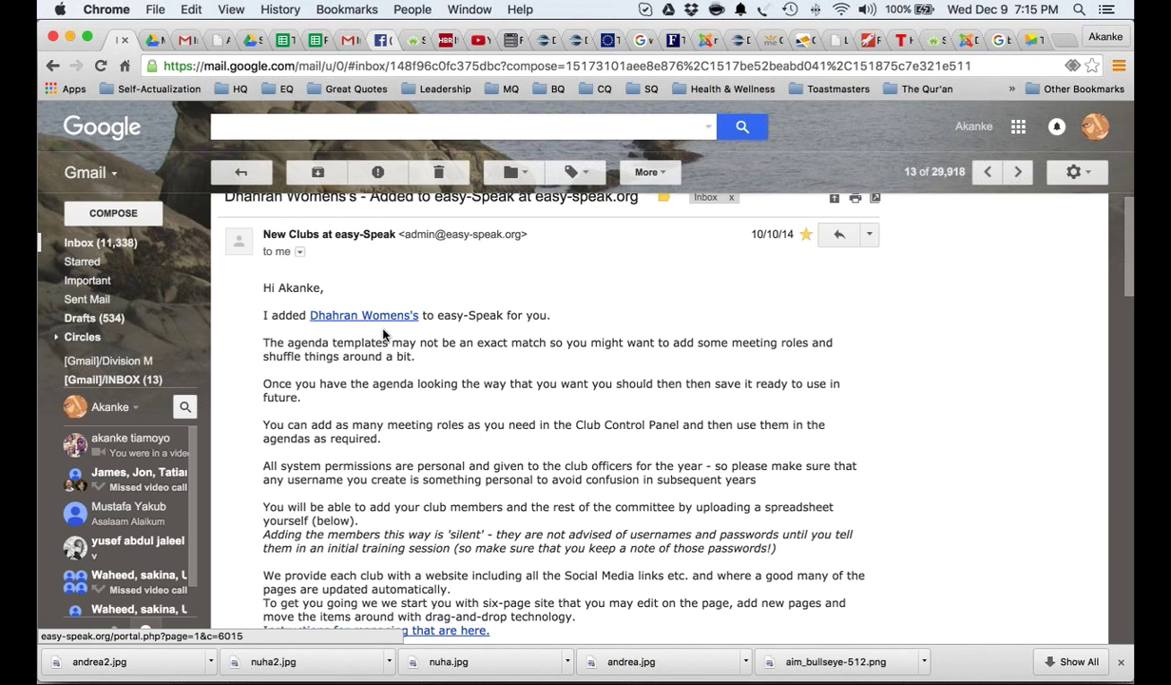
{"action": "left_click", "coordinate": [383, 332]}
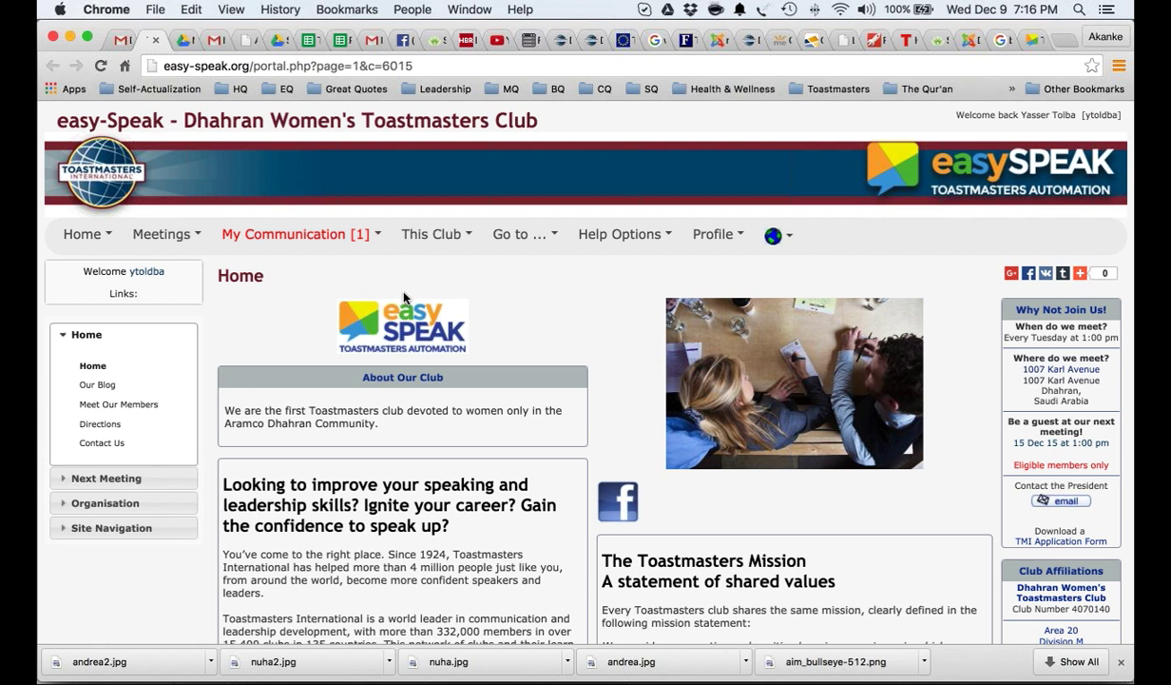
Scroll up the club home page and open the profile menu.
{"action": "scroll", "coordinate": [345, 295], "scroll_direction": "up", "scroll_amount": 1}
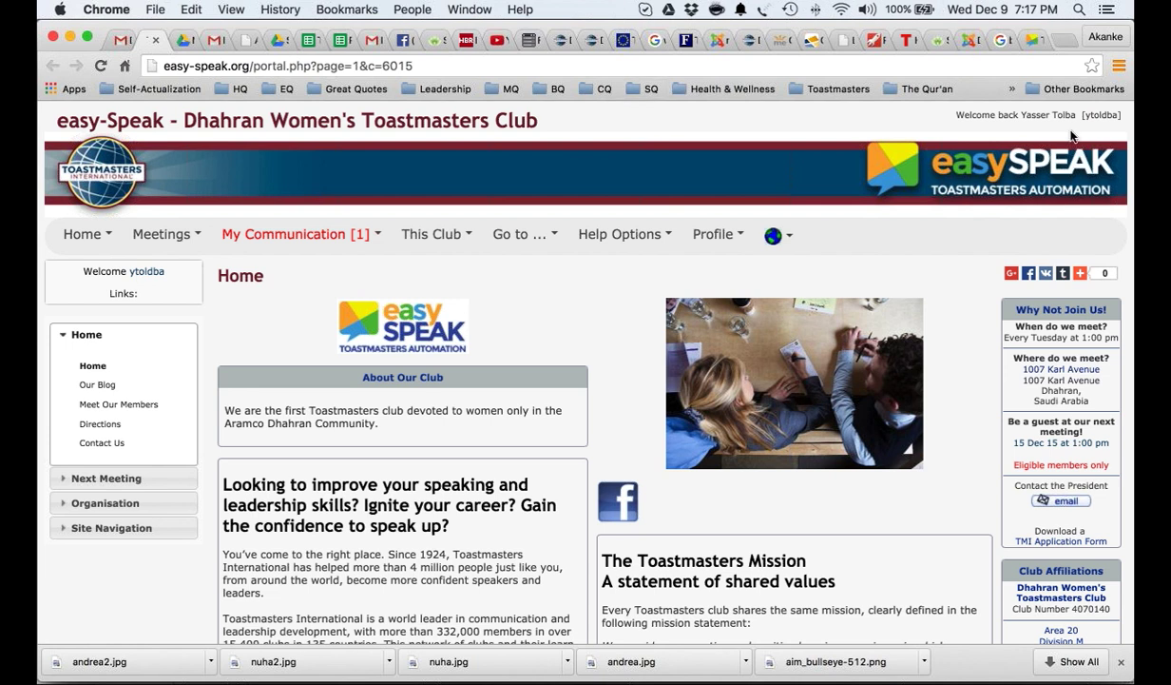
{"action": "left_click", "coordinate": [740, 238]}
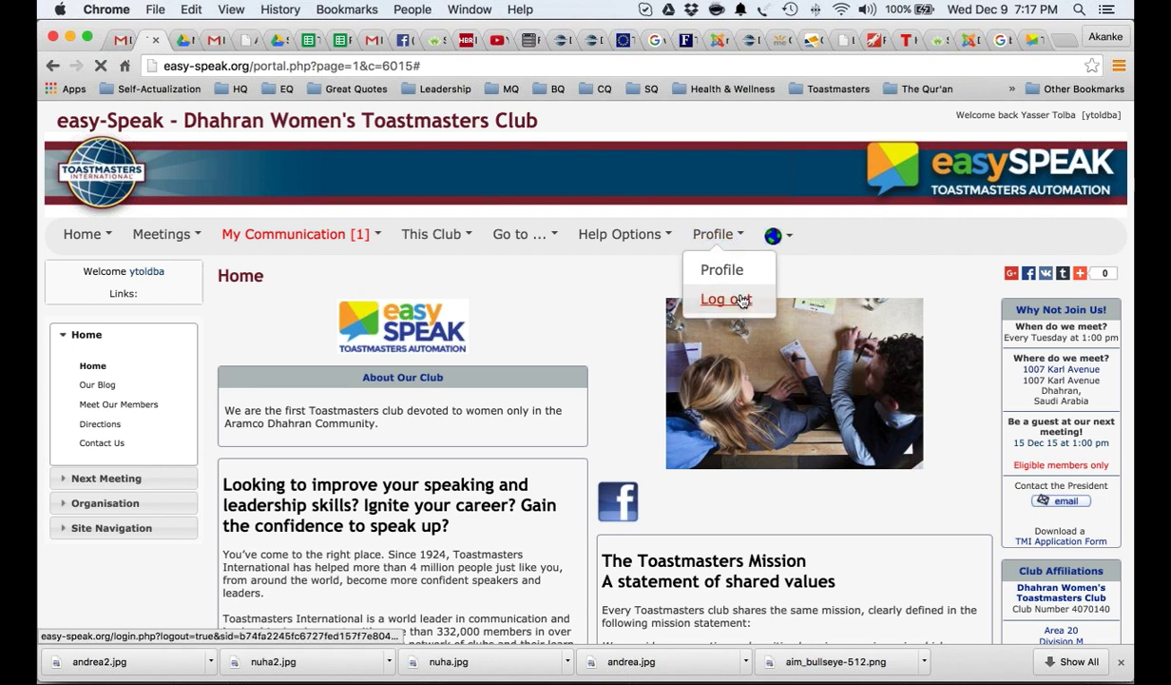
Log out of easy-Speak and begin signing in with the member's own account.
{"action": "left_click", "coordinate": [720, 298]}
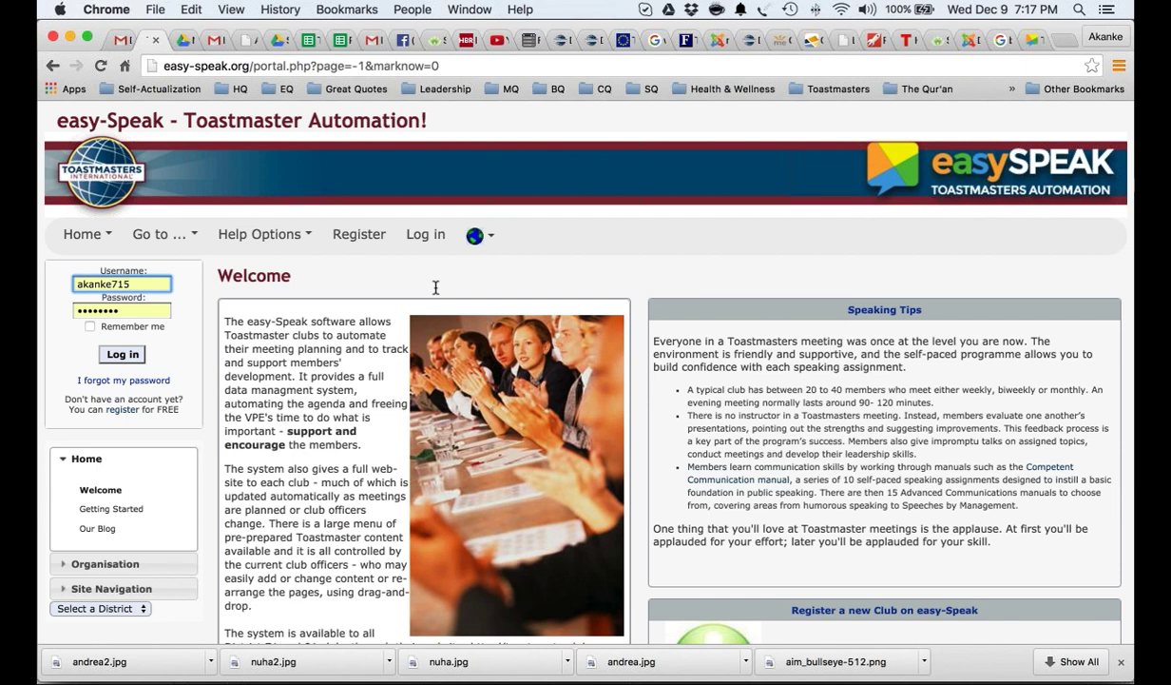
{"action": "left_click", "coordinate": [120, 357]}
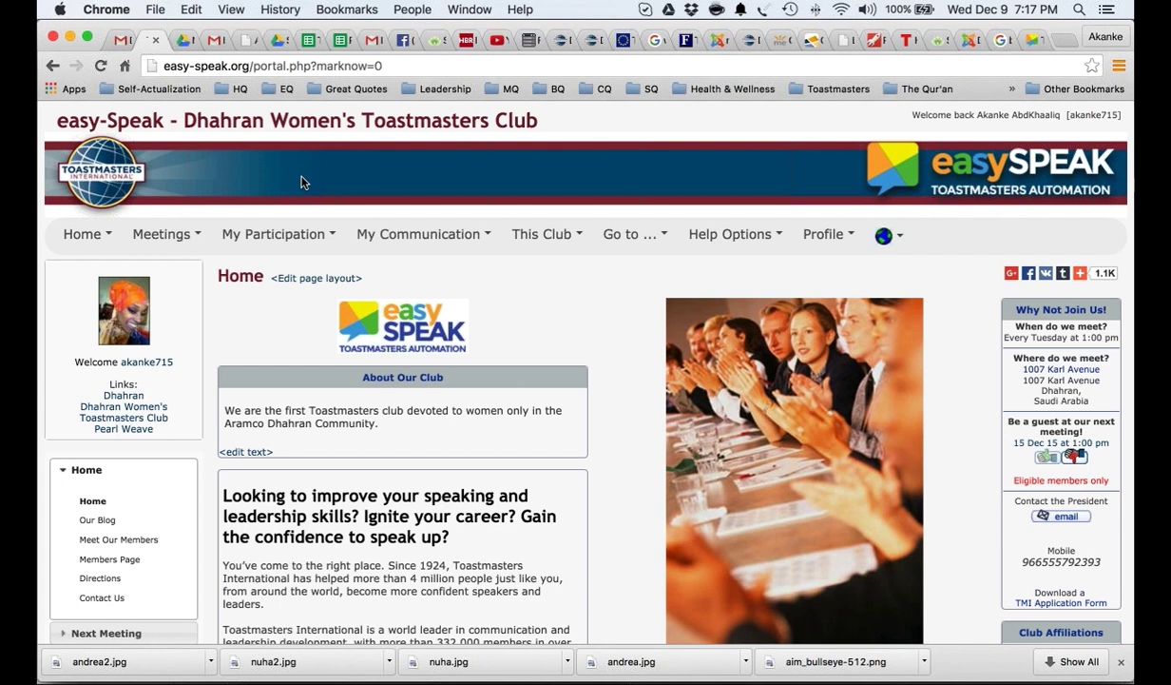
{"action": "mouse_move", "coordinate": [282, 213]}
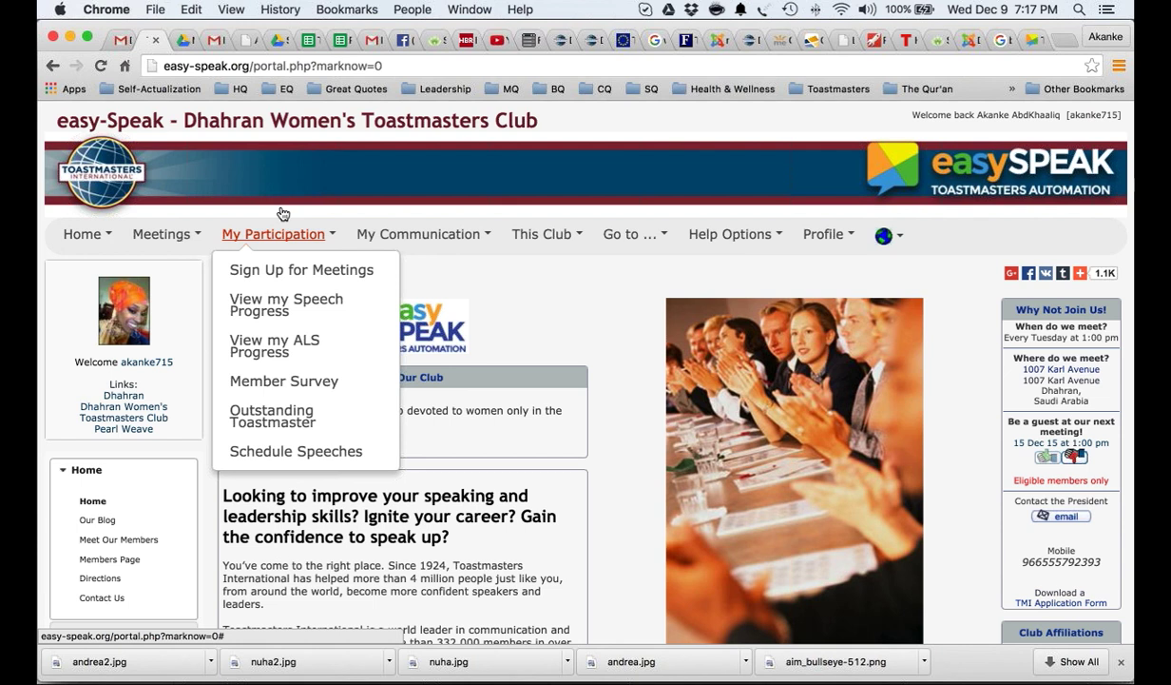
{"action": "left_click", "coordinate": [204, 336]}
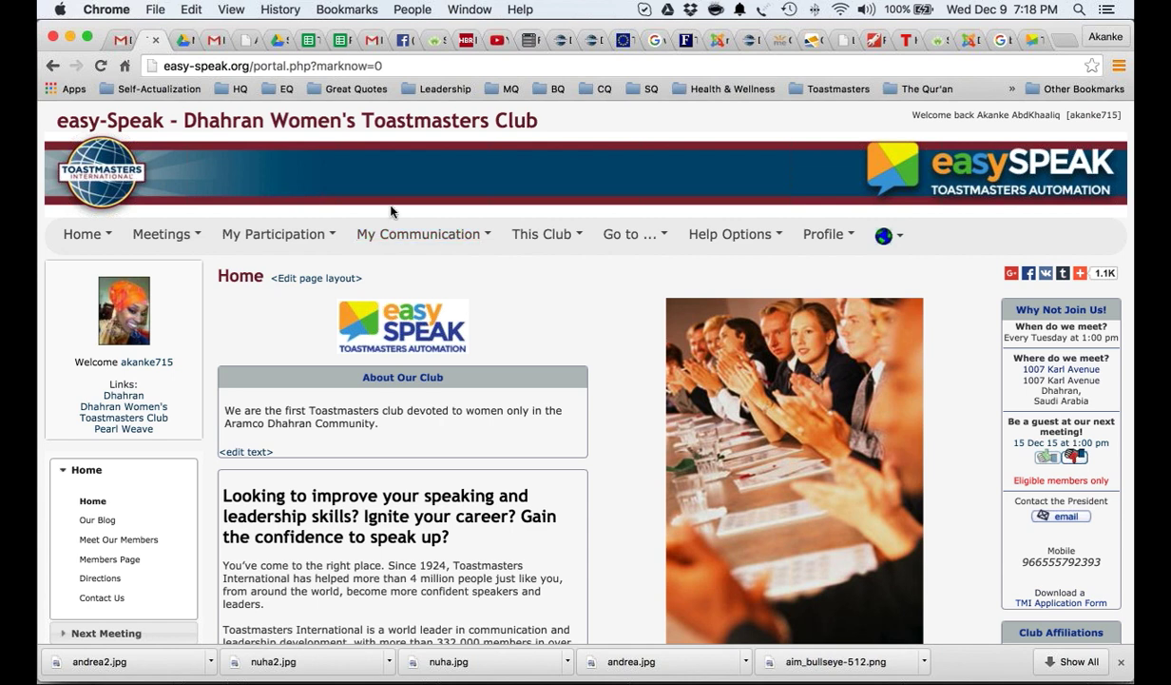
{"action": "scroll", "coordinate": [391, 210], "scroll_direction": "down", "scroll_amount": 1}
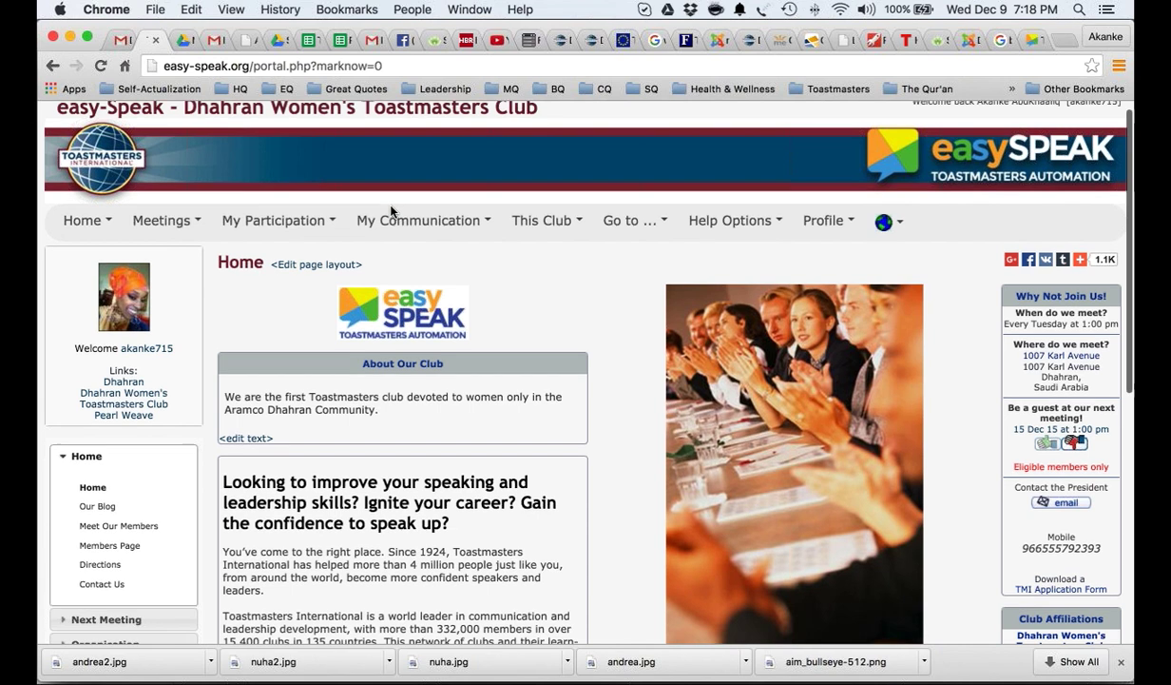
Glance at the My Communication and My Participation menus, then list the Home section's pages.
{"action": "left_click", "coordinate": [391, 210]}
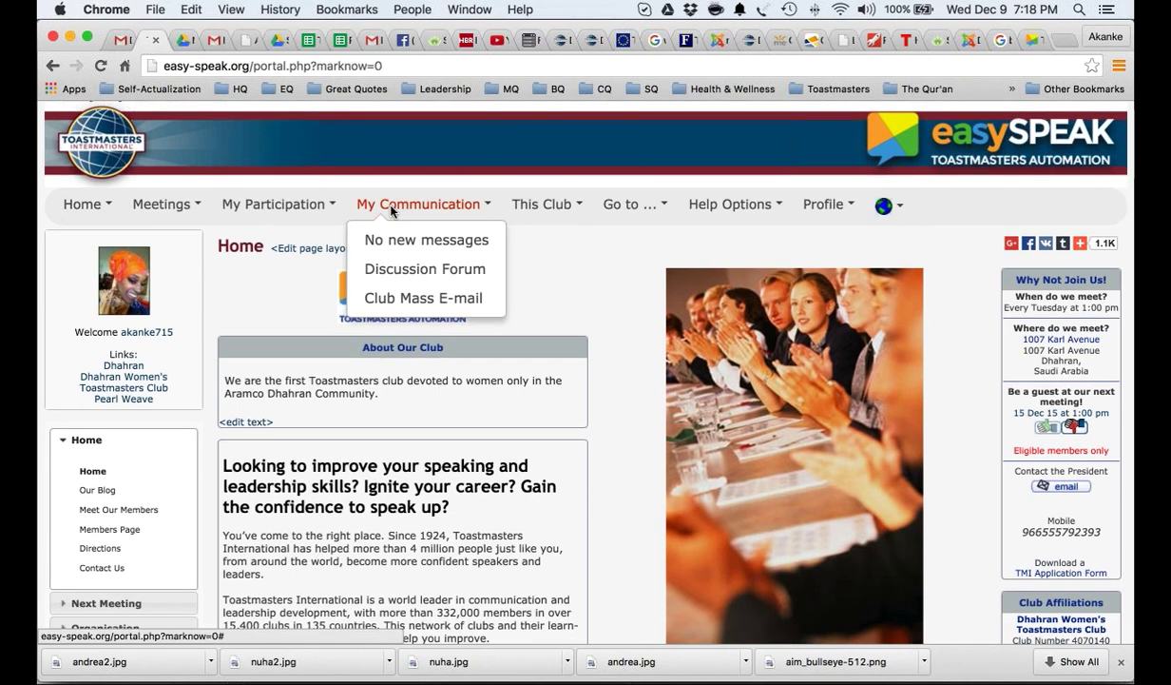
{"action": "left_click", "coordinate": [329, 174]}
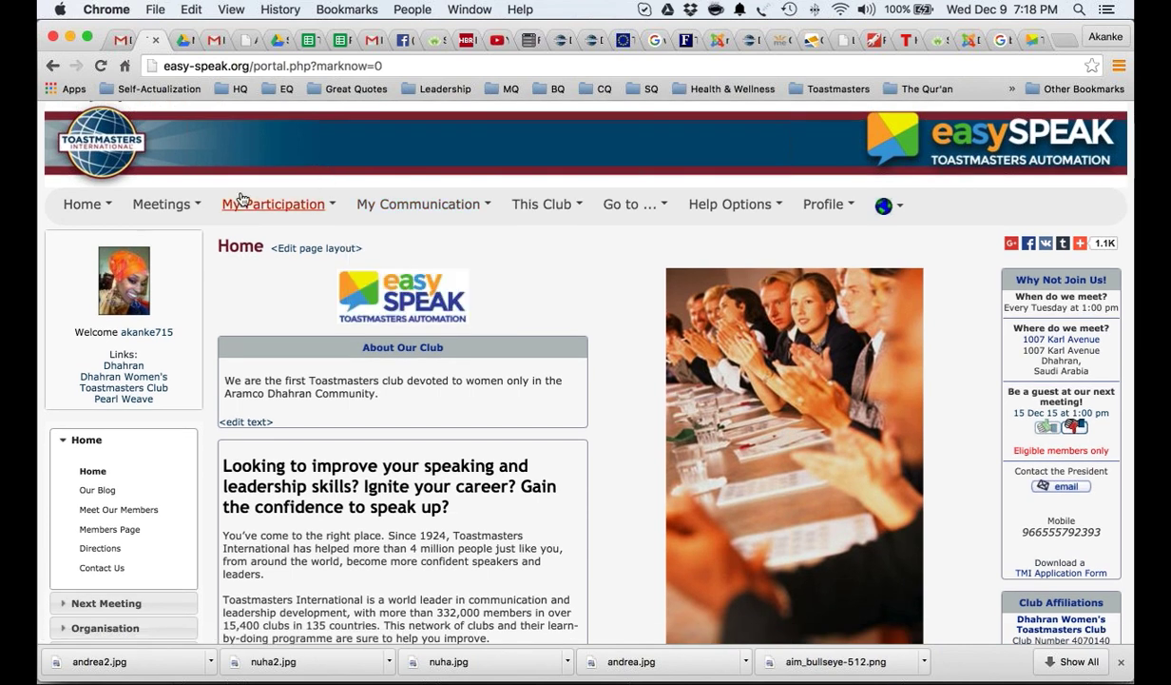
{"action": "left_click", "coordinate": [241, 199]}
{"action": "left_click", "coordinate": [108, 210]}
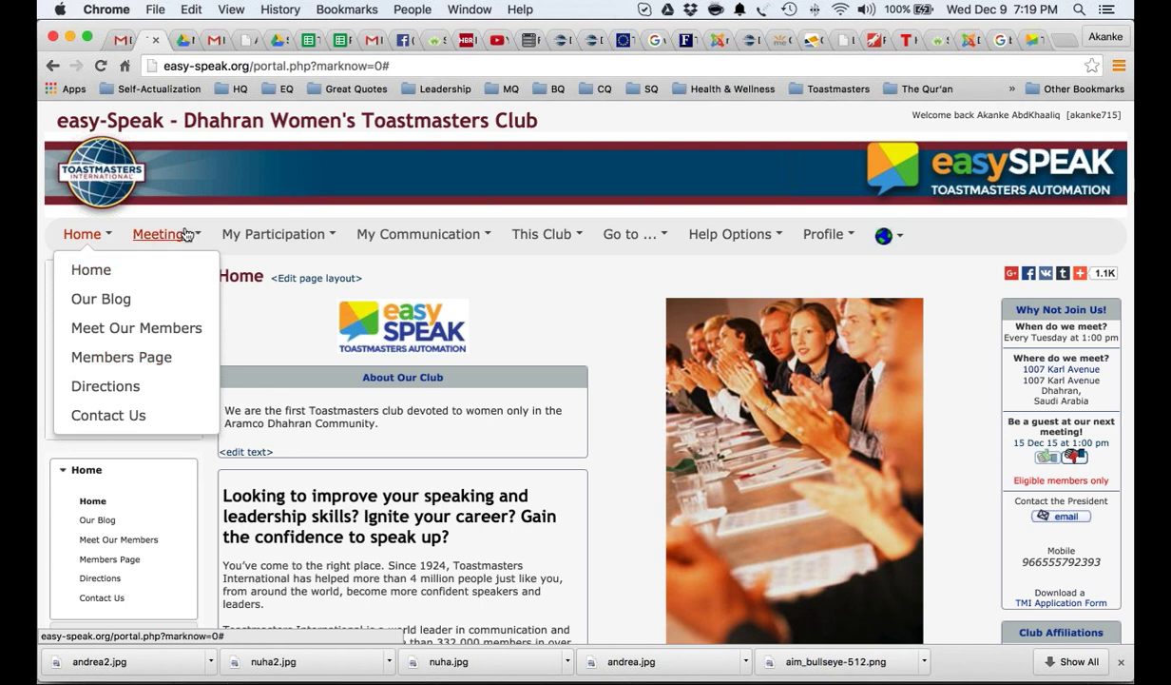
Show the Meetings menu with Calendar, Last Meeting, Meeting on 15 Dec, Meeting List and Create Meeting.
{"action": "mouse_move", "coordinate": [172, 234]}
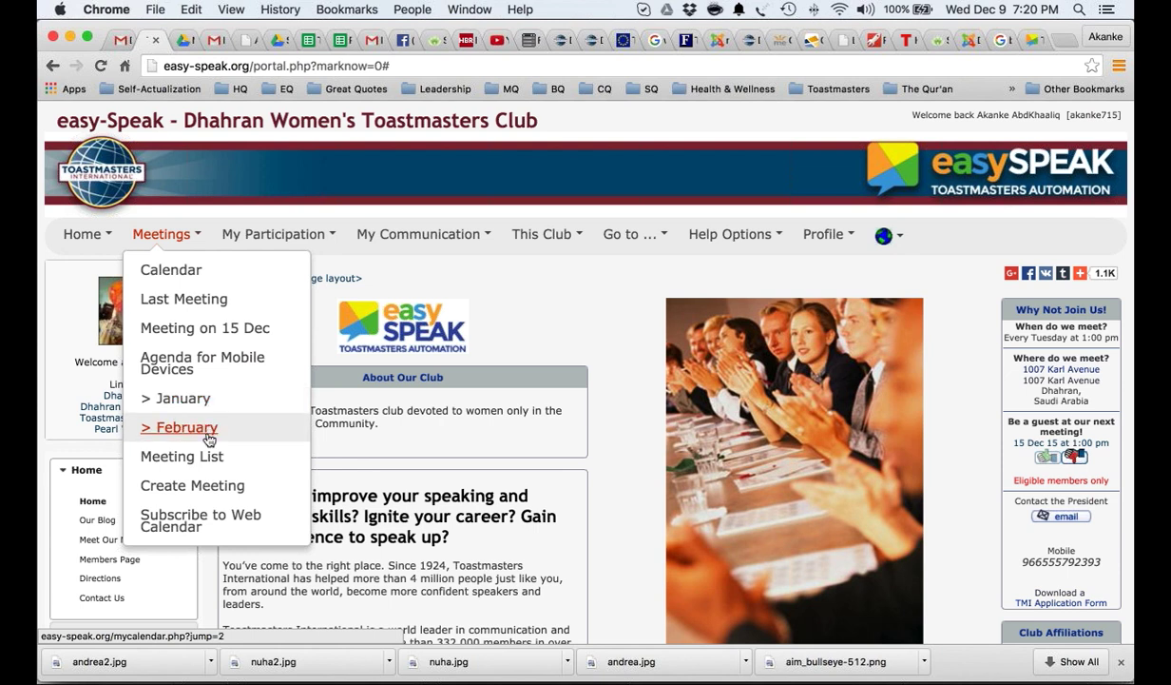
Open the Meeting List and keep December as the end month of the May–December 2015 range.
{"action": "left_click", "coordinate": [182, 457]}
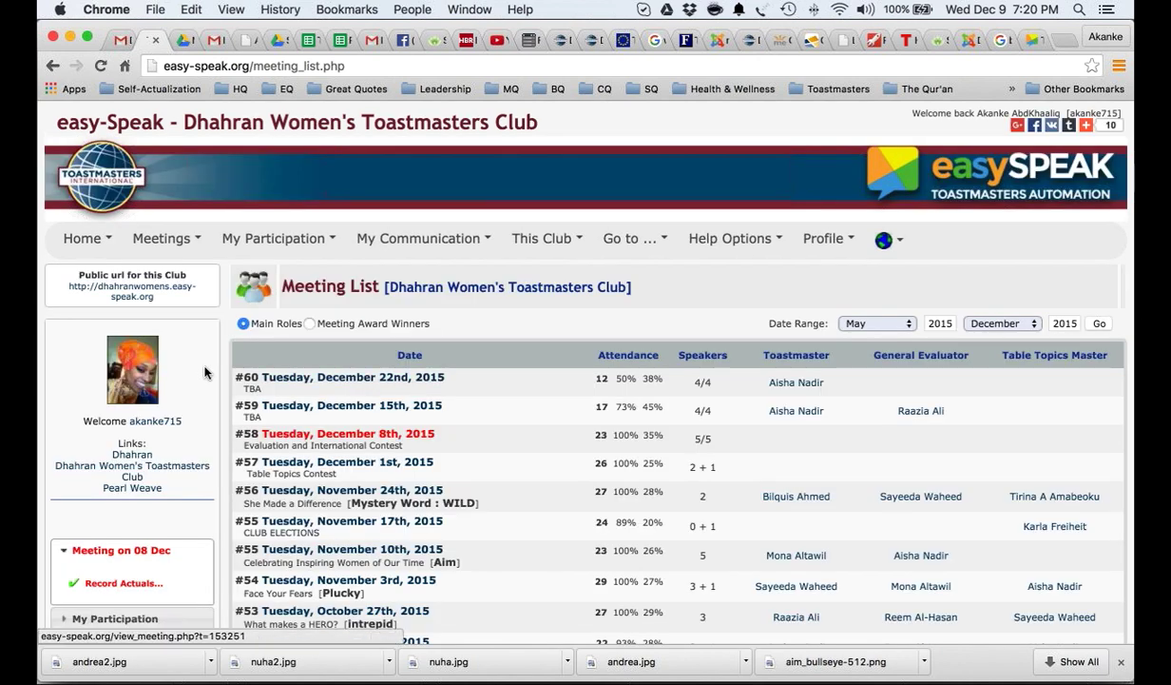
{"action": "scroll", "coordinate": [204, 372], "scroll_direction": "down", "scroll_amount": 3}
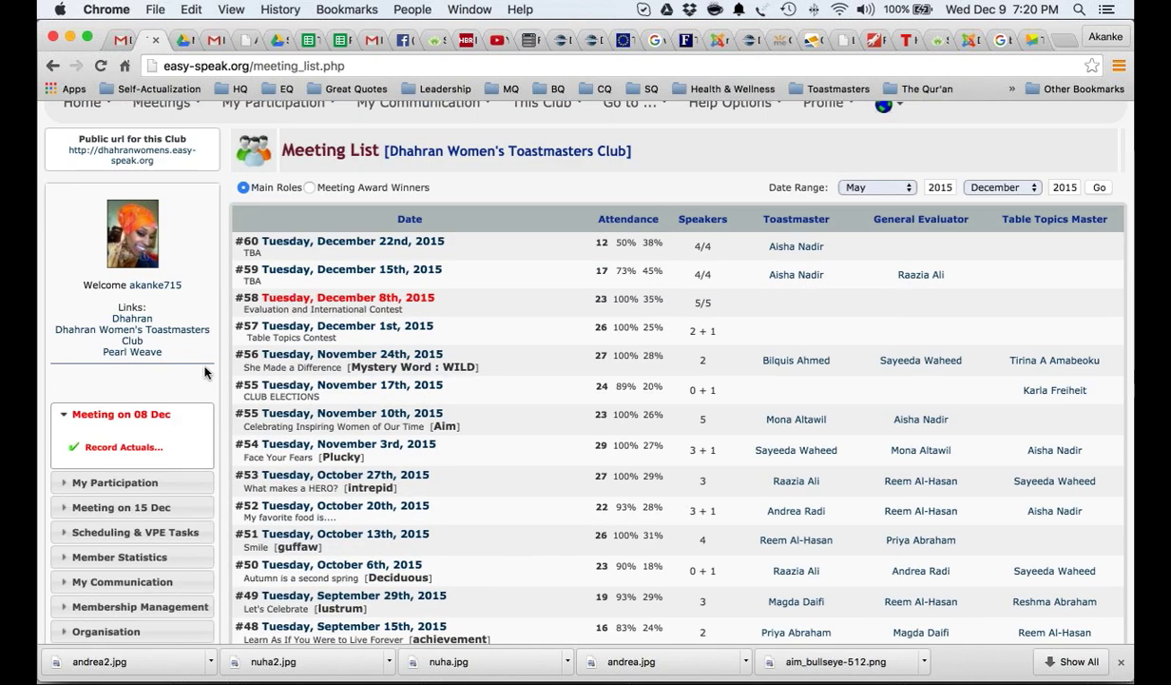
{"action": "scroll", "coordinate": [205, 372], "scroll_direction": "down", "scroll_amount": 1}
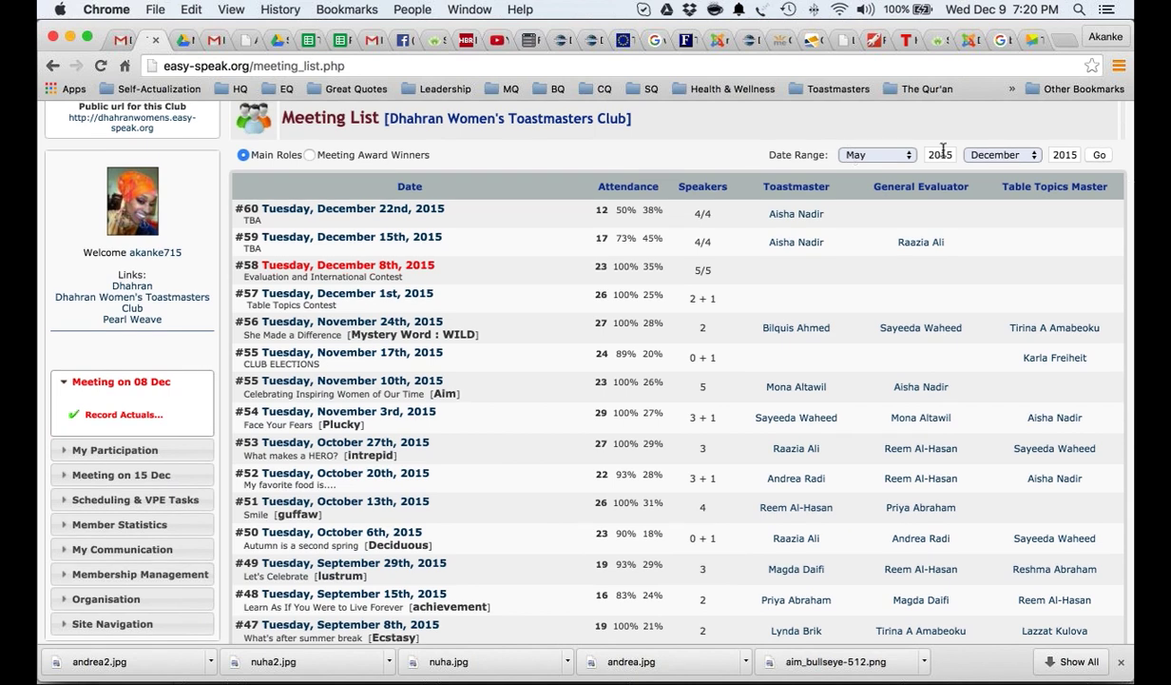
{"action": "left_click", "coordinate": [984, 154]}
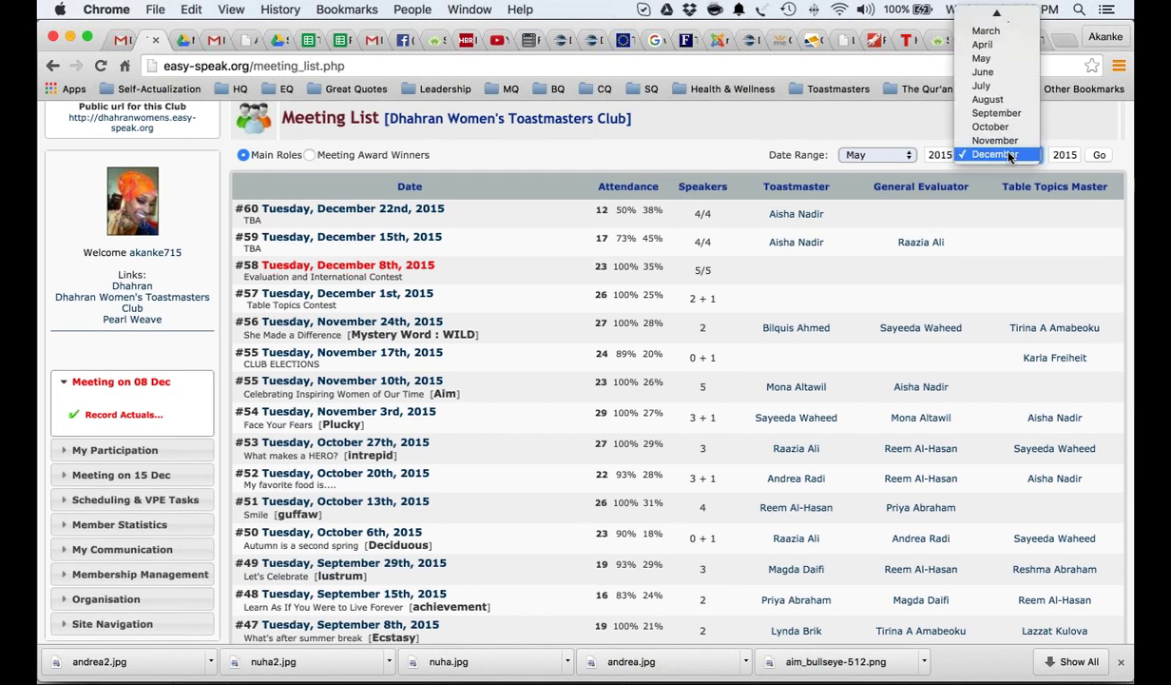
{"action": "left_click", "coordinate": [798, 133]}
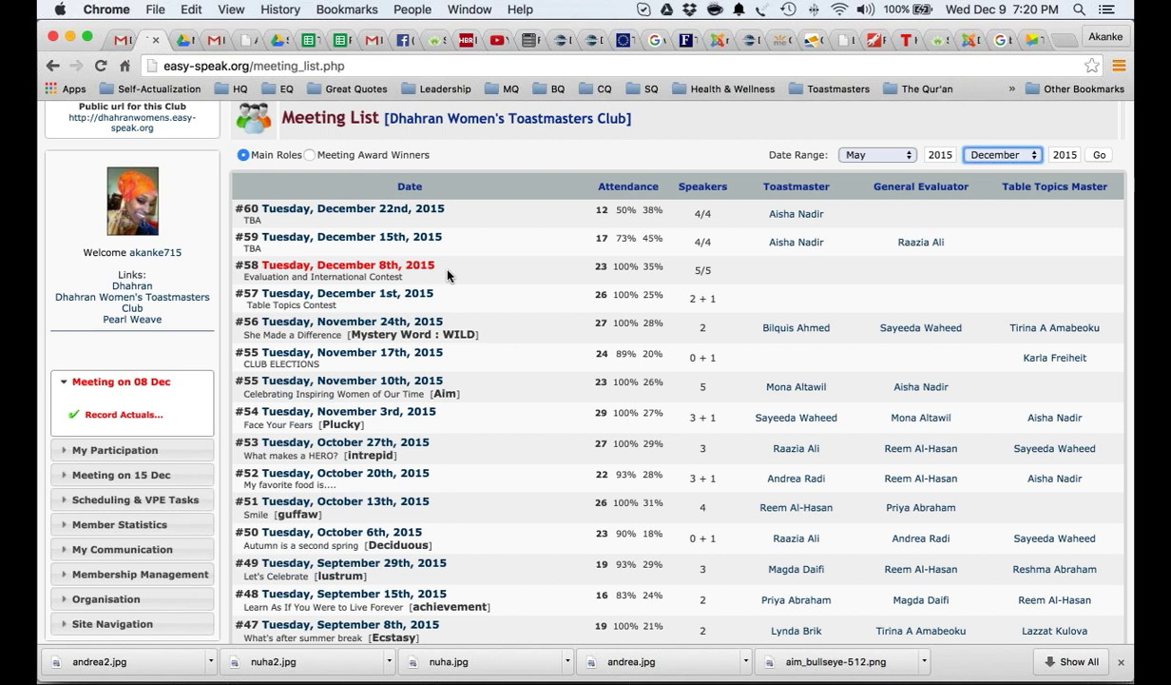
{"action": "scroll", "coordinate": [448, 275], "scroll_direction": "up", "scroll_amount": 3}
Review the My Participation items: meeting sign-up, speech progress, member survey and speech scheduling.
{"action": "mouse_move", "coordinate": [162, 167]}
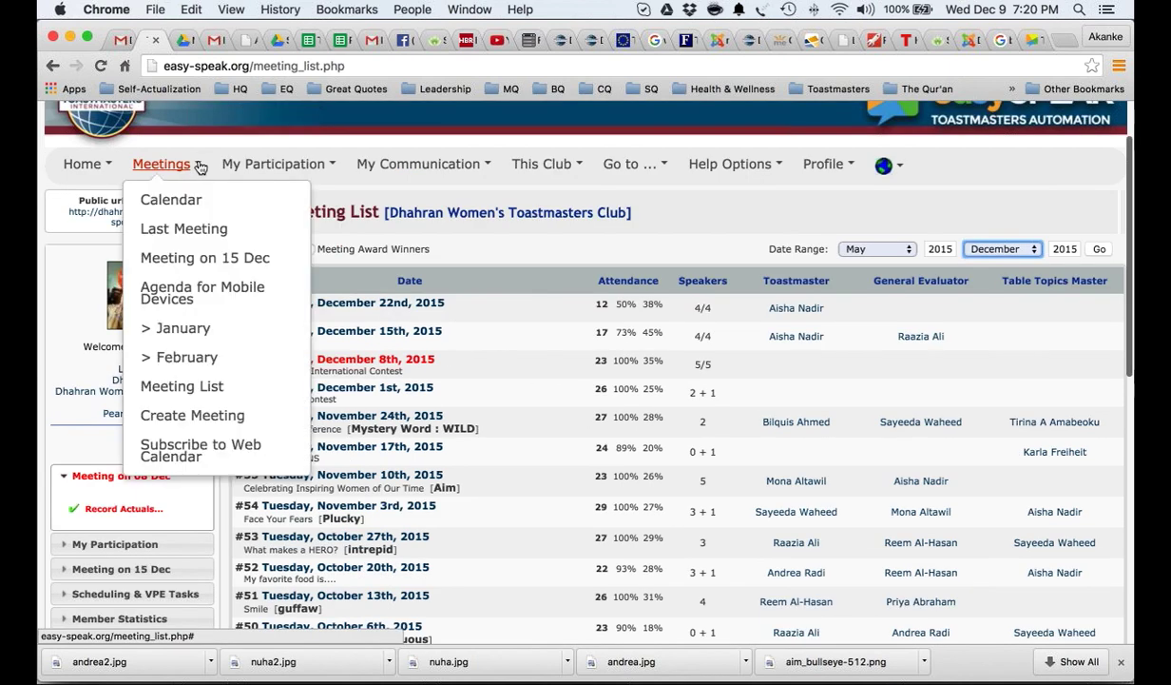
{"action": "scroll", "coordinate": [200, 167], "scroll_direction": "up", "scroll_amount": 1}
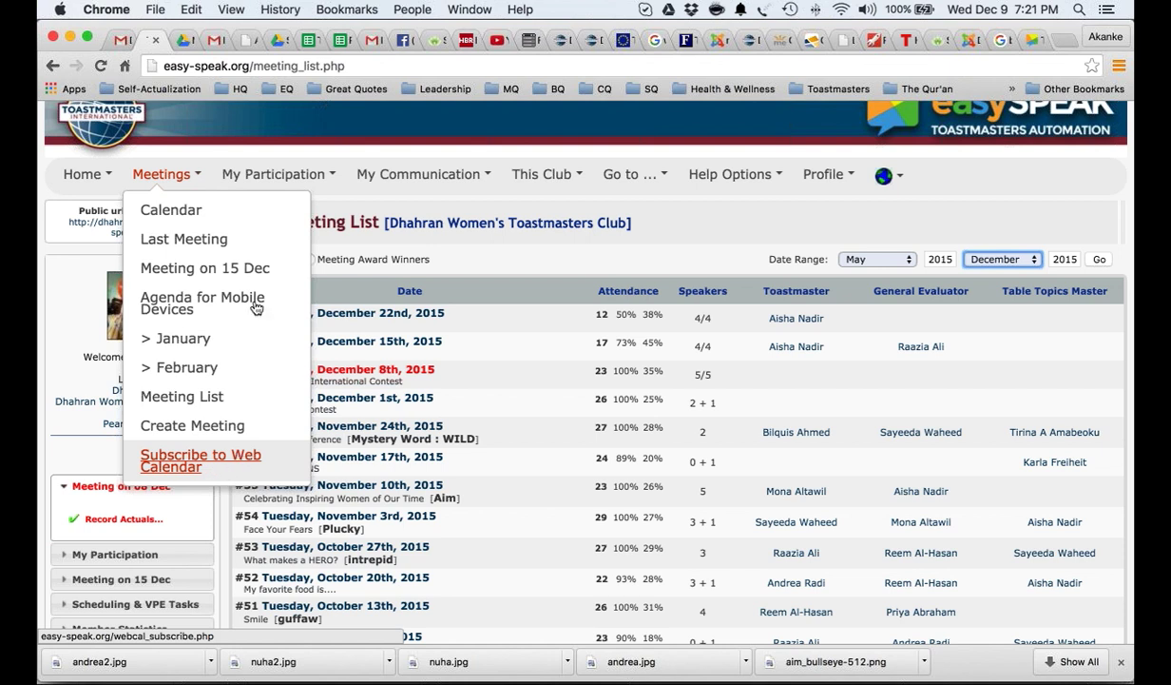
{"action": "mouse_move", "coordinate": [271, 181]}
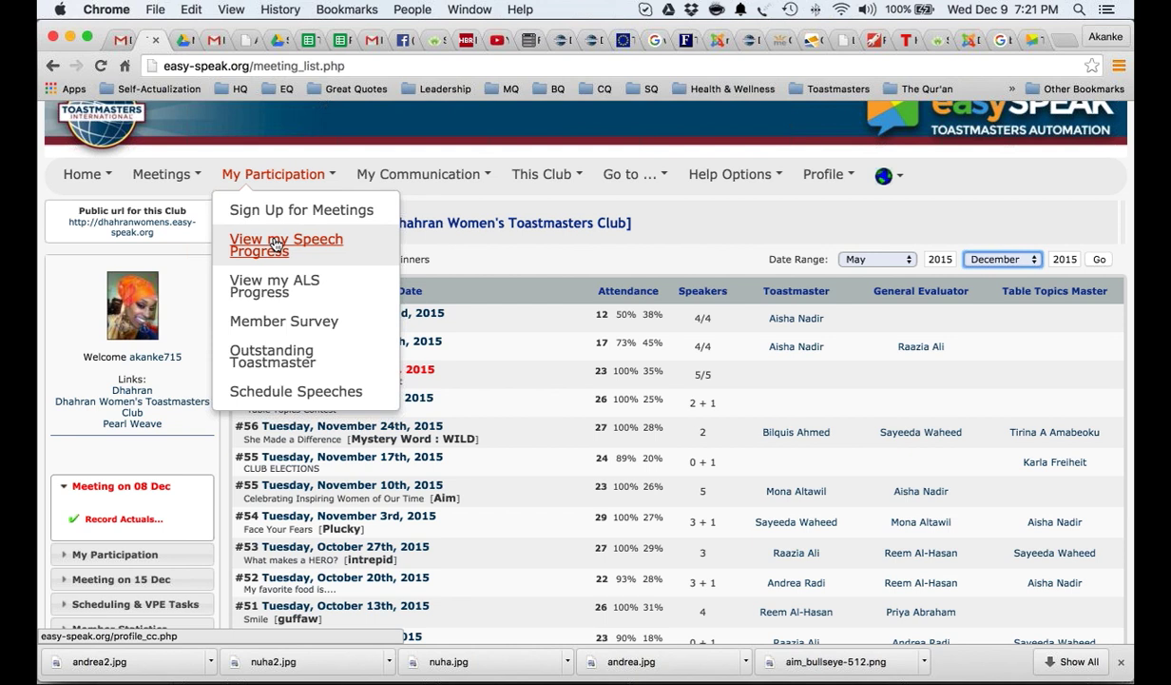
Show the My Communication items: No new messages, Discussion Forum and Club Mass E-mail.
{"action": "scroll", "coordinate": [275, 244], "scroll_direction": "up", "scroll_amount": 1}
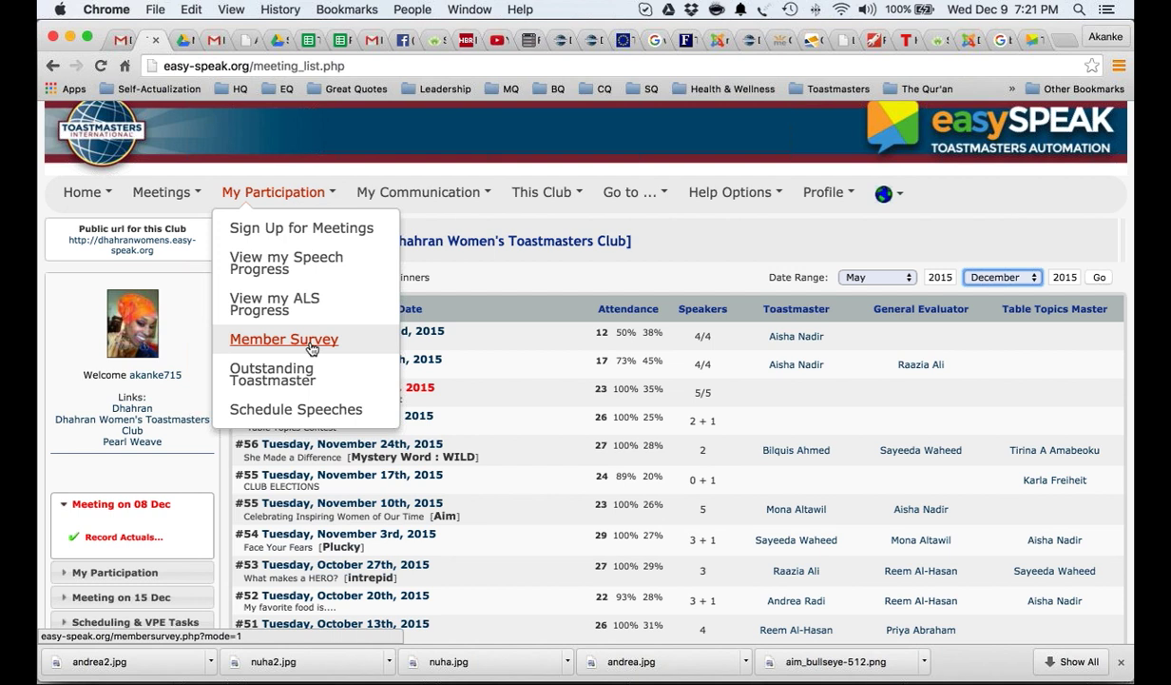
{"action": "scroll", "coordinate": [323, 377], "scroll_direction": "up", "scroll_amount": 1}
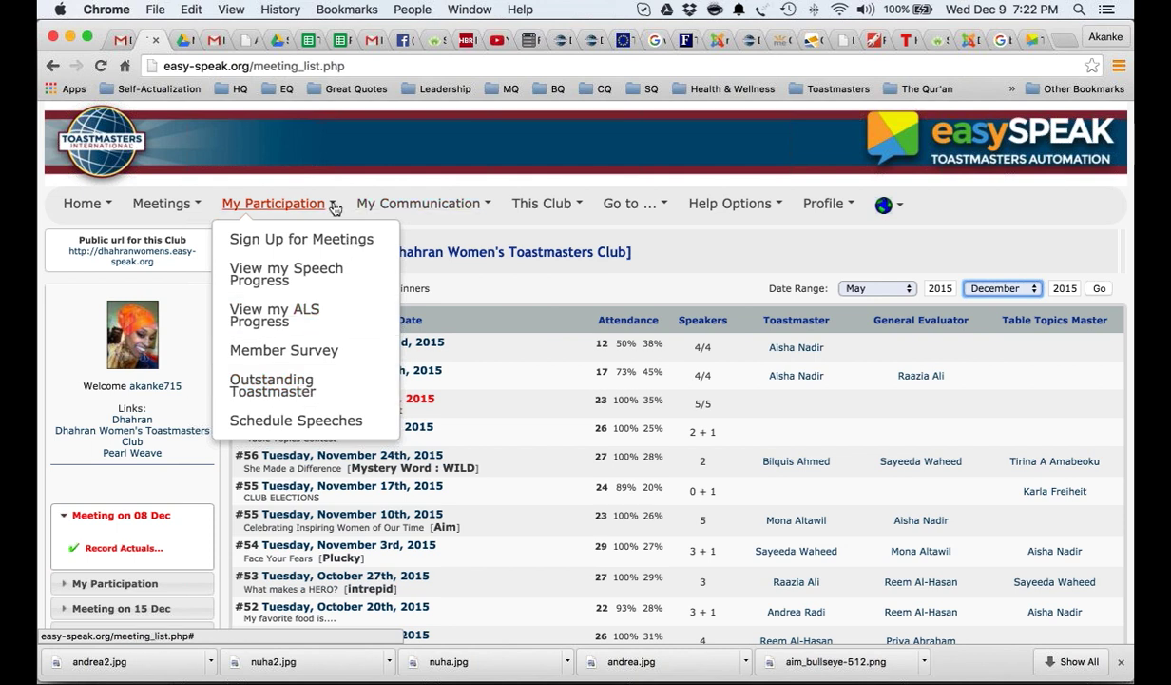
{"action": "mouse_move", "coordinate": [424, 204]}
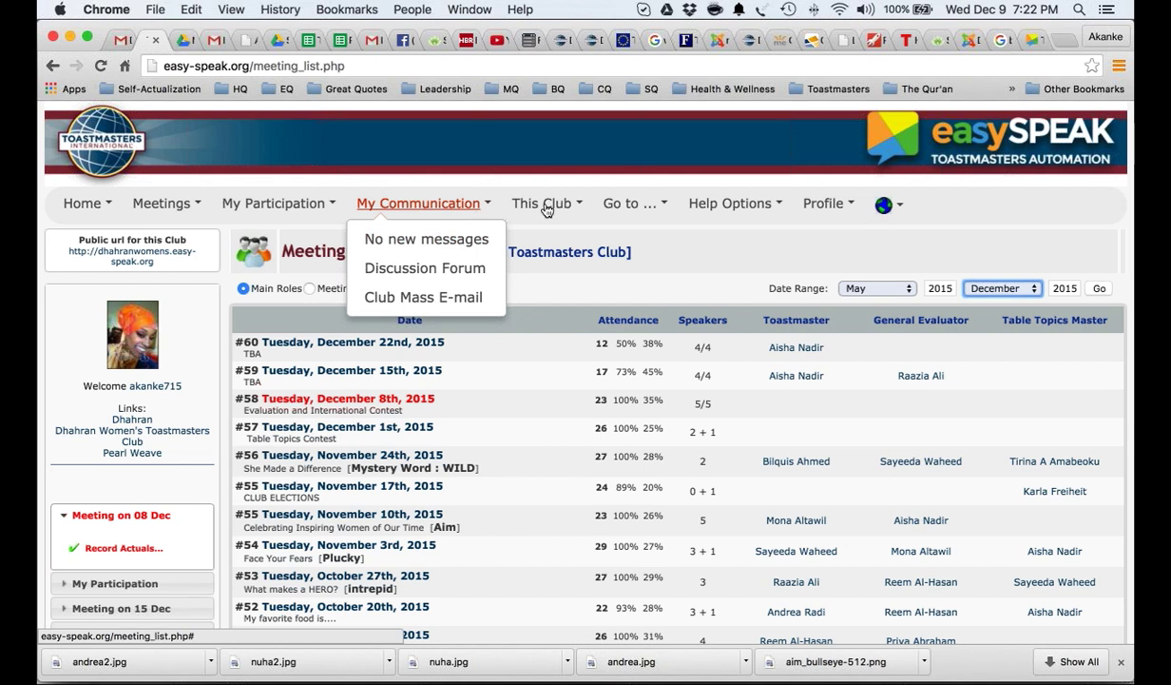
Look over the Help and Profile menu options above the Meeting List.
{"action": "mouse_move", "coordinate": [561, 217]}
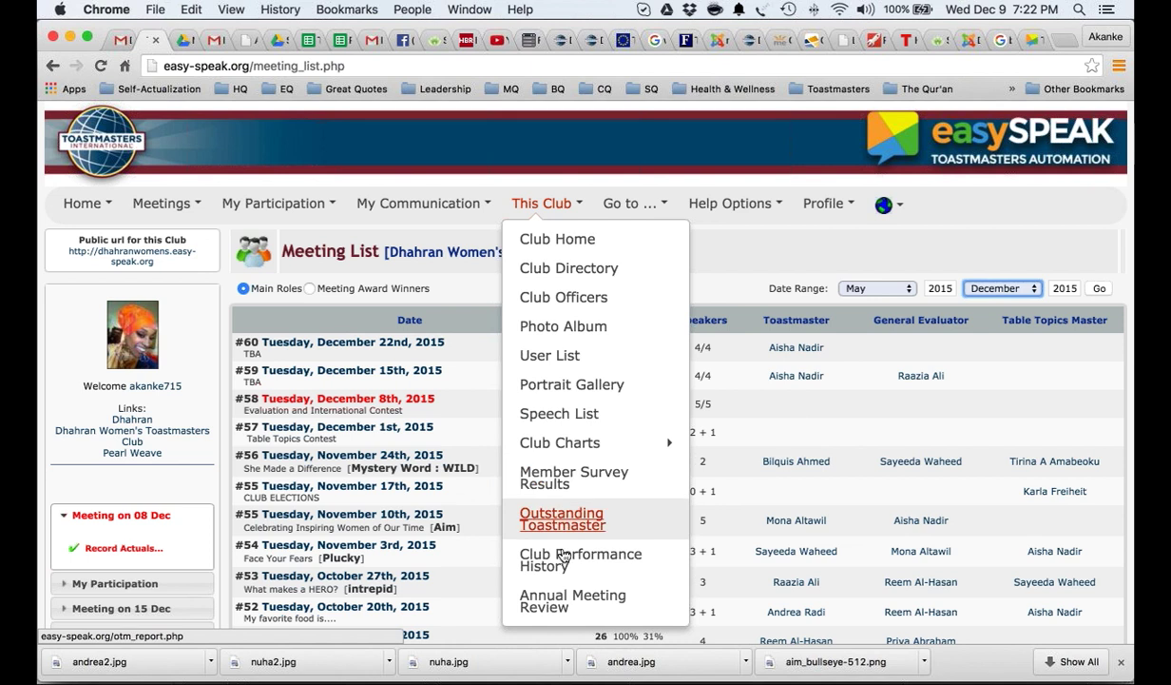
{"action": "mouse_move", "coordinate": [655, 205]}
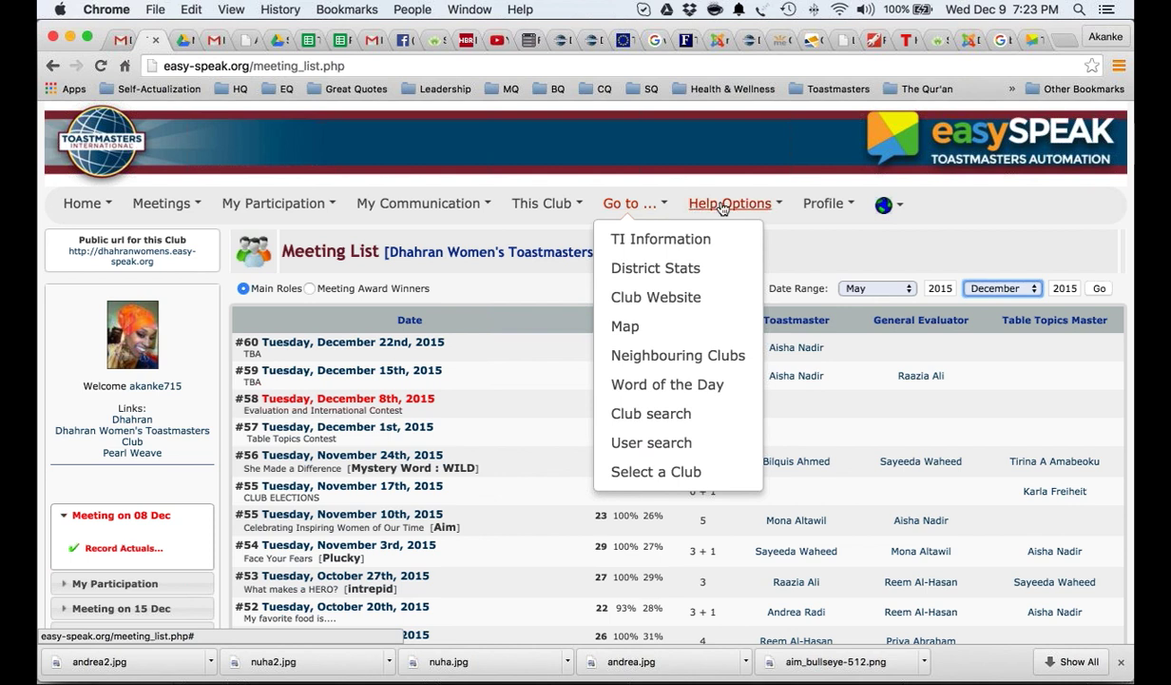
{"action": "left_click", "coordinate": [709, 205]}
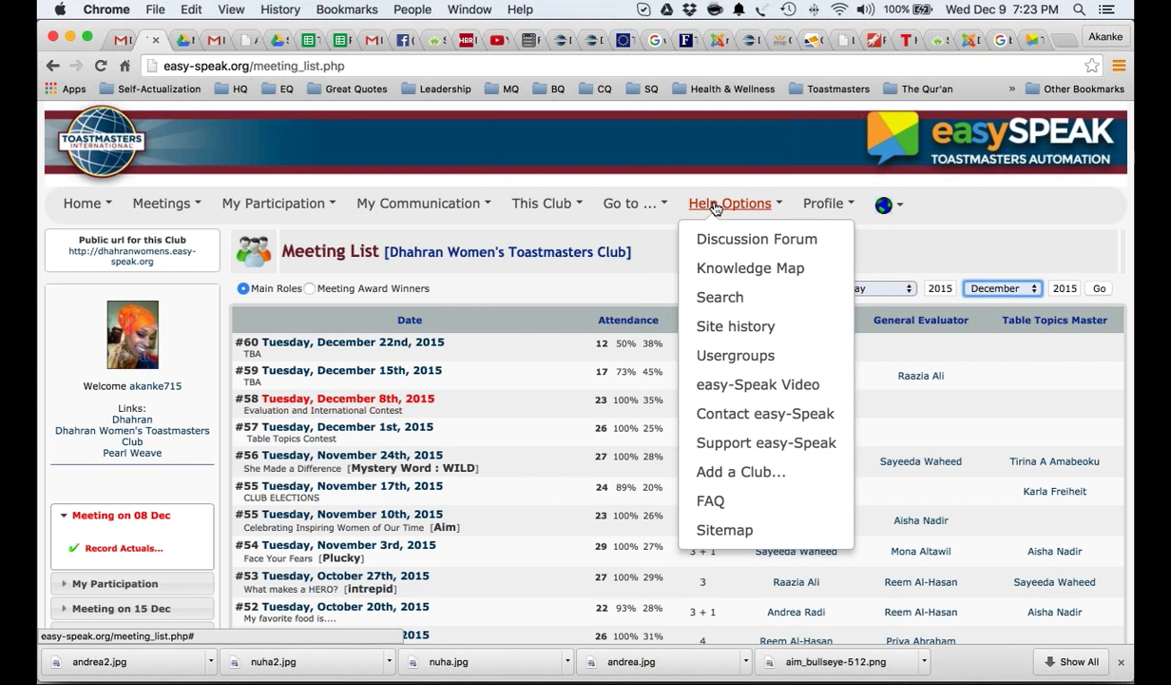
{"action": "left_click", "coordinate": [825, 205]}
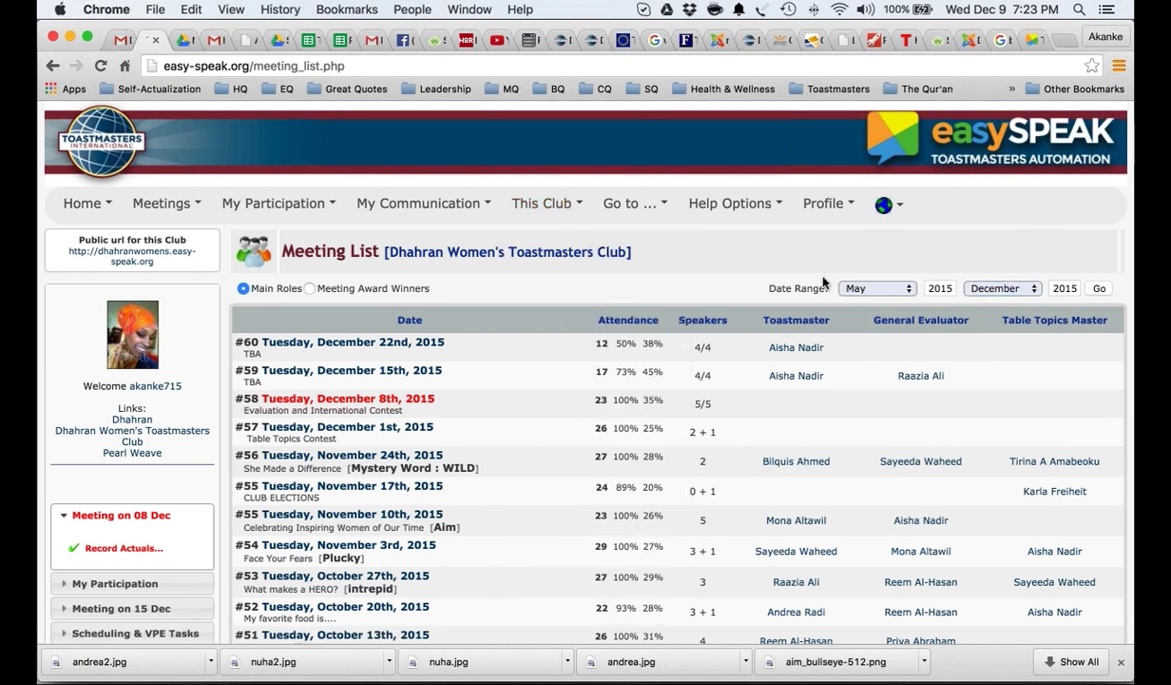
Scroll the Meeting List down to meeting #35 on Tuesday, May 19th, 2015.
{"action": "scroll", "coordinate": [823, 283], "scroll_direction": "down", "scroll_amount": 2}
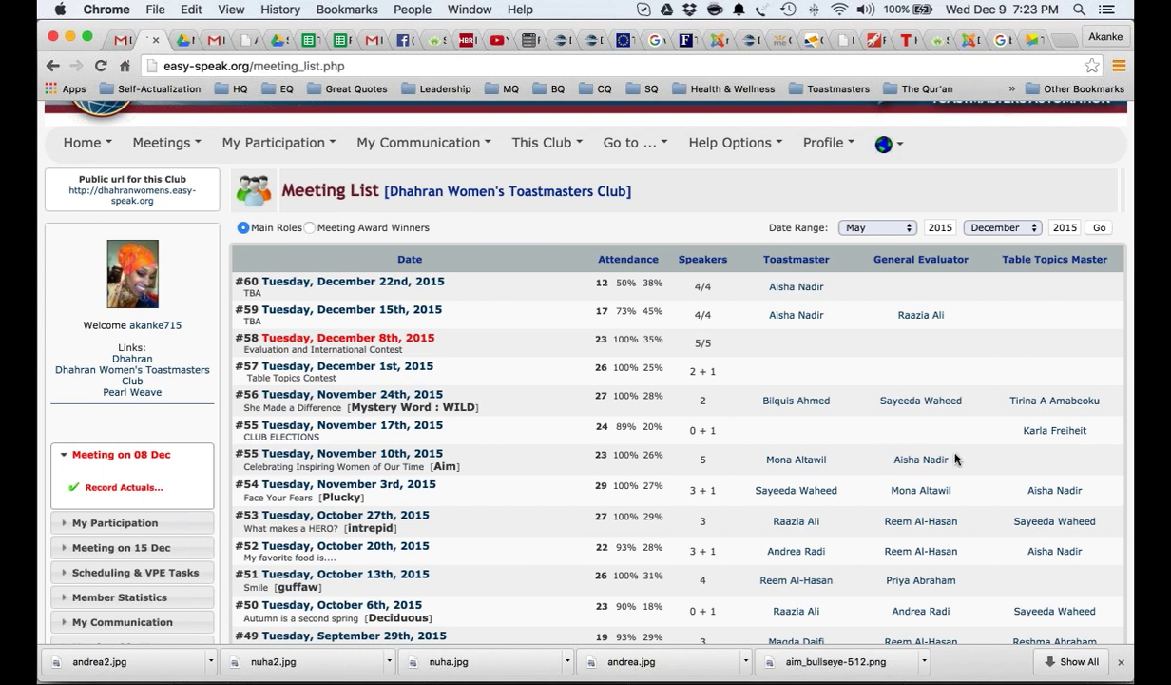
{"action": "scroll", "coordinate": [784, 357], "scroll_direction": "up", "scroll_amount": 1}
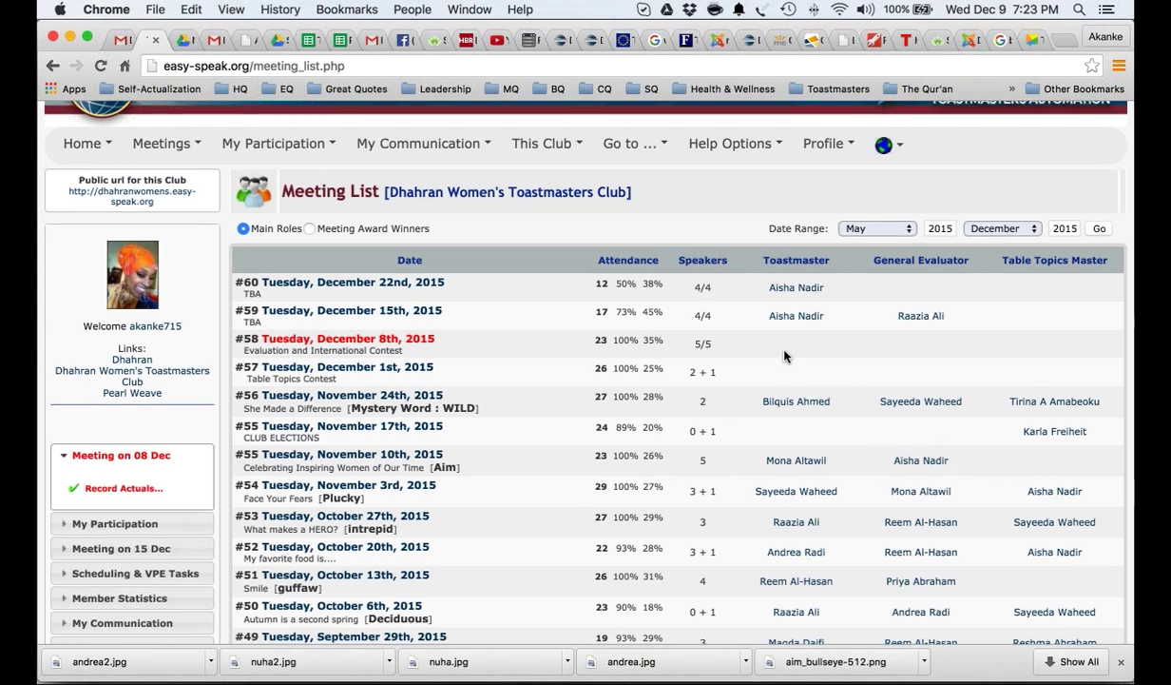
{"action": "scroll", "coordinate": [784, 356], "scroll_direction": "up", "scroll_amount": 1}
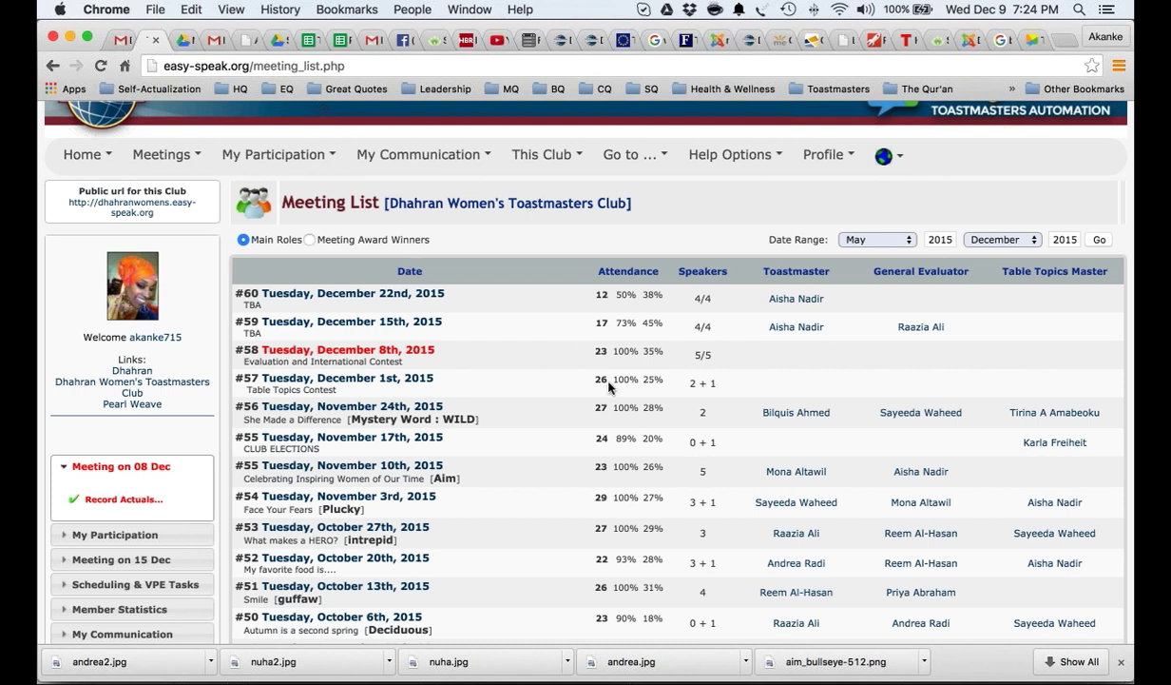
{"action": "scroll", "coordinate": [609, 385], "scroll_direction": "down", "scroll_amount": 15}
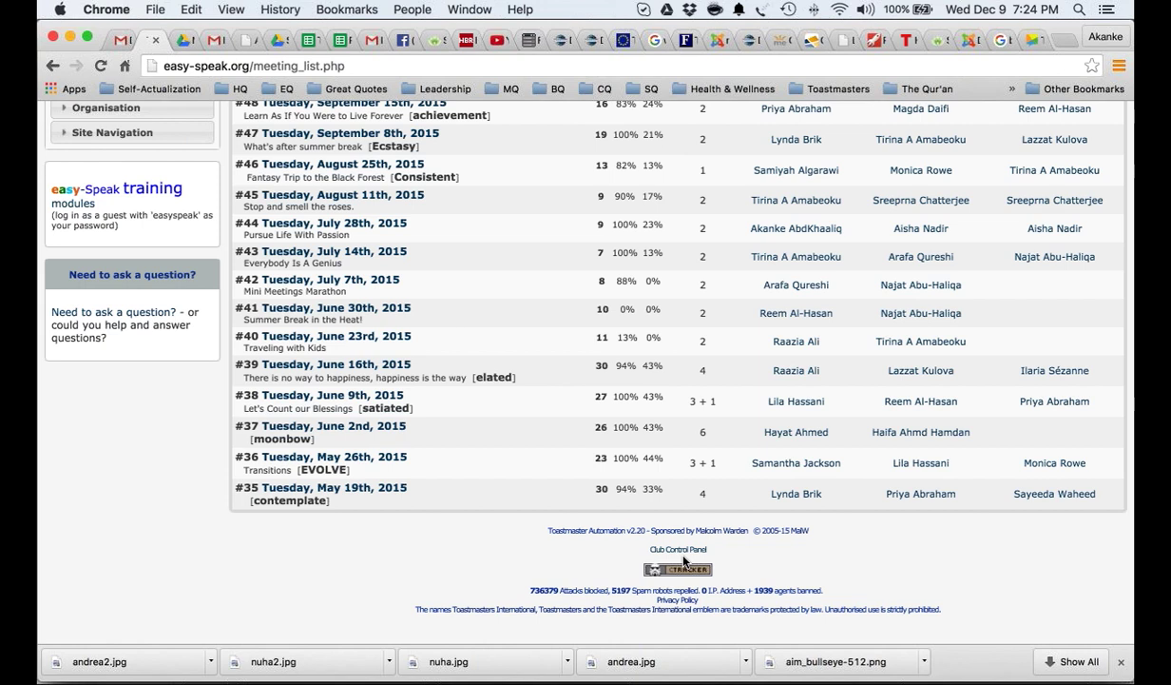
Enter the Club Control Panel by logging in again, then view Forum Statistics and Who is Online.
{"action": "left_click", "coordinate": [688, 551]}
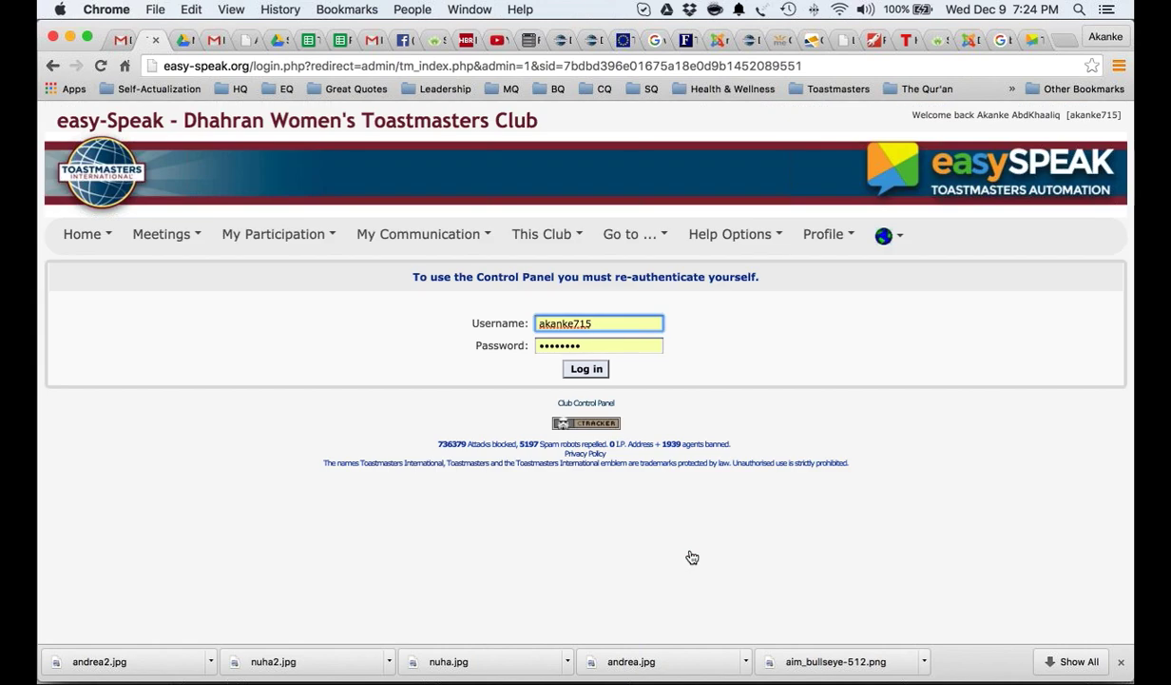
{"action": "left_click", "coordinate": [589, 370]}
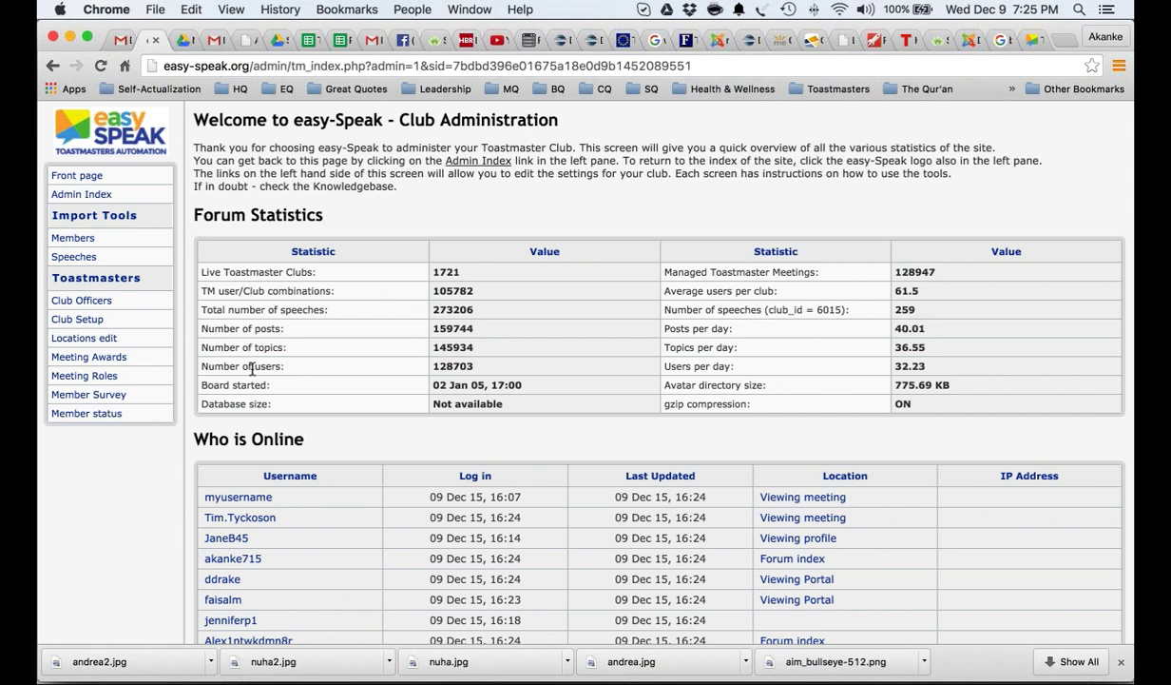
{"action": "scroll", "coordinate": [252, 369], "scroll_direction": "down", "scroll_amount": 5}
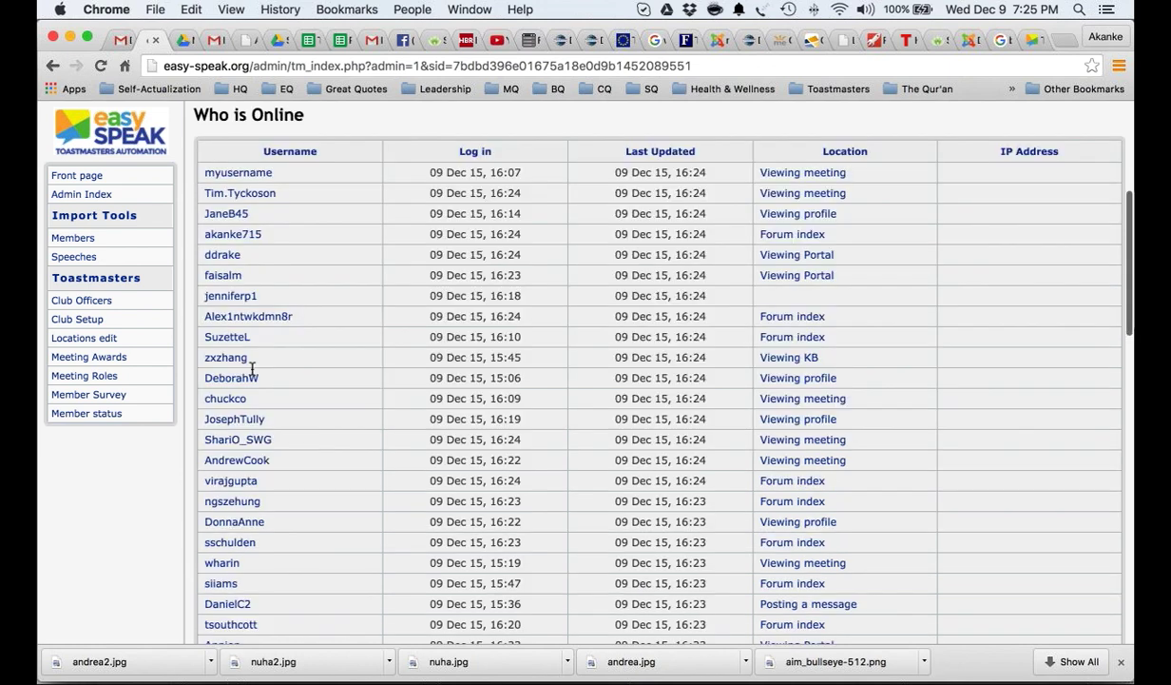
{"action": "scroll", "coordinate": [252, 369], "scroll_direction": "down", "scroll_amount": 10}
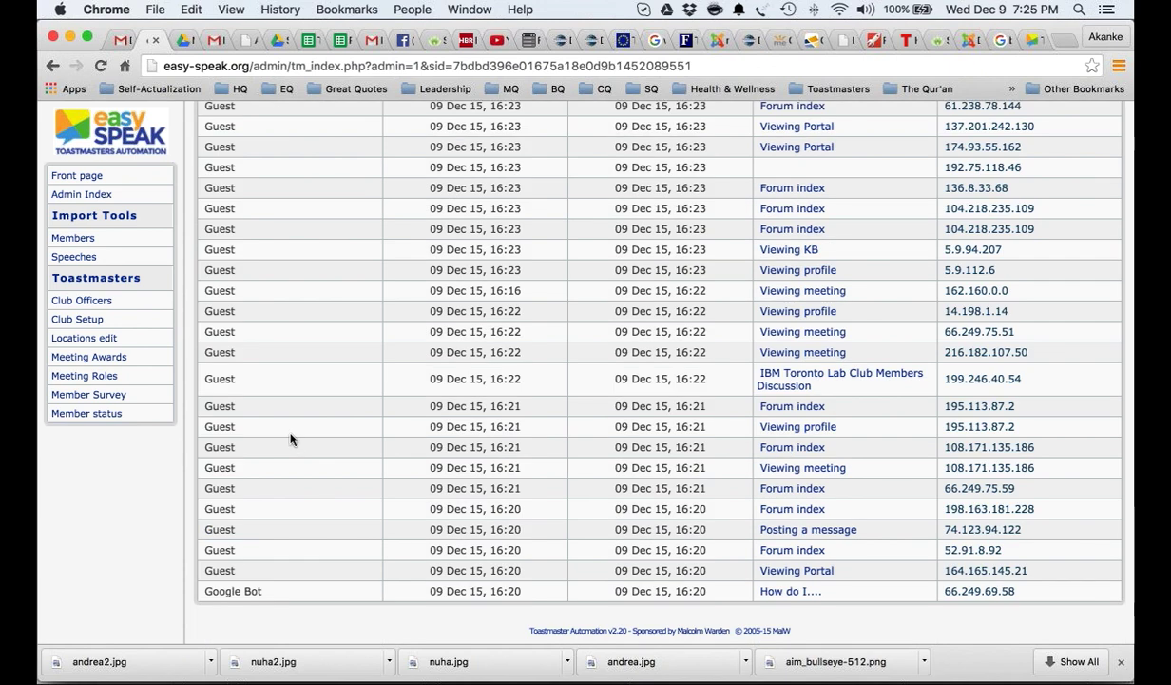
{"action": "scroll", "coordinate": [290, 438], "scroll_direction": "up", "scroll_amount": 10}
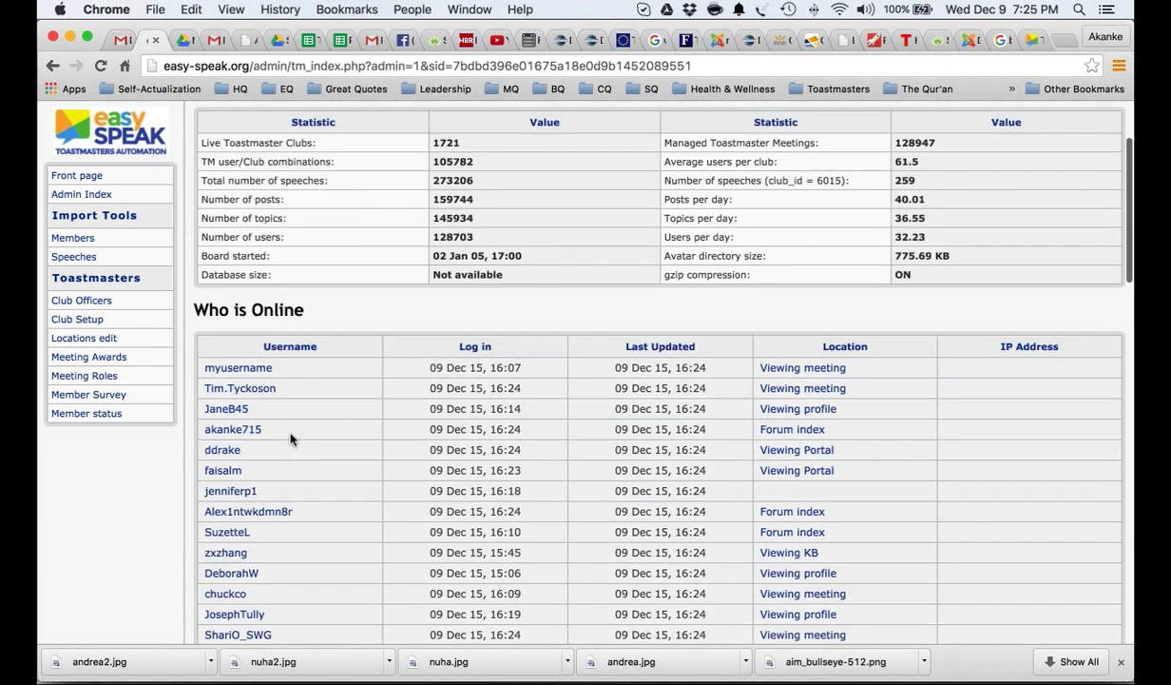
{"action": "scroll", "coordinate": [290, 438], "scroll_direction": "up", "scroll_amount": 2}
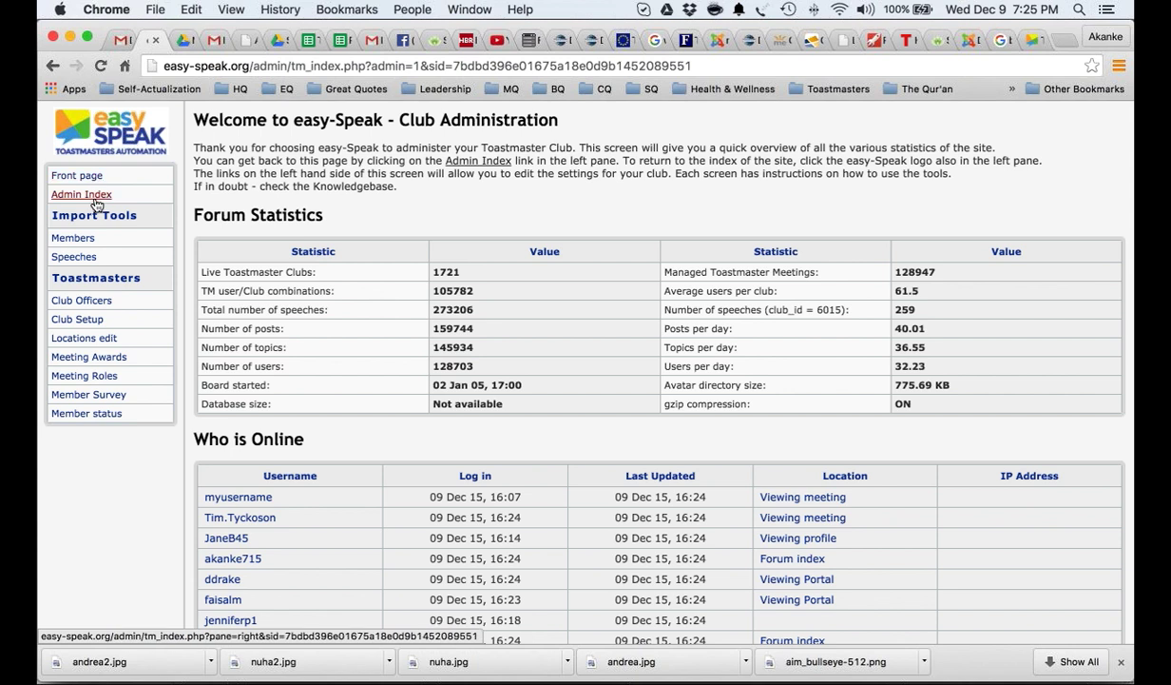
Reload the administration overview via Admin Index and scroll through the Who is Online table.
{"action": "left_click", "coordinate": [86, 239]}
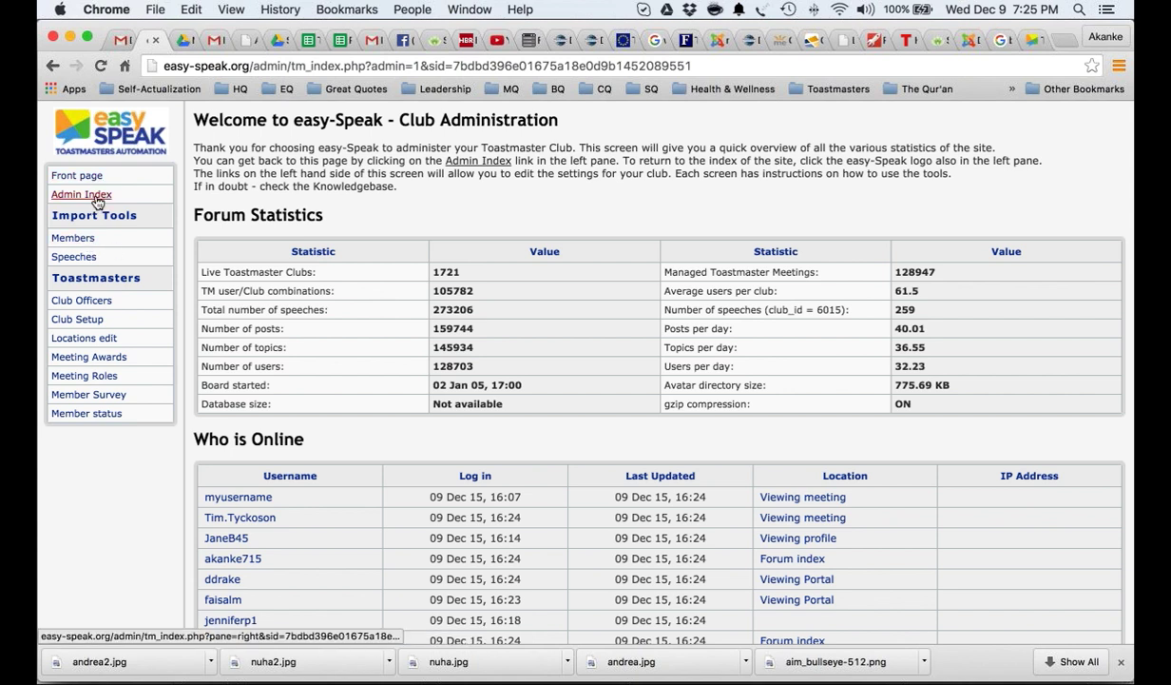
{"action": "left_click", "coordinate": [95, 197]}
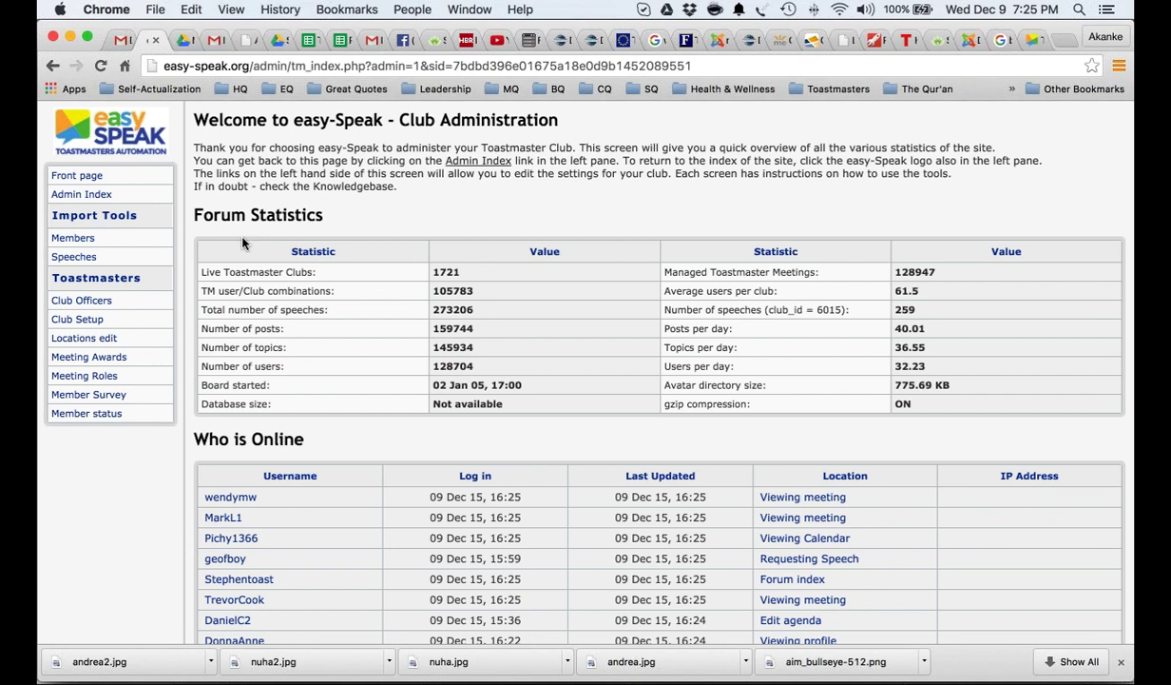
{"action": "scroll", "coordinate": [242, 243], "scroll_direction": "down", "scroll_amount": 3}
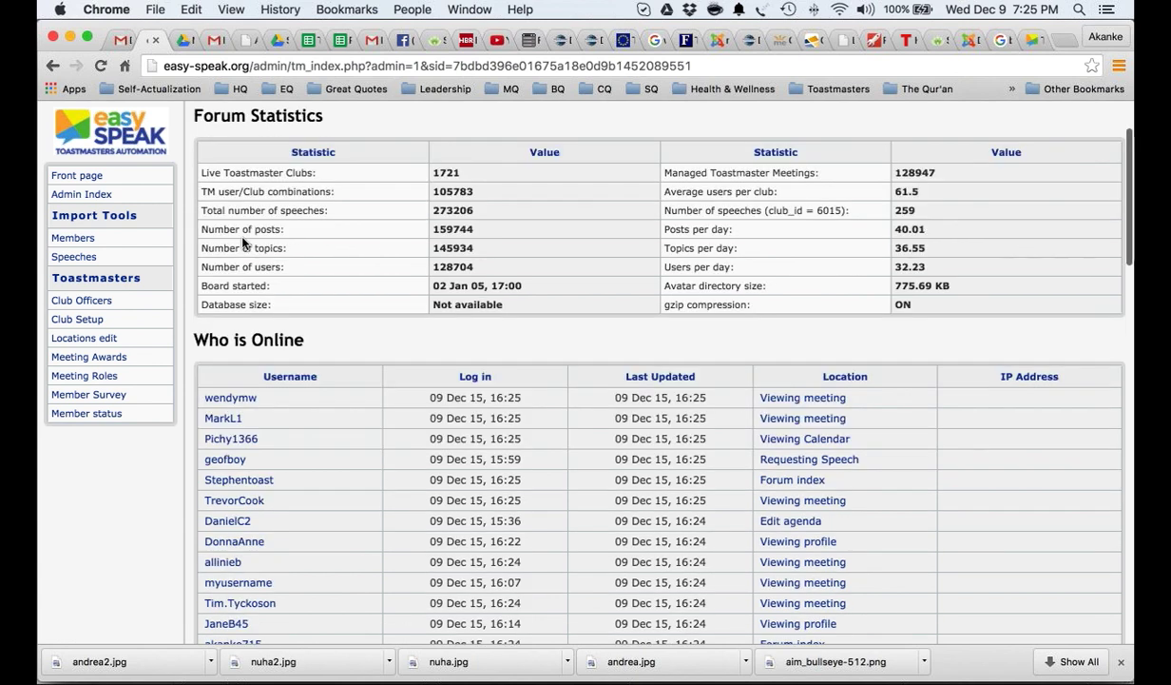
{"action": "scroll", "coordinate": [243, 242], "scroll_direction": "down", "scroll_amount": 20}
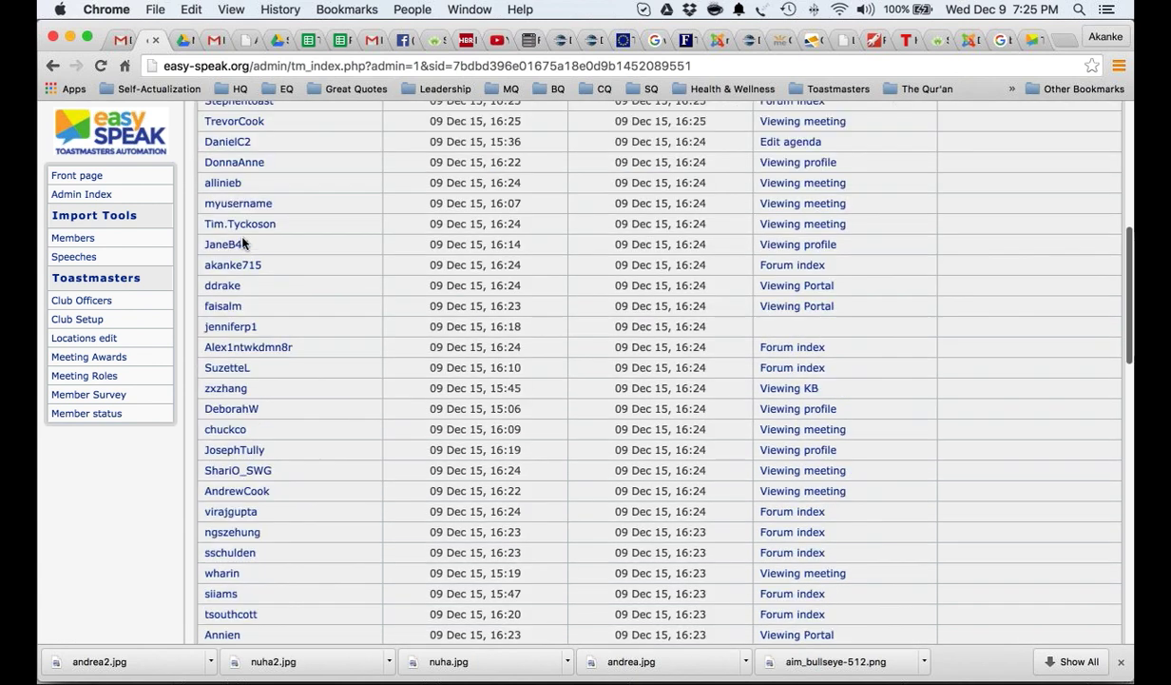
{"action": "scroll", "coordinate": [243, 242], "scroll_direction": "up", "scroll_amount": 20}
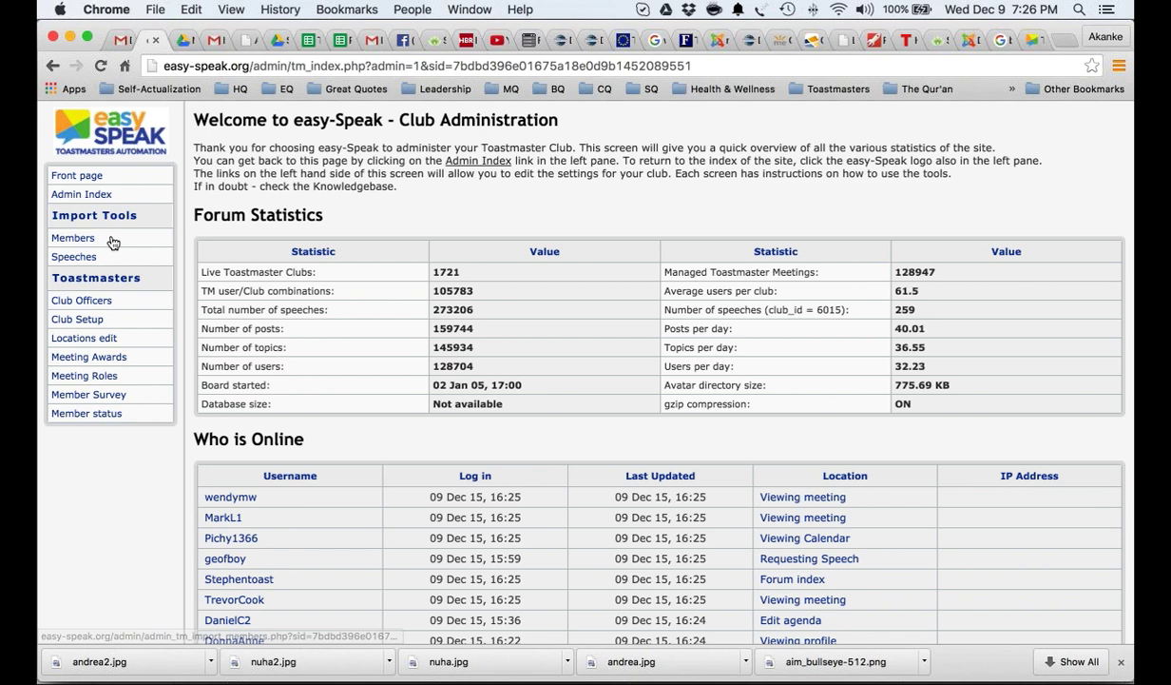
Open the Members import tool, showing no roster file chosen and import rate 100.
{"action": "left_click", "coordinate": [83, 238]}
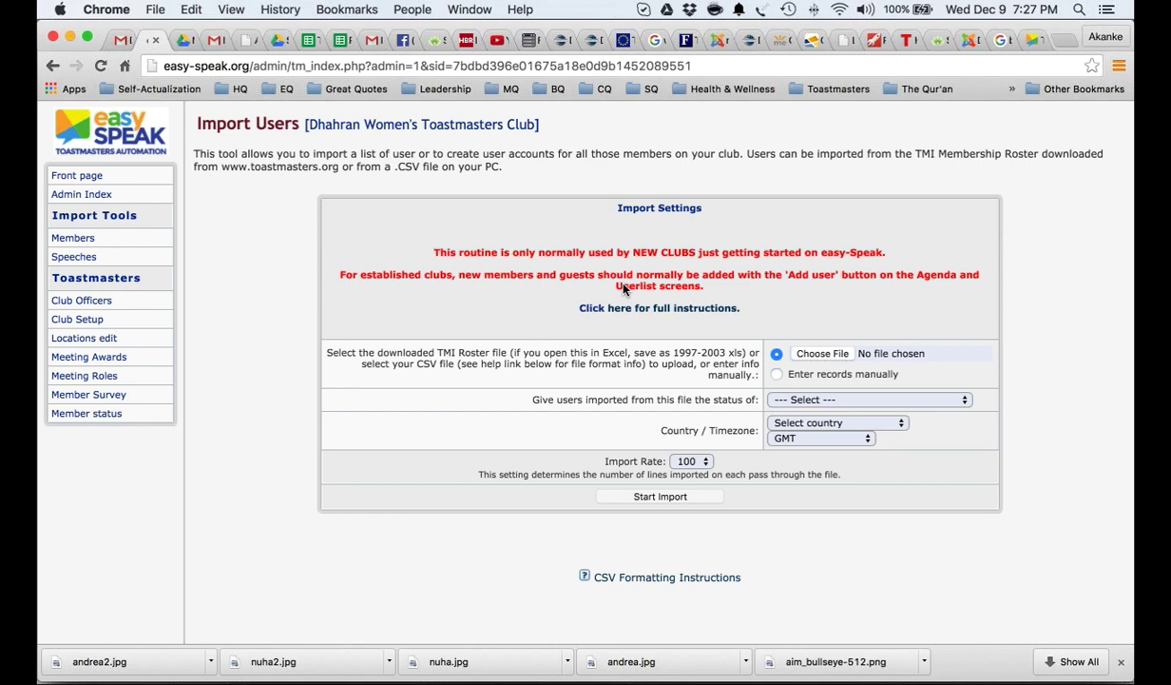
{"action": "scroll", "coordinate": [623, 288], "scroll_direction": "down", "scroll_amount": 1}
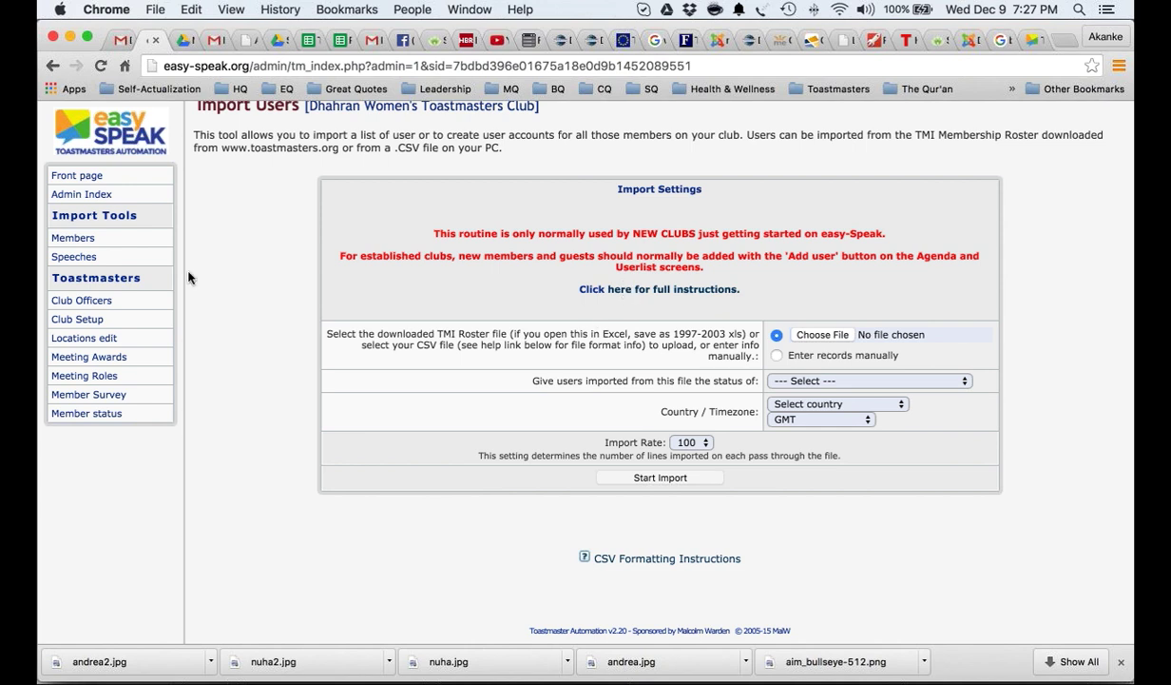
Open the Speeches import tool and scroll through its CSV format and workbook number list.
{"action": "left_click", "coordinate": [85, 263]}
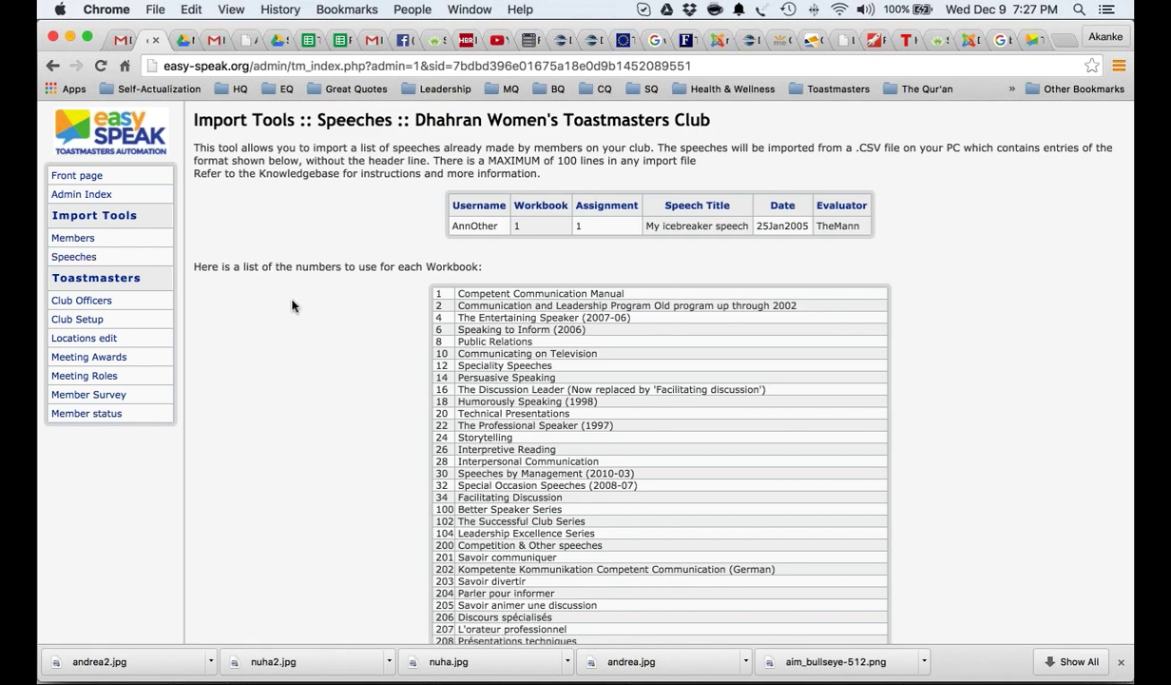
{"action": "scroll", "coordinate": [292, 306], "scroll_direction": "down", "scroll_amount": 1}
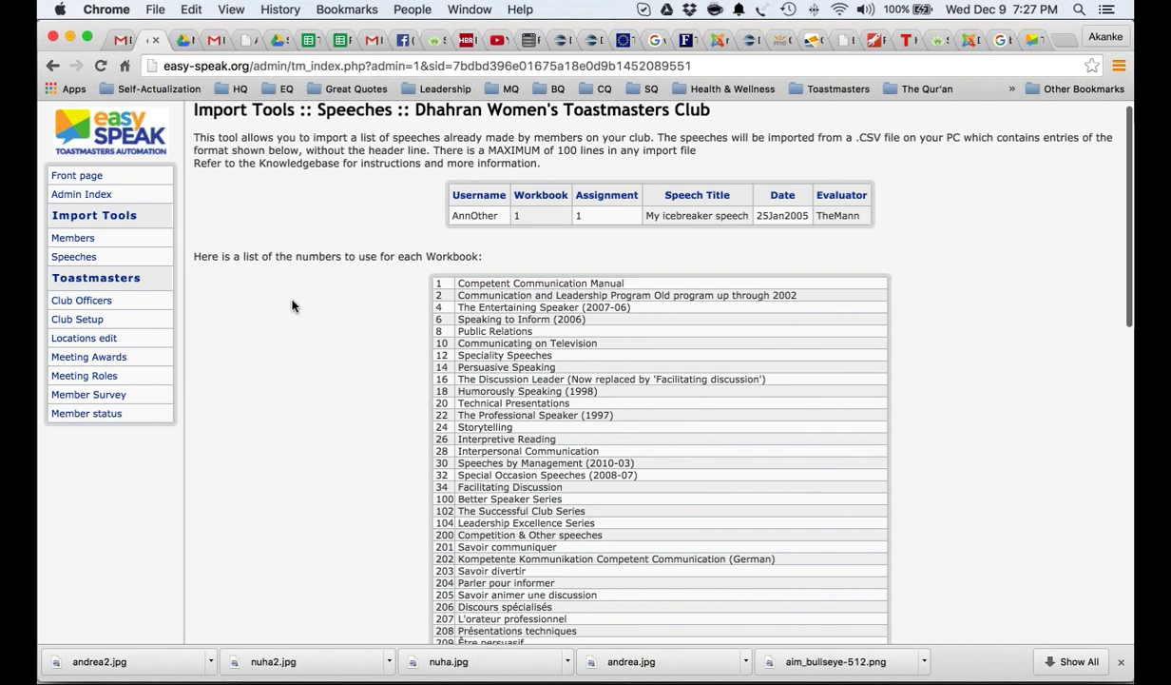
{"action": "scroll", "coordinate": [292, 305], "scroll_direction": "down", "scroll_amount": 3}
{"action": "scroll", "coordinate": [292, 305], "scroll_direction": "down", "scroll_amount": 6}
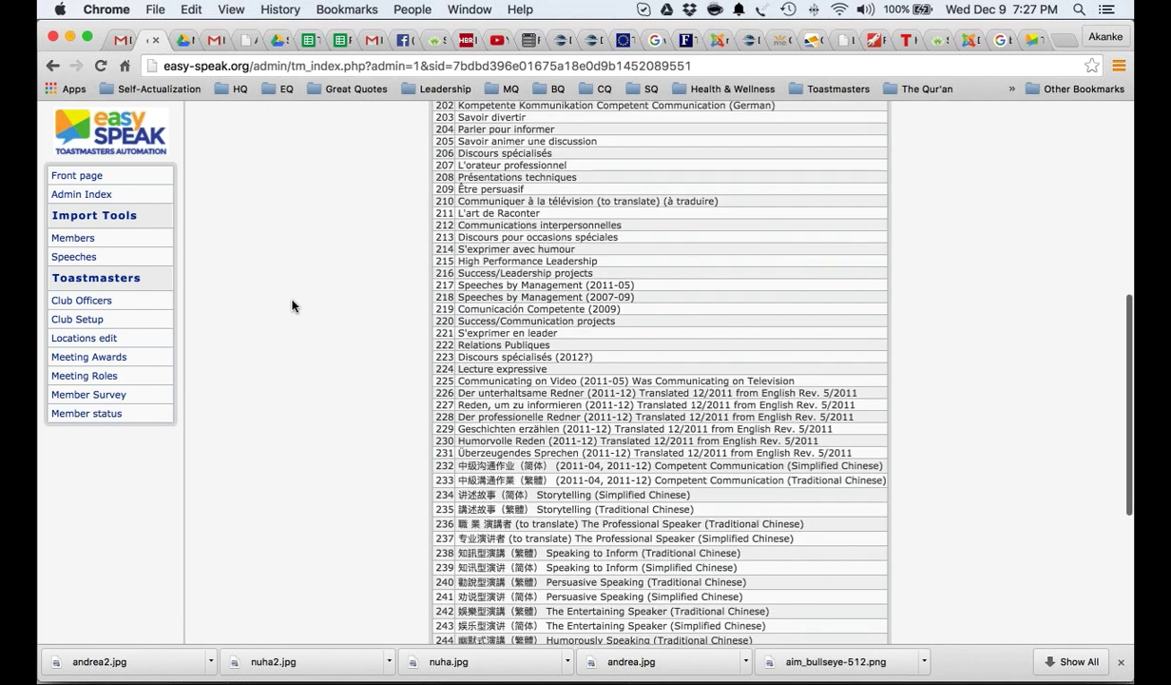
{"action": "scroll", "coordinate": [292, 305], "scroll_direction": "down", "scroll_amount": 4}
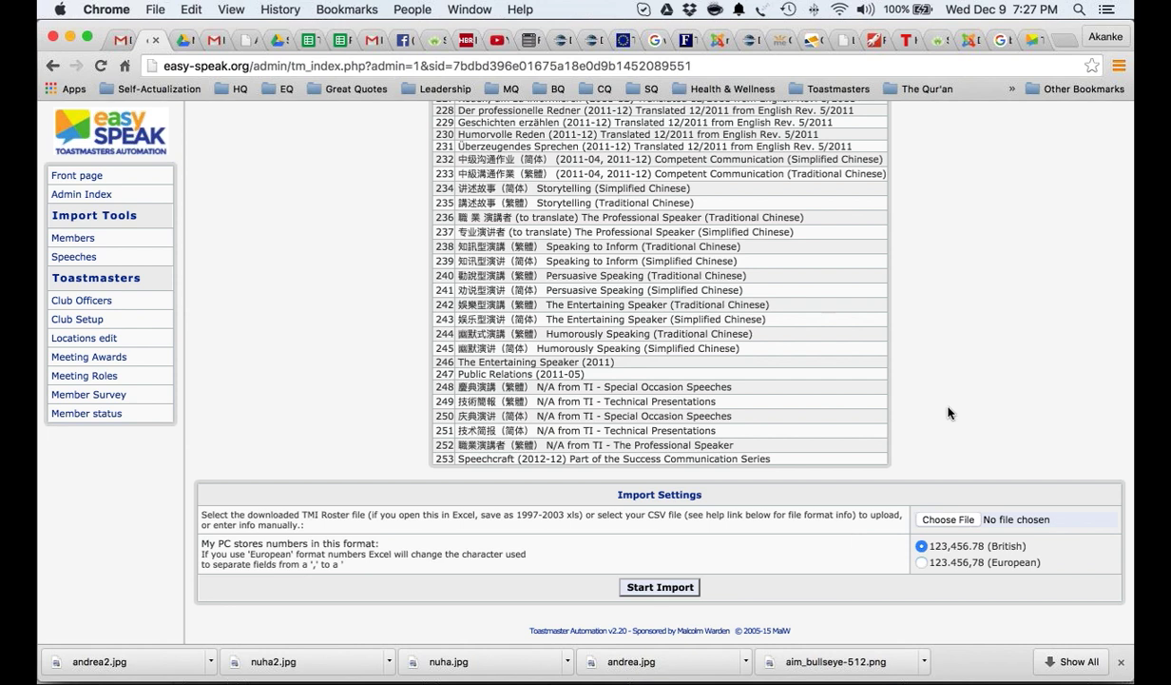
{"action": "scroll", "coordinate": [948, 412], "scroll_direction": "up", "scroll_amount": 20}
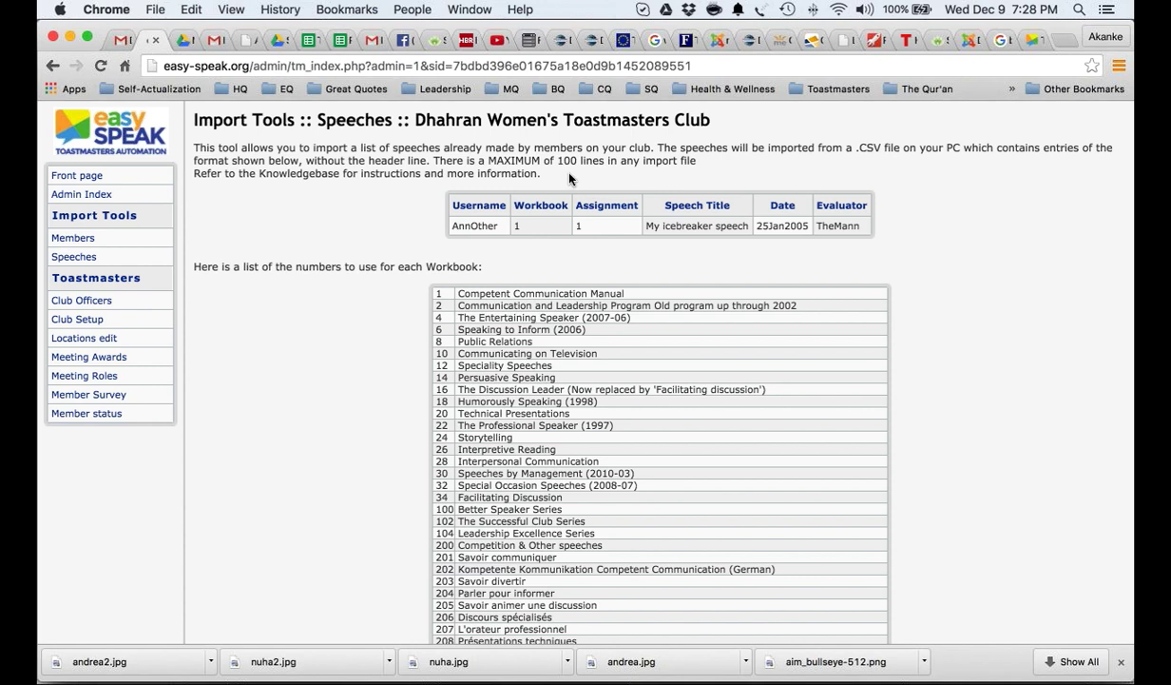
{"action": "scroll", "coordinate": [569, 171], "scroll_direction": "down", "scroll_amount": 15}
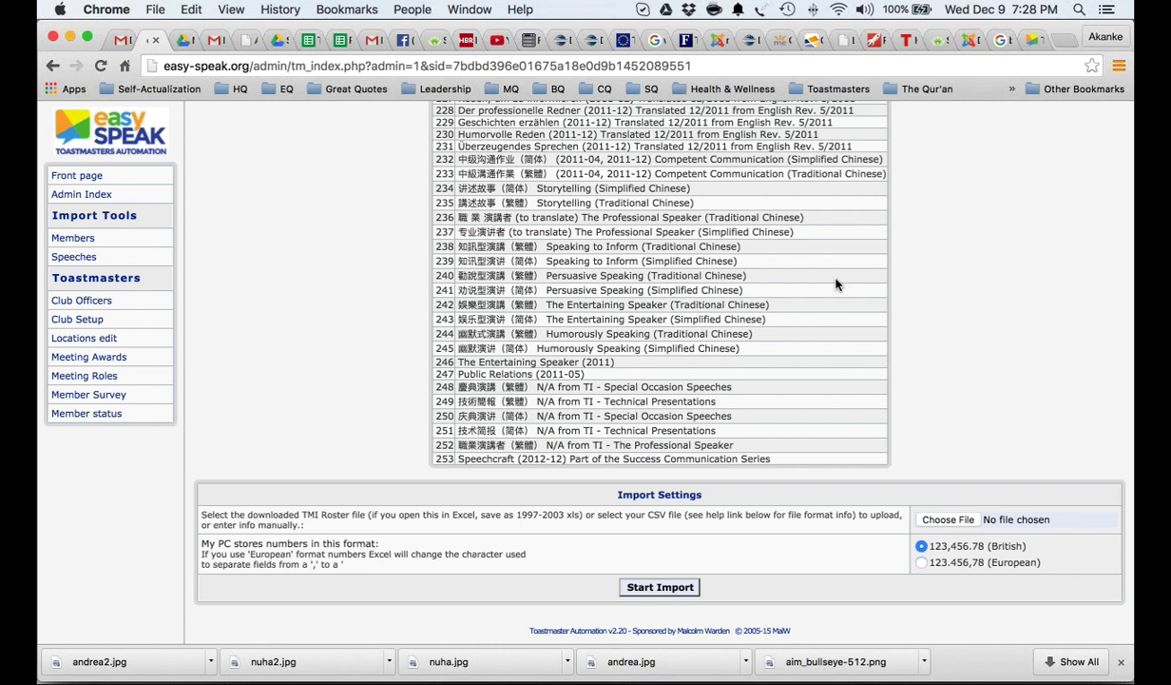
{"action": "scroll", "coordinate": [741, 300], "scroll_direction": "up", "scroll_amount": 5}
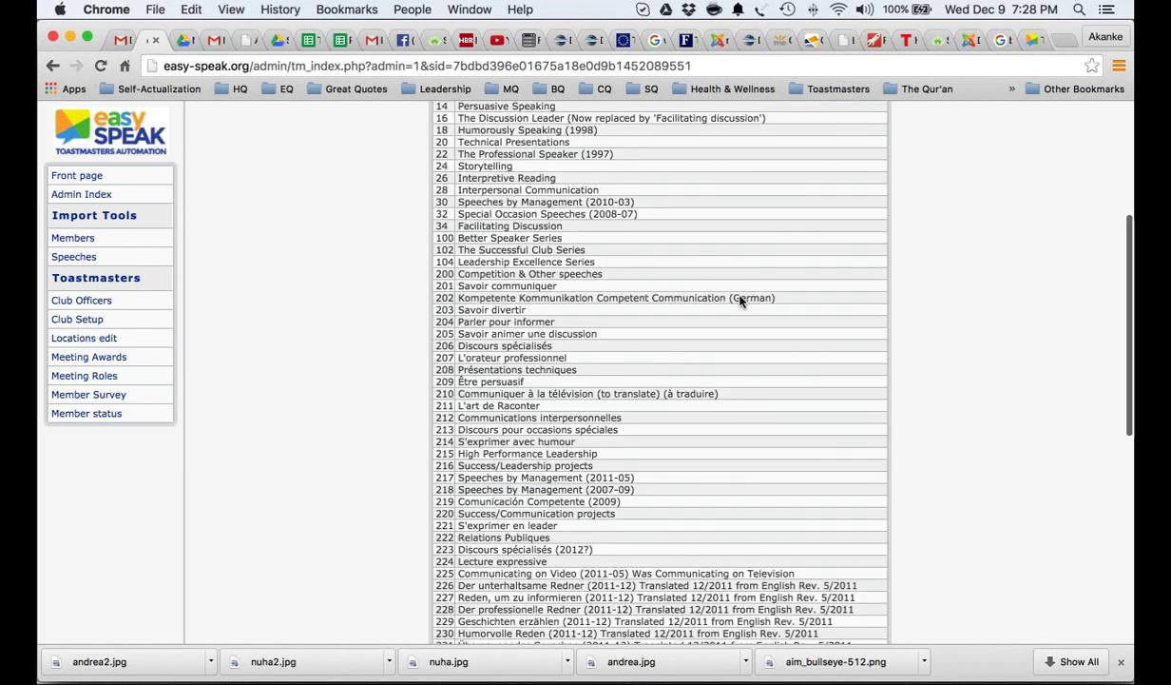
{"action": "scroll", "coordinate": [741, 301], "scroll_direction": "up", "scroll_amount": 3}
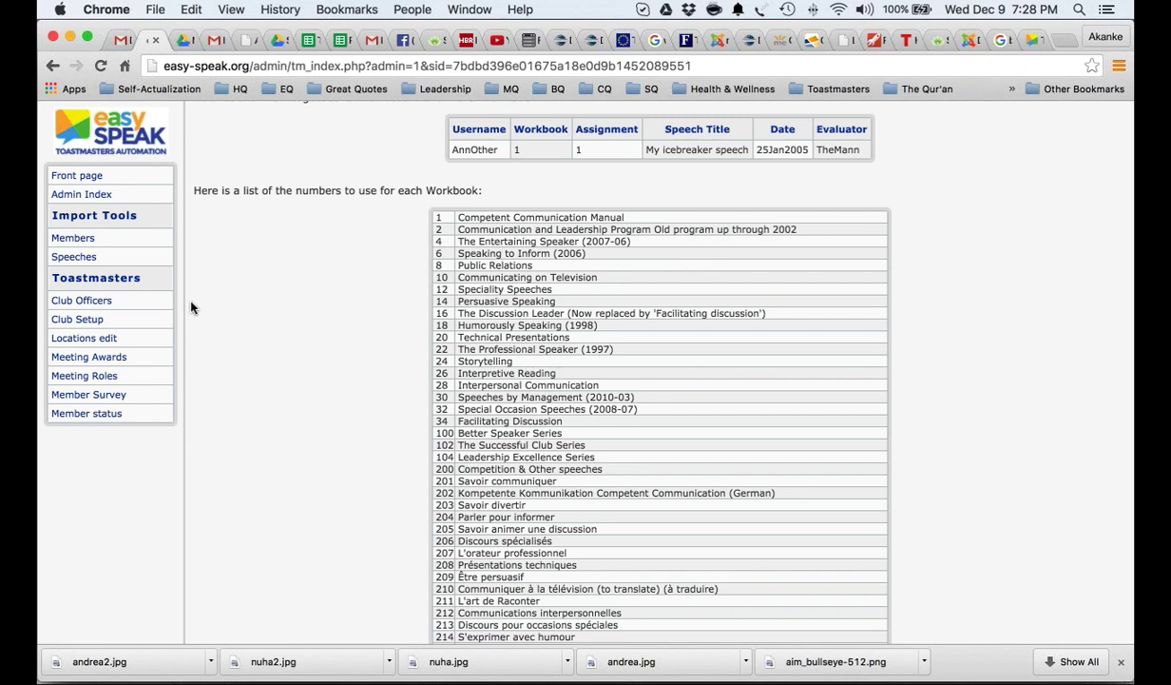
{"action": "left_click", "coordinate": [83, 323]}
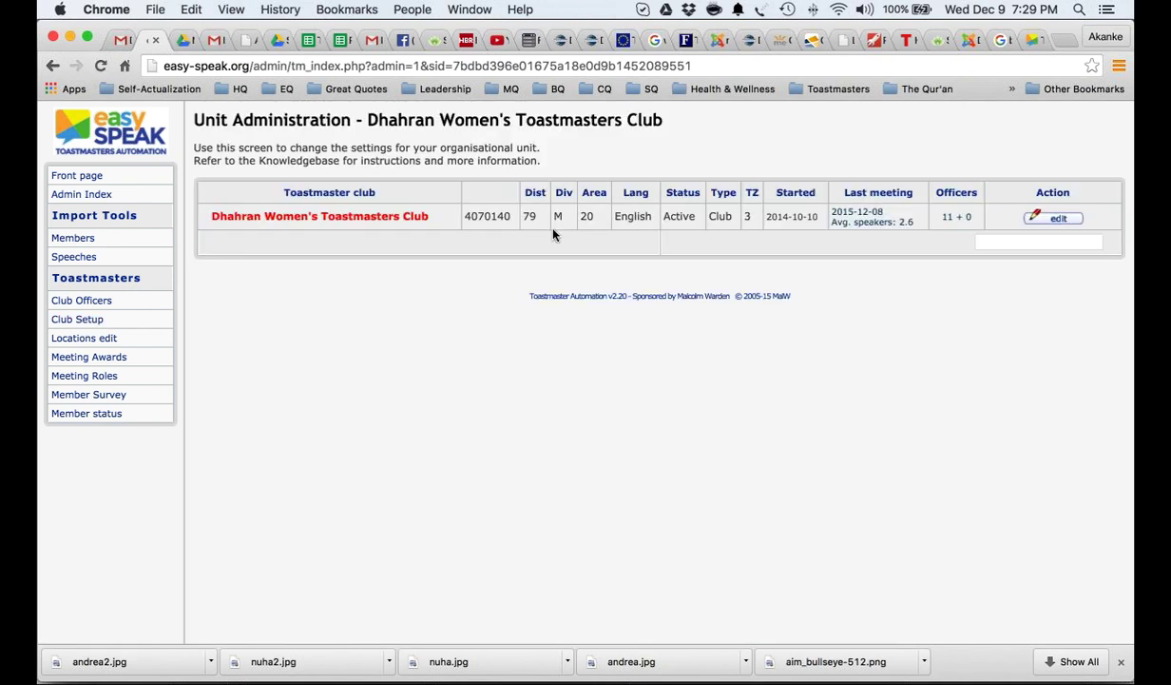
{"action": "left_click", "coordinate": [1053, 219]}
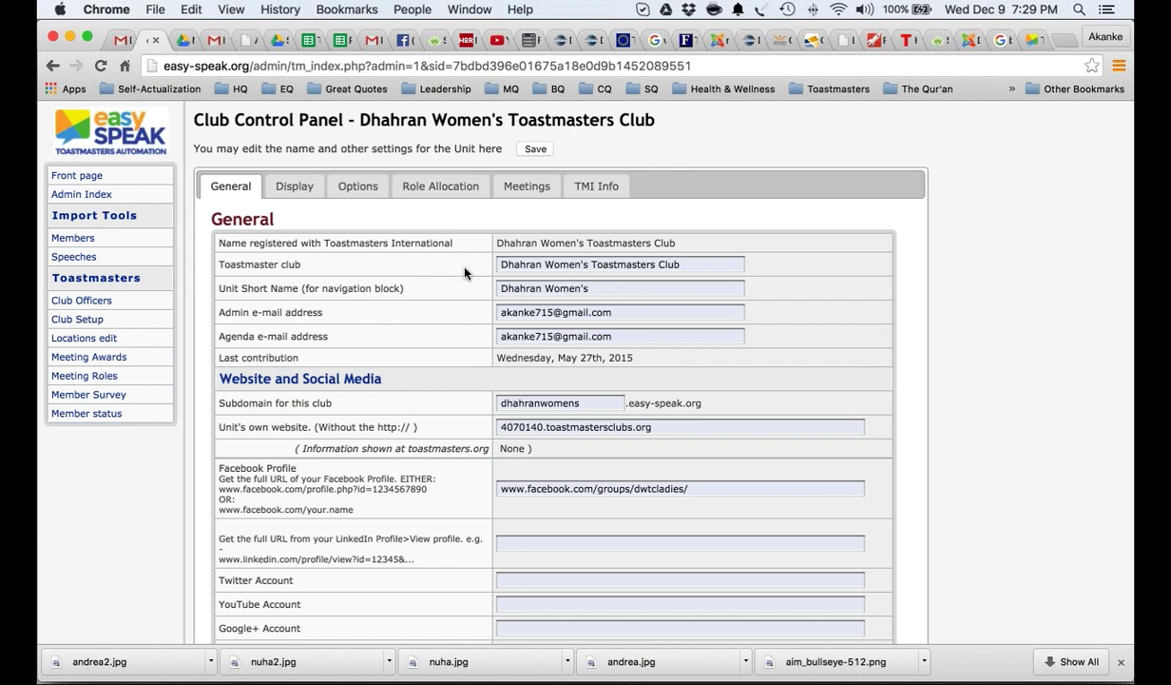
{"action": "scroll", "coordinate": [465, 273], "scroll_direction": "down", "scroll_amount": 2}
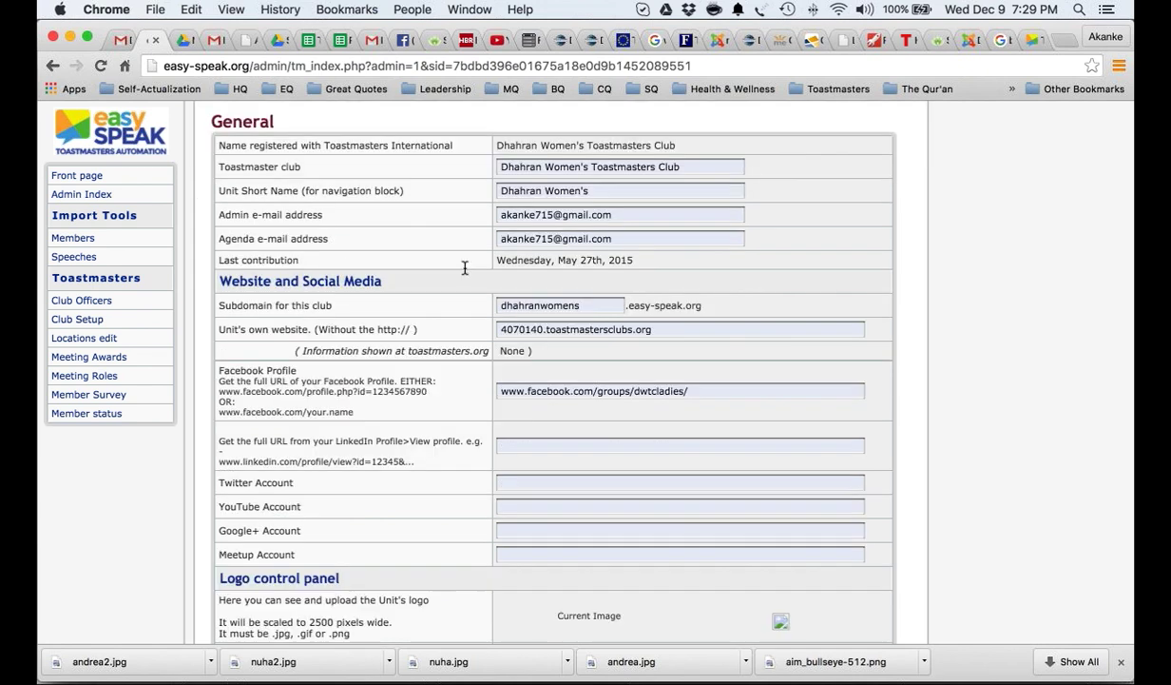
{"action": "left_click", "coordinate": [604, 196]}
{"action": "scroll", "coordinate": [602, 211], "scroll_direction": "down", "scroll_amount": 1}
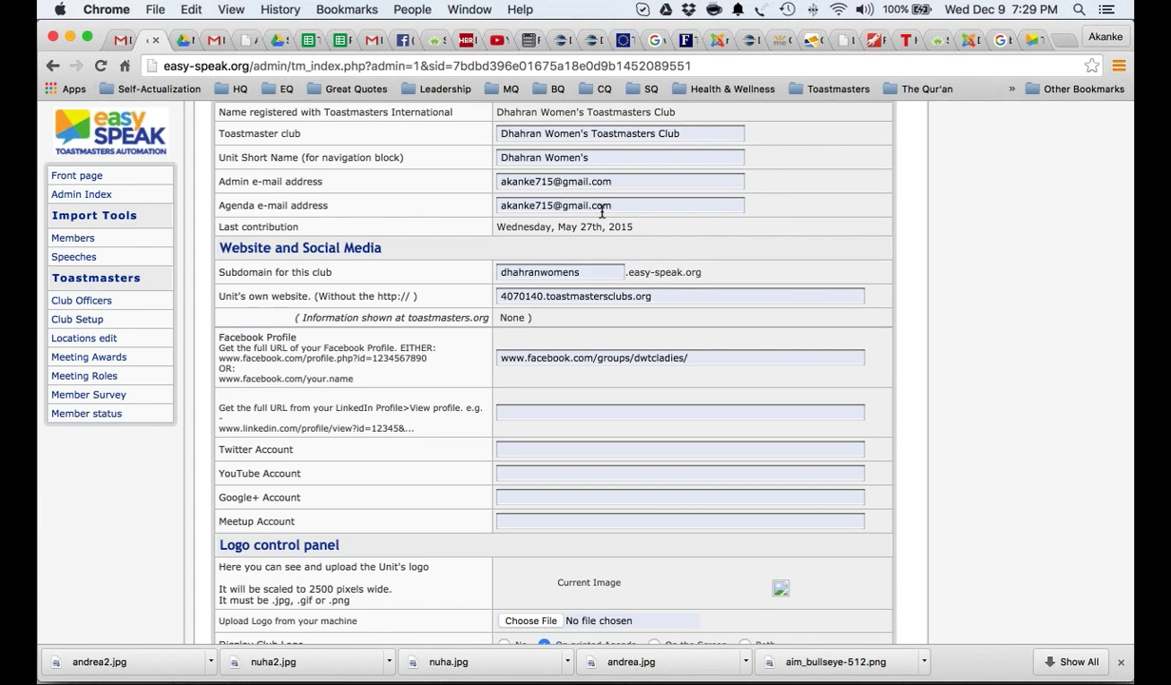
{"action": "scroll", "coordinate": [602, 211], "scroll_direction": "down", "scroll_amount": 1}
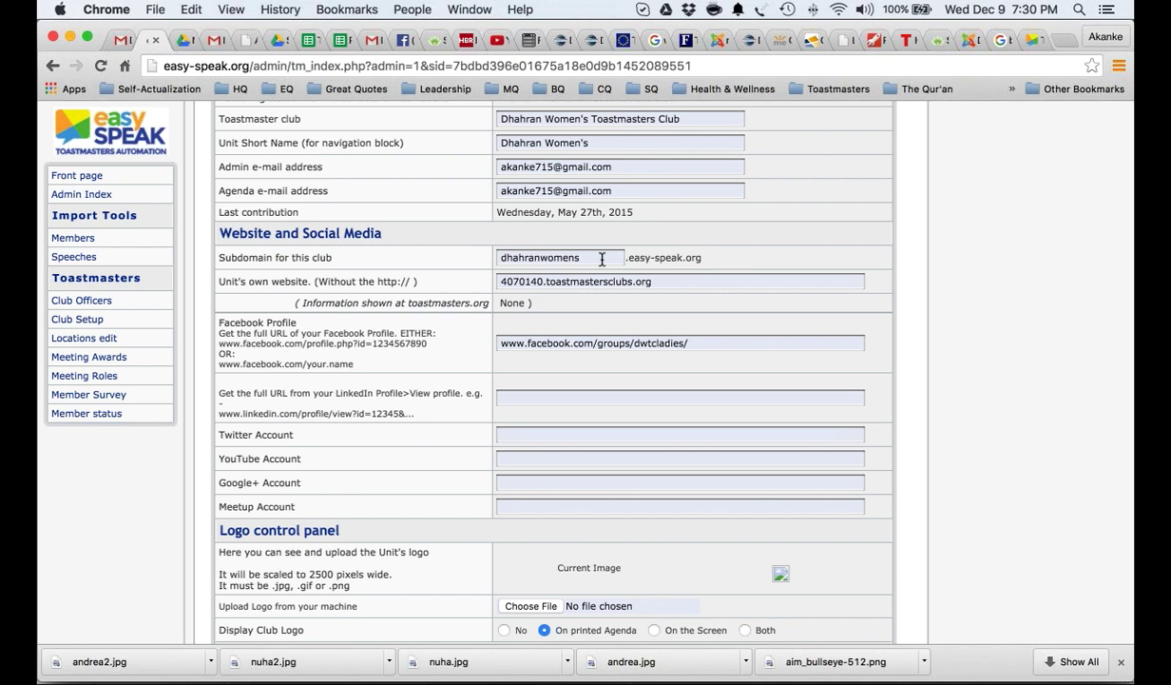
{"action": "scroll", "coordinate": [602, 259], "scroll_direction": "down", "scroll_amount": 1}
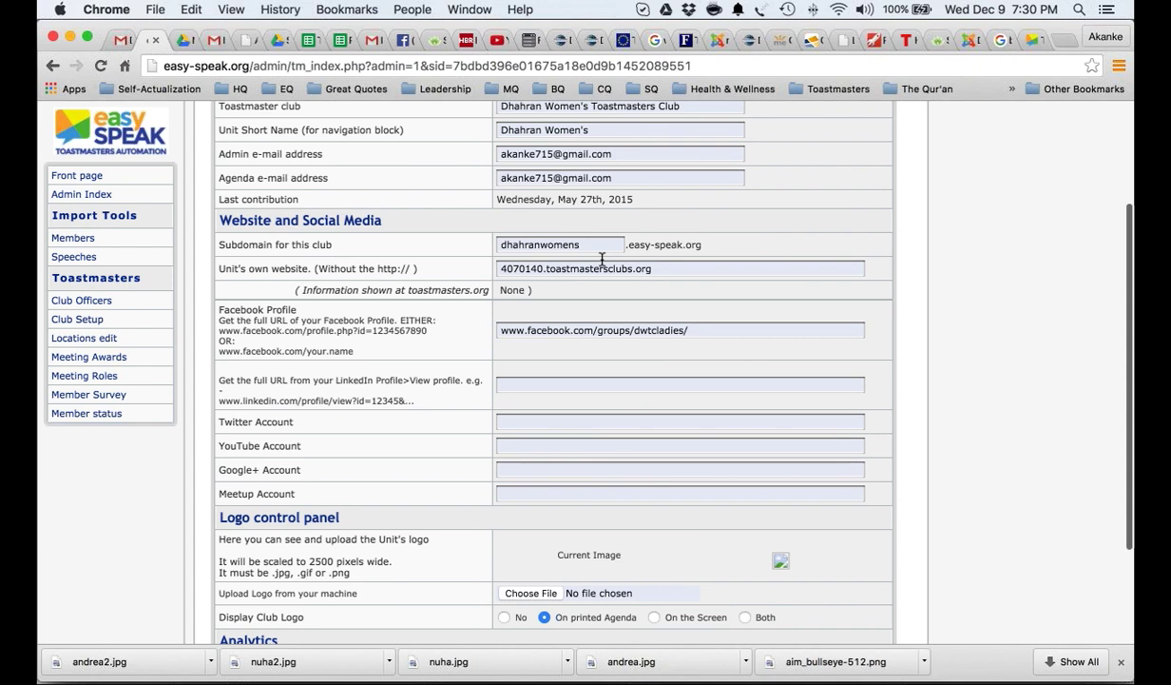
{"action": "scroll", "coordinate": [602, 258], "scroll_direction": "down", "scroll_amount": 1}
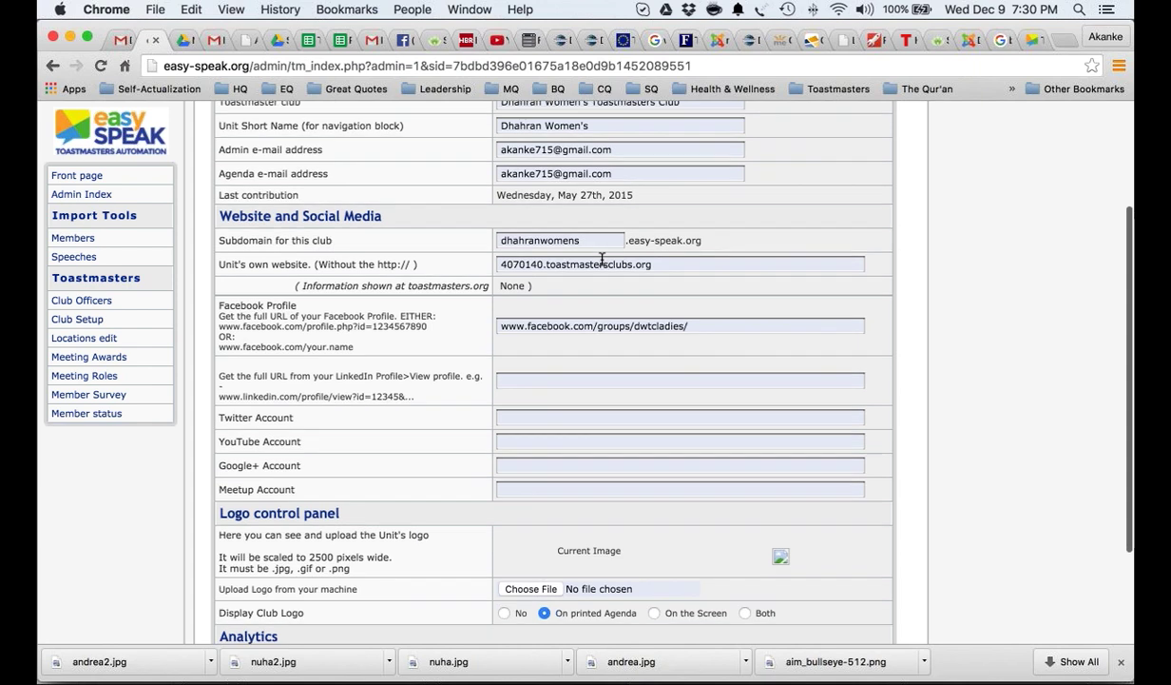
{"action": "scroll", "coordinate": [602, 261], "scroll_direction": "down", "scroll_amount": 4}
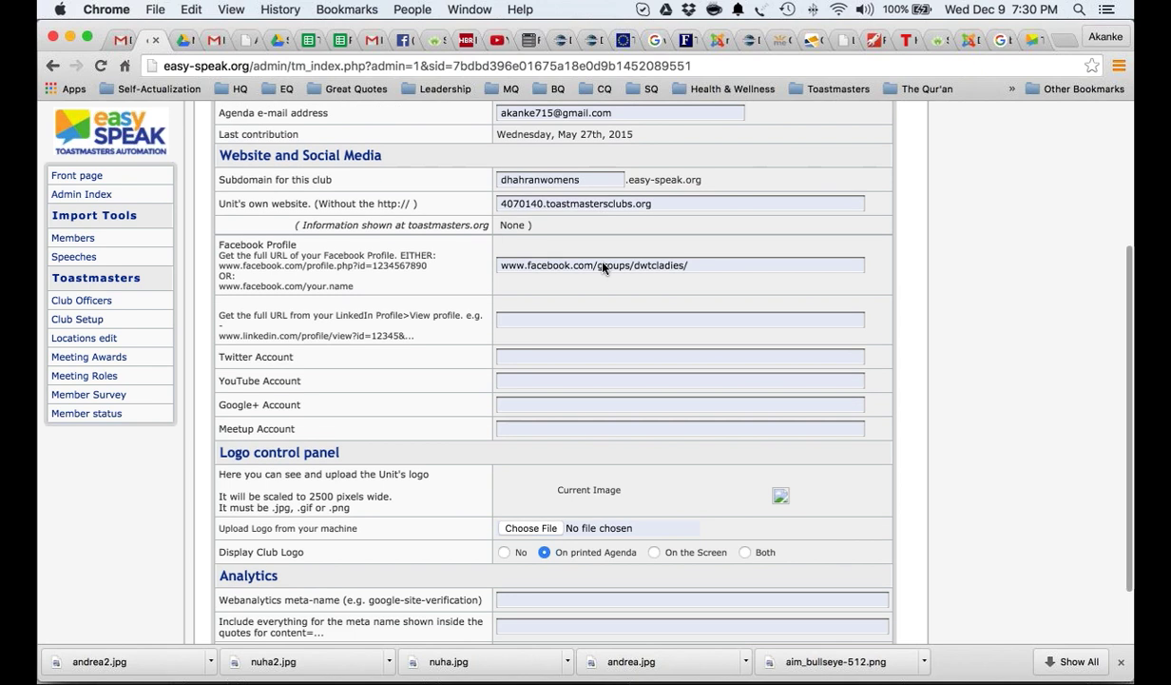
{"action": "scroll", "coordinate": [601, 268], "scroll_direction": "down", "scroll_amount": 4}
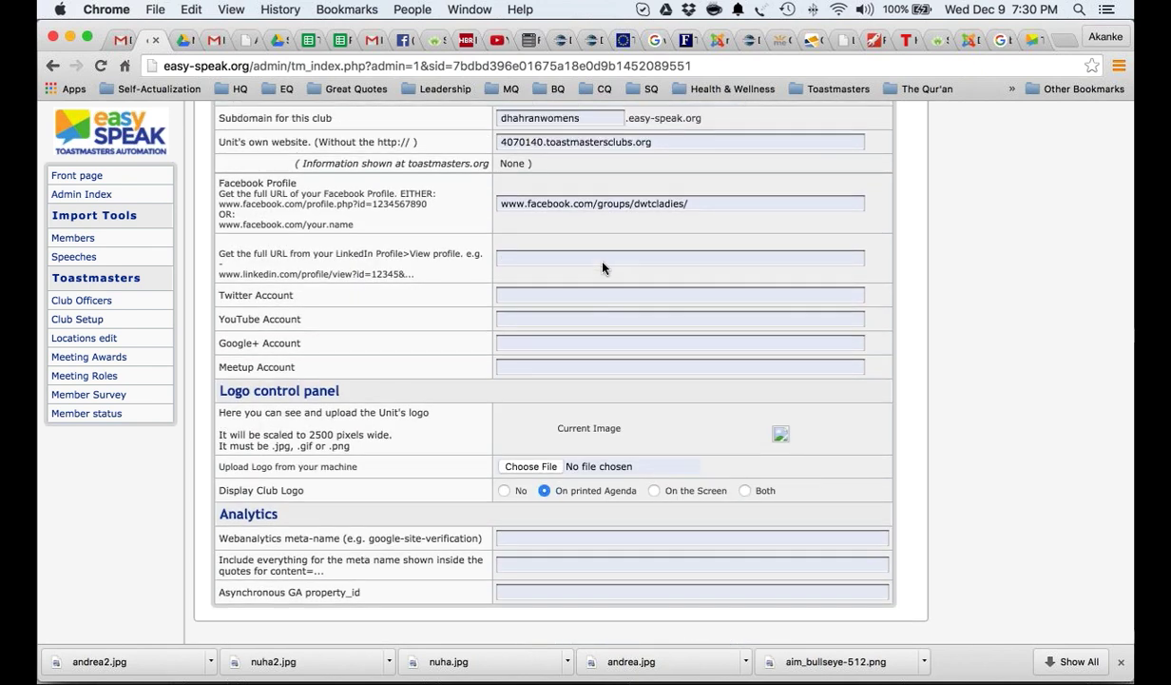
{"action": "scroll", "coordinate": [602, 268], "scroll_direction": "up", "scroll_amount": 15}
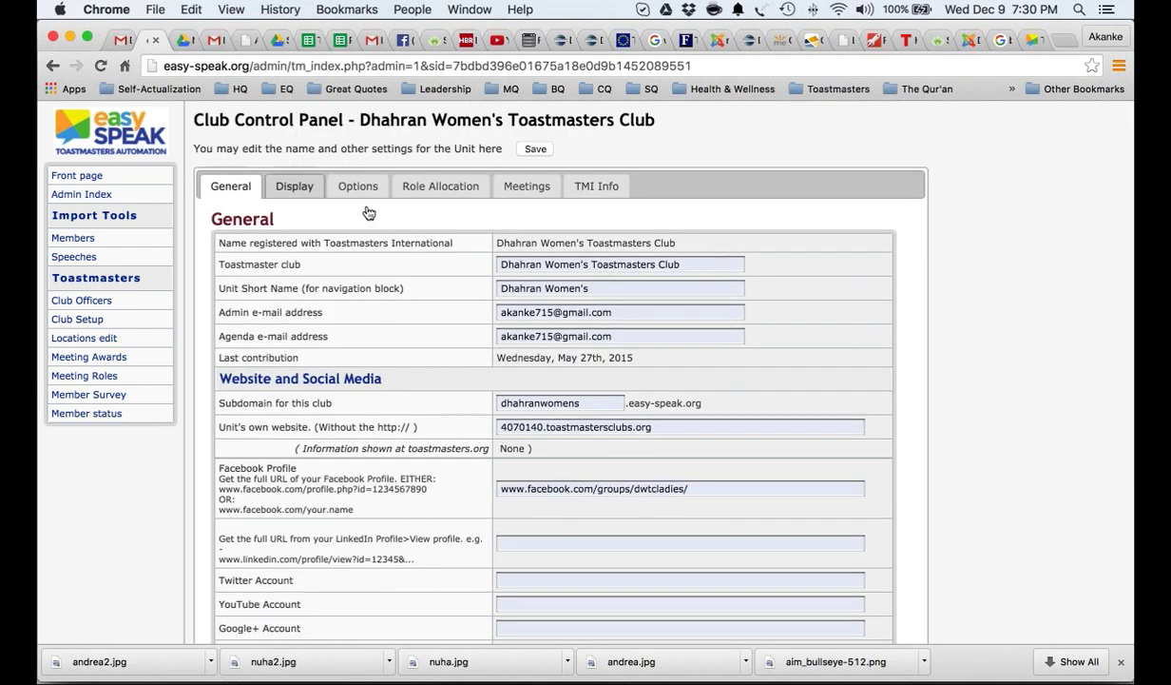
Review the club's Display preferences and browse the short date formats, leaving 09 Dec 15 unchanged.
{"action": "left_click", "coordinate": [295, 186]}
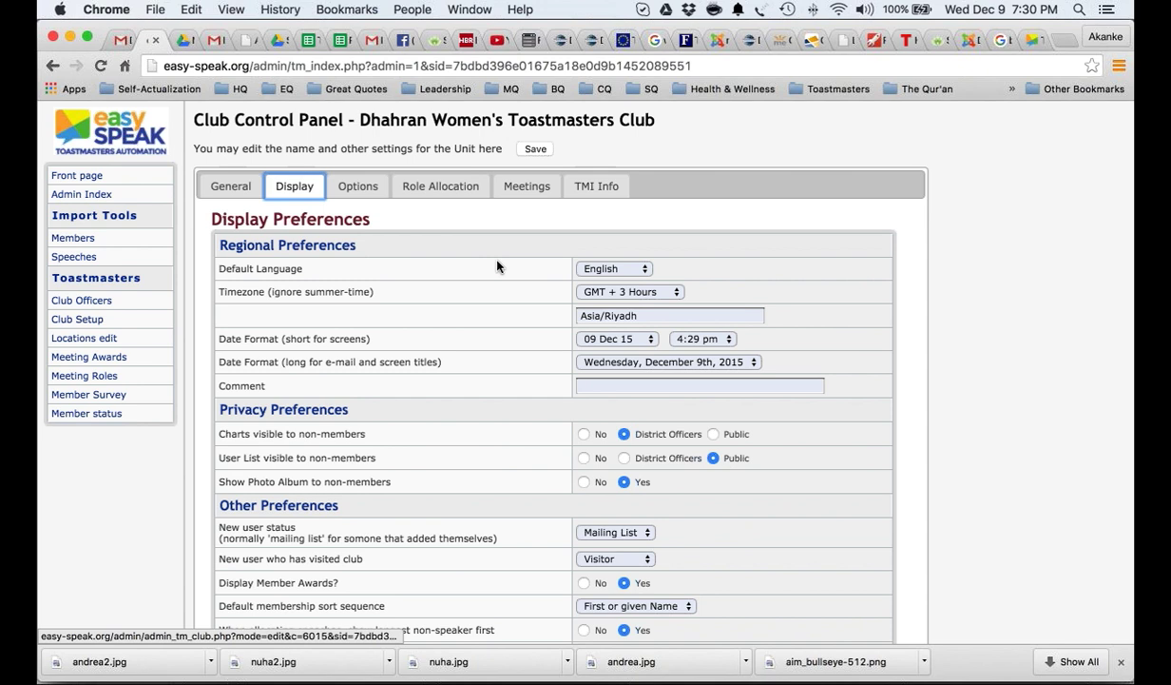
{"action": "scroll", "coordinate": [496, 267], "scroll_direction": "down", "scroll_amount": 2}
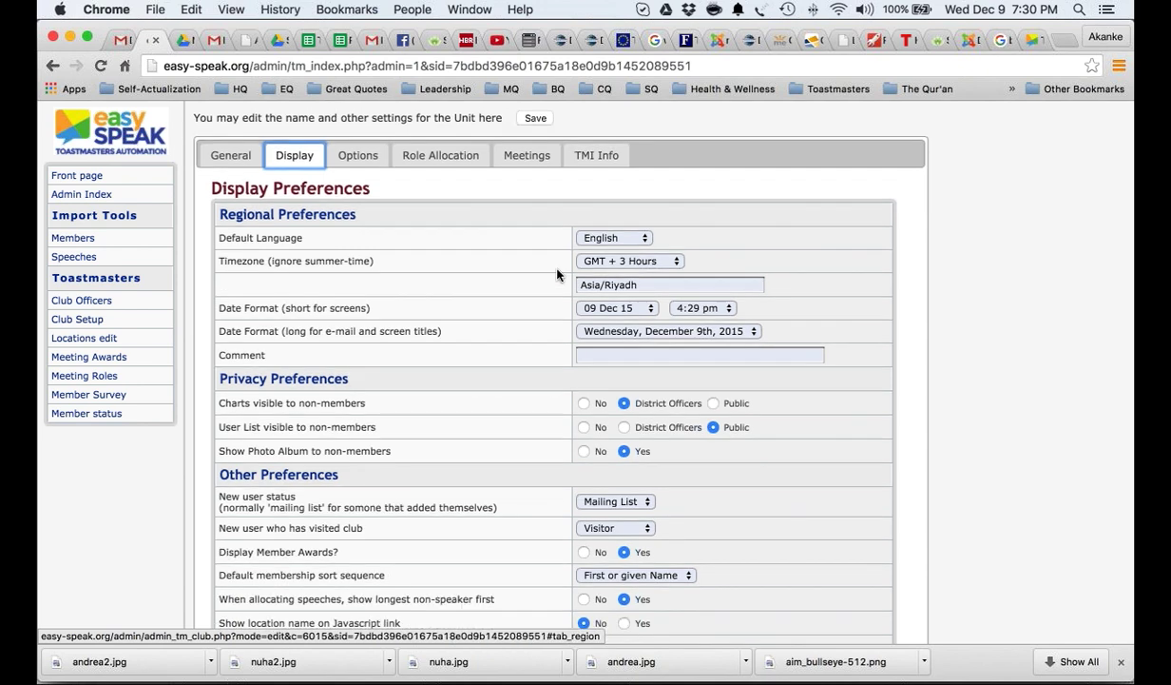
{"action": "scroll", "coordinate": [532, 275], "scroll_direction": "down", "scroll_amount": 2}
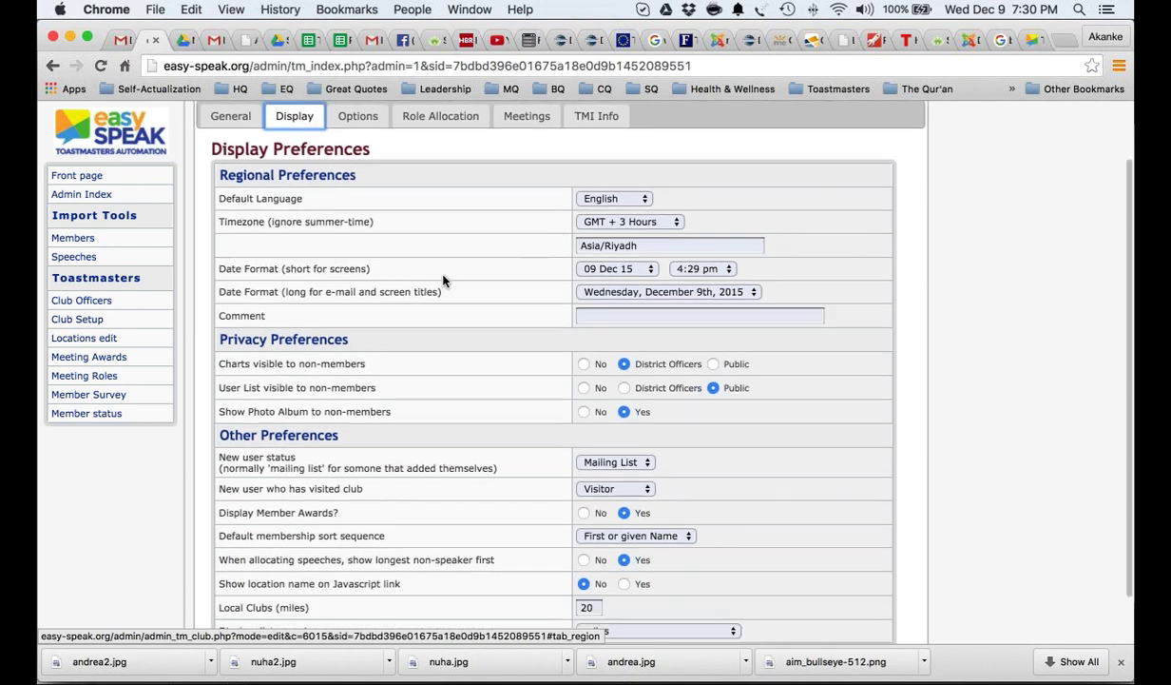
{"action": "left_click", "coordinate": [626, 270]}
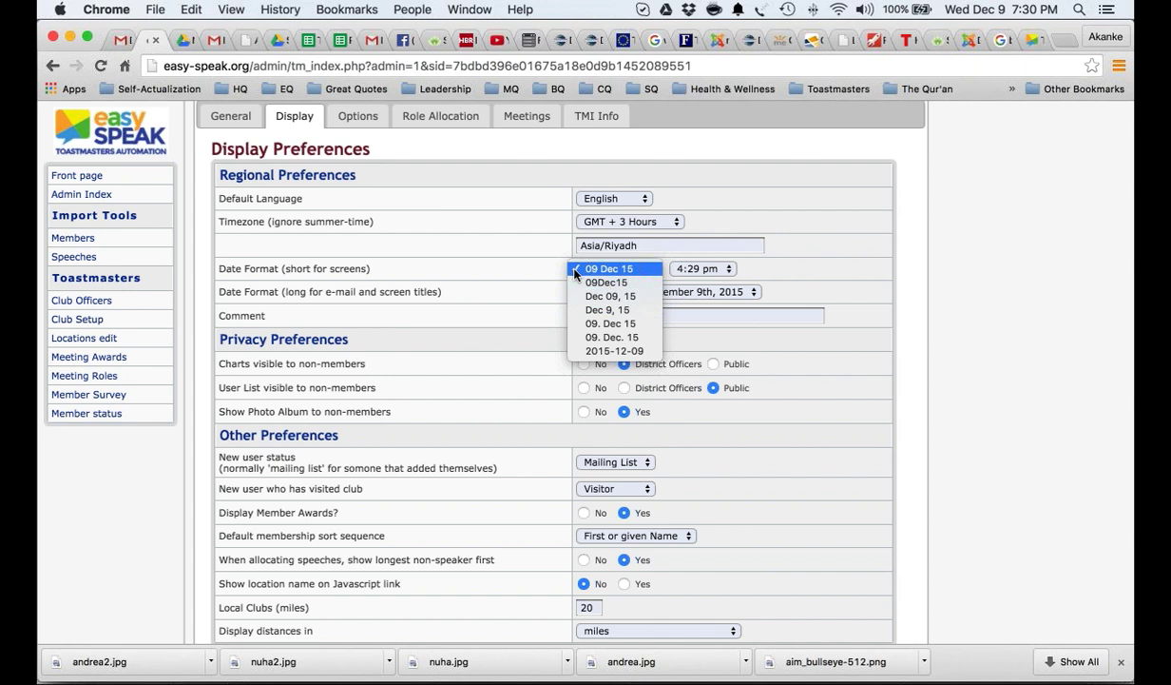
{"action": "left_click", "coordinate": [516, 275]}
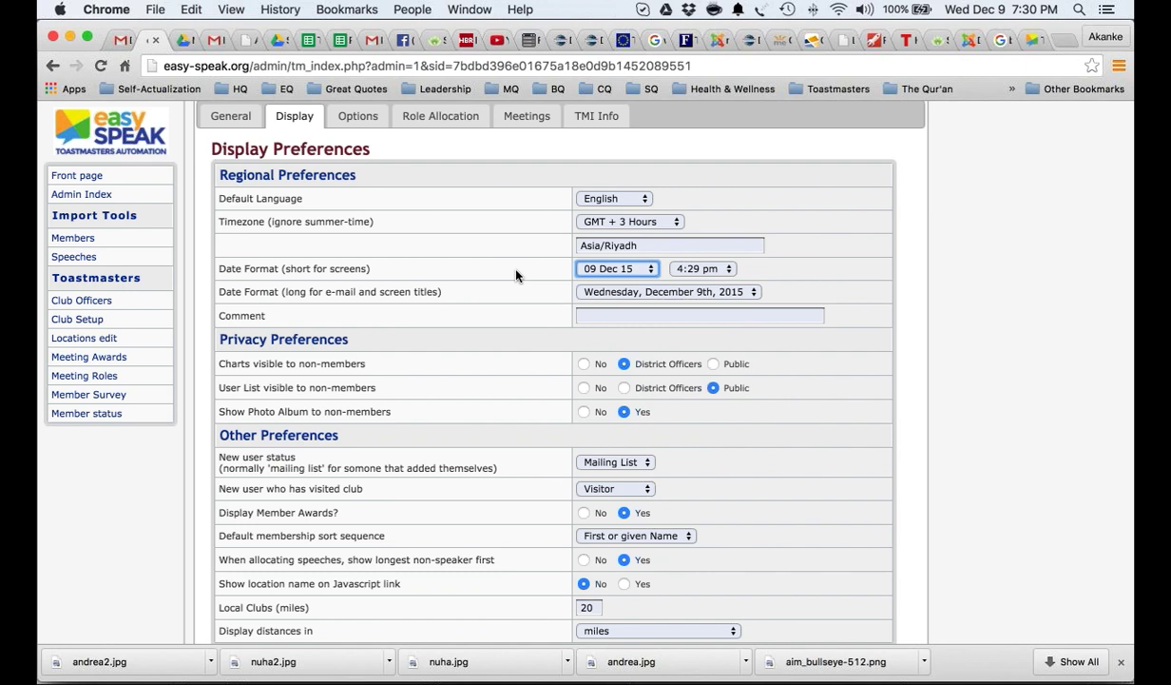
{"action": "scroll", "coordinate": [516, 275], "scroll_direction": "down", "scroll_amount": 1}
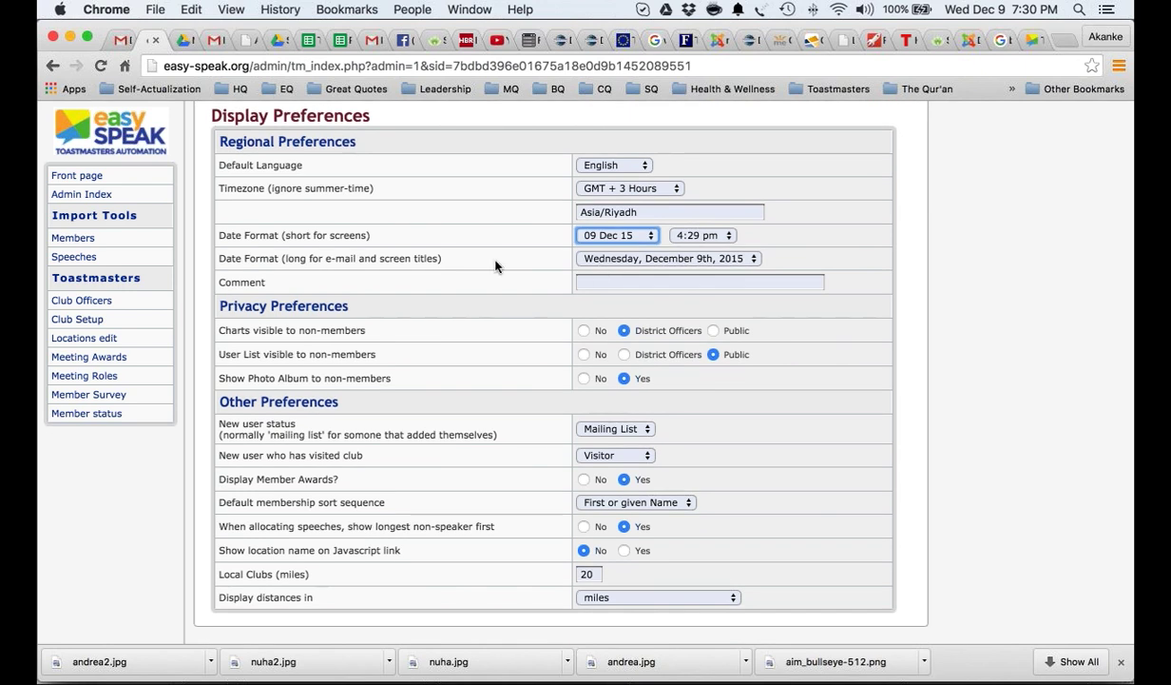
{"action": "scroll", "coordinate": [494, 266], "scroll_direction": "down", "scroll_amount": 1}
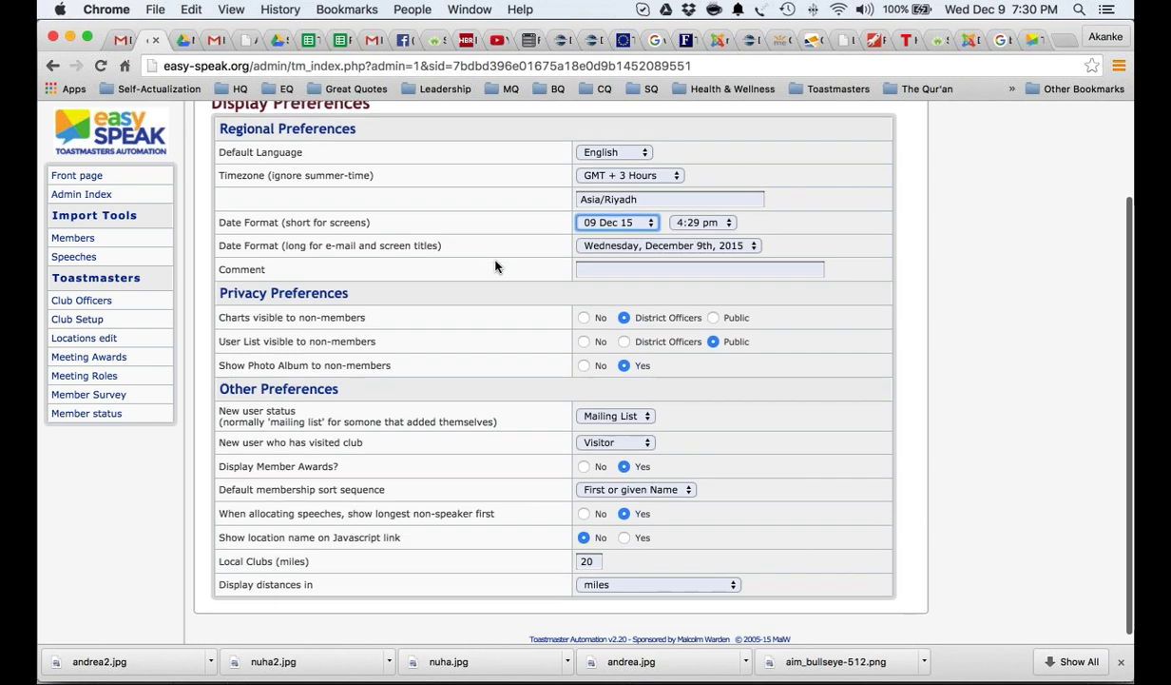
{"action": "scroll", "coordinate": [495, 266], "scroll_direction": "down", "scroll_amount": 1}
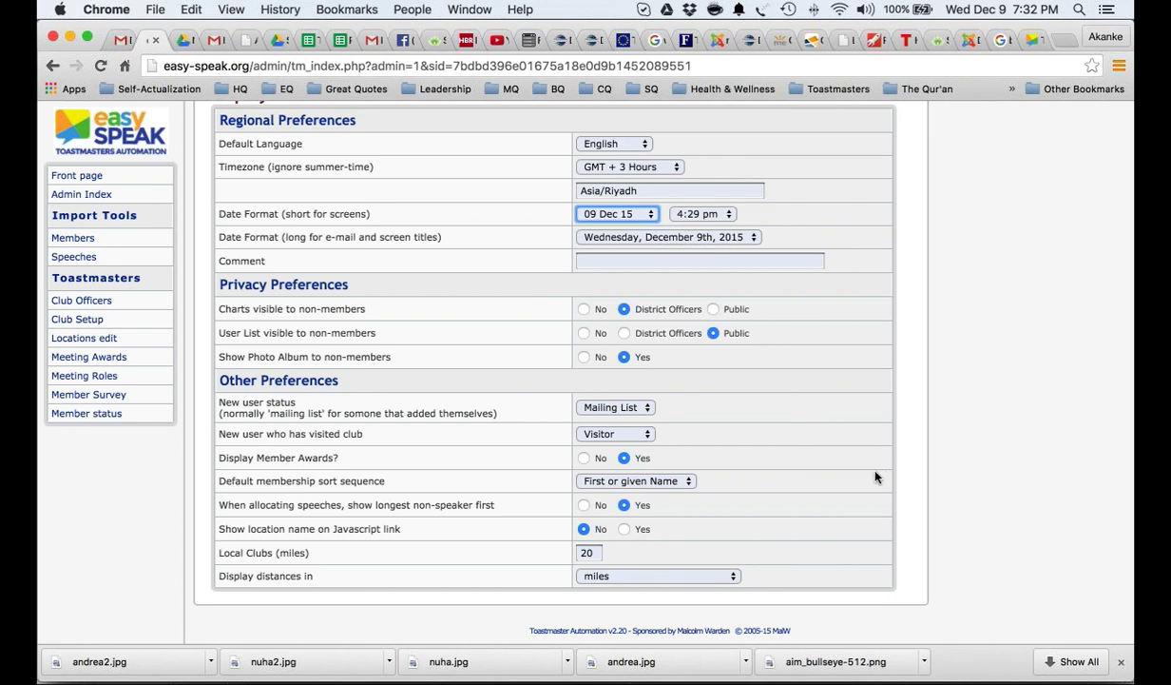
{"action": "scroll", "coordinate": [453, 404], "scroll_direction": "up", "scroll_amount": 1}
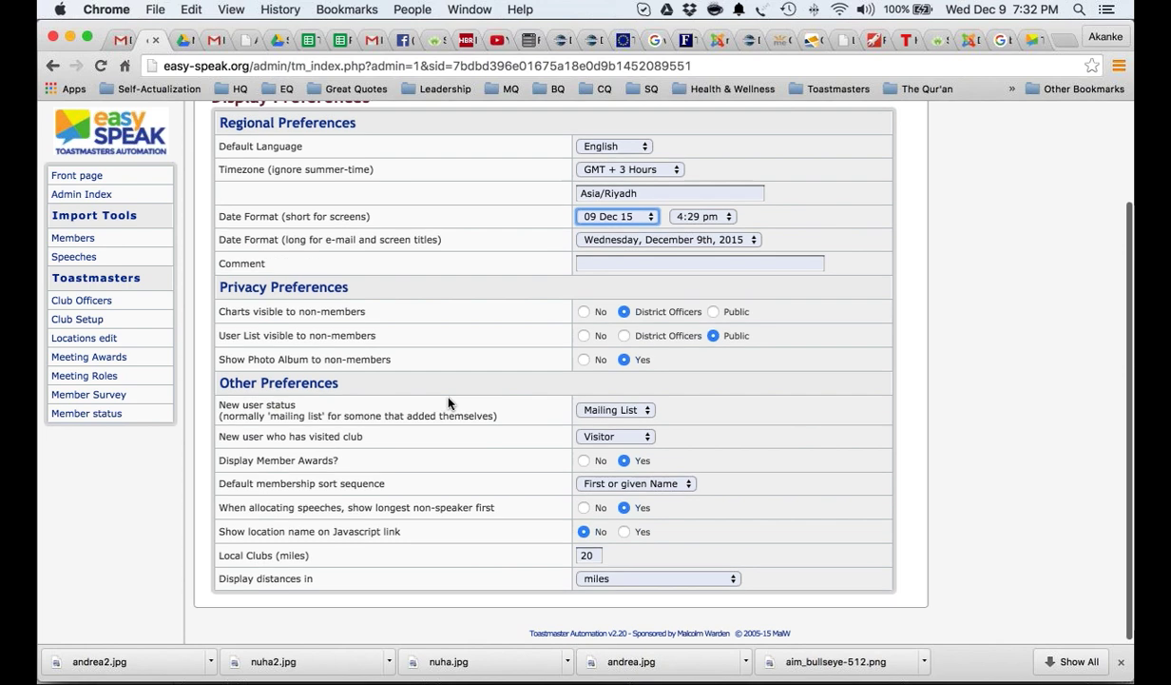
{"action": "scroll", "coordinate": [450, 404], "scroll_direction": "down", "scroll_amount": 1}
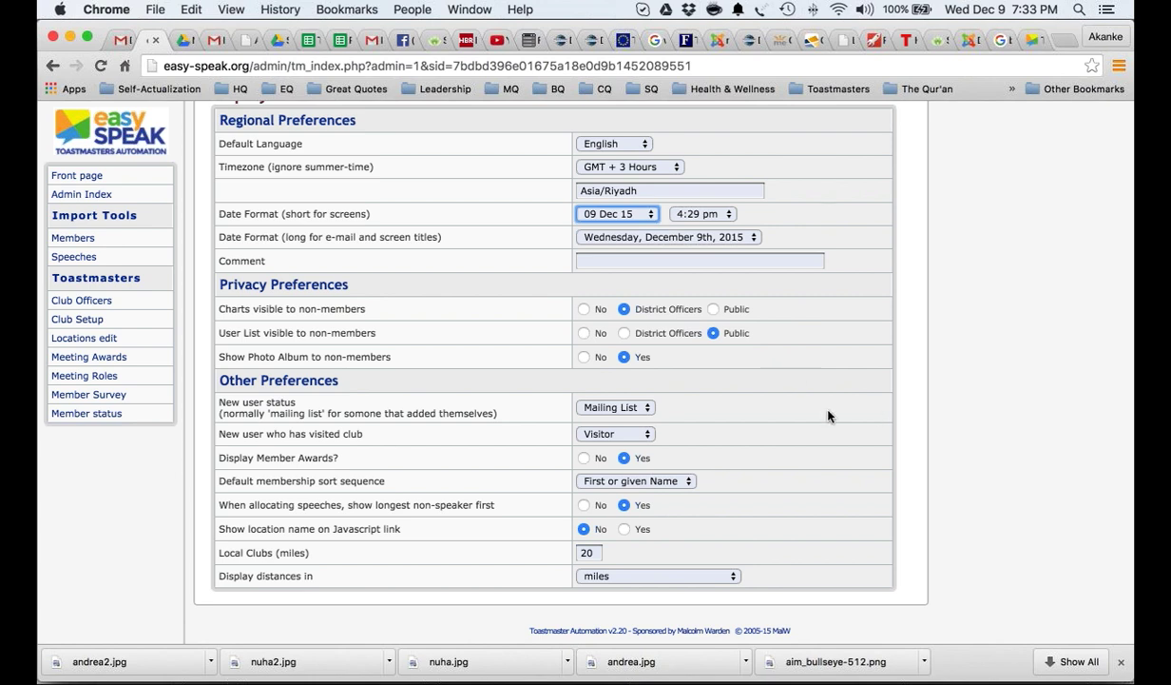
{"action": "scroll", "coordinate": [553, 267], "scroll_direction": "up", "scroll_amount": 3}
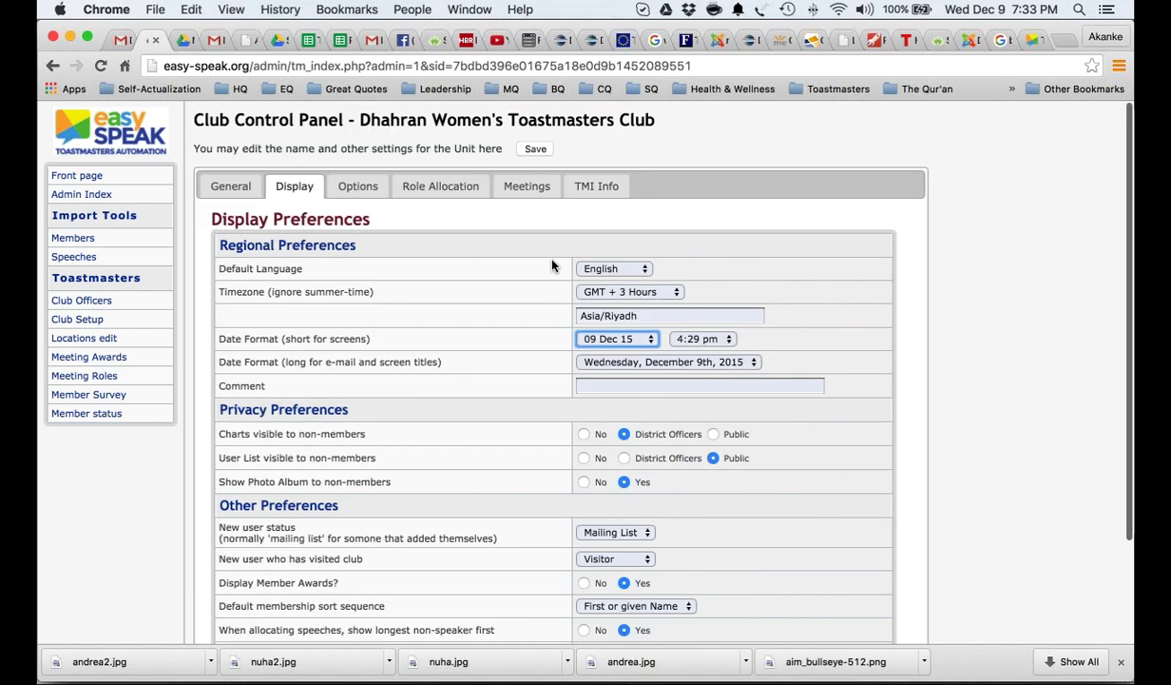
Show the club's Options: all optional modules enabled, statistics calculated over 6 months.
{"action": "left_click", "coordinate": [361, 185]}
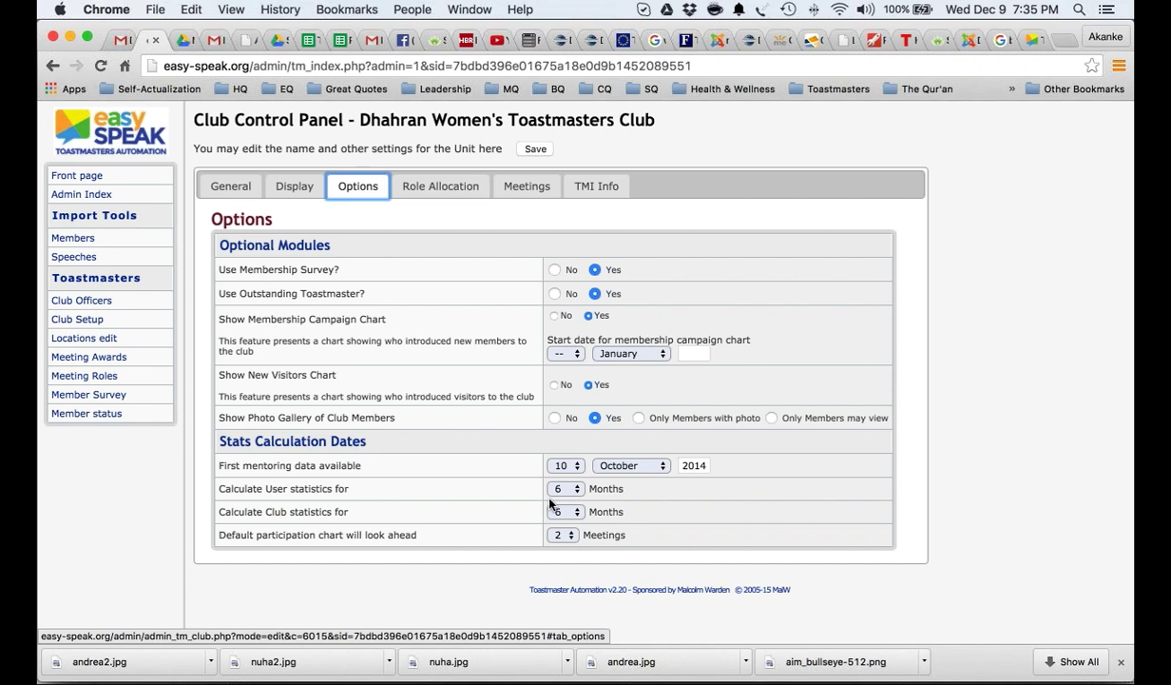
{"action": "left_click", "coordinate": [447, 201]}
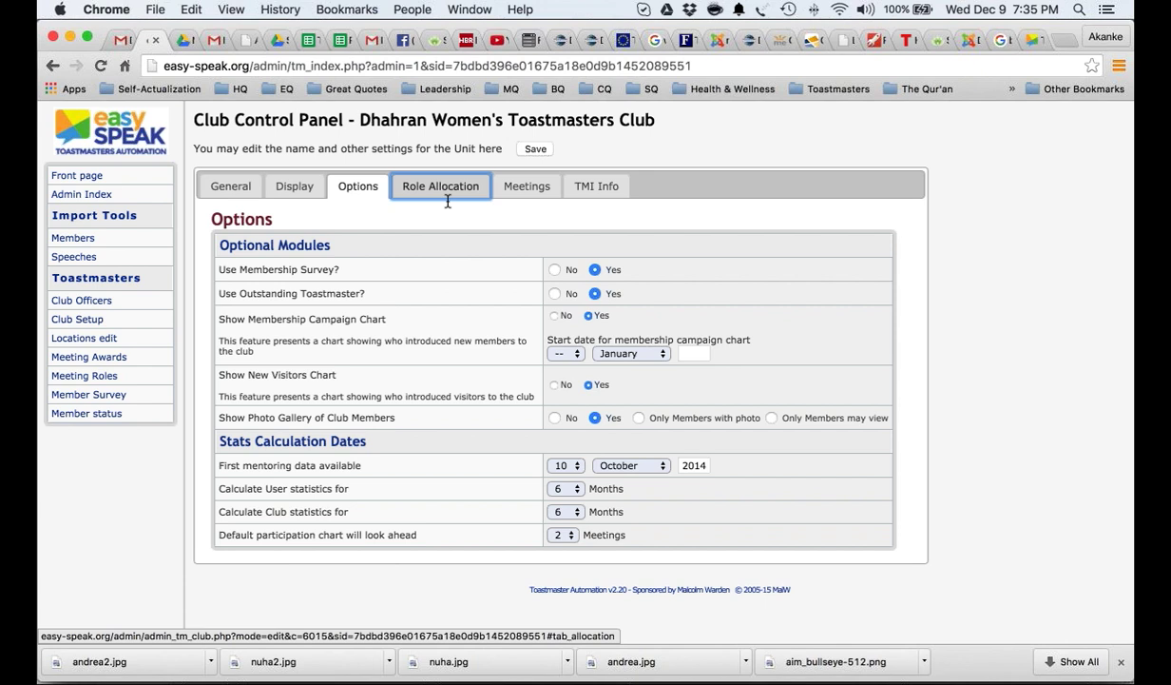
{"action": "scroll", "coordinate": [415, 233], "scroll_direction": "down", "scroll_amount": 1}
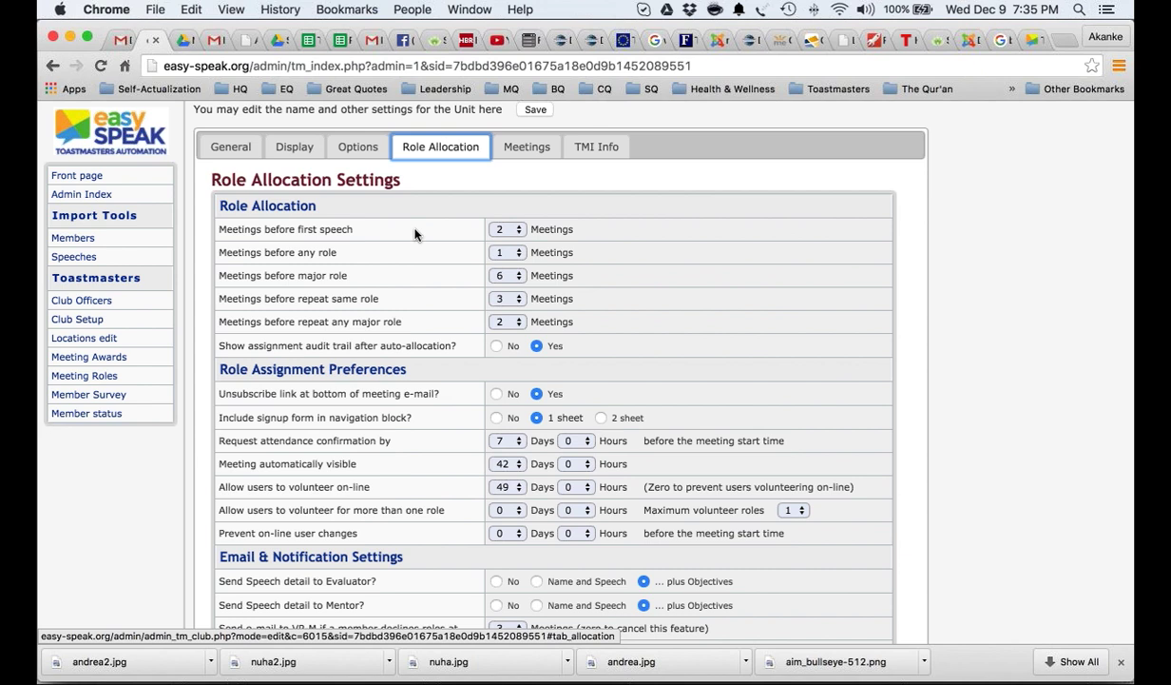
{"action": "scroll", "coordinate": [414, 234], "scroll_direction": "down", "scroll_amount": 1}
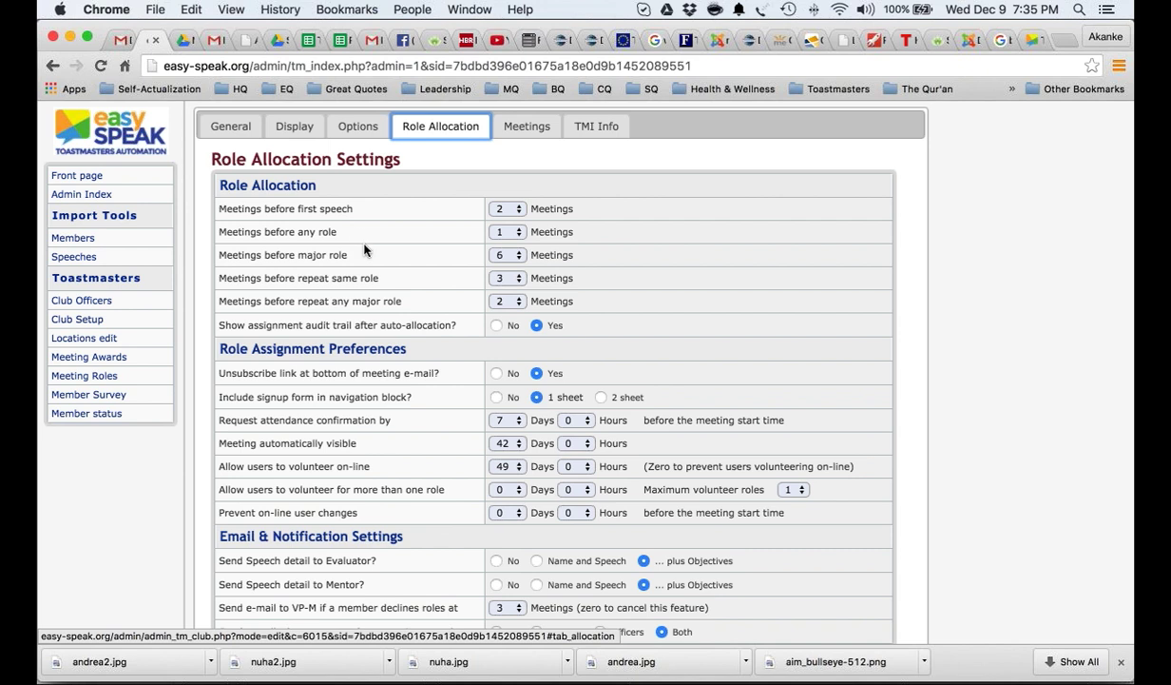
{"action": "scroll", "coordinate": [367, 250], "scroll_direction": "down", "scroll_amount": 1}
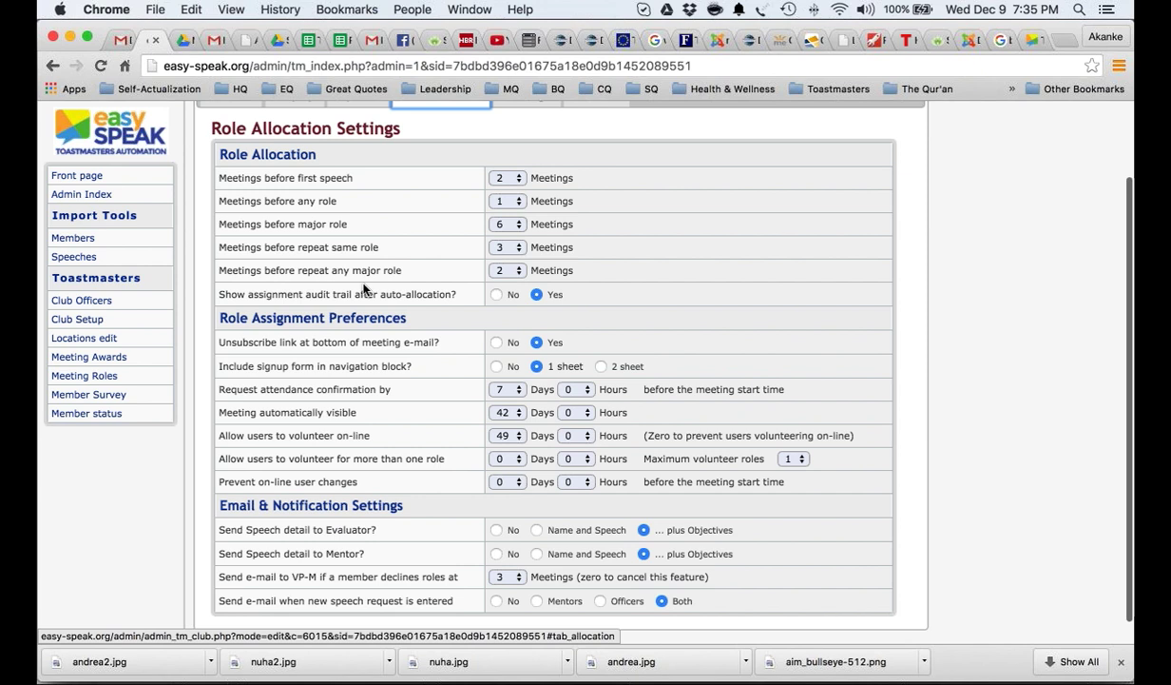
{"action": "scroll", "coordinate": [363, 290], "scroll_direction": "down", "scroll_amount": 1}
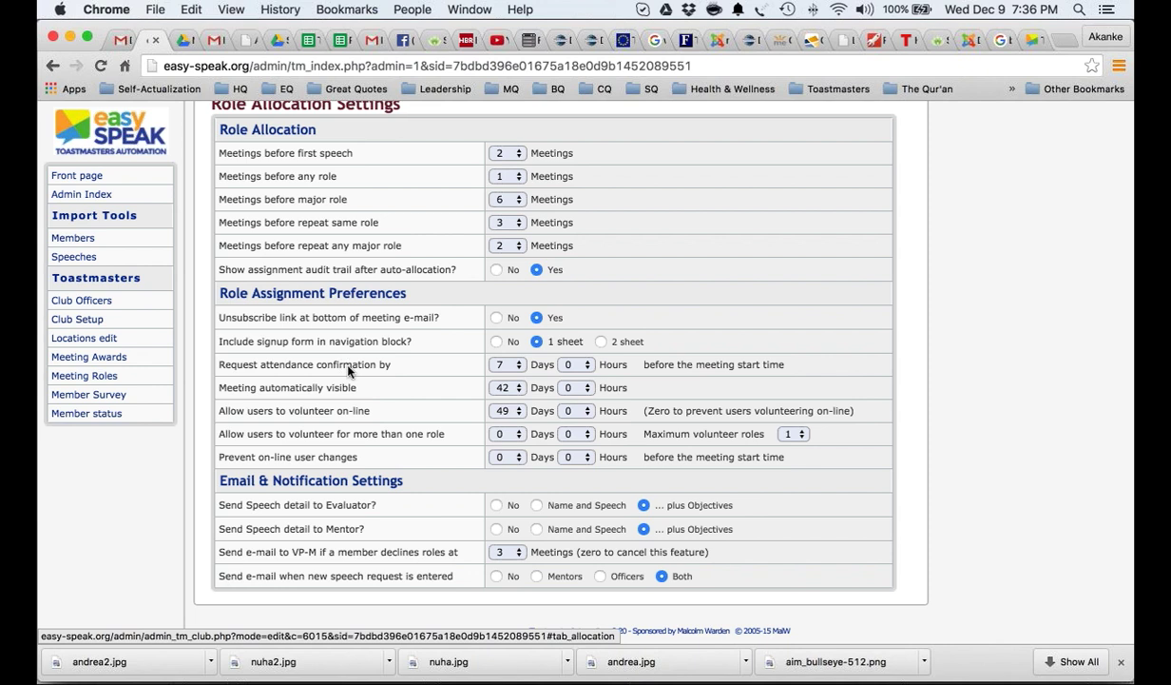
{"action": "scroll", "coordinate": [324, 380], "scroll_direction": "up", "scroll_amount": 1}
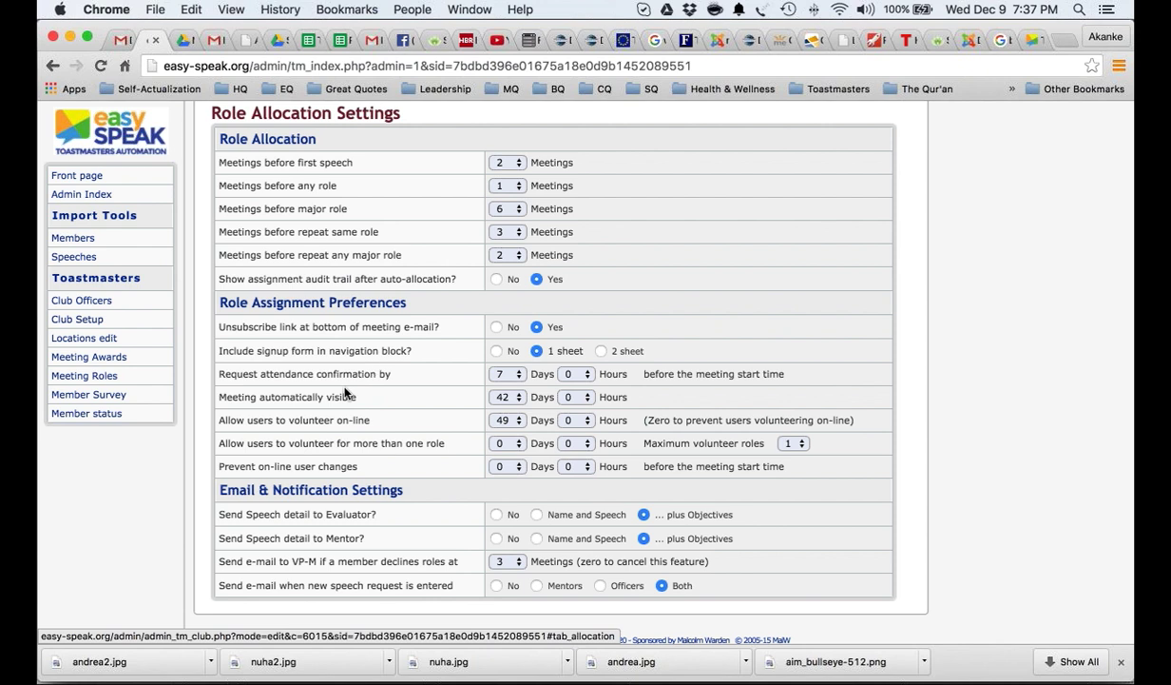
{"action": "scroll", "coordinate": [347, 393], "scroll_direction": "down", "scroll_amount": 1}
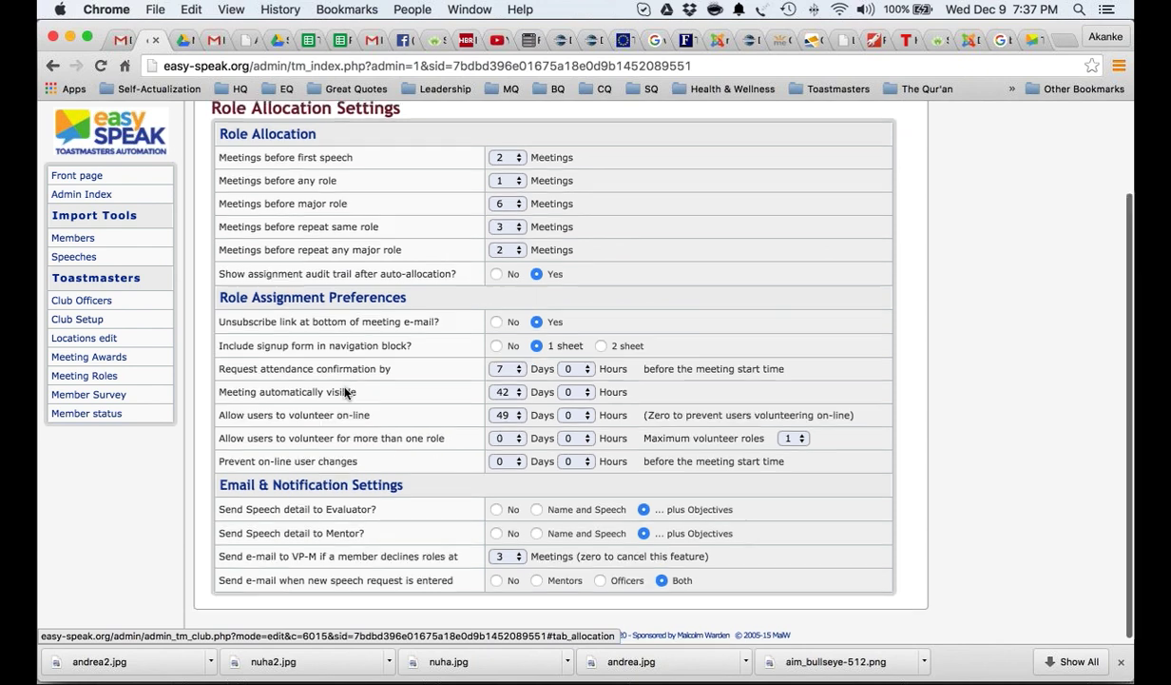
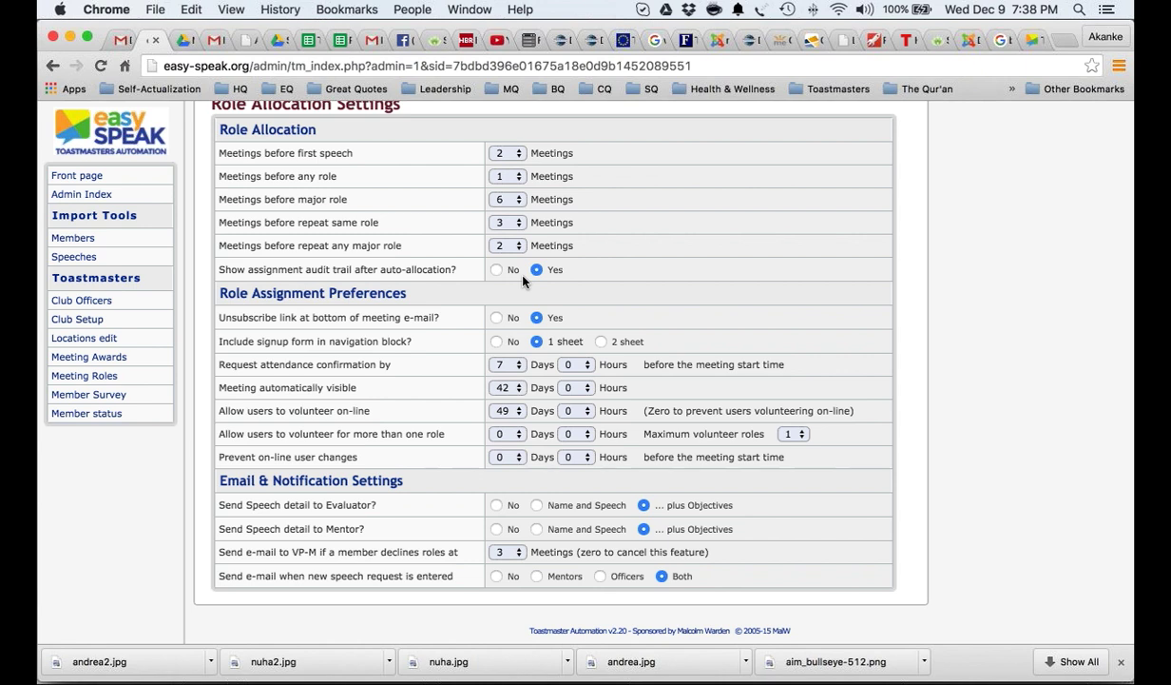
{"action": "scroll", "coordinate": [865, 390], "scroll_direction": "up", "scroll_amount": 3}
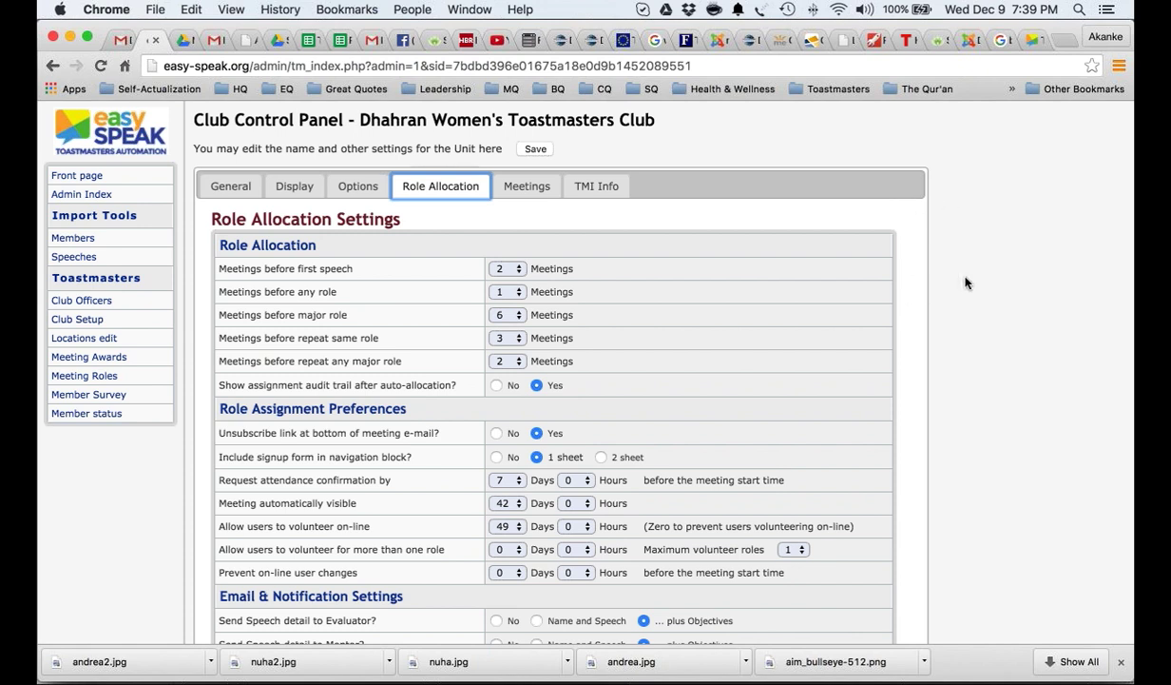
{"action": "left_click", "coordinate": [518, 189]}
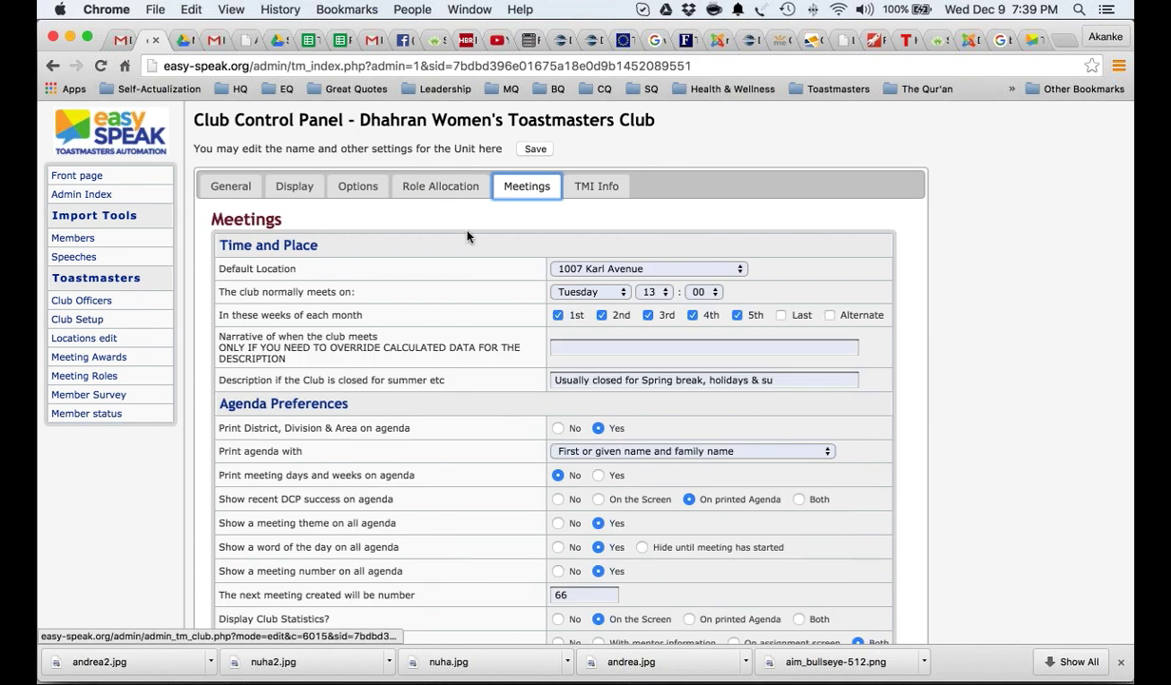
{"action": "scroll", "coordinate": [467, 236], "scroll_direction": "down", "scroll_amount": 1}
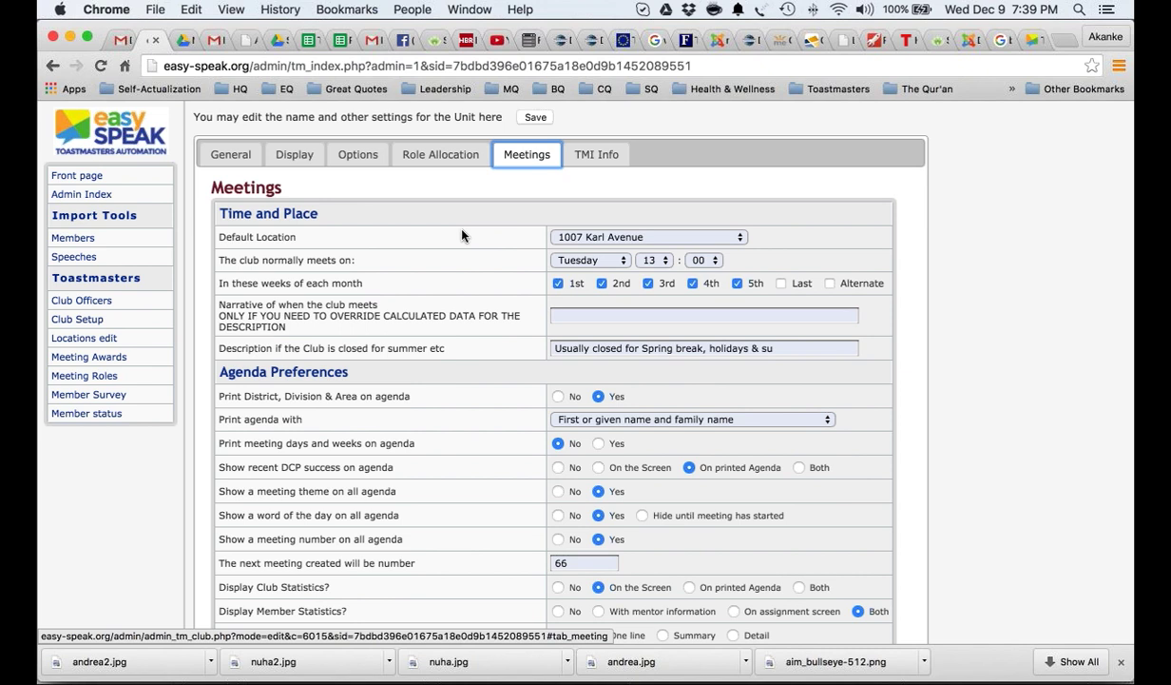
{"action": "scroll", "coordinate": [463, 235], "scroll_direction": "down", "scroll_amount": 1}
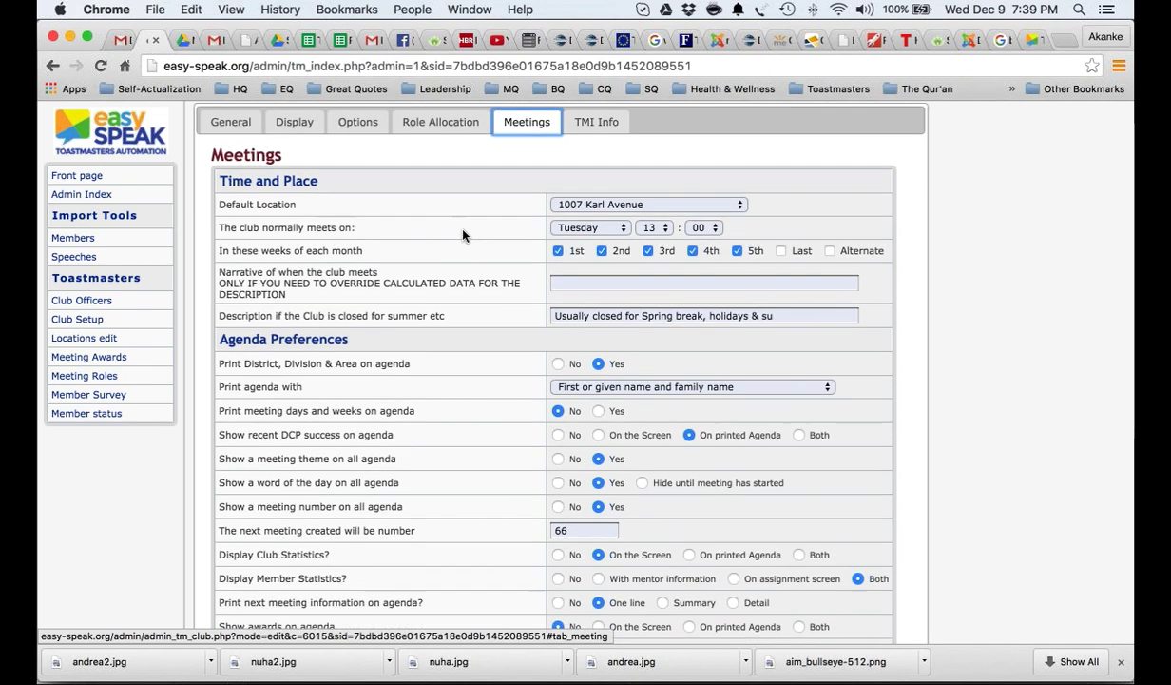
{"action": "left_click", "coordinate": [608, 206]}
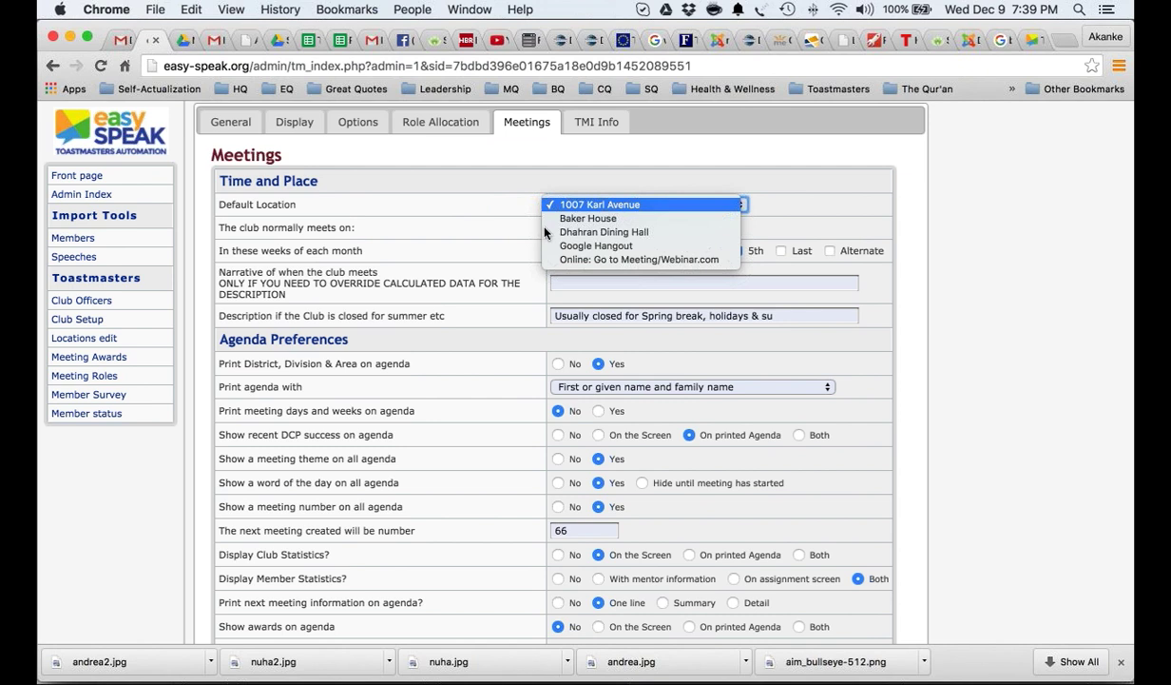
{"action": "key", "text": "Down"}
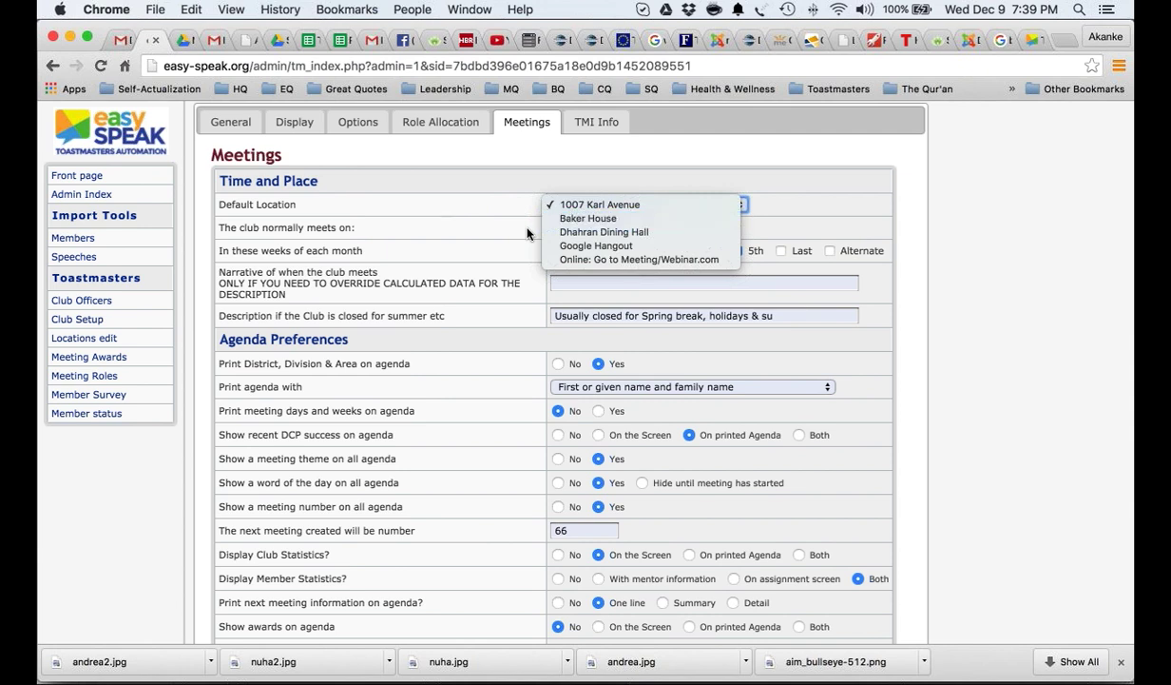
{"action": "left_click", "coordinate": [431, 221]}
{"action": "scroll", "coordinate": [456, 219], "scroll_direction": "down", "scroll_amount": 2}
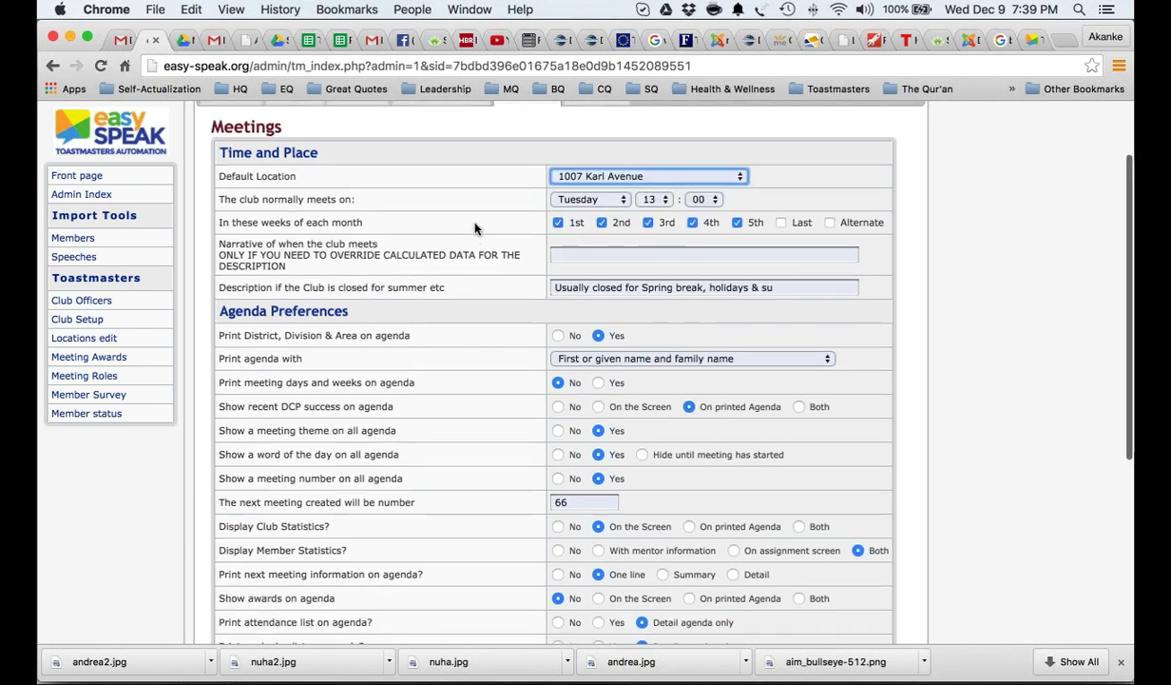
{"action": "scroll", "coordinate": [473, 225], "scroll_direction": "down", "scroll_amount": 1}
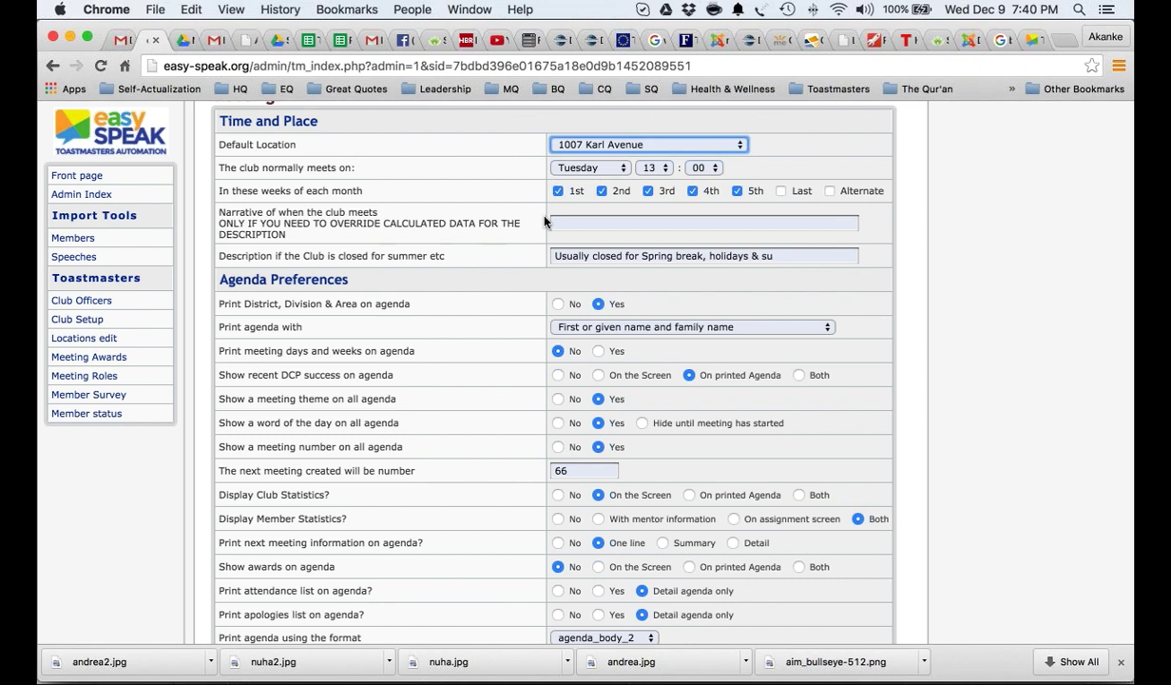
{"action": "scroll", "coordinate": [537, 228], "scroll_direction": "down", "scroll_amount": 3}
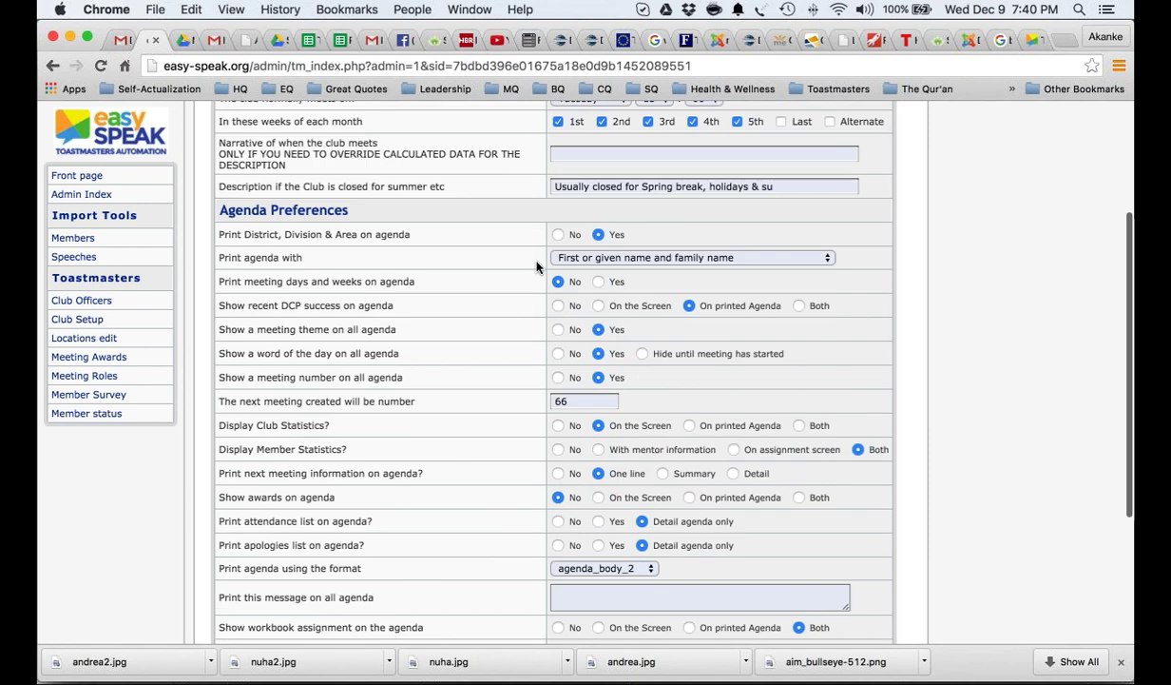
{"action": "scroll", "coordinate": [532, 261], "scroll_direction": "down", "scroll_amount": 2}
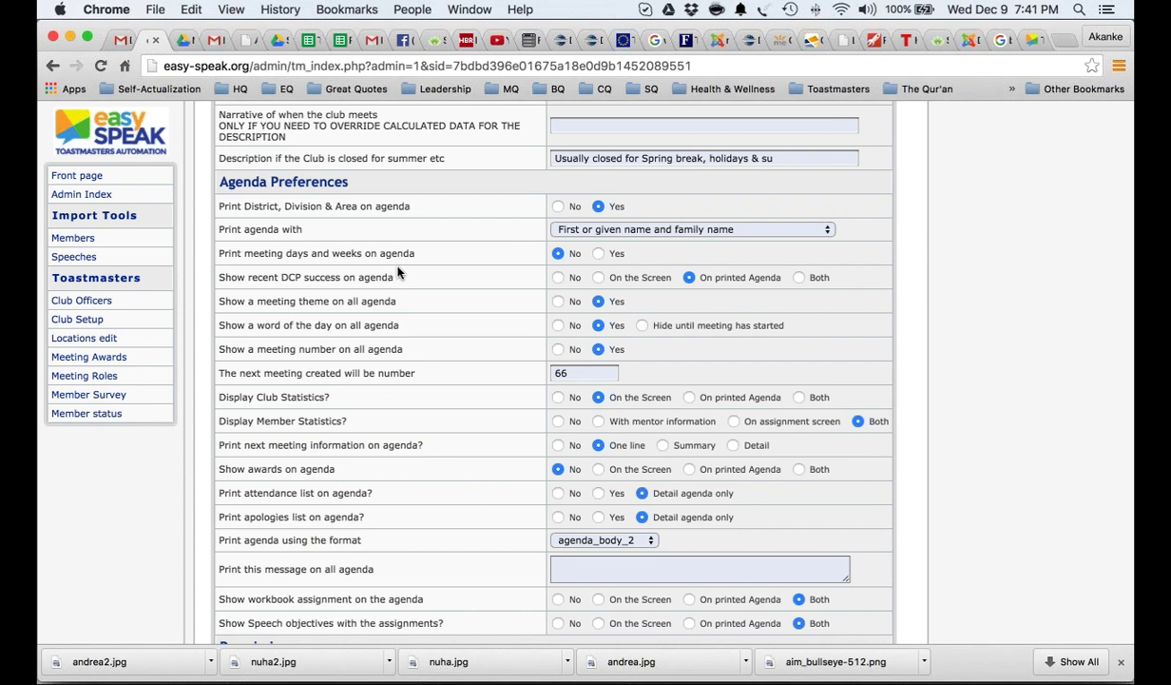
Check the agenda print formats under Permissions, keep agenda_body_2, and view TMI Info details.
{"action": "scroll", "coordinate": [399, 273], "scroll_direction": "down", "scroll_amount": 2}
{"action": "scroll", "coordinate": [397, 272], "scroll_direction": "down", "scroll_amount": 1}
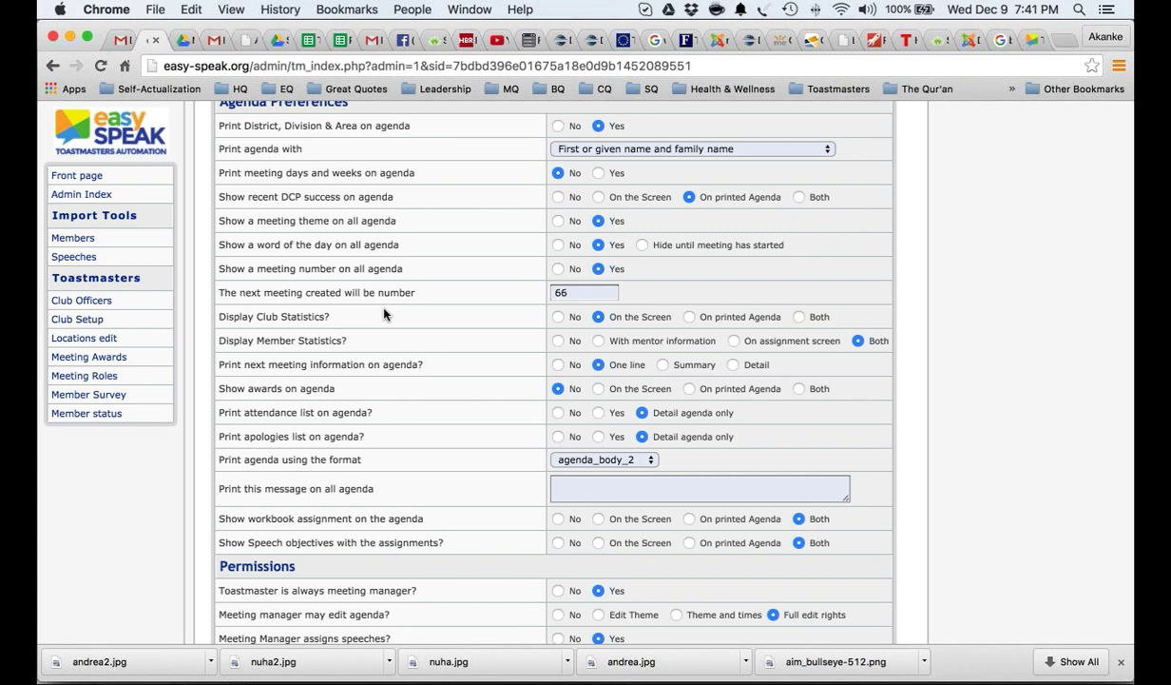
{"action": "scroll", "coordinate": [385, 311], "scroll_direction": "down", "scroll_amount": 1}
{"action": "scroll", "coordinate": [384, 310], "scroll_direction": "down", "scroll_amount": 3}
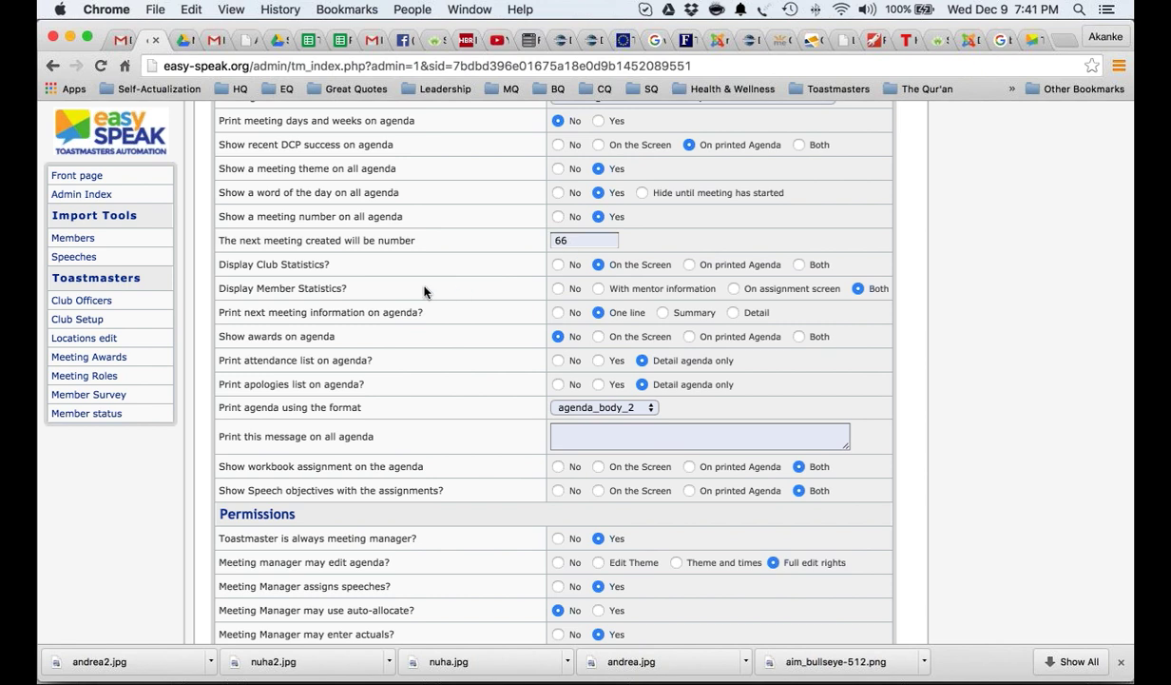
{"action": "scroll", "coordinate": [409, 288], "scroll_direction": "down", "scroll_amount": 1}
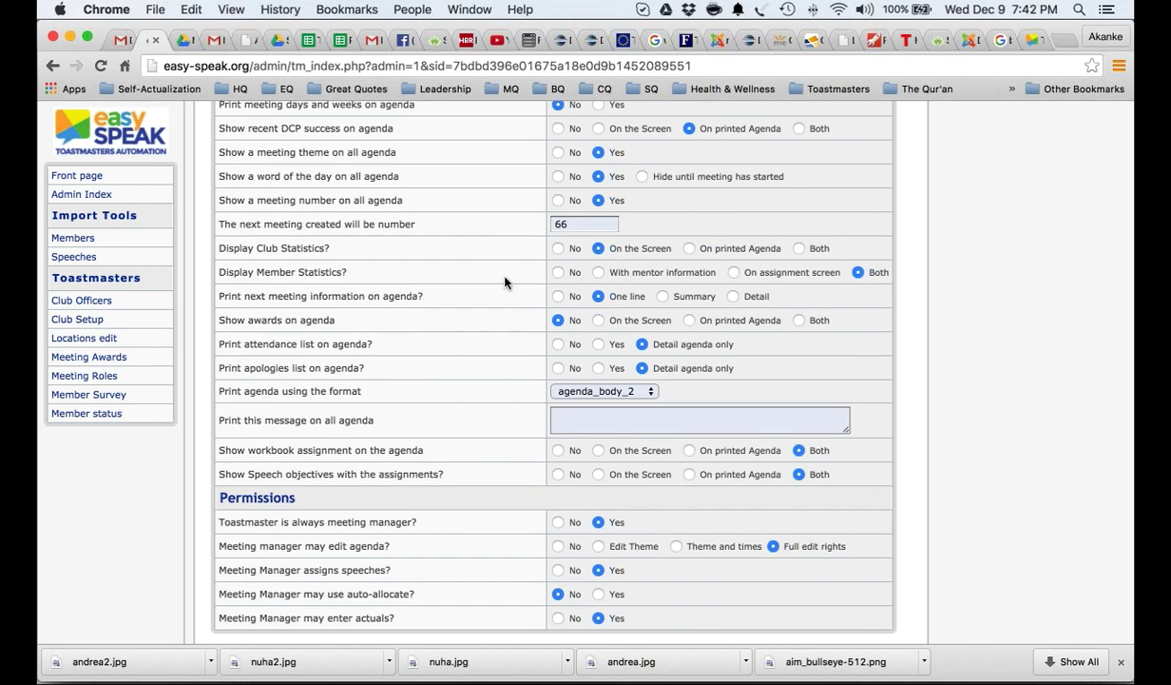
{"action": "scroll", "coordinate": [412, 342], "scroll_direction": "down", "scroll_amount": 2}
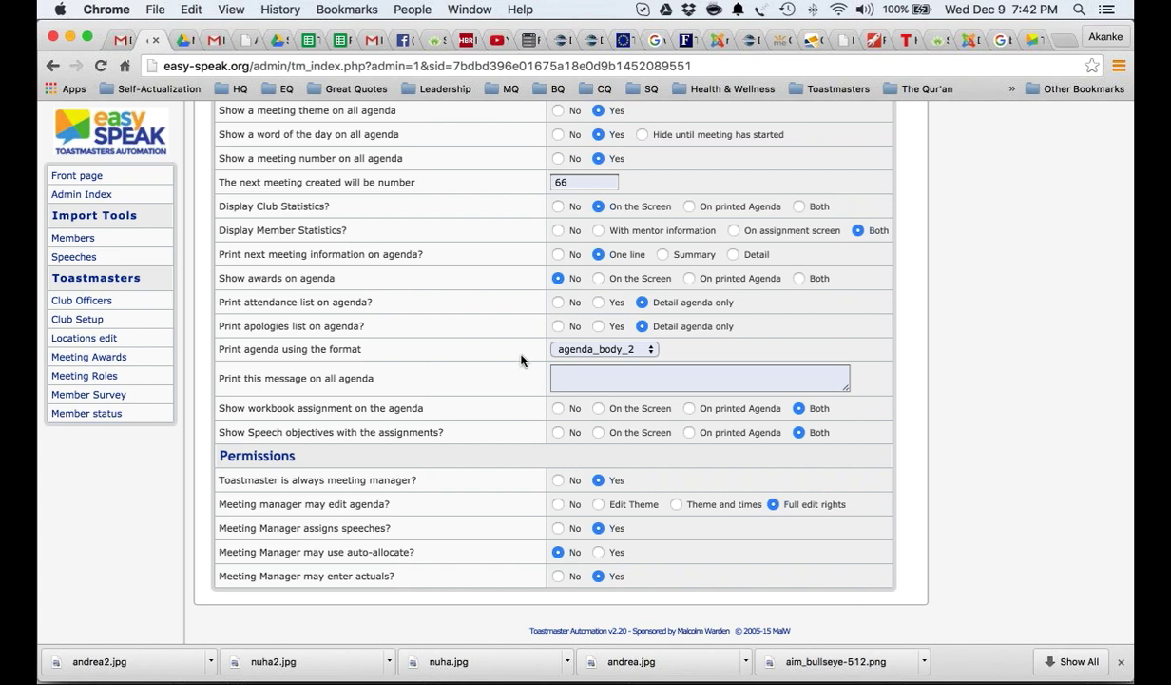
{"action": "left_click", "coordinate": [556, 349]}
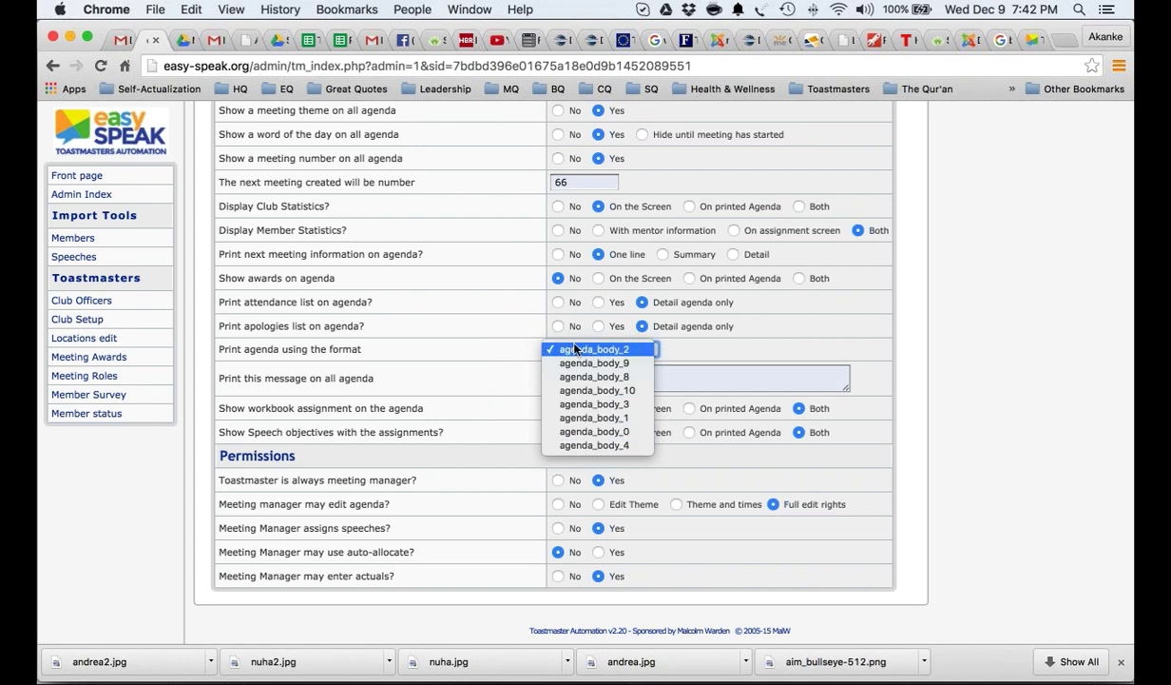
{"action": "left_click", "coordinate": [626, 351]}
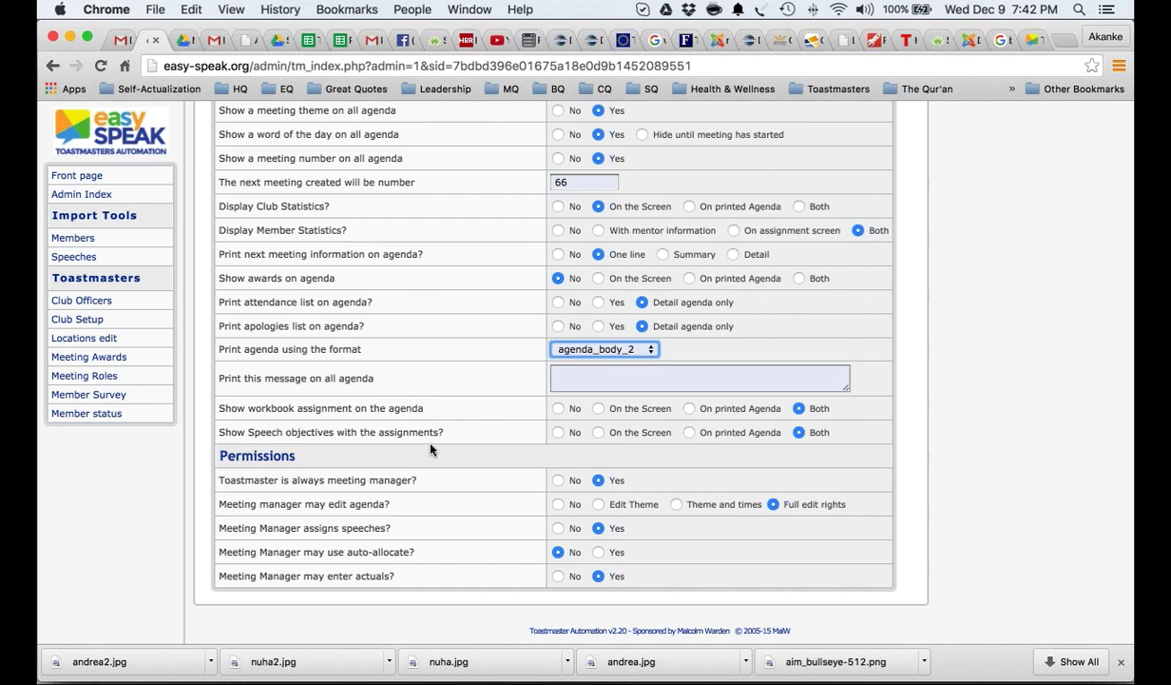
{"action": "scroll", "coordinate": [404, 424], "scroll_direction": "up", "scroll_amount": 10}
{"action": "left_click", "coordinate": [597, 187]}
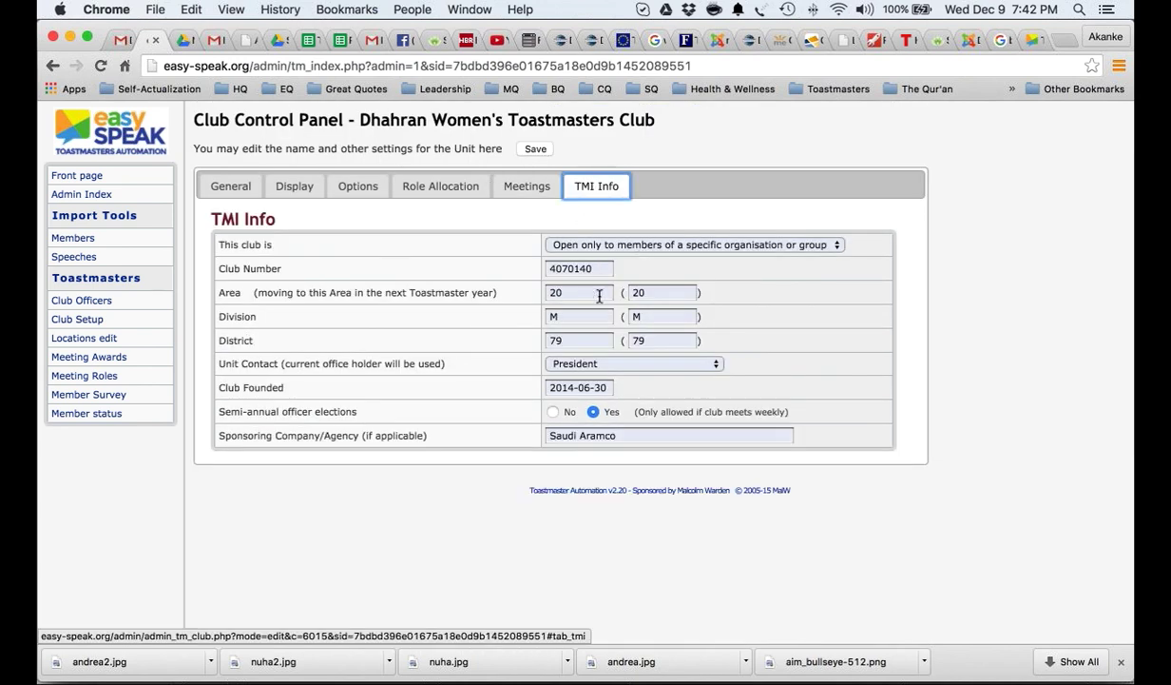
Re-enter Area 20, leave the club type unchanged, and save the TMI Info settings.
{"action": "left_click", "coordinate": [571, 295]}
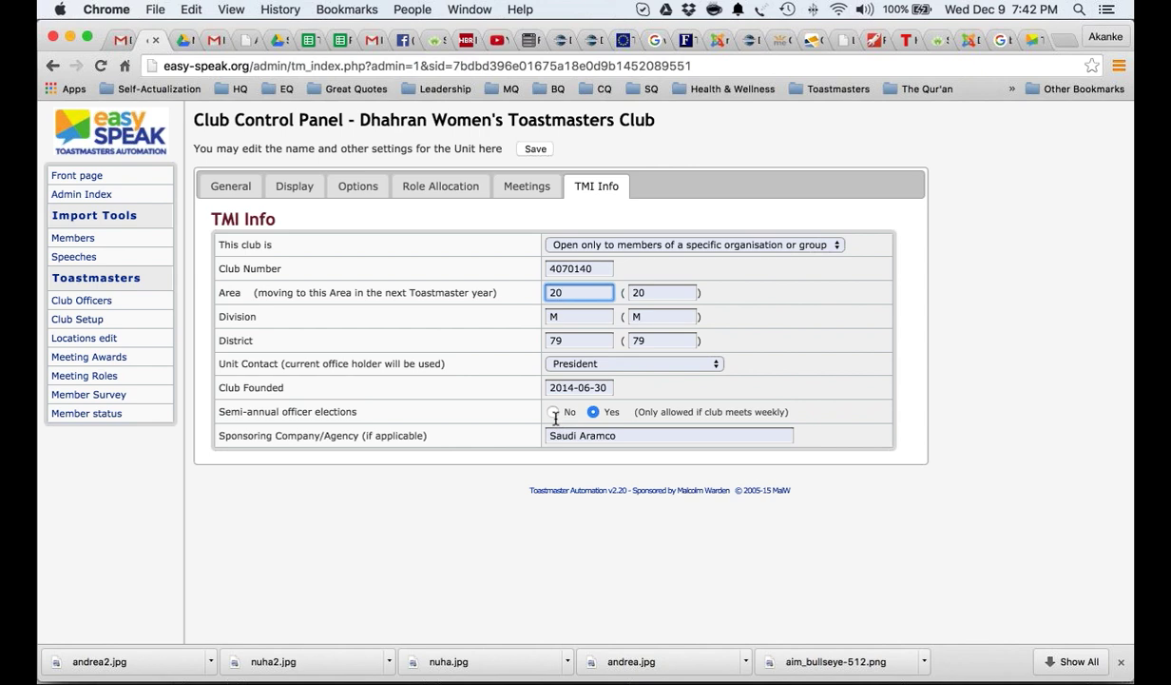
{"action": "double_click", "coordinate": [553, 292]}
{"action": "key", "text": "BackSpace"}
{"action": "left_click", "coordinate": [631, 246]}
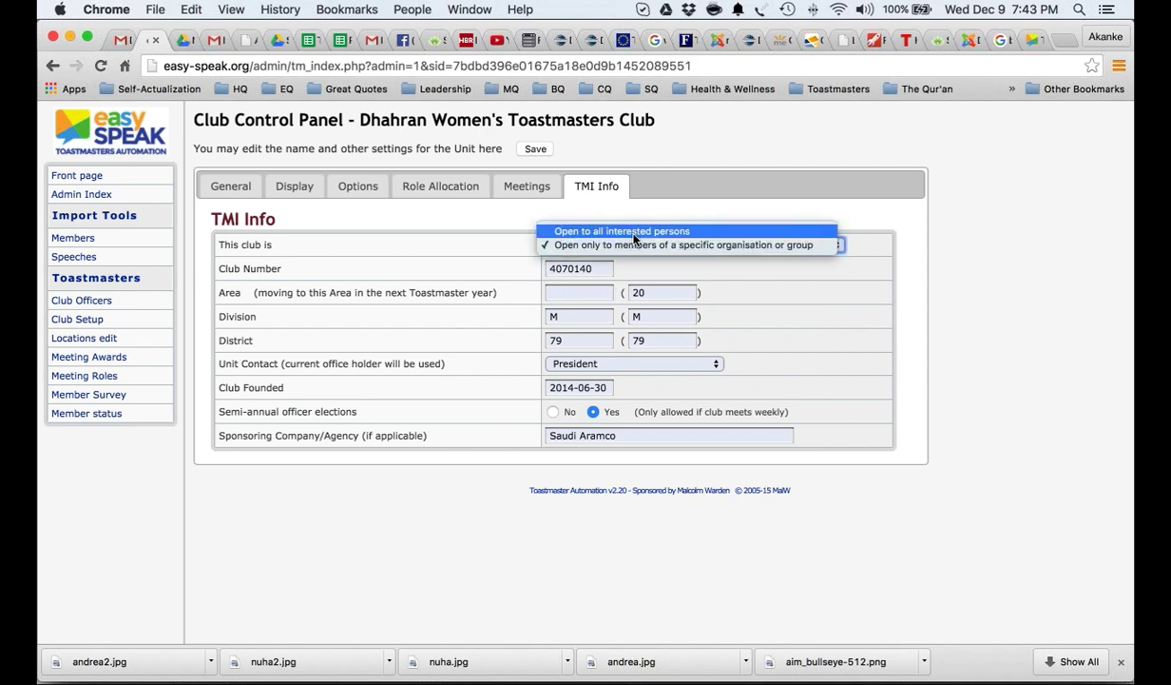
{"action": "left_click", "coordinate": [556, 245]}
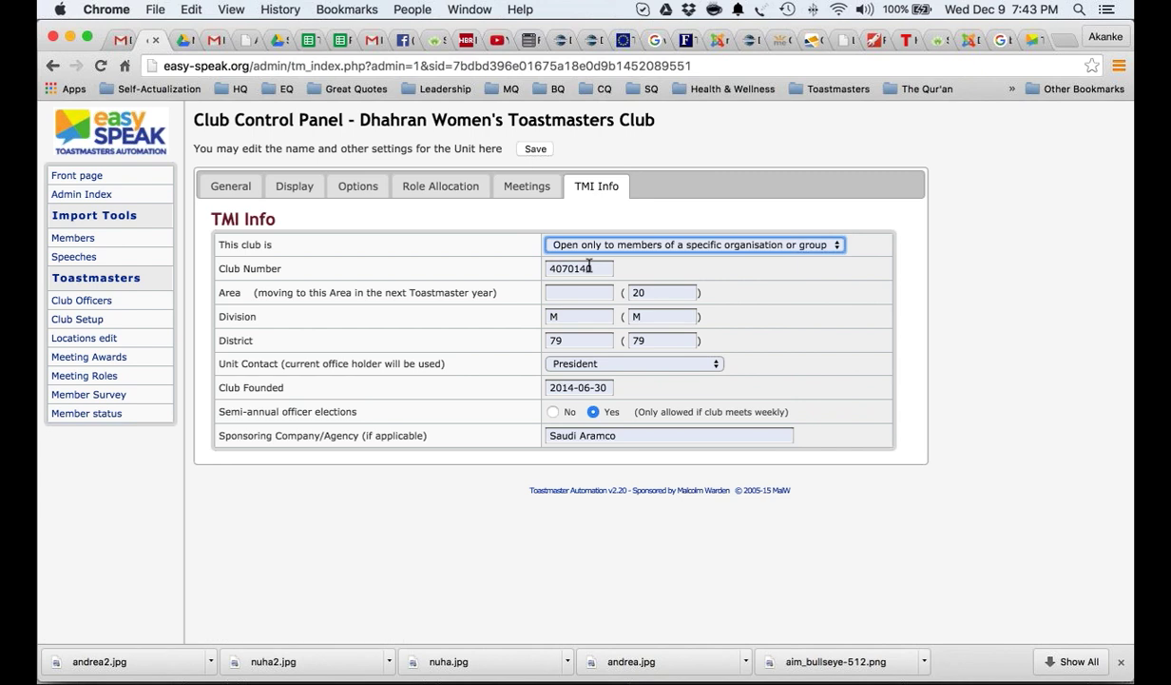
{"action": "key", "text": "Tab"}
{"action": "type", "text": "20"}
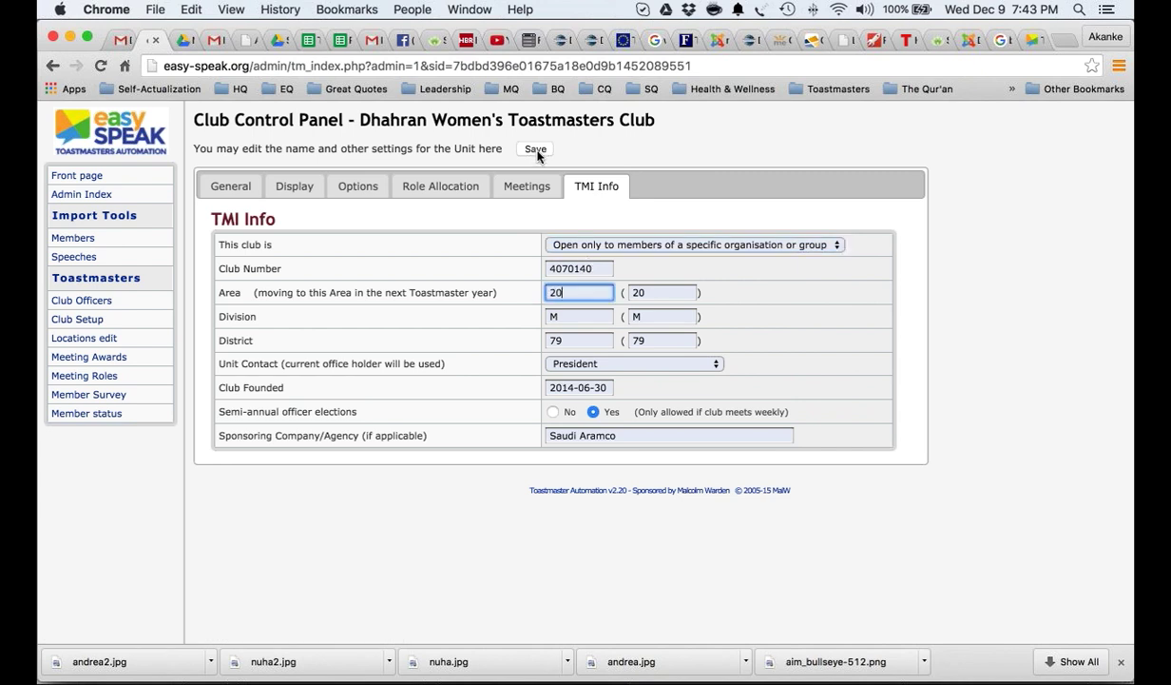
{"action": "left_click", "coordinate": [535, 151]}
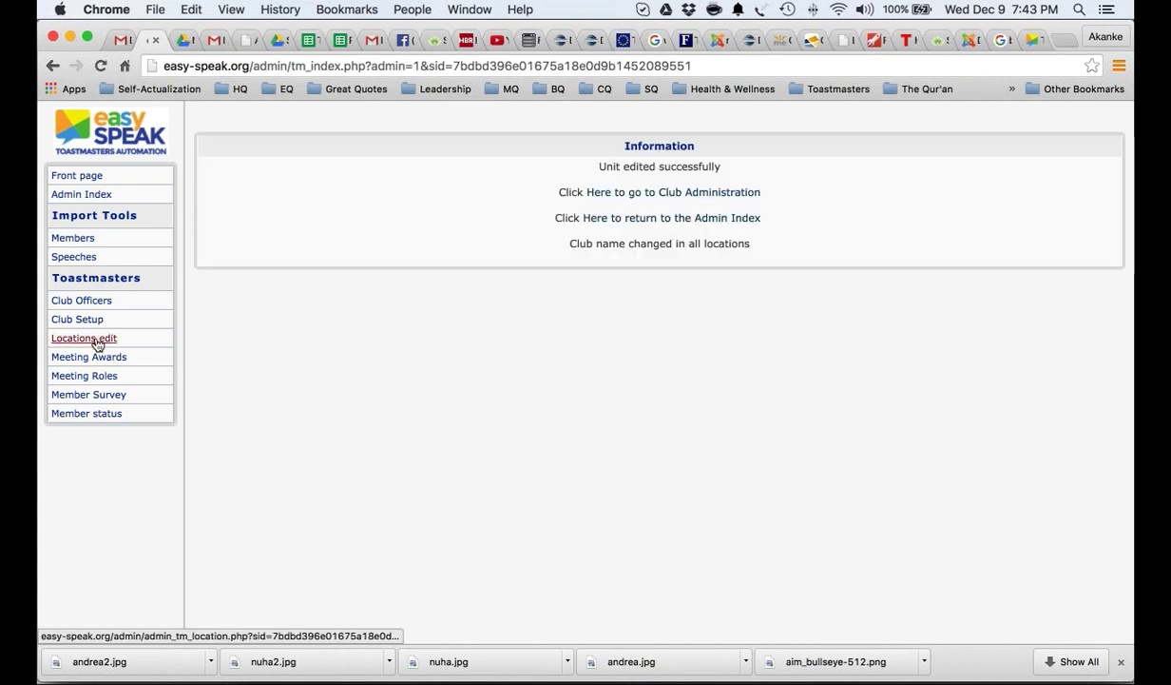
Open Club Officers to see offices from President through Committee Member.
{"action": "left_click", "coordinate": [82, 299]}
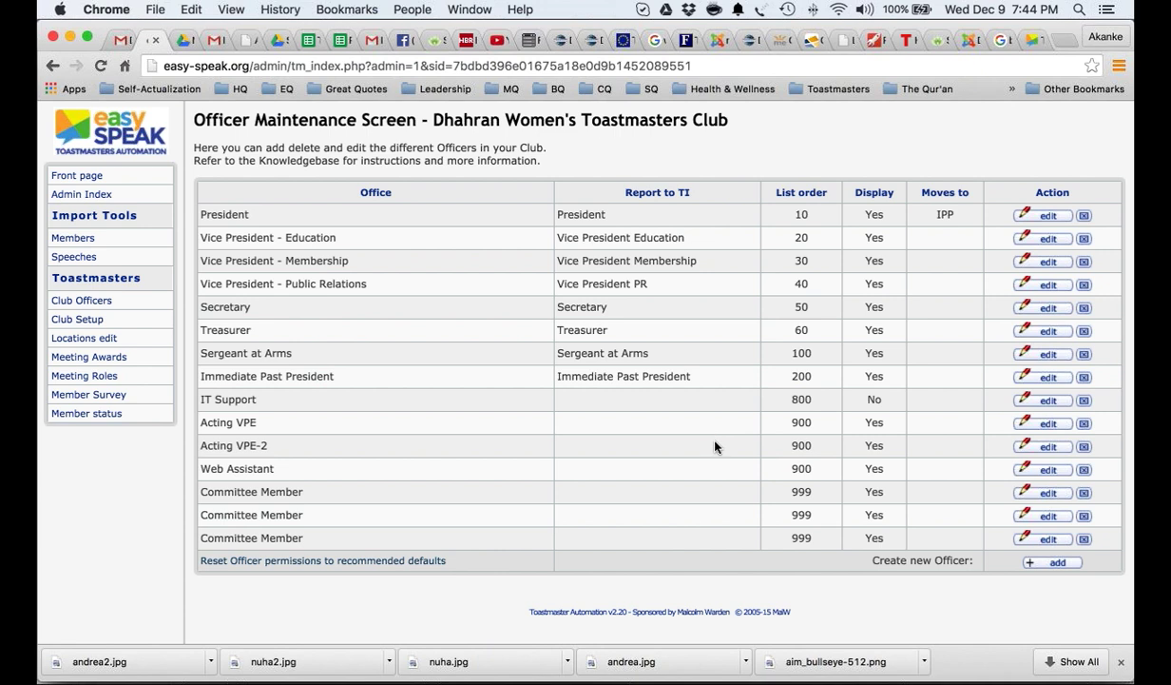
{"action": "left_click", "coordinate": [103, 341]}
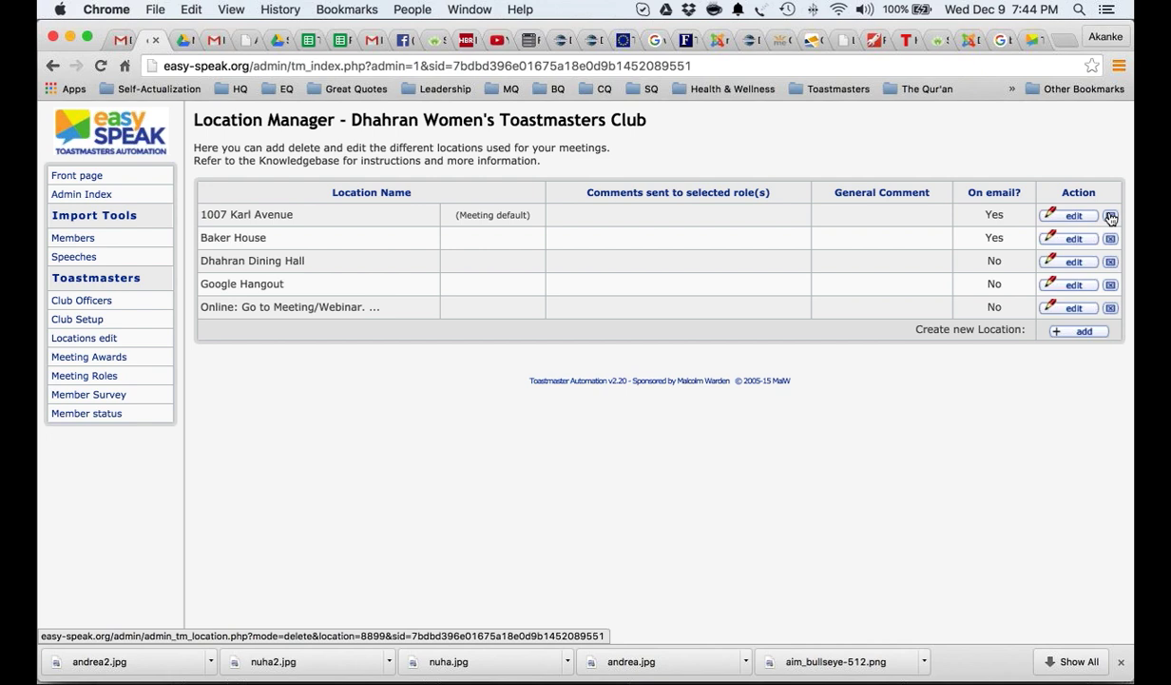
{"action": "left_click", "coordinate": [1110, 215]}
{"action": "left_click", "coordinate": [1110, 216]}
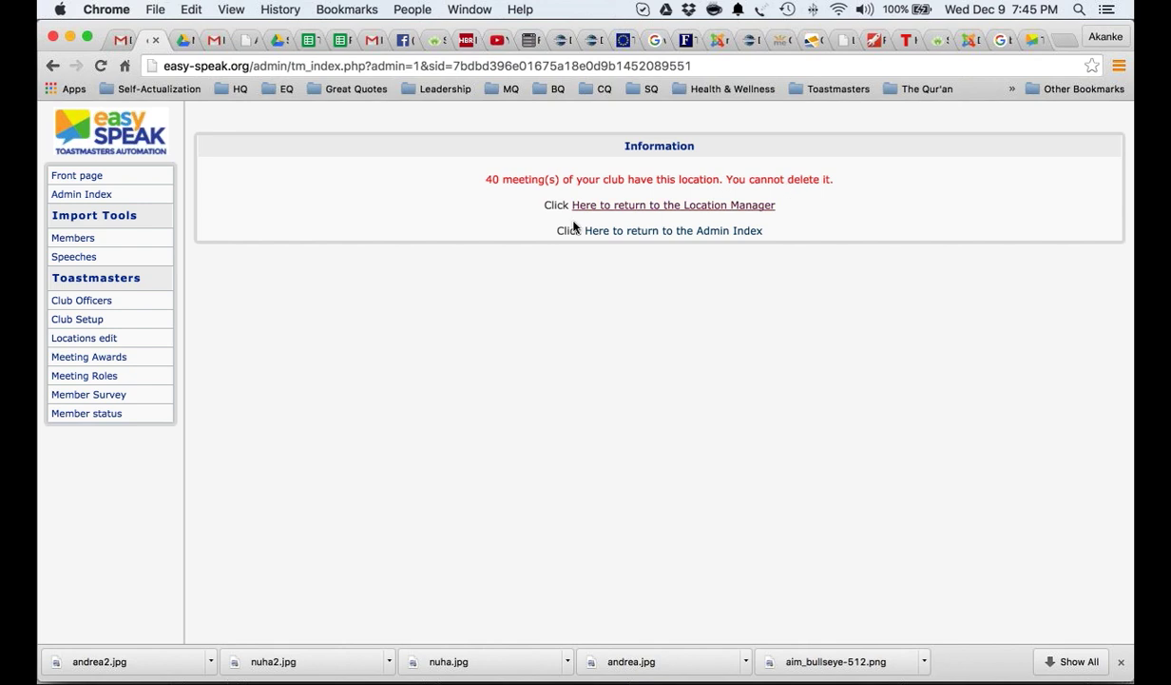
{"action": "left_click", "coordinate": [52, 66]}
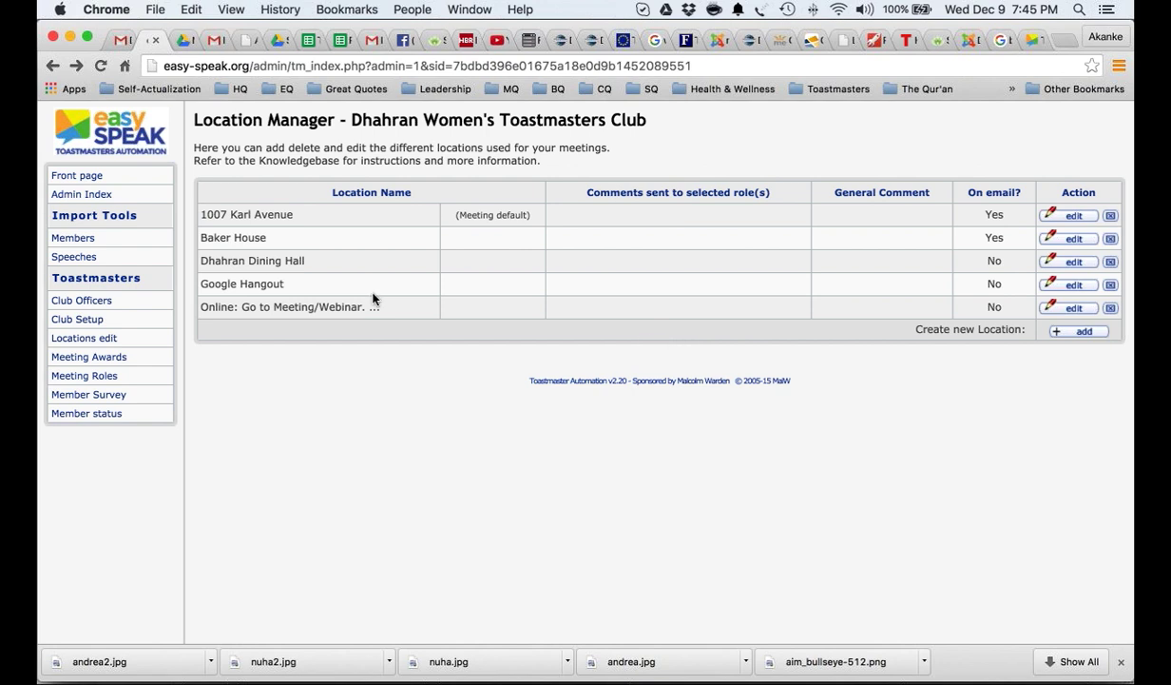
{"action": "left_click", "coordinate": [109, 358]}
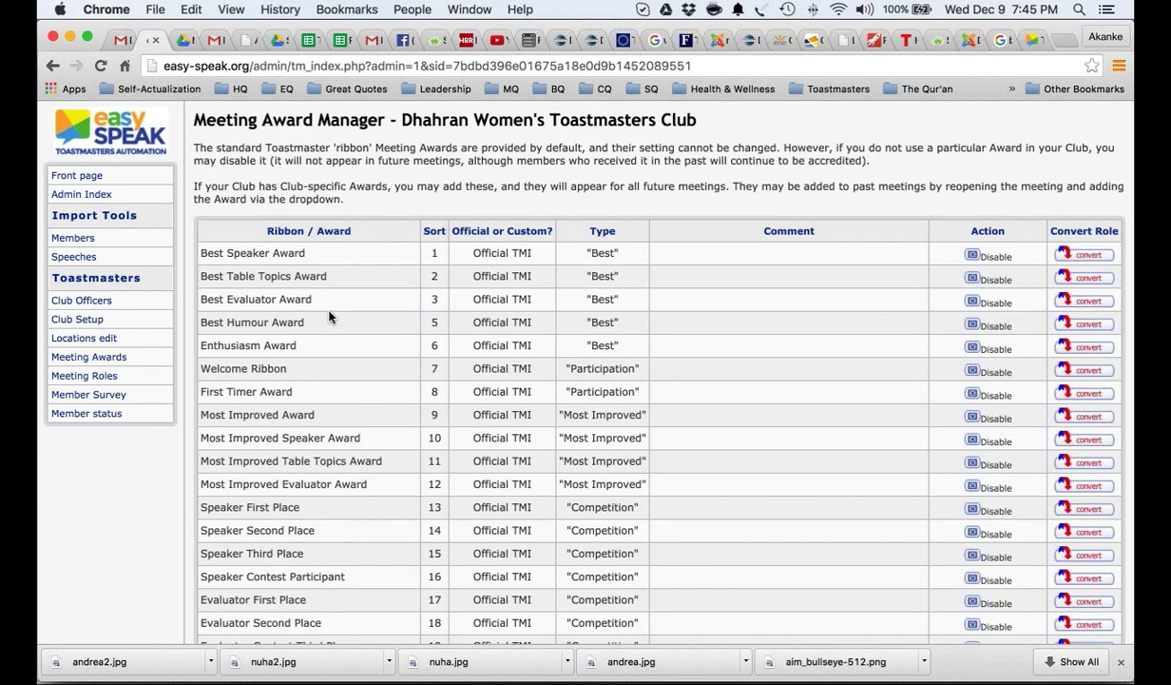
{"action": "scroll", "coordinate": [330, 318], "scroll_direction": "down", "scroll_amount": 3}
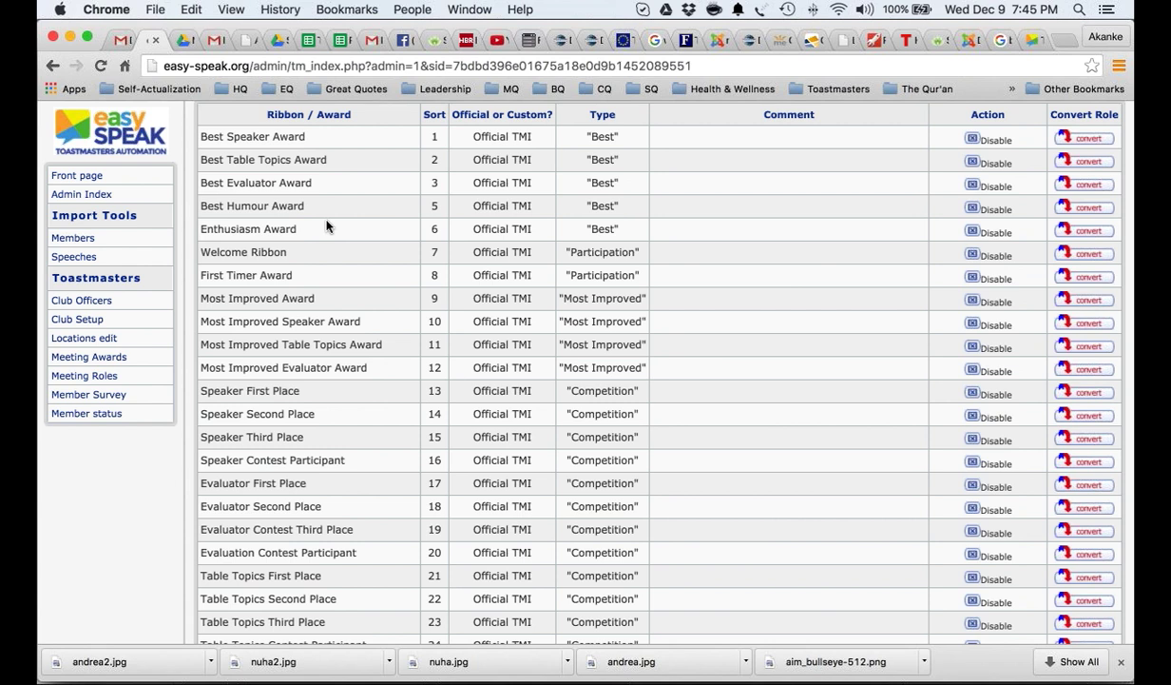
{"action": "scroll", "coordinate": [326, 225], "scroll_direction": "down", "scroll_amount": 2}
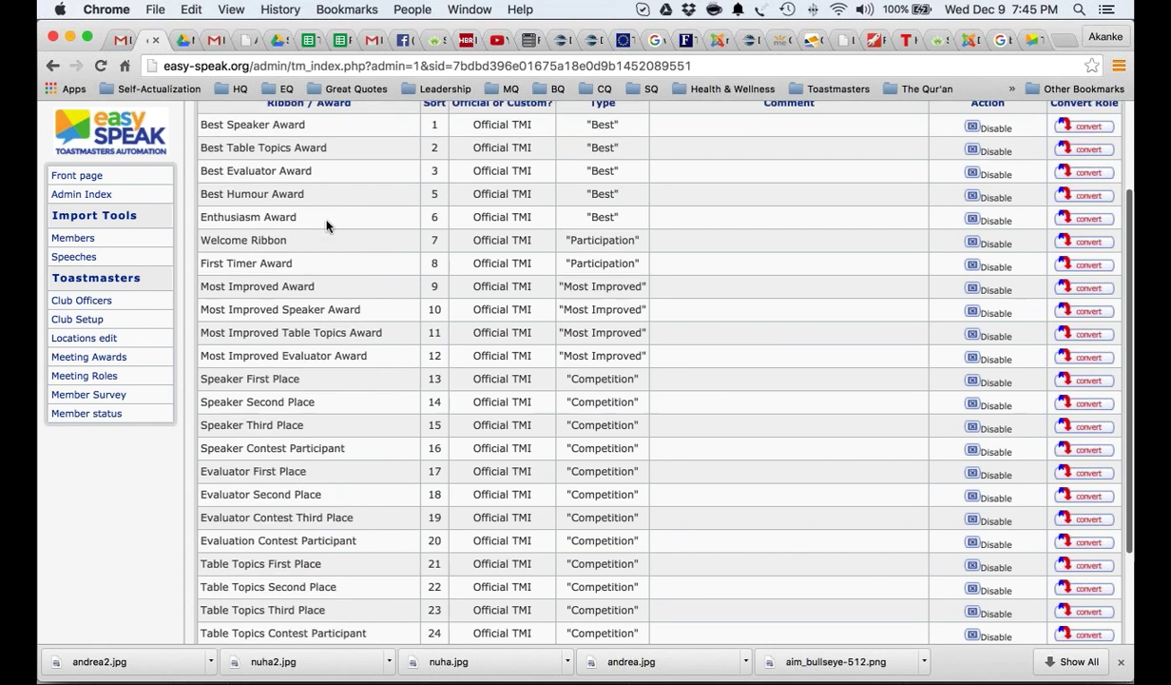
{"action": "scroll", "coordinate": [351, 233], "scroll_direction": "up", "scroll_amount": 5}
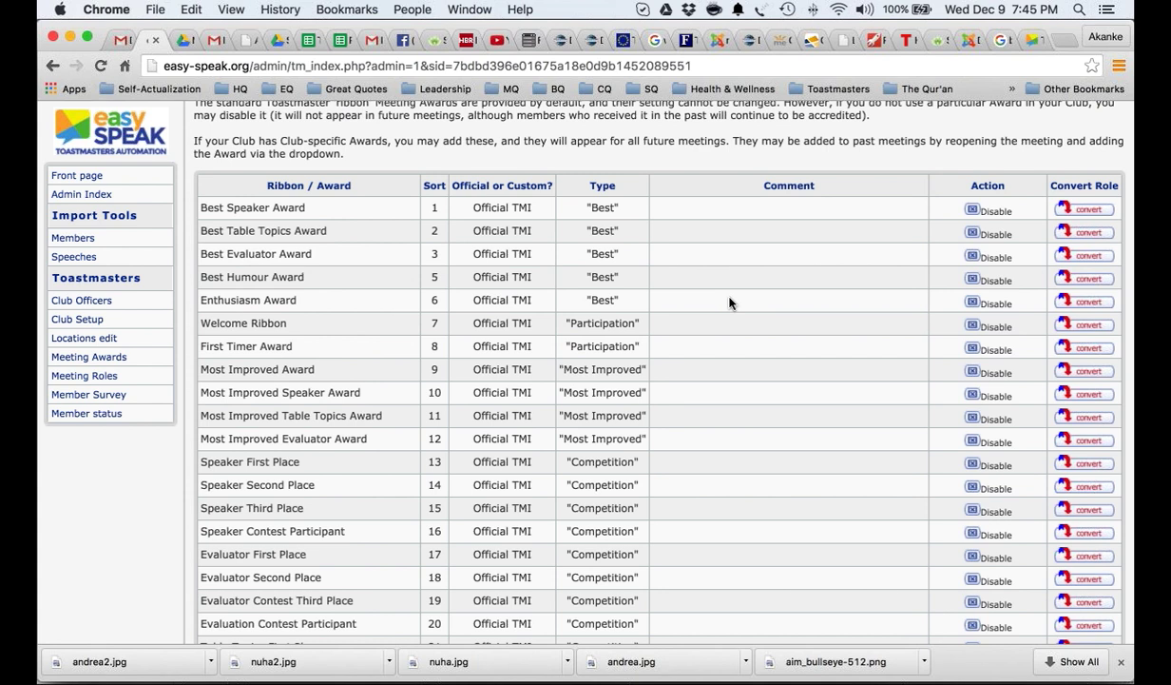
{"action": "scroll", "coordinate": [730, 302], "scroll_direction": "down", "scroll_amount": 3}
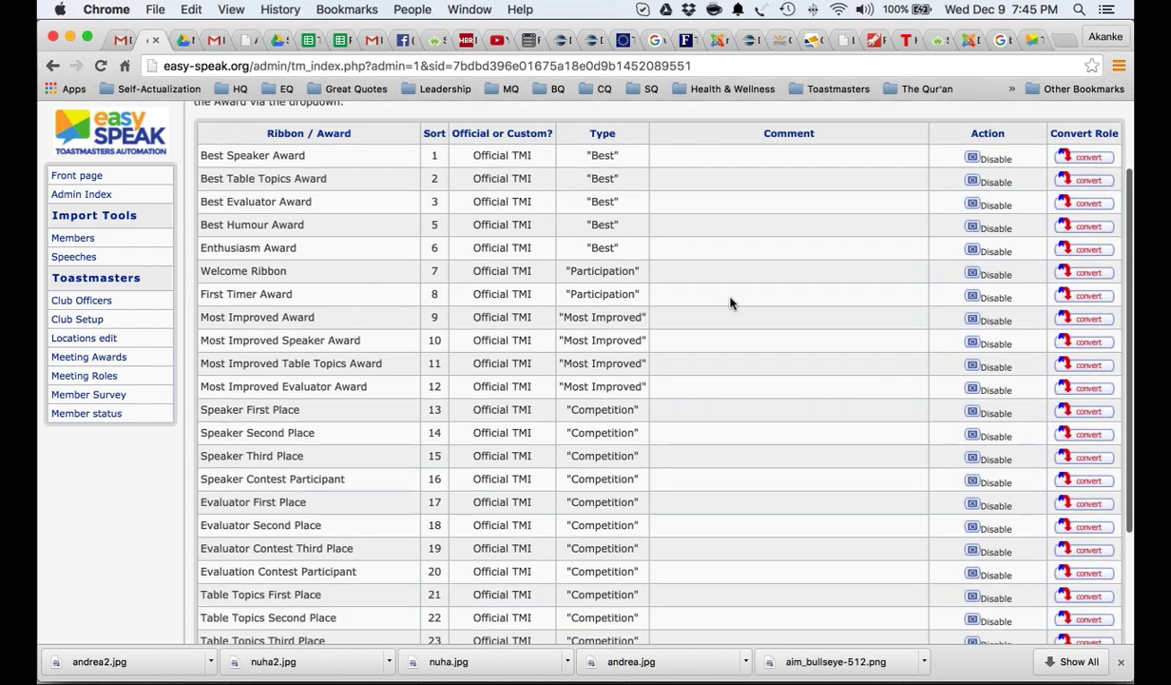
{"action": "scroll", "coordinate": [730, 302], "scroll_direction": "down", "scroll_amount": 1}
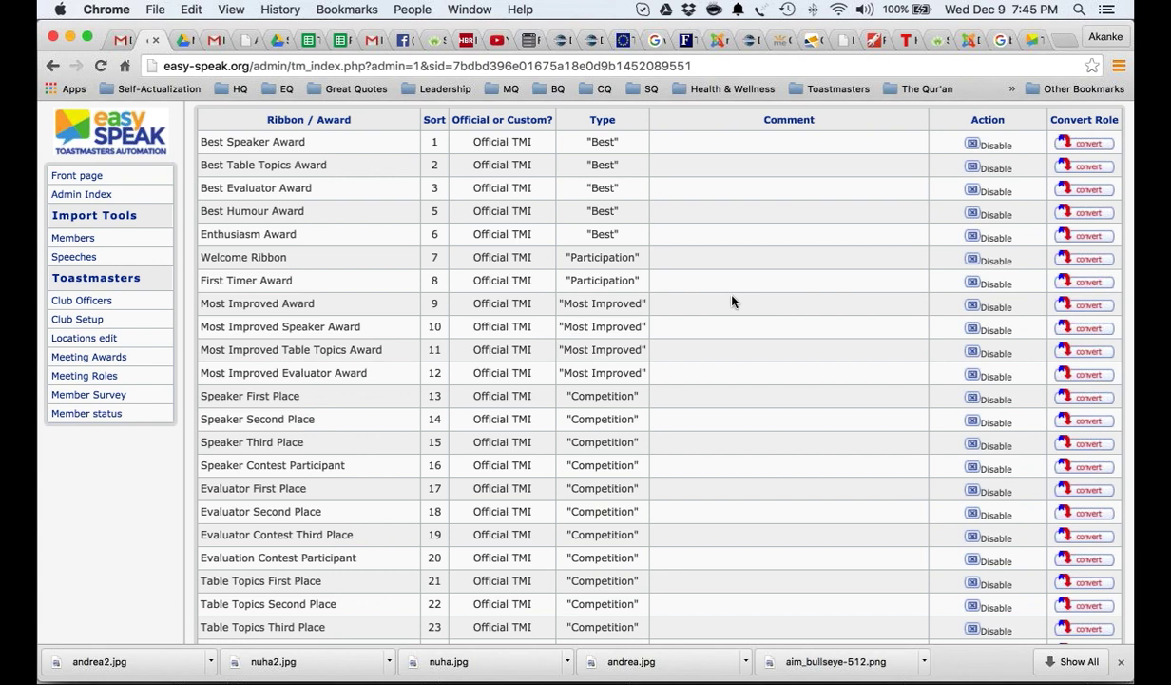
{"action": "scroll", "coordinate": [732, 301], "scroll_direction": "down", "scroll_amount": 1}
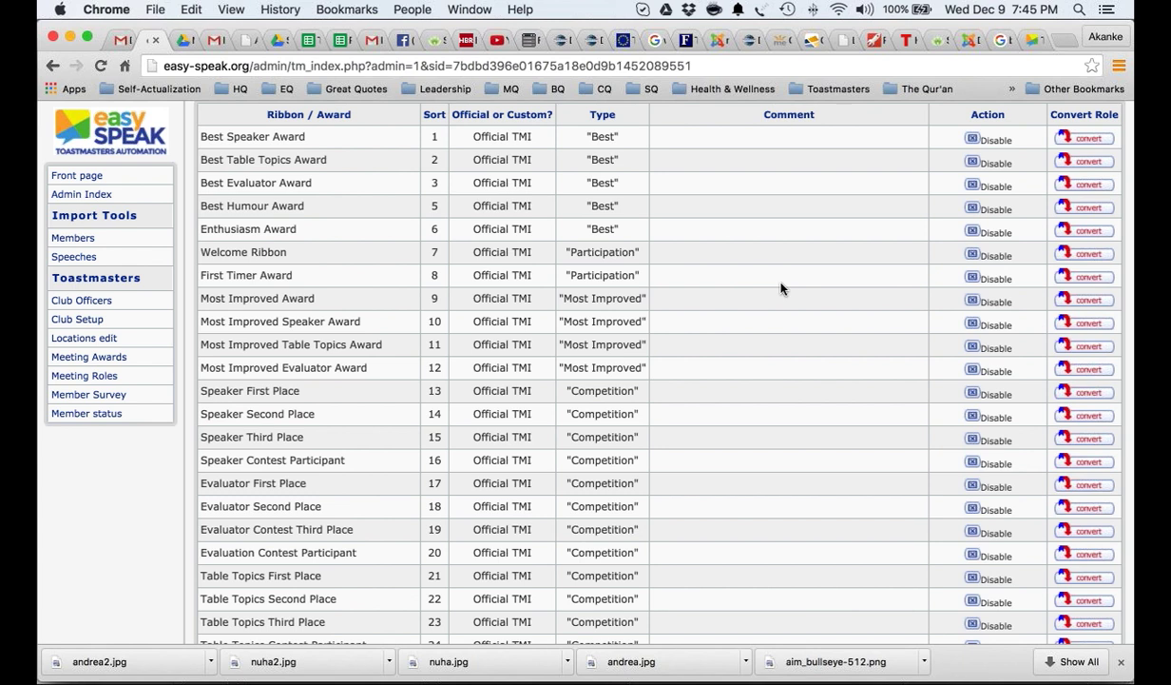
{"action": "scroll", "coordinate": [775, 299], "scroll_direction": "down", "scroll_amount": 1}
{"action": "scroll", "coordinate": [803, 268], "scroll_direction": "up", "scroll_amount": 3}
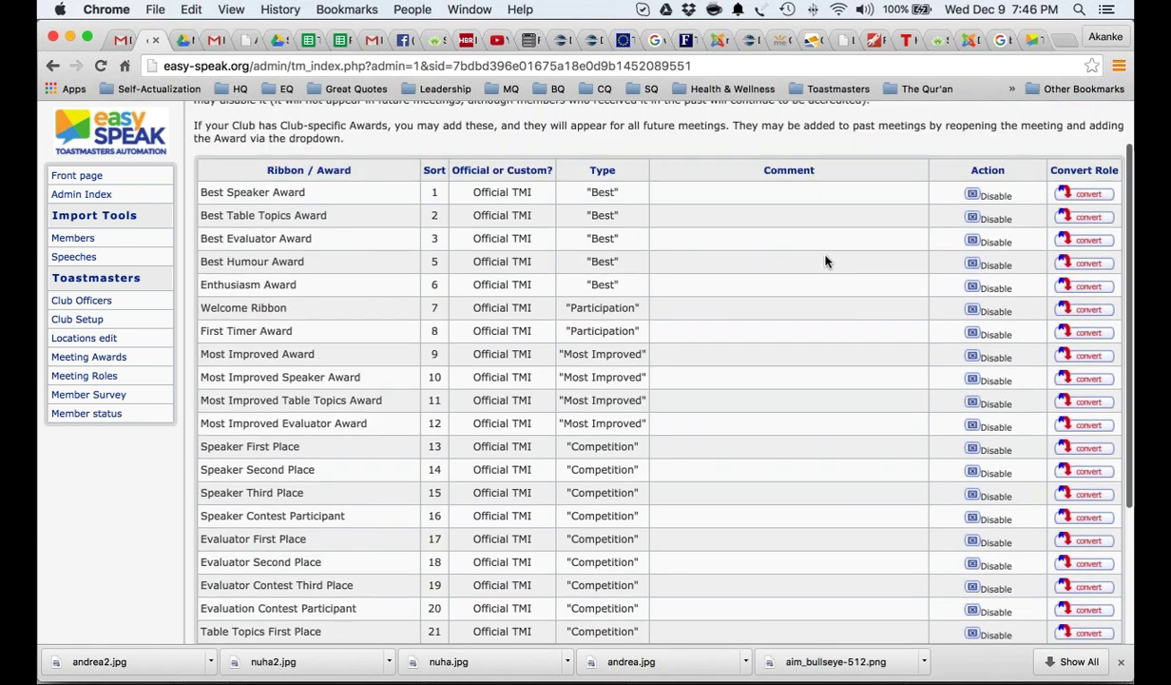
{"action": "scroll", "coordinate": [884, 249], "scroll_direction": "up", "scroll_amount": 1}
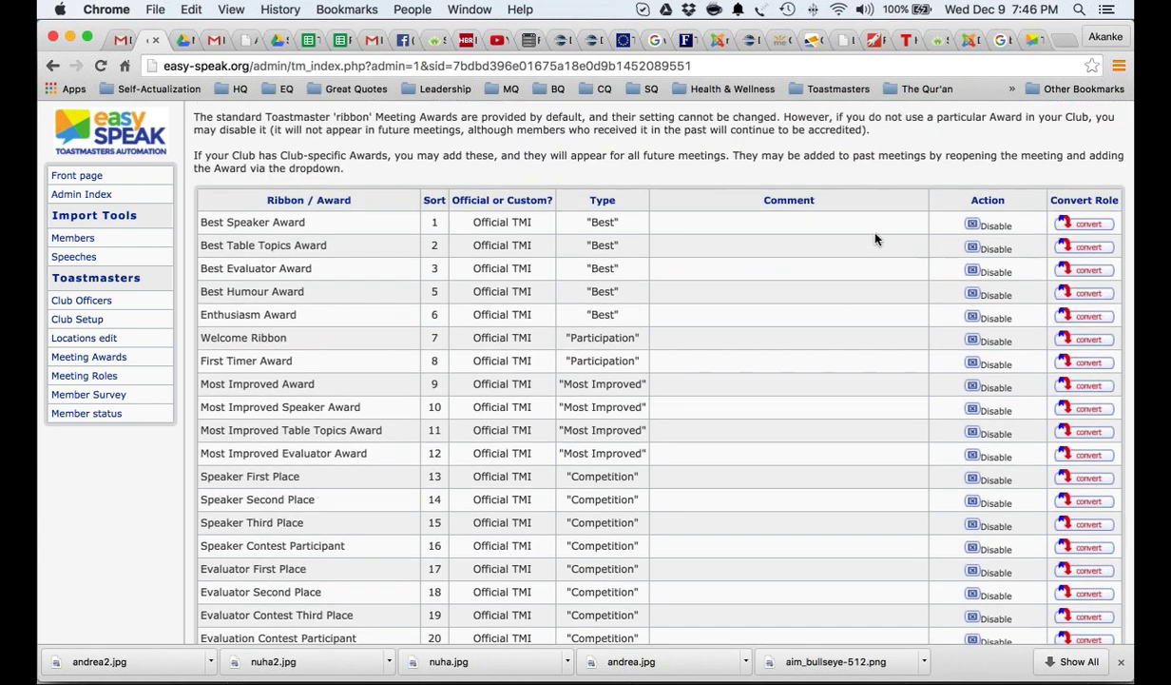
{"action": "scroll", "coordinate": [845, 243], "scroll_direction": "down", "scroll_amount": 8}
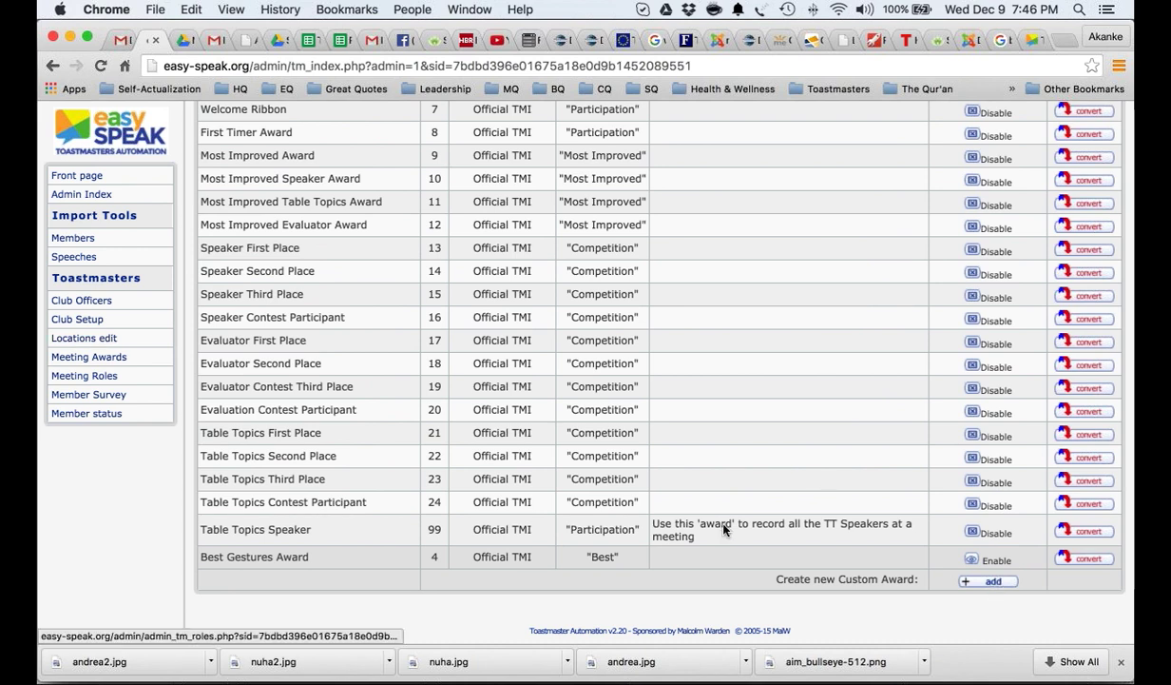
Open Meeting Roles and review the Role Manager table from Chairperson down to Create new Role.
{"action": "left_click", "coordinate": [99, 379]}
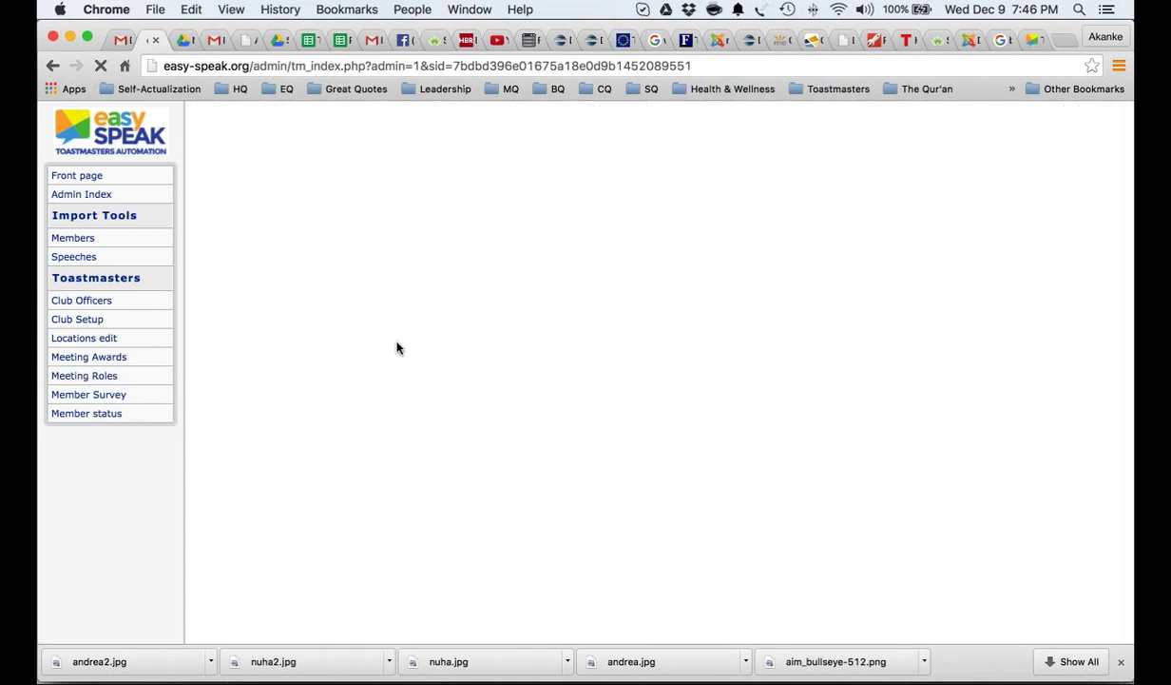
{"action": "scroll", "coordinate": [430, 325], "scroll_direction": "down", "scroll_amount": 1}
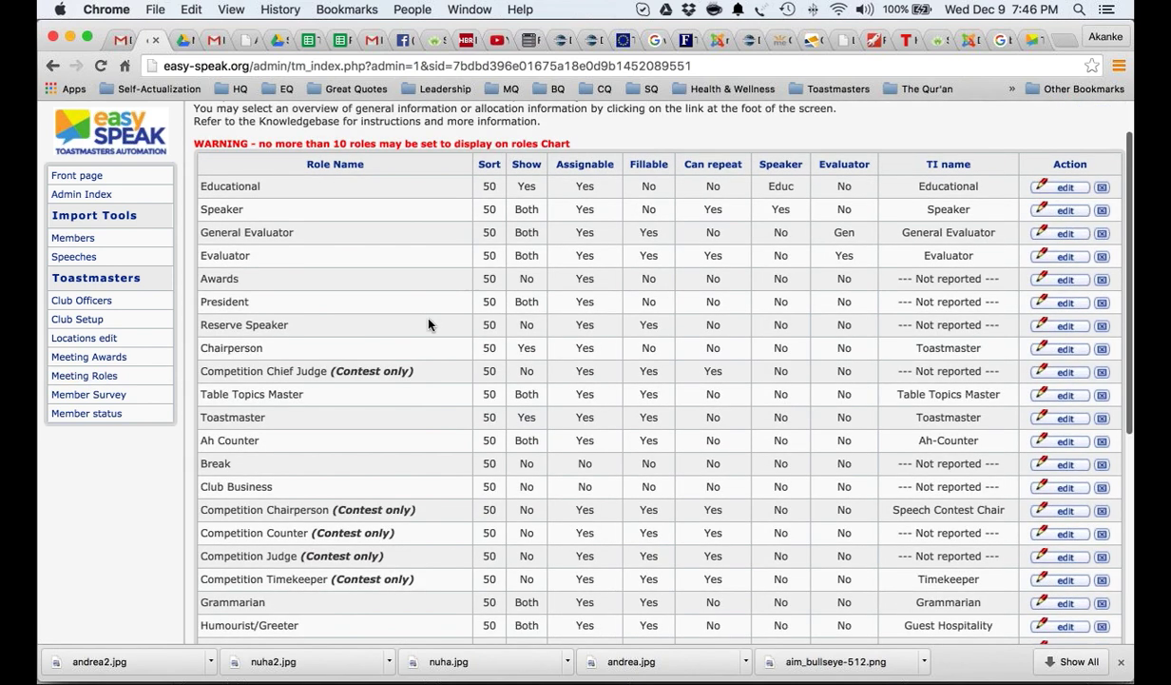
{"action": "scroll", "coordinate": [428, 324], "scroll_direction": "down", "scroll_amount": 2}
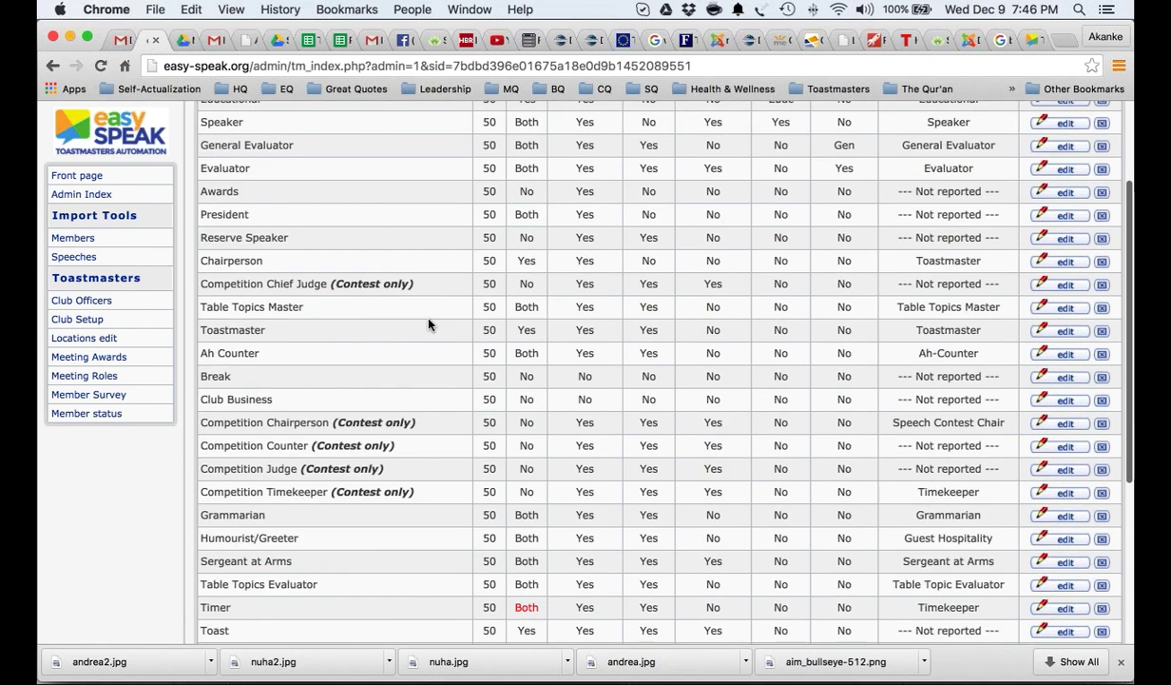
{"action": "scroll", "coordinate": [428, 324], "scroll_direction": "down", "scroll_amount": 2}
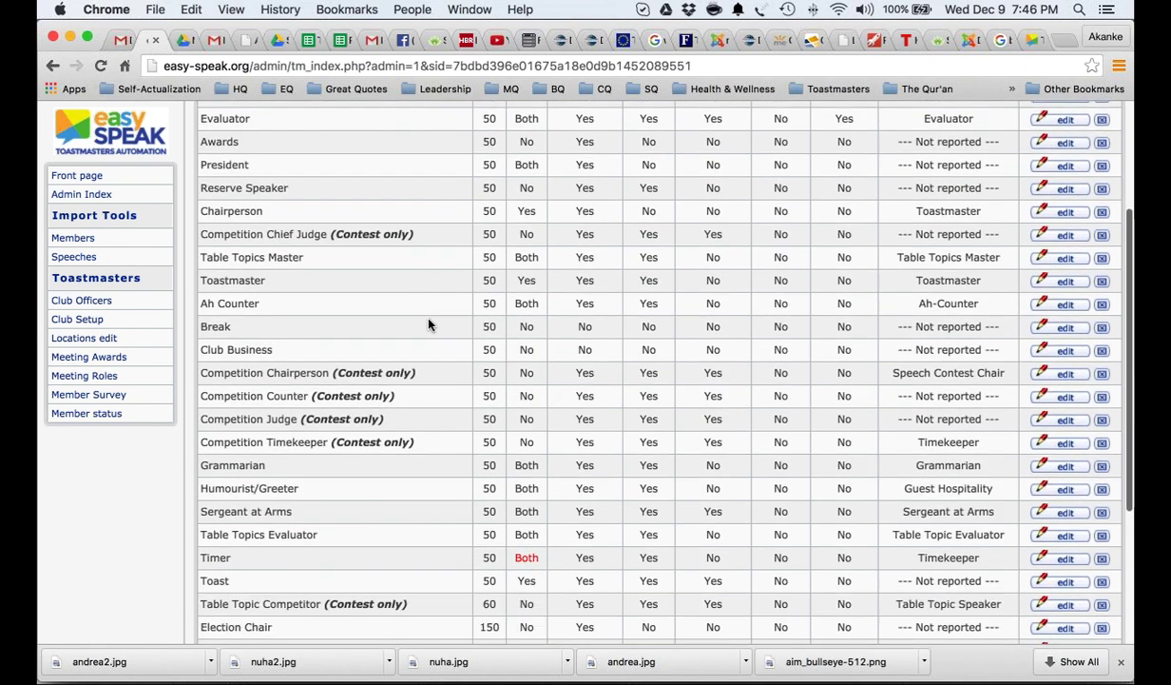
{"action": "scroll", "coordinate": [427, 324], "scroll_direction": "down", "scroll_amount": 1}
{"action": "scroll", "coordinate": [428, 325], "scroll_direction": "down", "scroll_amount": 1}
{"action": "scroll", "coordinate": [427, 324], "scroll_direction": "up", "scroll_amount": 6}
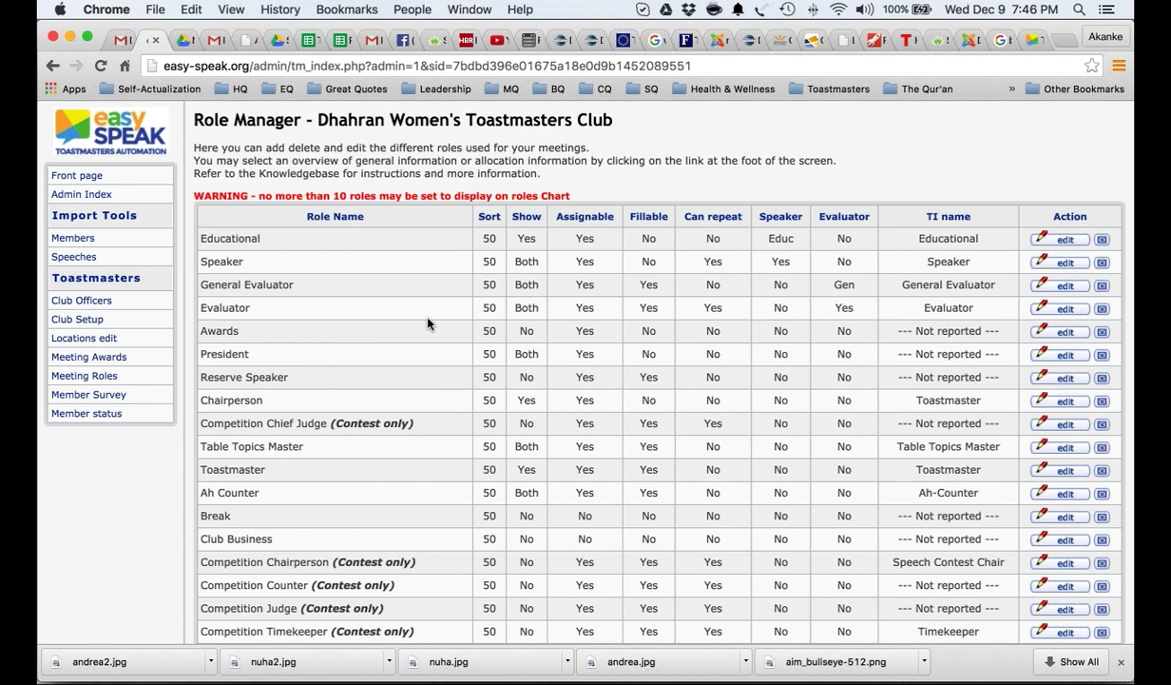
{"action": "scroll", "coordinate": [375, 302], "scroll_direction": "down", "scroll_amount": 3}
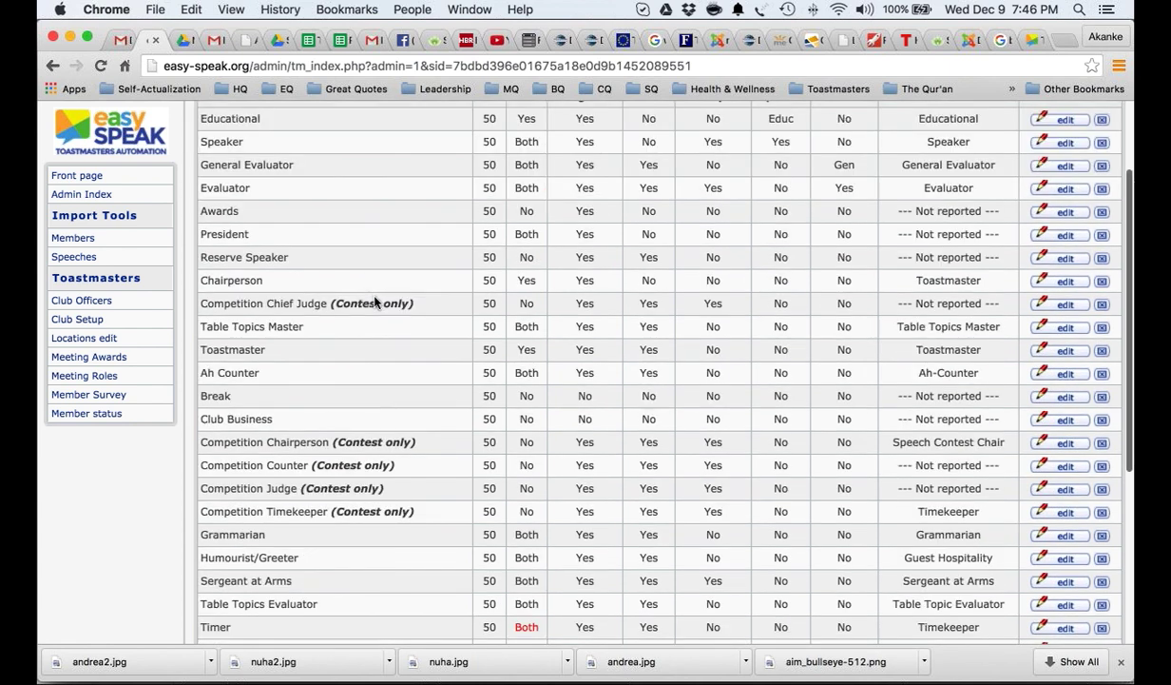
{"action": "scroll", "coordinate": [375, 301], "scroll_direction": "down", "scroll_amount": 1}
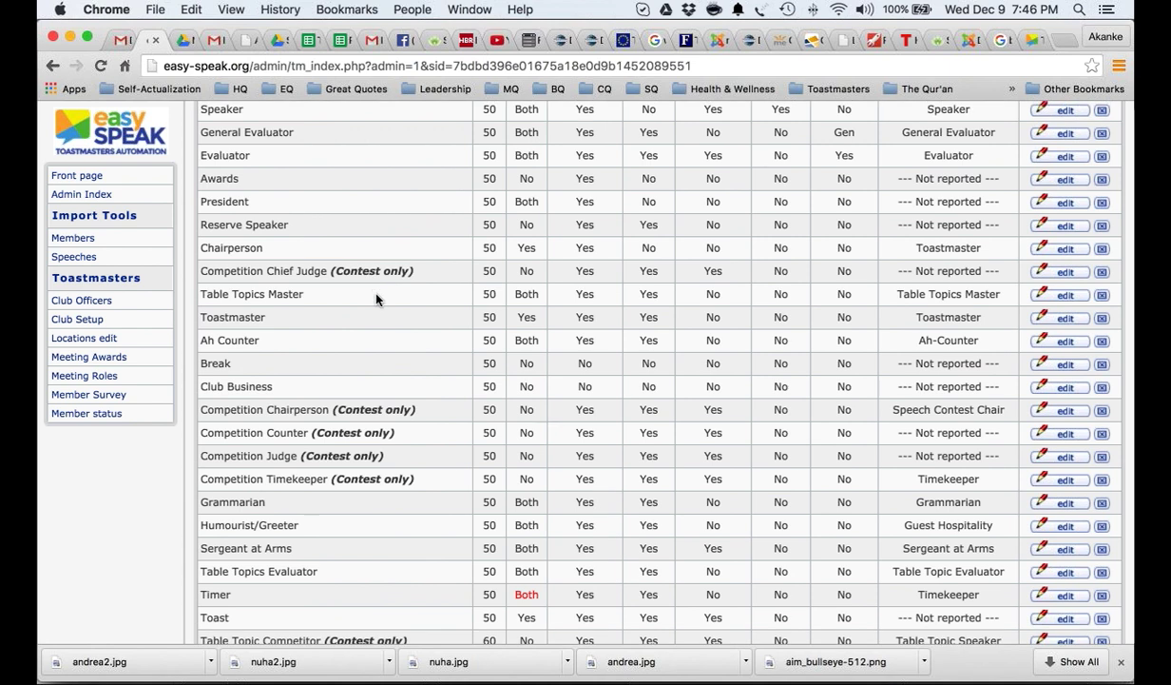
{"action": "scroll", "coordinate": [376, 299], "scroll_direction": "down", "scroll_amount": 2}
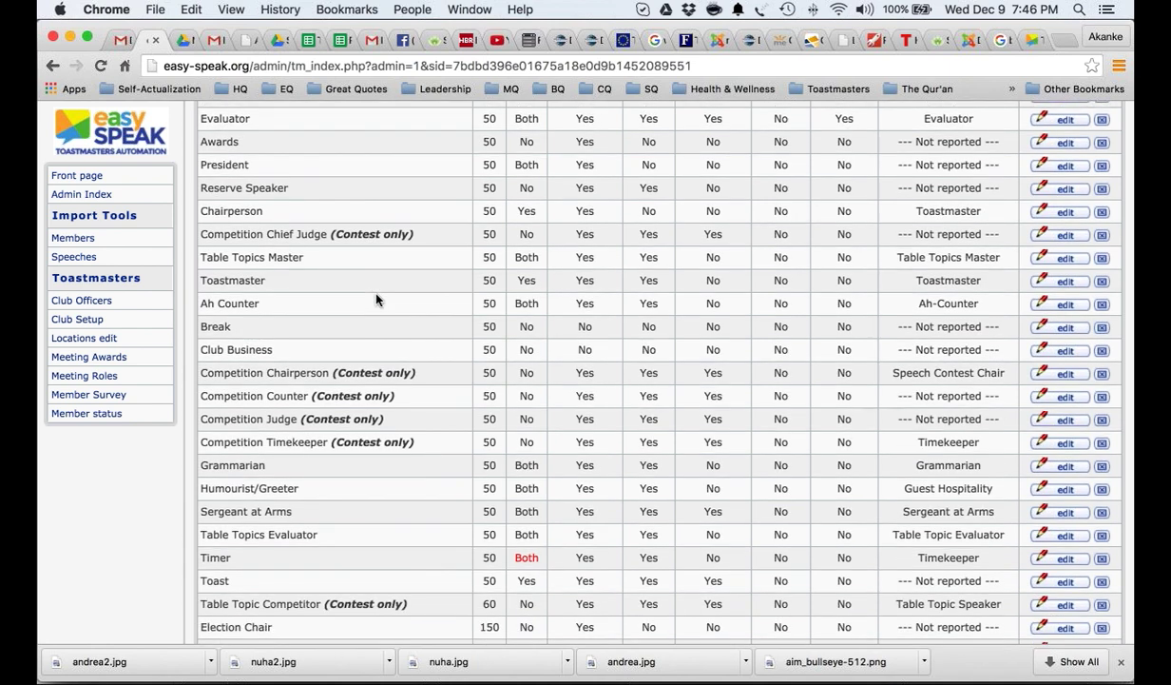
{"action": "scroll", "coordinate": [376, 299], "scroll_direction": "down", "scroll_amount": 1}
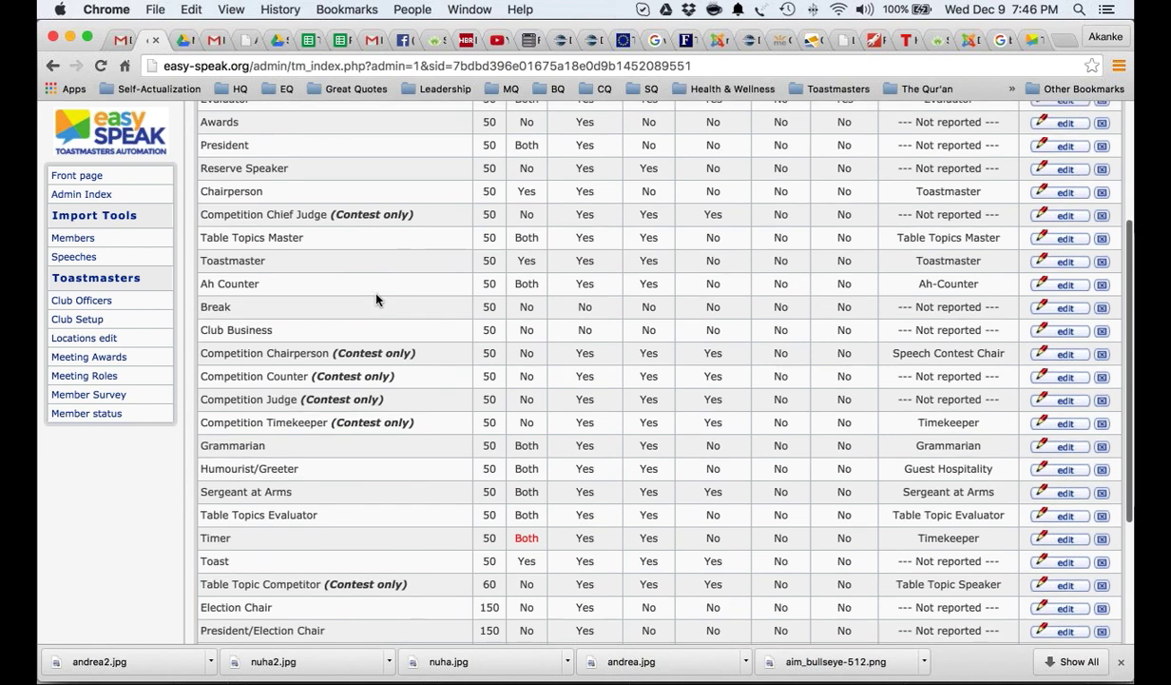
{"action": "scroll", "coordinate": [375, 299], "scroll_direction": "down", "scroll_amount": 3}
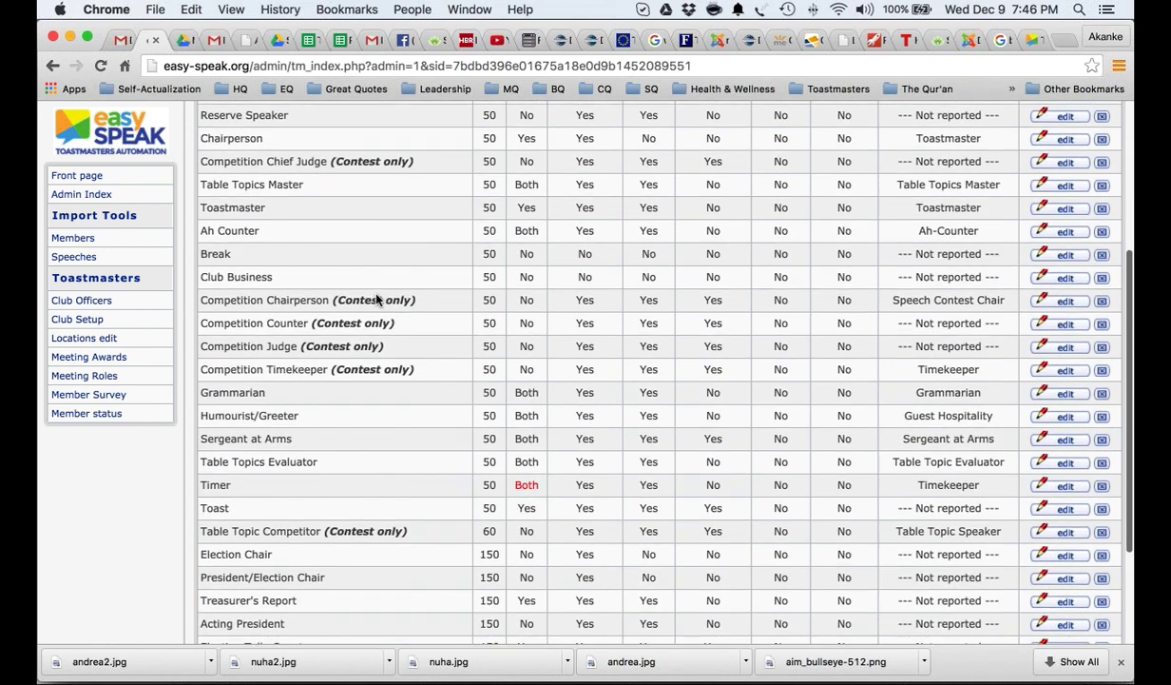
{"action": "scroll", "coordinate": [375, 299], "scroll_direction": "down", "scroll_amount": 1}
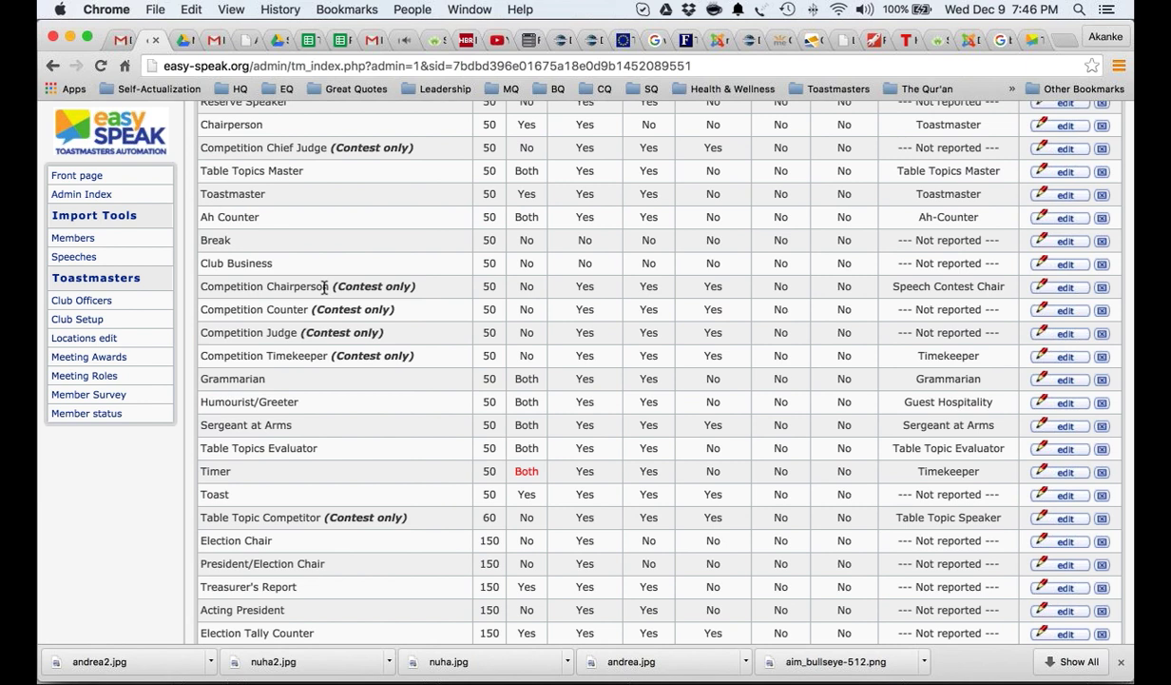
{"action": "scroll", "coordinate": [324, 287], "scroll_direction": "down", "scroll_amount": 1}
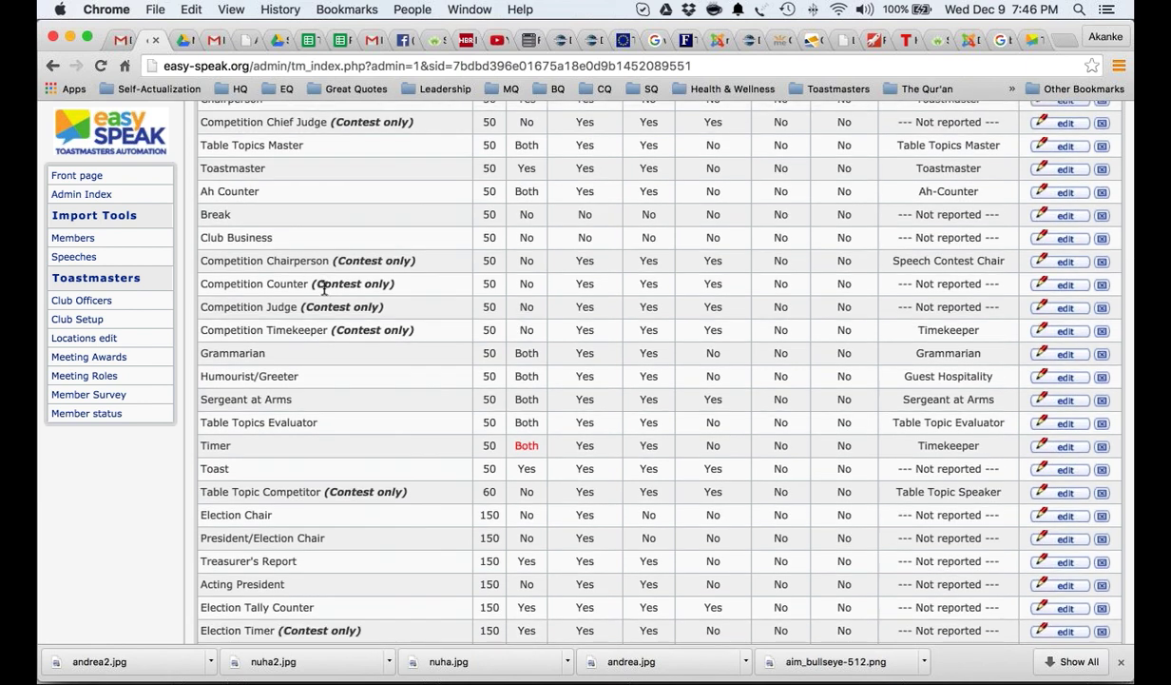
{"action": "scroll", "coordinate": [324, 291], "scroll_direction": "up", "scroll_amount": 1}
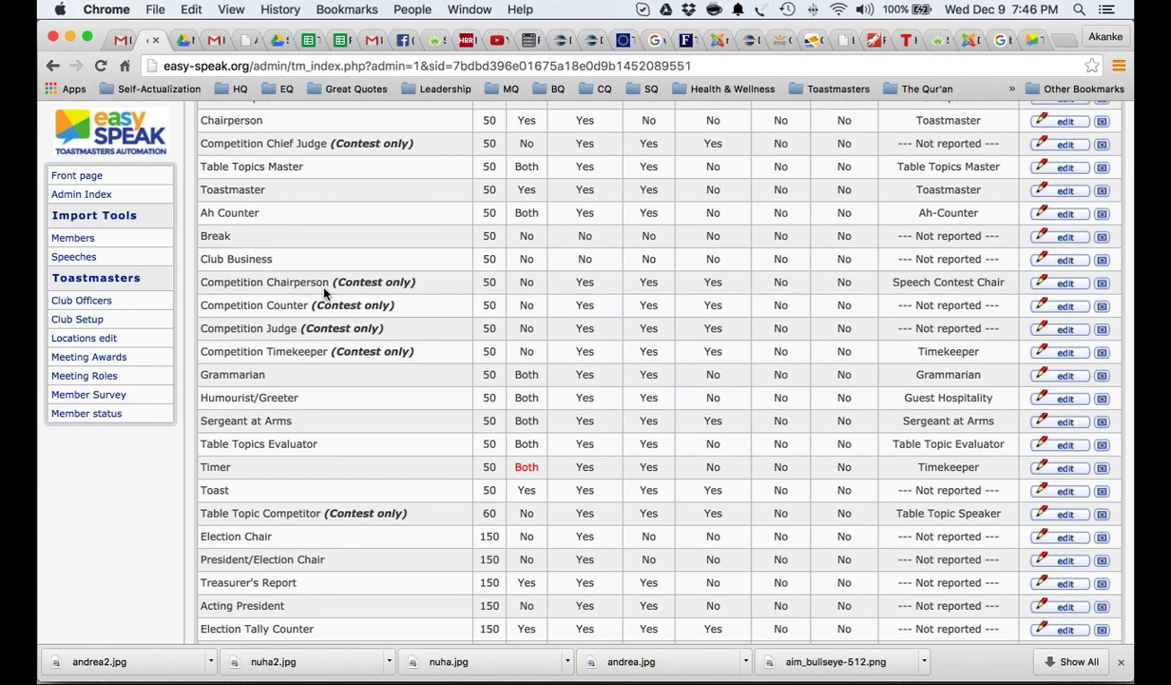
{"action": "scroll", "coordinate": [324, 292], "scroll_direction": "down", "scroll_amount": 5}
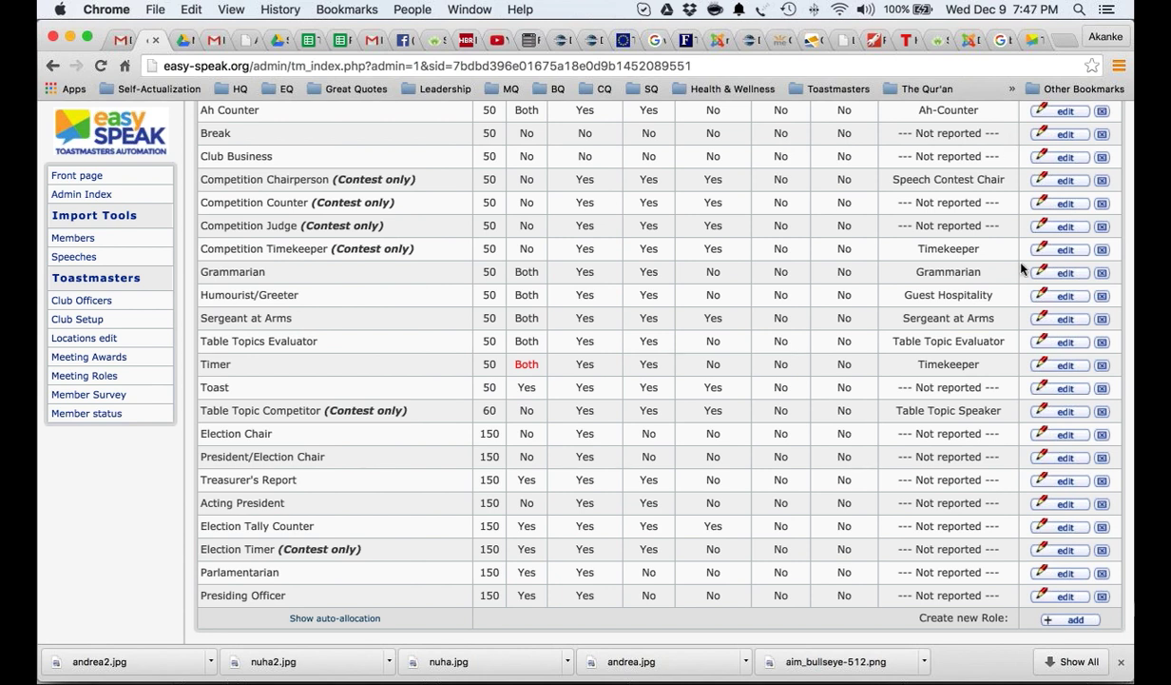
{"action": "scroll", "coordinate": [1022, 268], "scroll_direction": "up", "scroll_amount": 1}
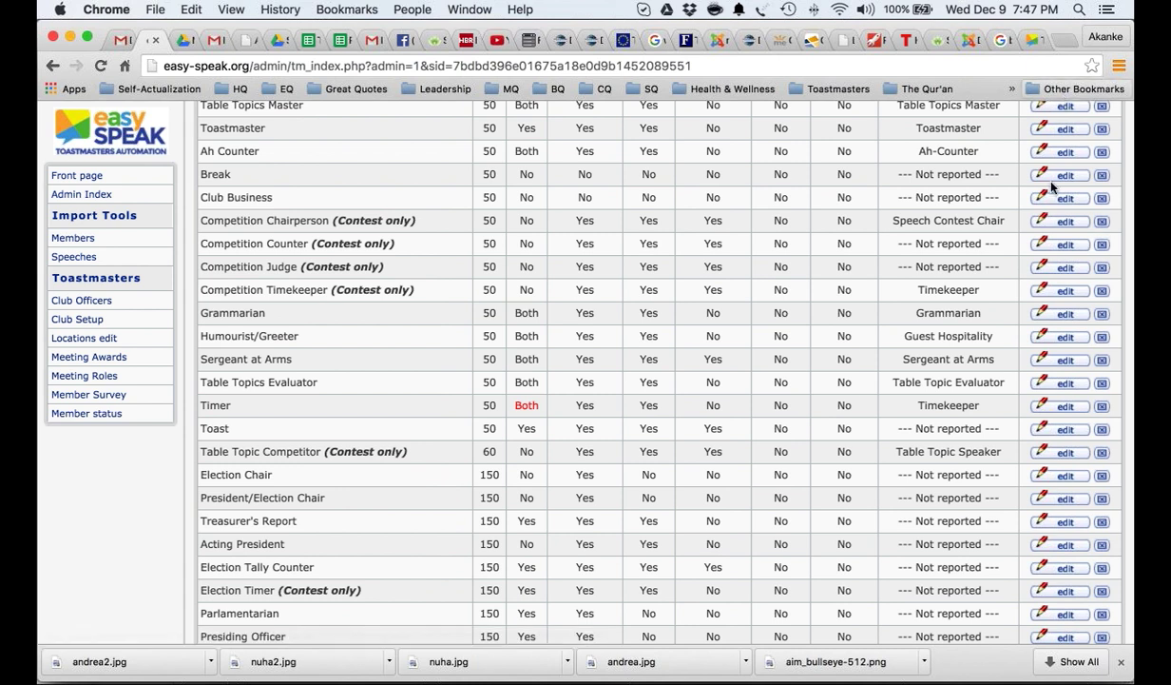
{"action": "scroll", "coordinate": [1076, 589], "scroll_direction": "down", "scroll_amount": 1}
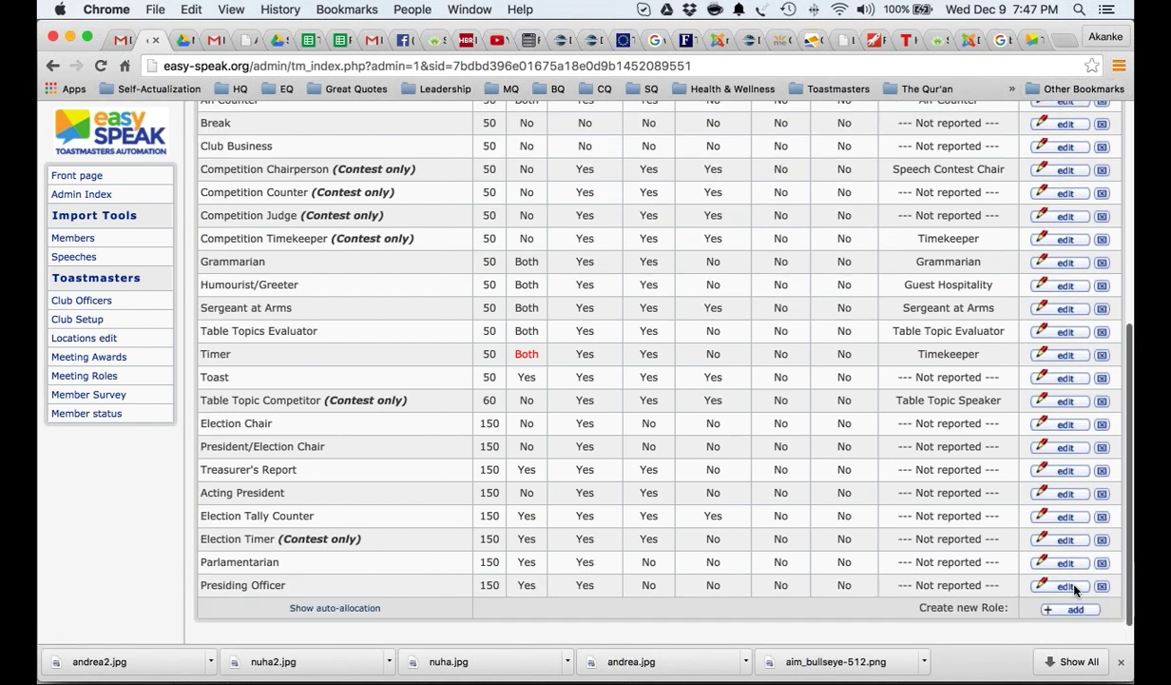
{"action": "scroll", "coordinate": [1076, 590], "scroll_direction": "down", "scroll_amount": 1}
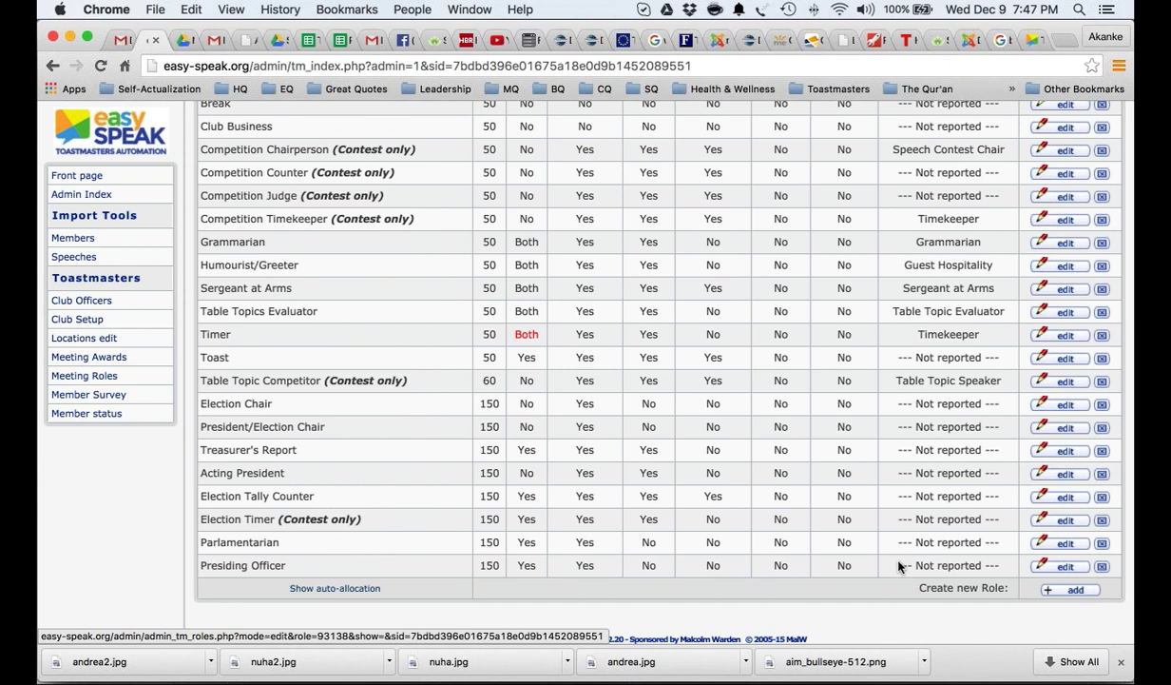
Review the Member Survey questions, then open the Member Status manager.
{"action": "left_click", "coordinate": [122, 396]}
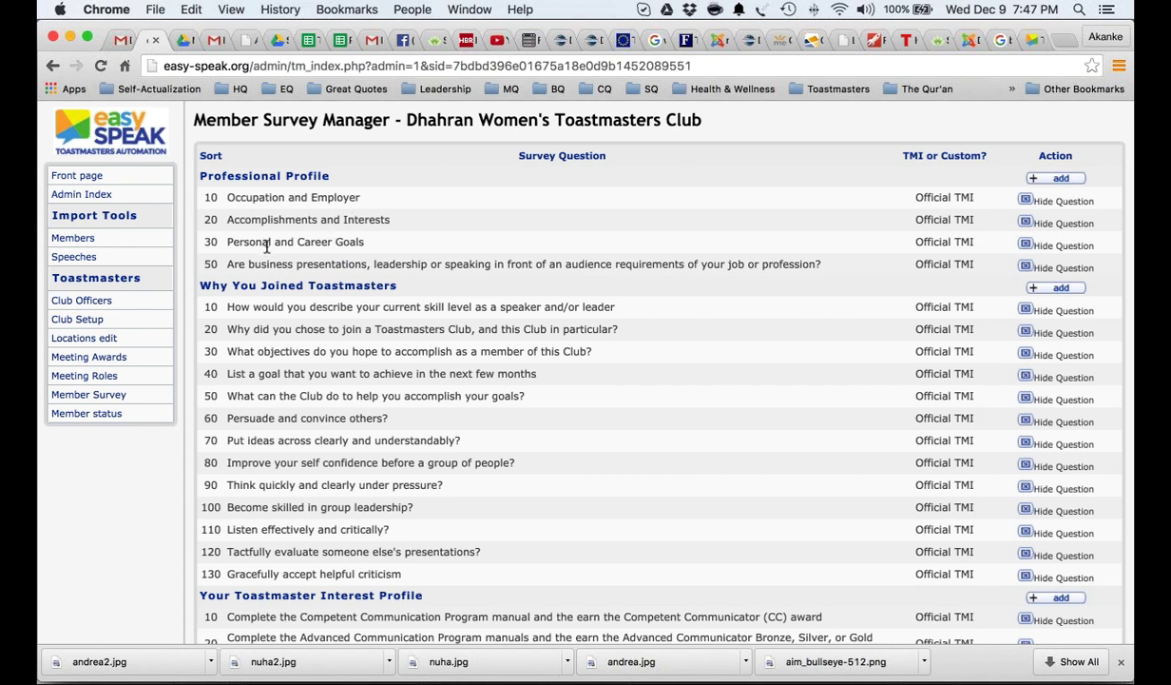
{"action": "scroll", "coordinate": [267, 252], "scroll_direction": "down", "scroll_amount": 1}
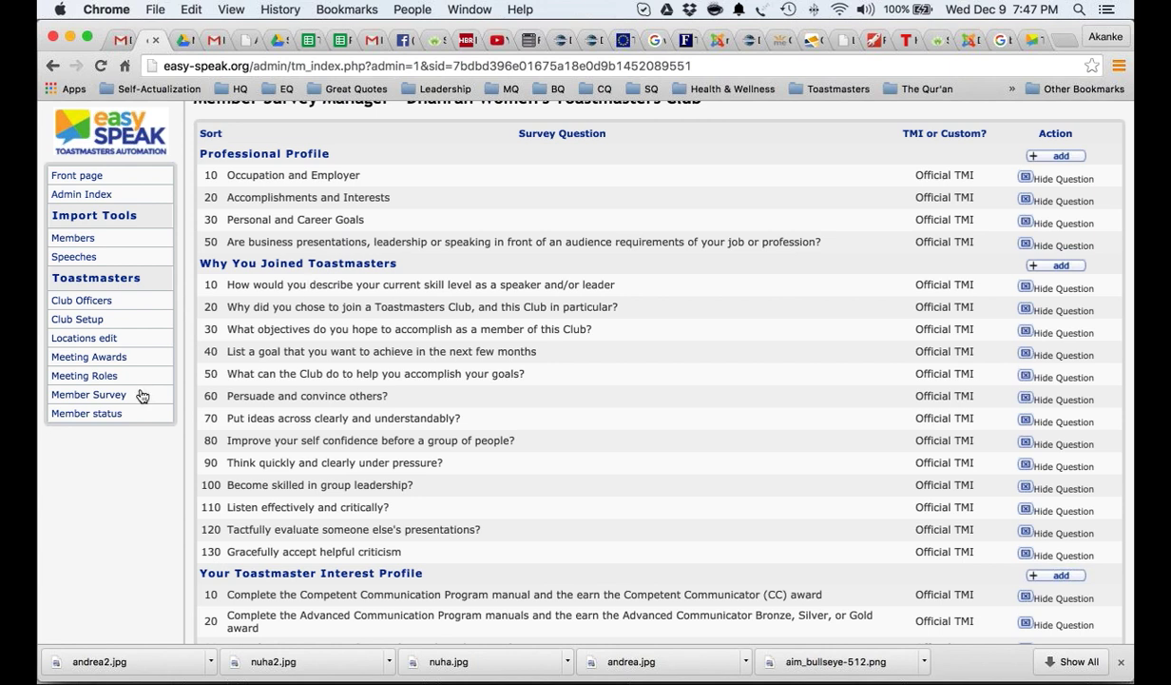
{"action": "left_click", "coordinate": [99, 416]}
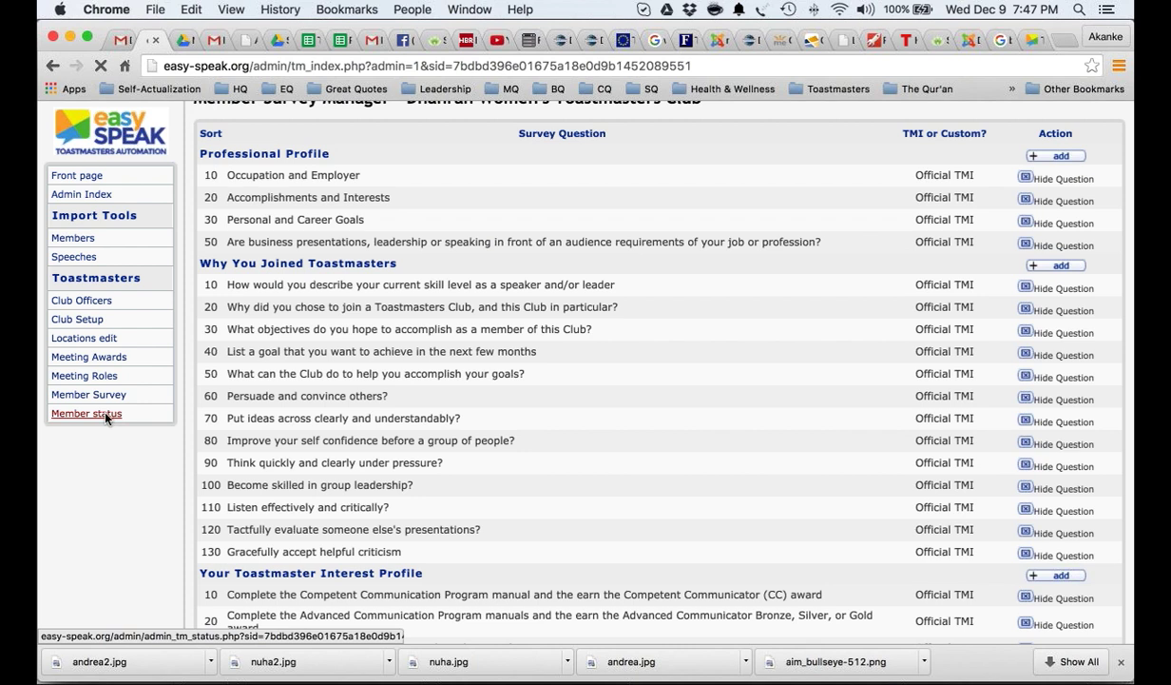
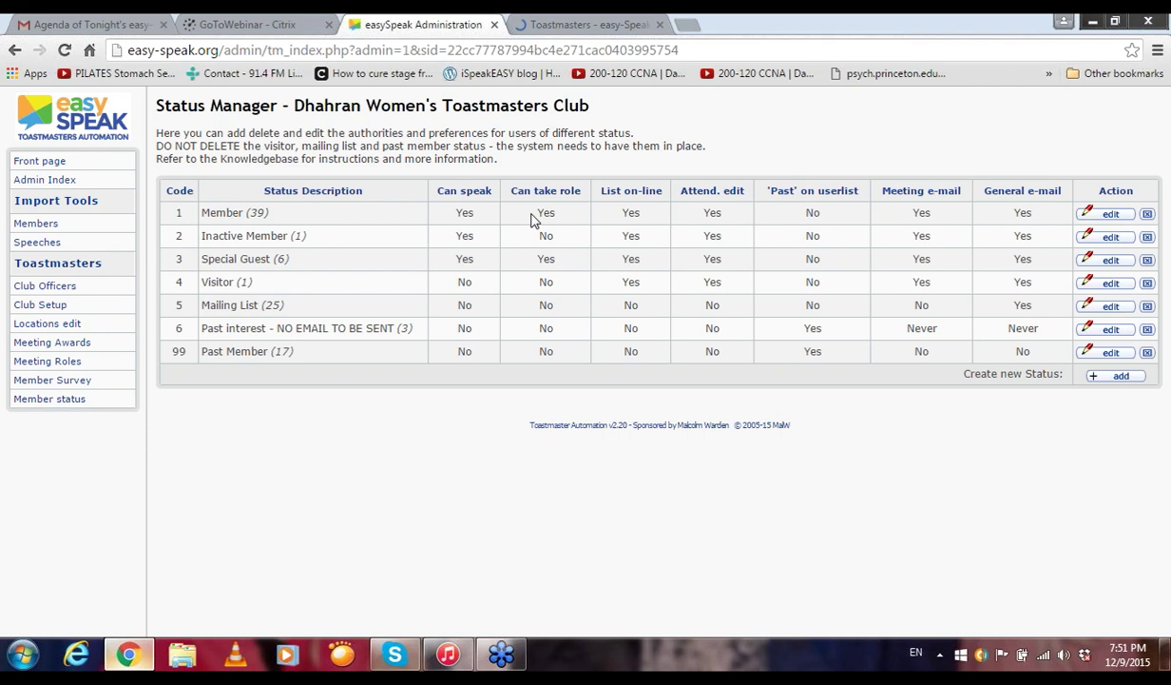
In Status Manager, open the Edit Member Status form for code 1, Member.
{"action": "left_click", "coordinate": [532, 218]}
{"action": "left_click", "coordinate": [1148, 34]}
{"action": "left_click", "coordinate": [1148, 26]}
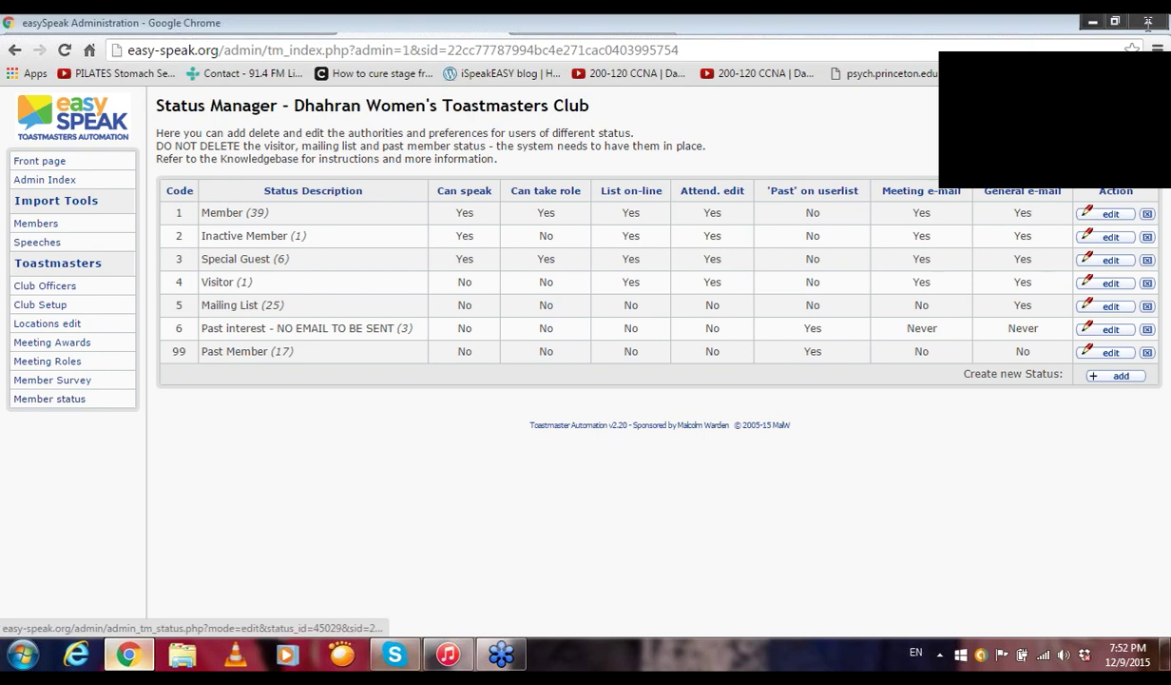
{"action": "left_click", "coordinate": [1147, 22]}
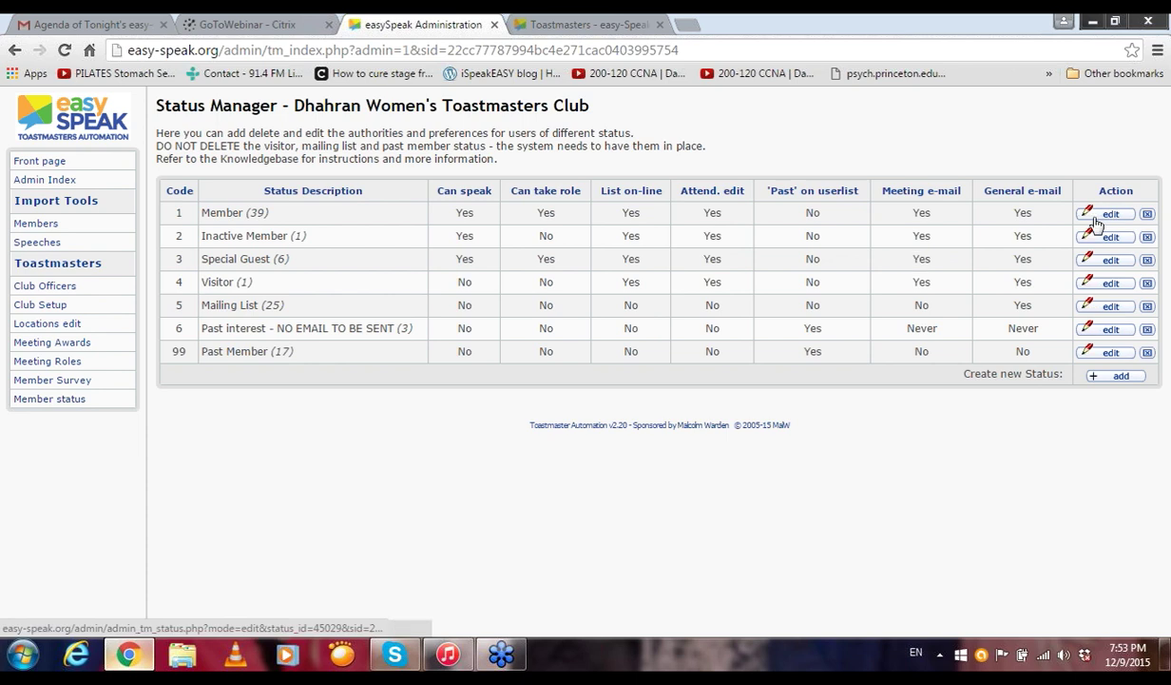
{"action": "left_click", "coordinate": [1103, 215]}
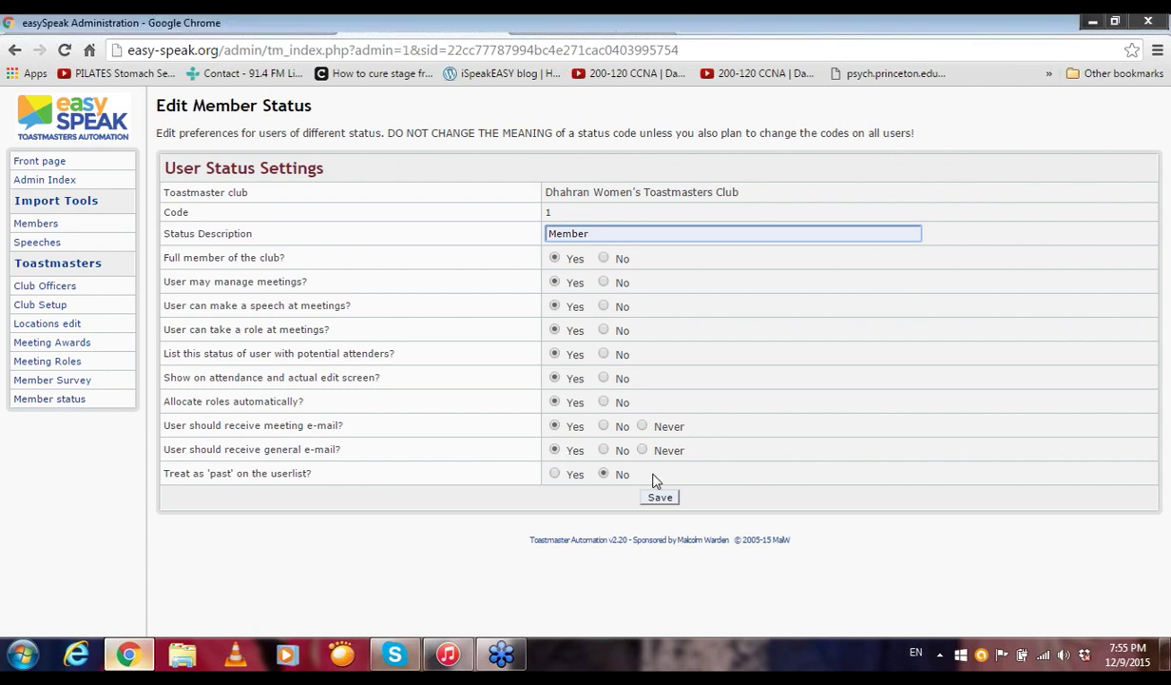
Save the Member status settings so status 1 is reported as edited successfully.
{"action": "left_click", "coordinate": [662, 501]}
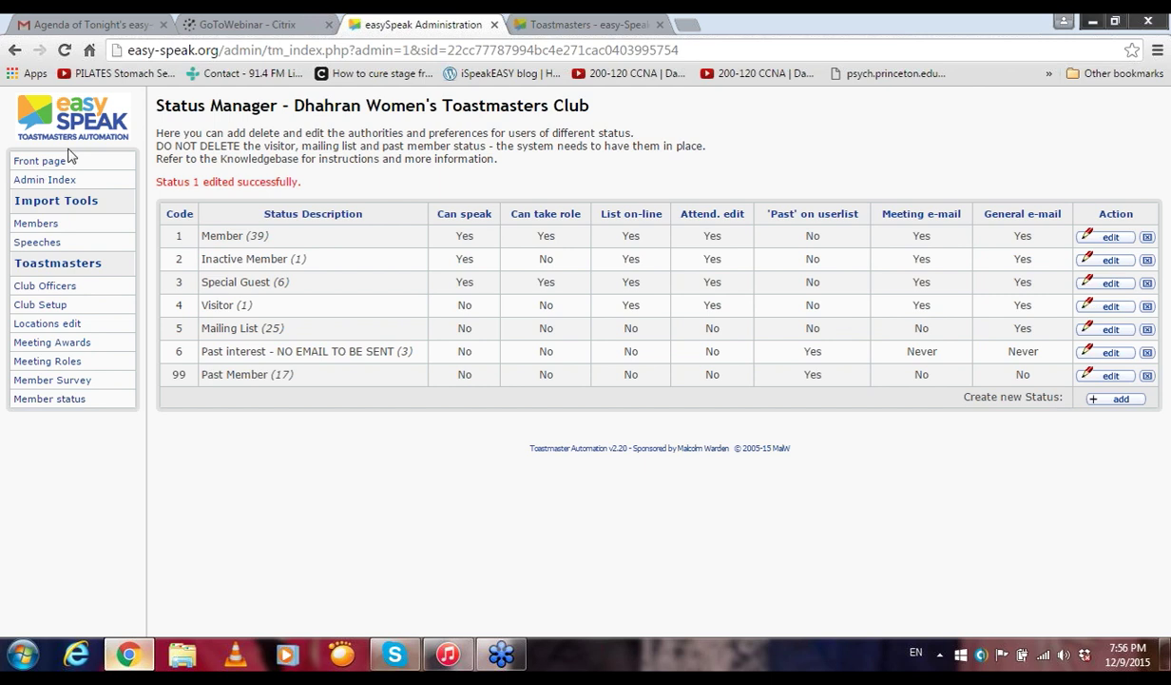
{"action": "left_click", "coordinate": [39, 163]}
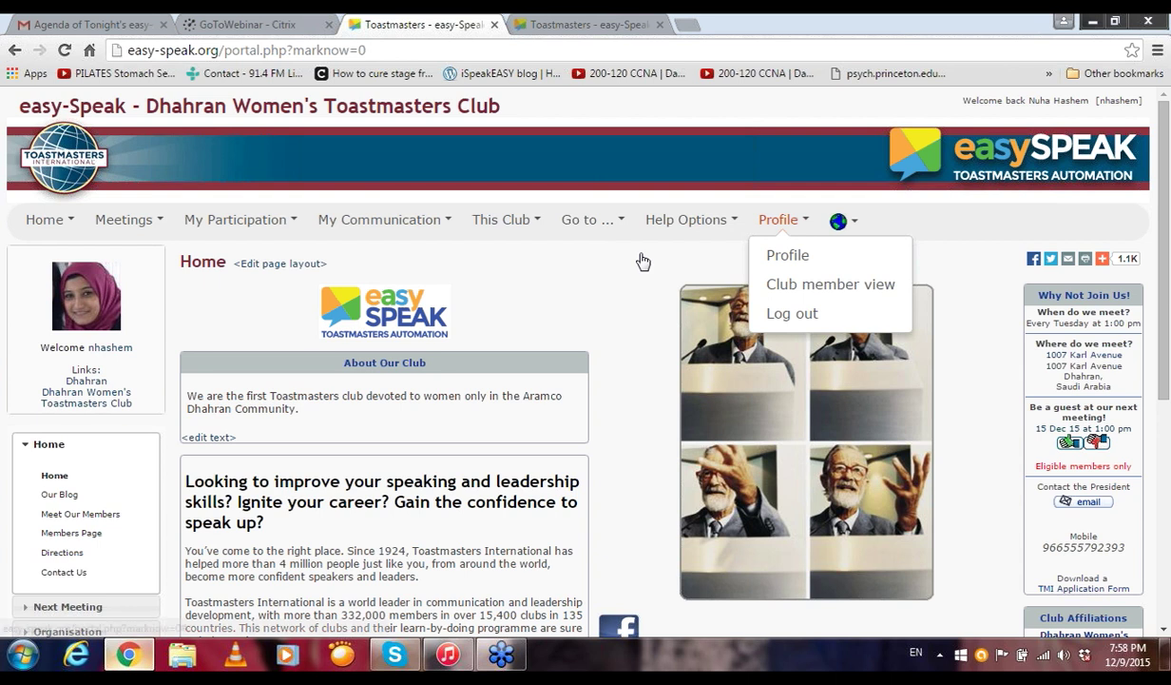
{"action": "left_click", "coordinate": [590, 222]}
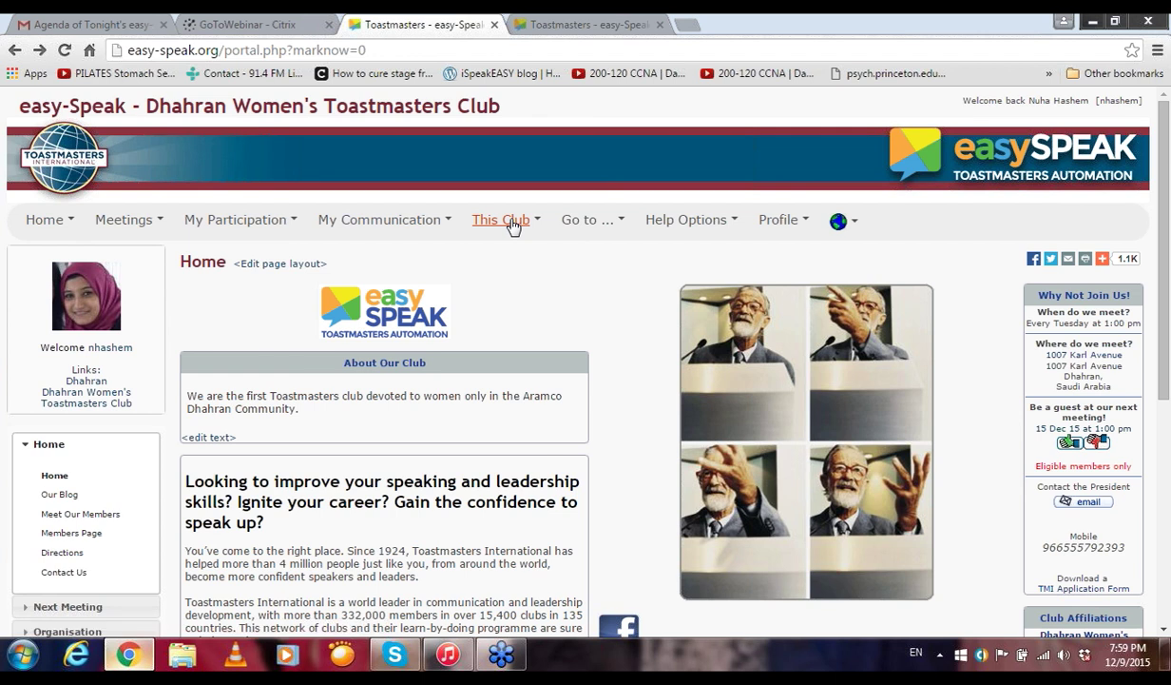
Go to the club's User List from the This Club menu.
{"action": "left_click", "coordinate": [512, 225]}
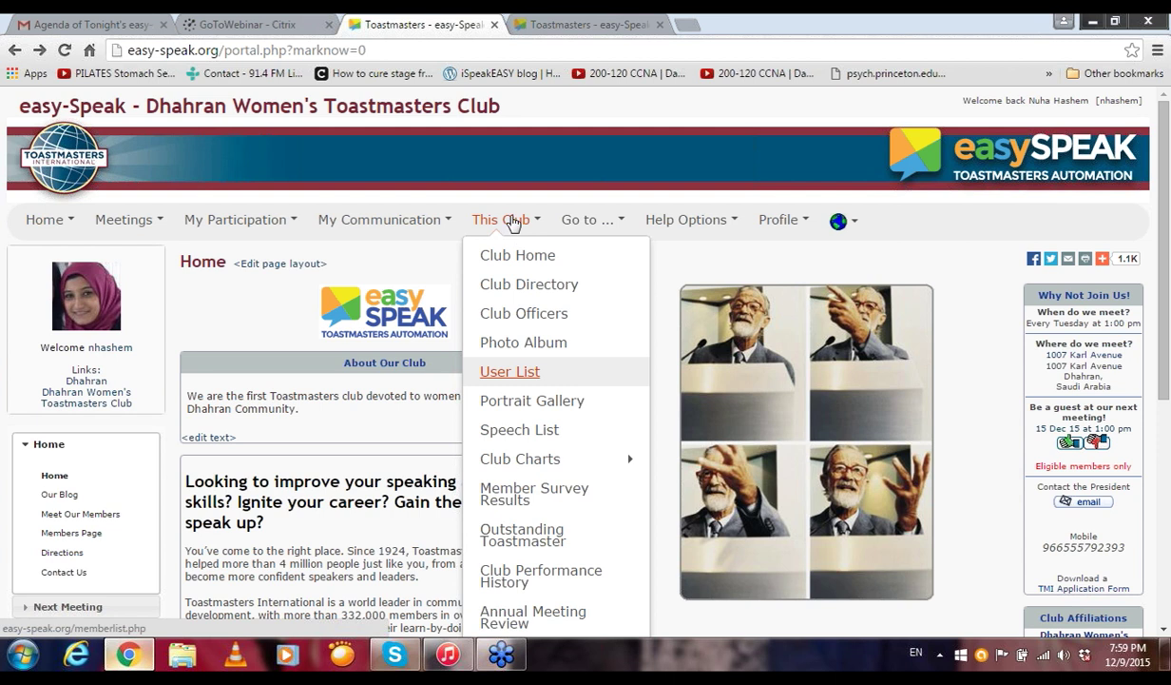
{"action": "left_click", "coordinate": [514, 374]}
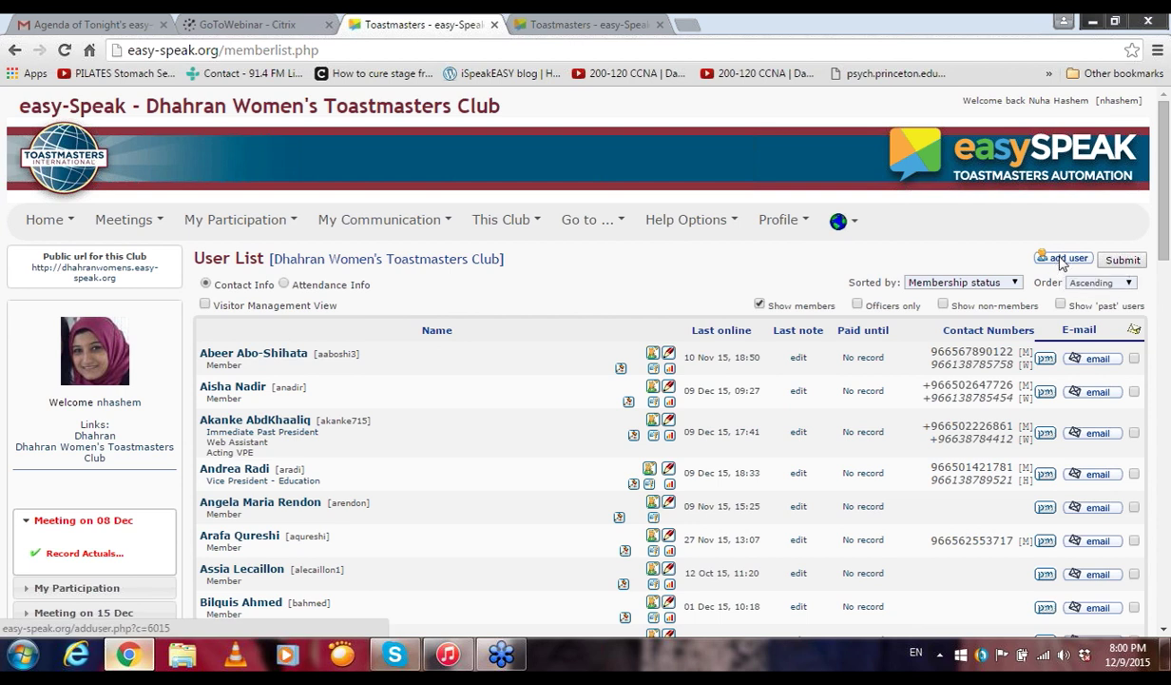
Toggle Show non-members and open the Add User to Dhahran Women's Toastmasters Club form.
{"action": "left_click", "coordinate": [1062, 263]}
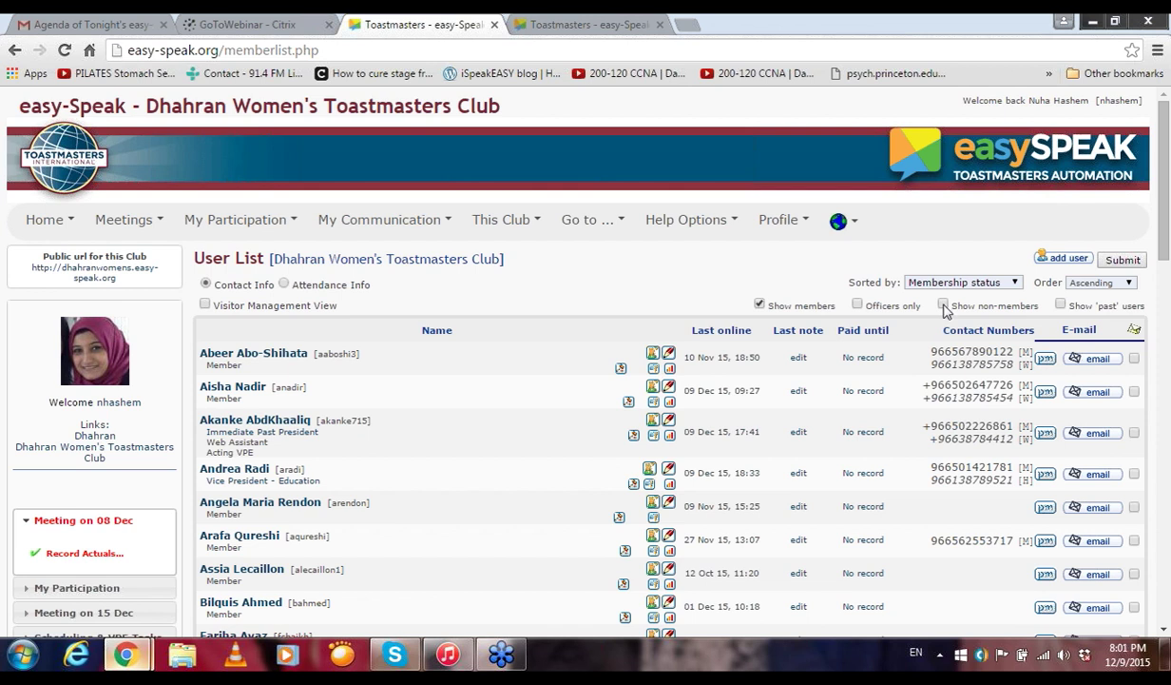
{"action": "left_click", "coordinate": [944, 308]}
{"action": "left_click", "coordinate": [943, 307]}
{"action": "mouse_move", "coordinate": [125, 654]}
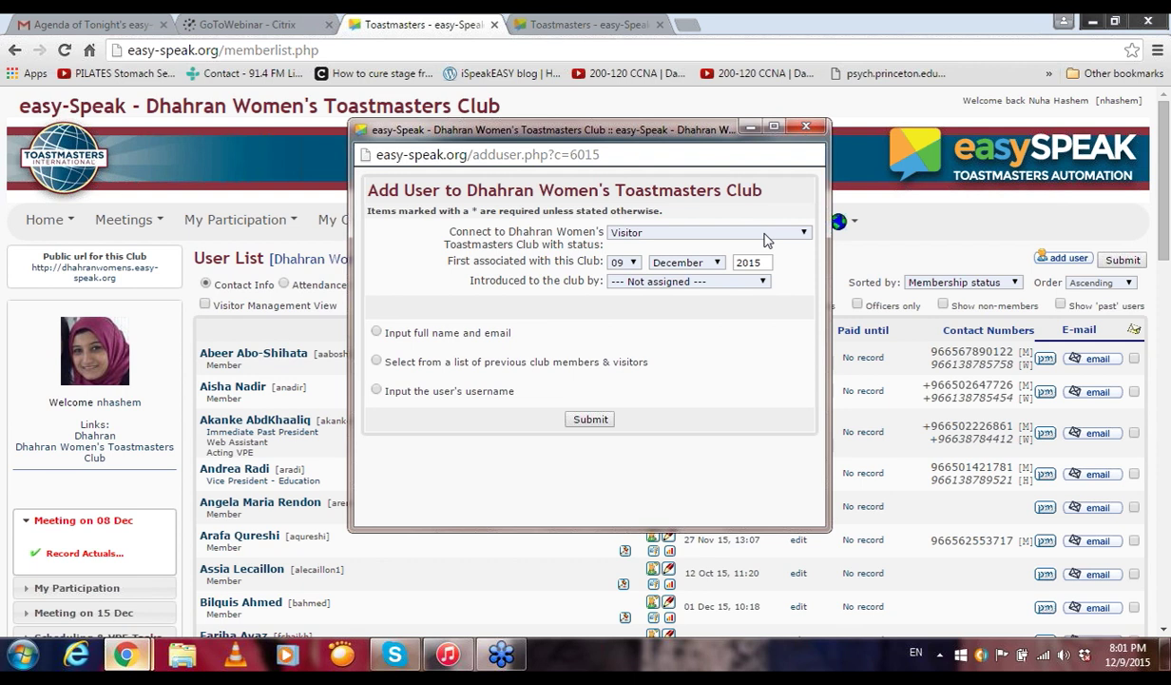
Set the new user's status to Member and leave the introducer as Not assigned.
{"action": "left_click", "coordinate": [765, 235]}
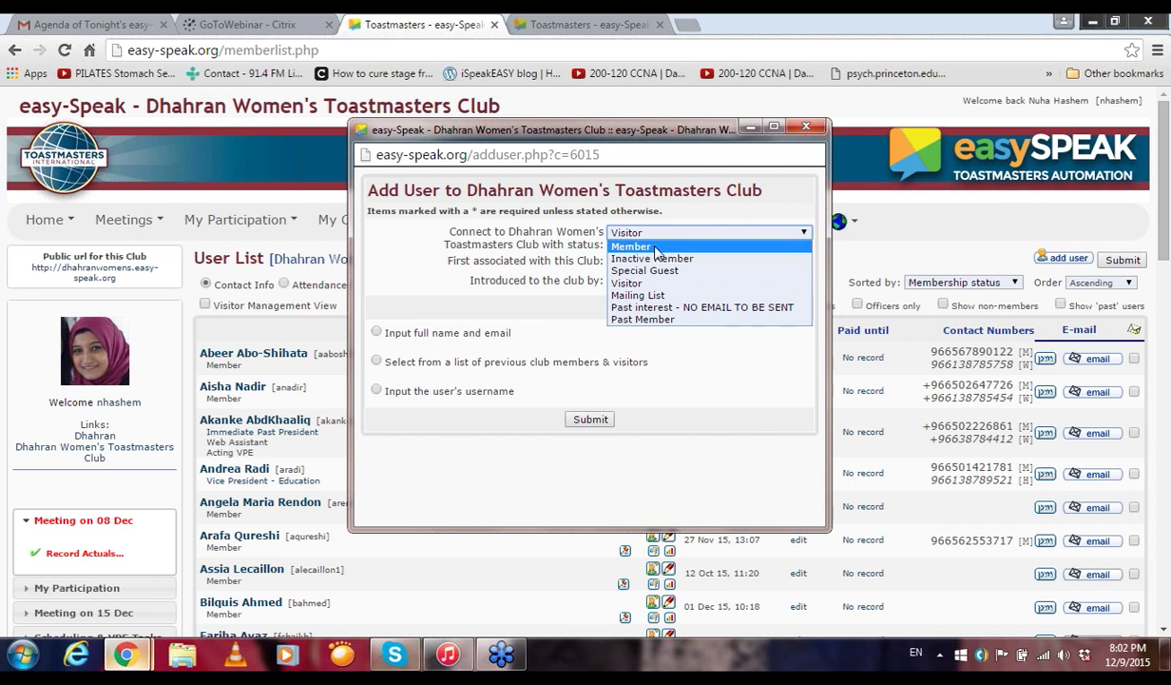
{"action": "left_click", "coordinate": [655, 249]}
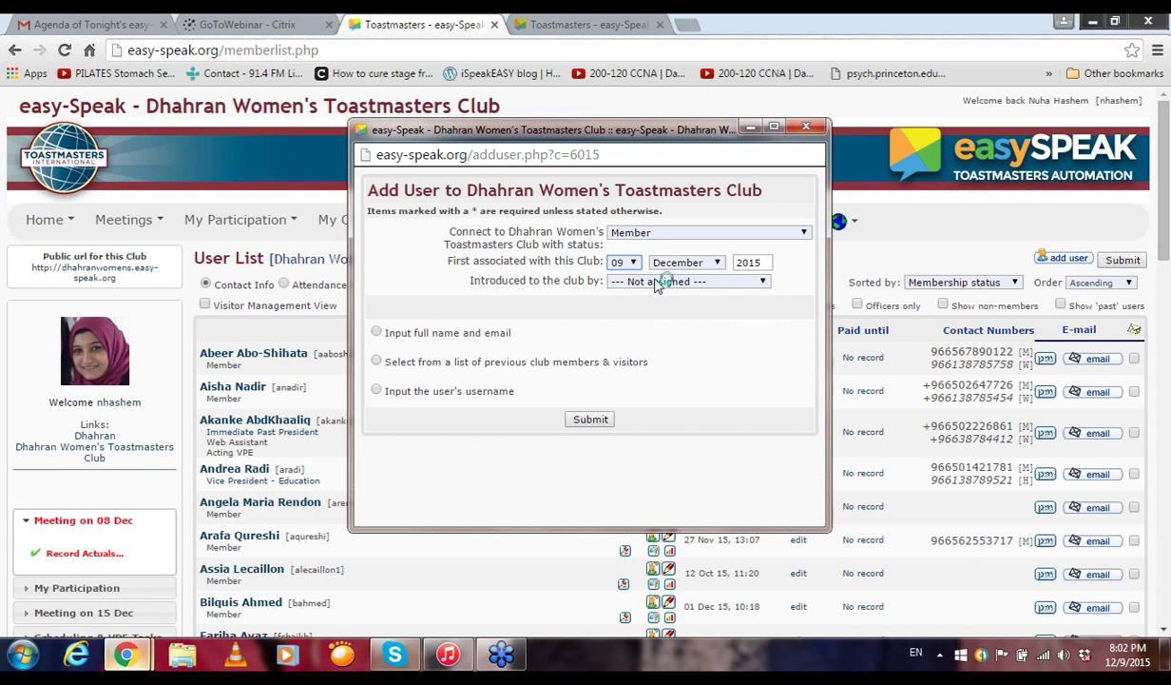
{"action": "left_click", "coordinate": [654, 282]}
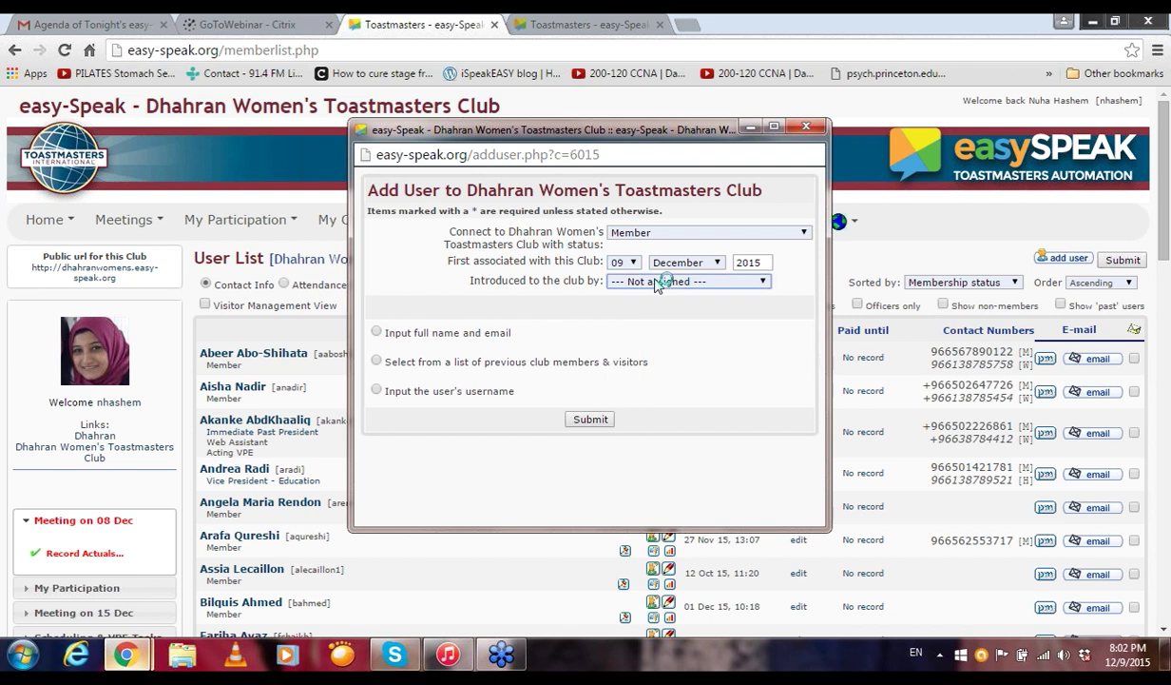
{"action": "left_click", "coordinate": [656, 282]}
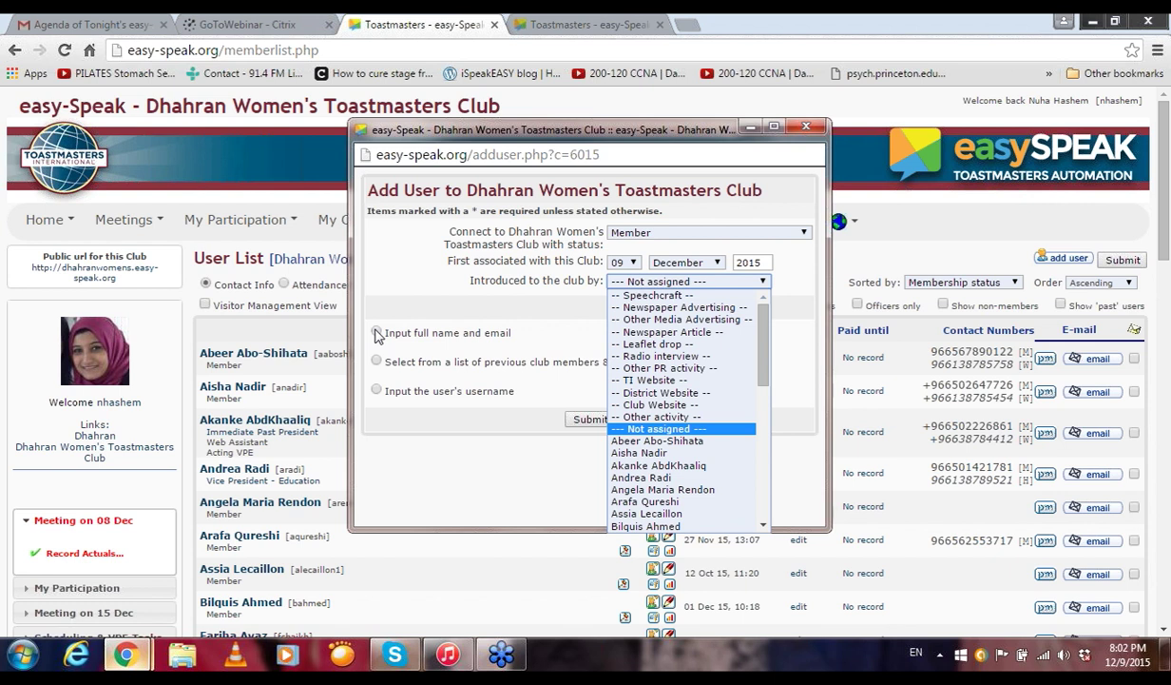
{"action": "left_click", "coordinate": [378, 334]}
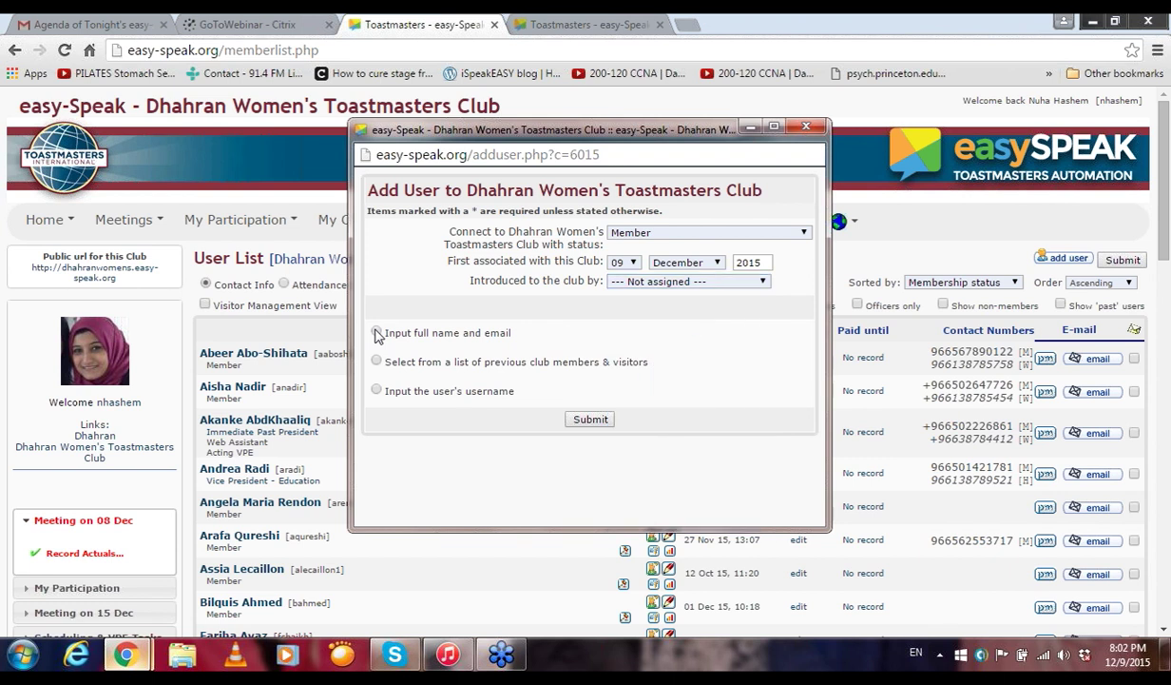
Choose full name and e-mail entry and fill in the user's first and family names.
{"action": "left_click", "coordinate": [377, 332]}
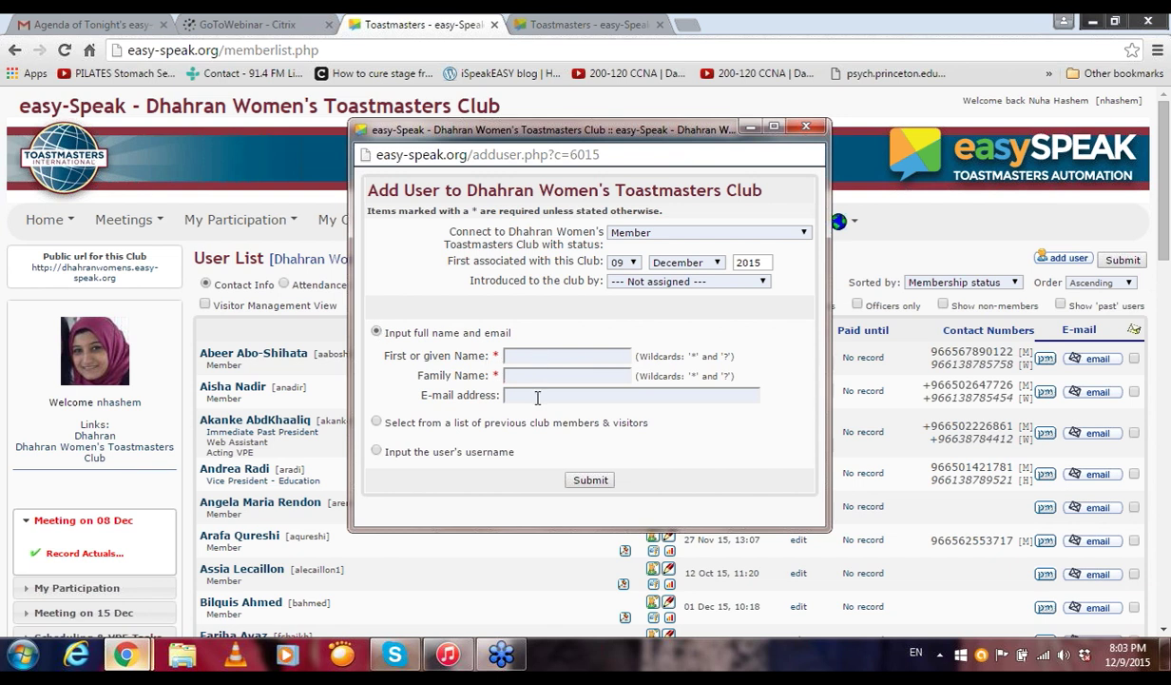
{"action": "left_click", "coordinate": [376, 450]}
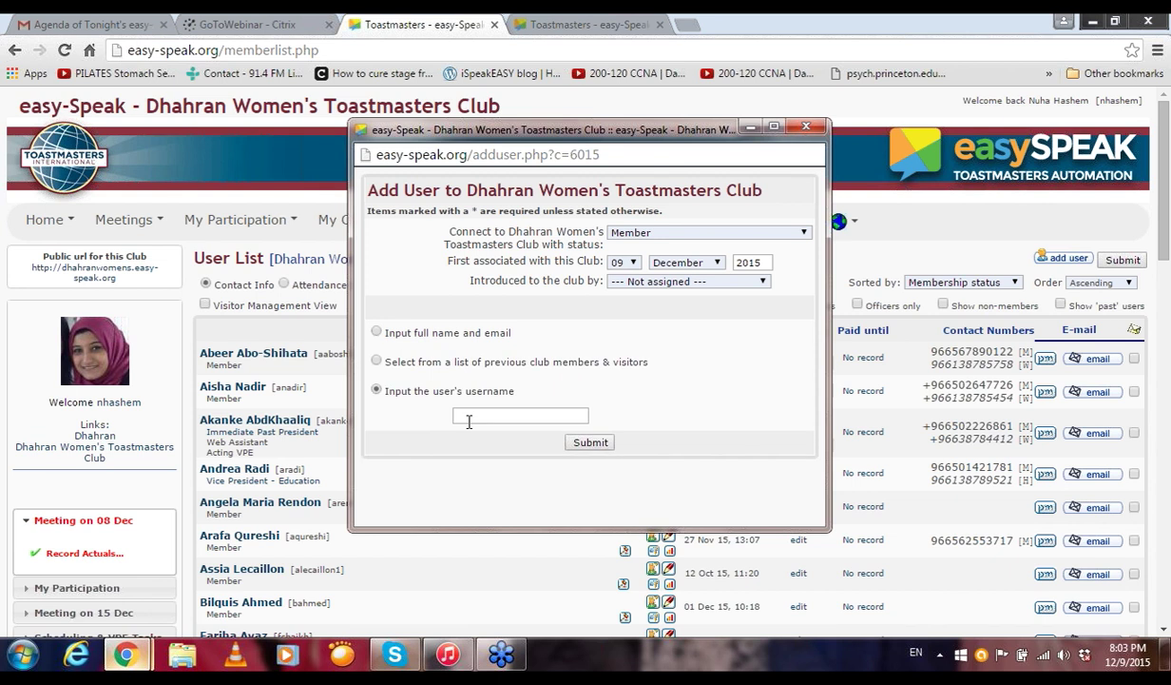
{"action": "left_click", "coordinate": [442, 335]}
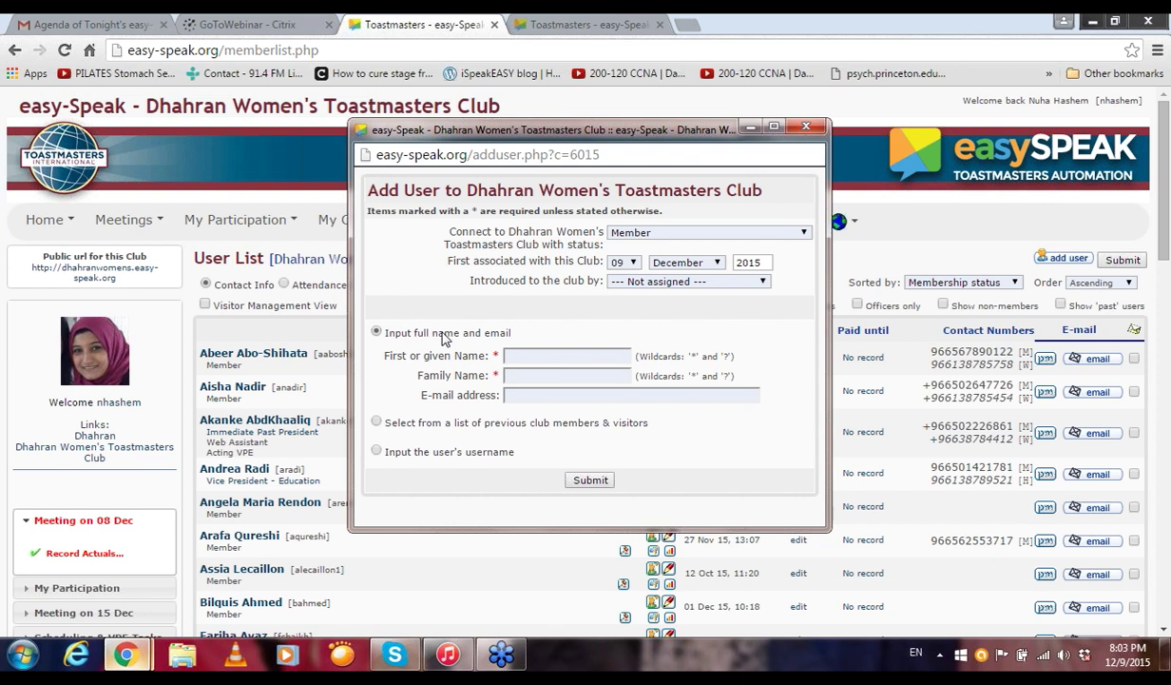
{"action": "left_click", "coordinate": [558, 354]}
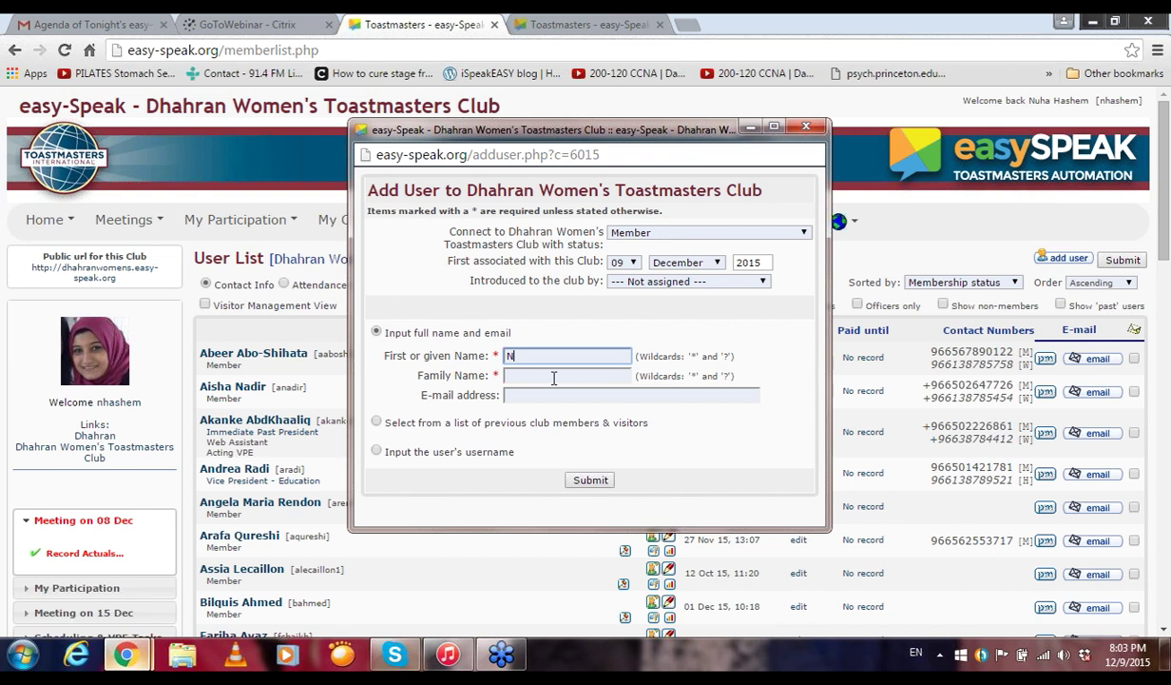
{"action": "left_click", "coordinate": [553, 378]}
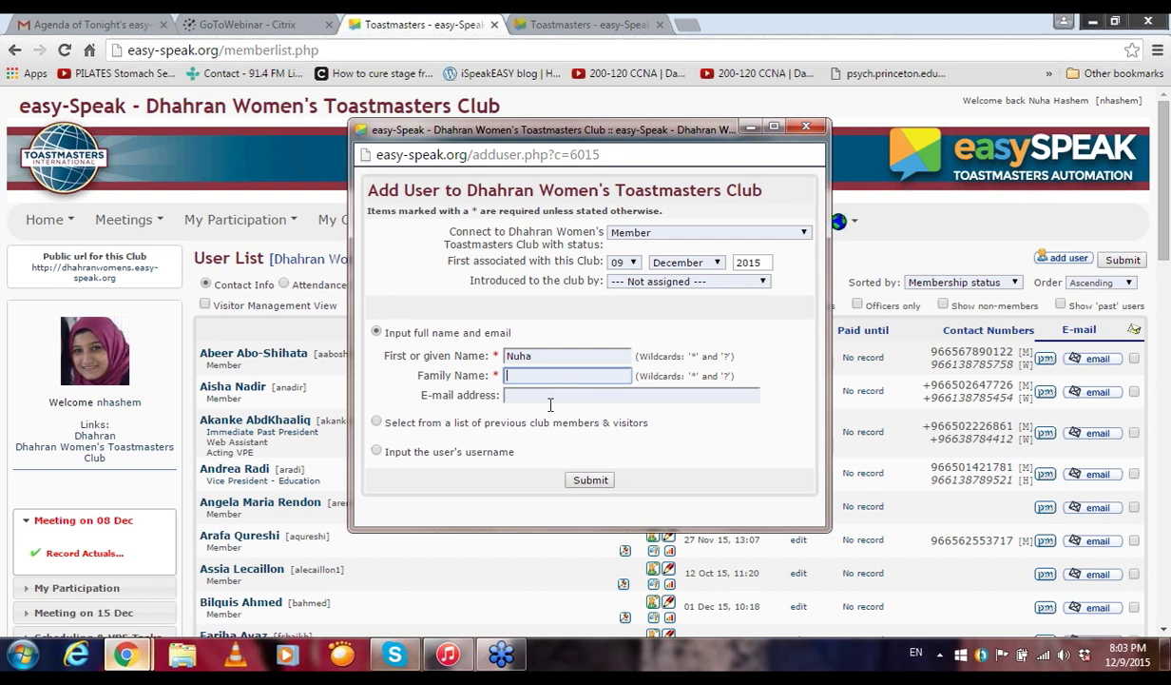
Paste and correct the user's e-mail address, then submit the form.
{"action": "key", "text": "Tab"}
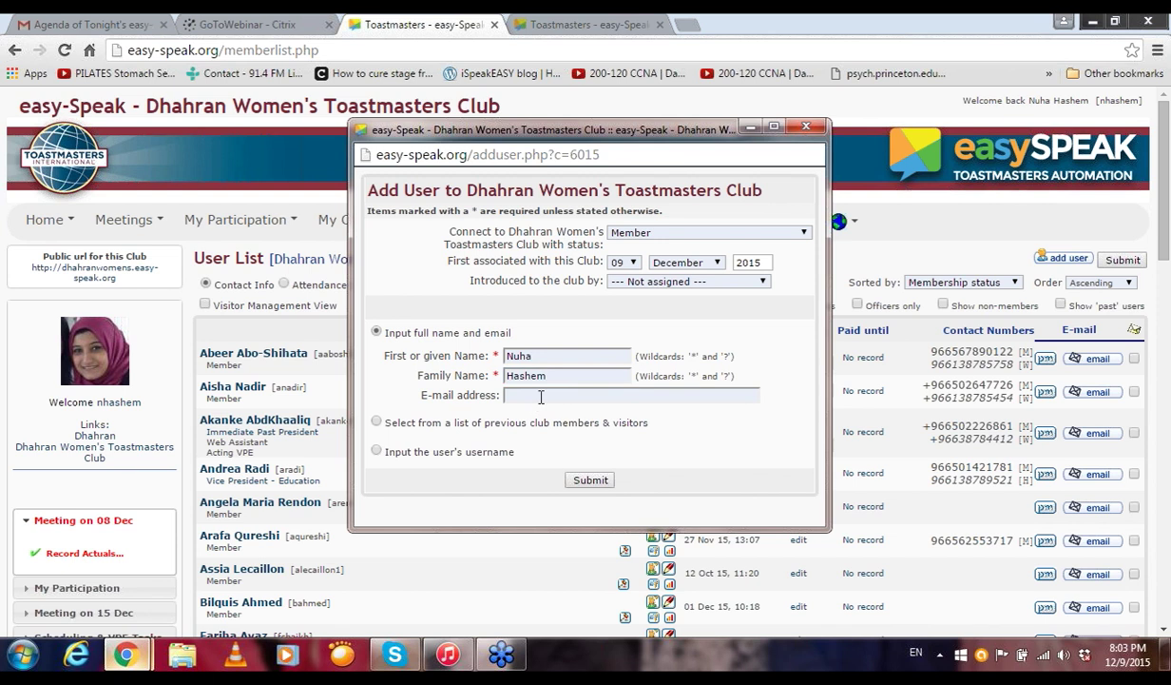
{"action": "left_click", "coordinate": [669, 397]}
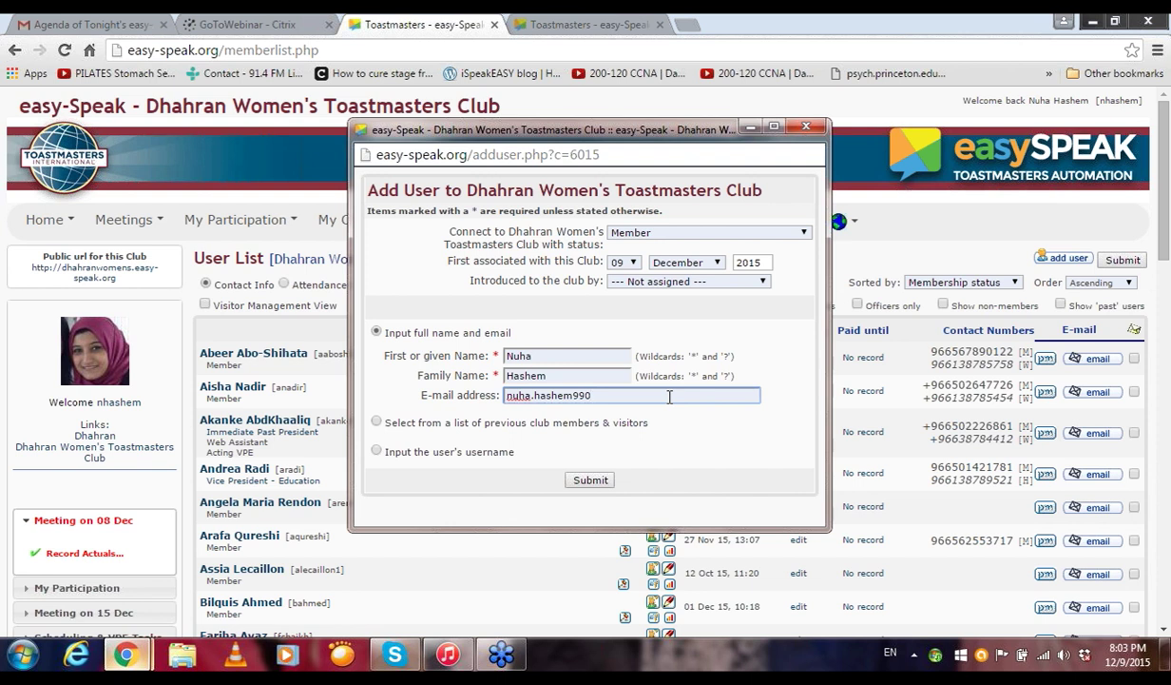
{"action": "left_click", "coordinate": [598, 482]}
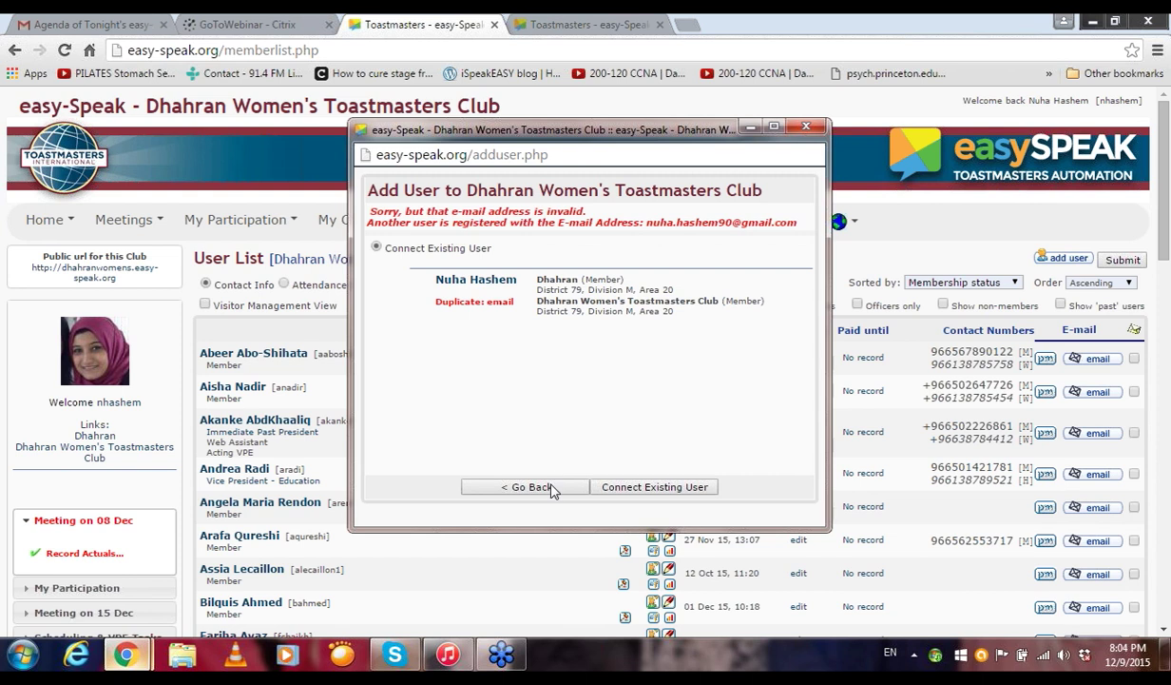
Go back and re-enter the user as District 79 with the district's webinar e-mail.
{"action": "left_click", "coordinate": [554, 488]}
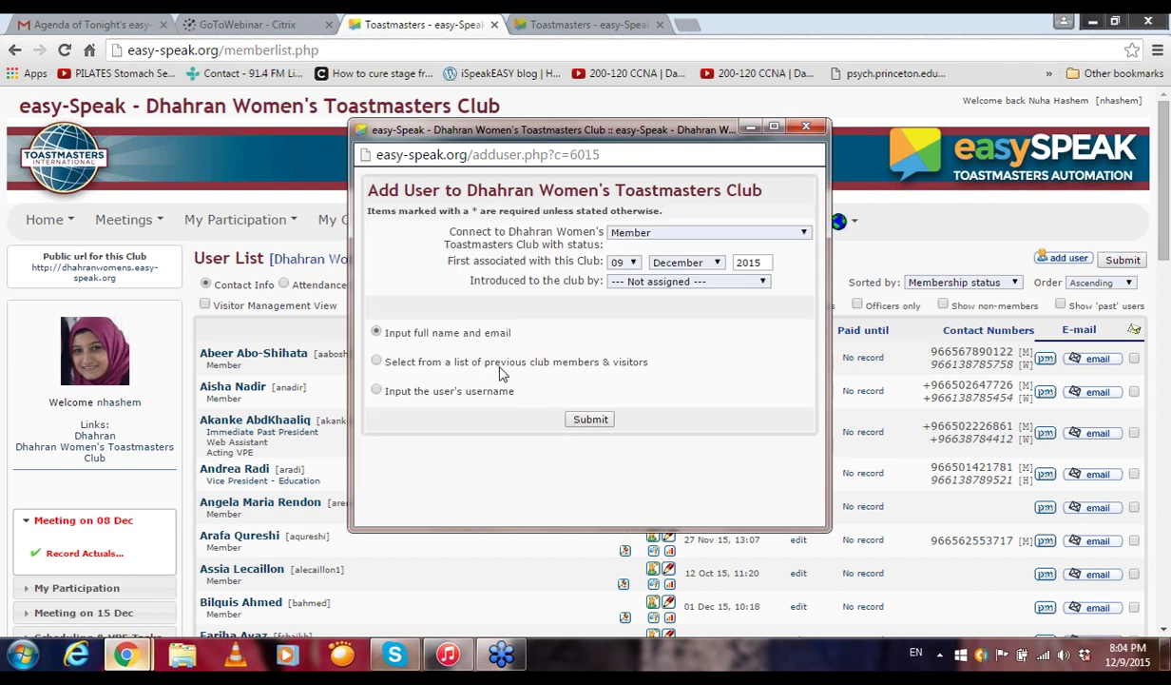
{"action": "left_click", "coordinate": [376, 332]}
{"action": "left_click", "coordinate": [378, 332]}
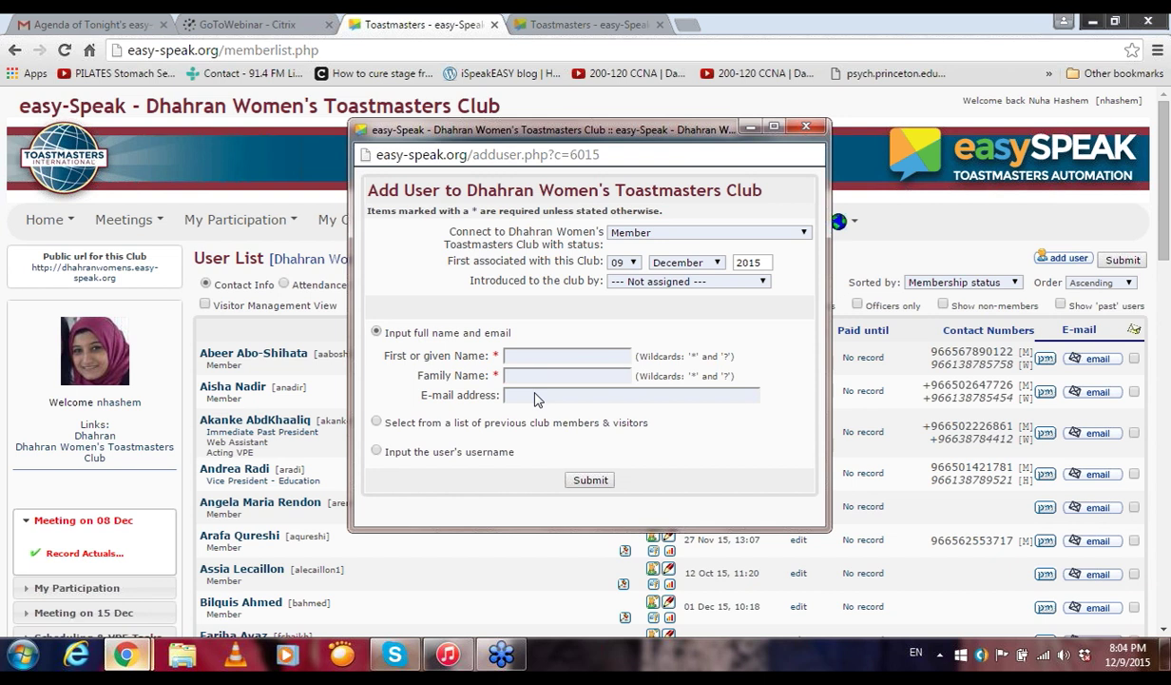
{"action": "left_click", "coordinate": [618, 392]}
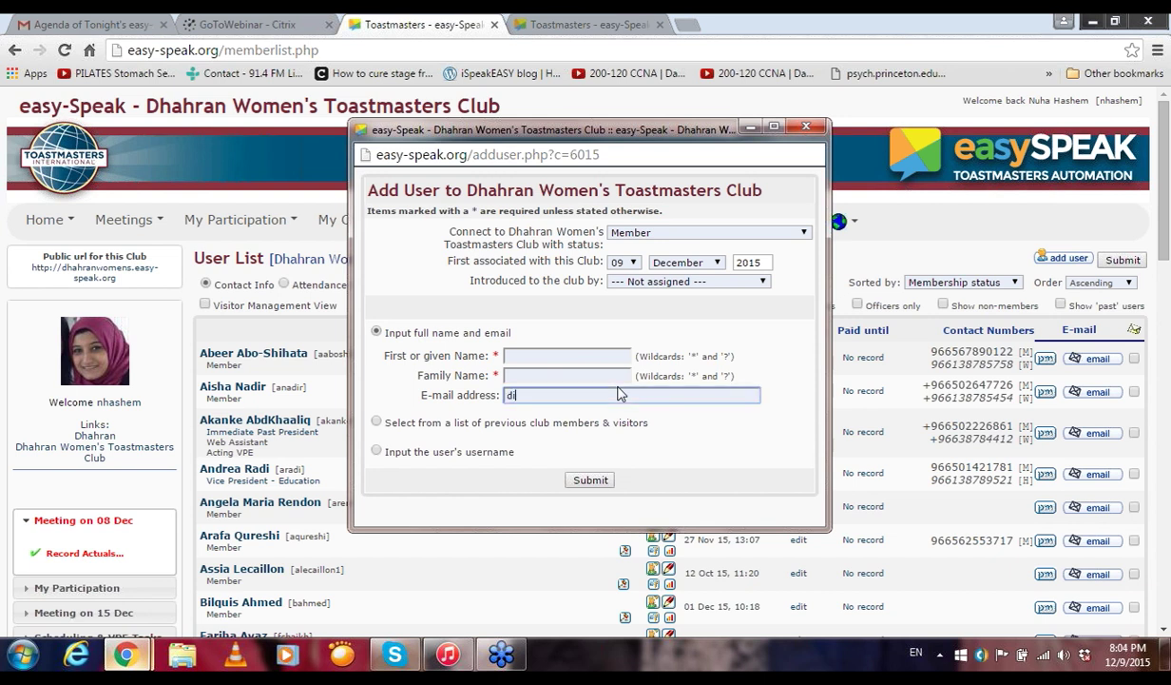
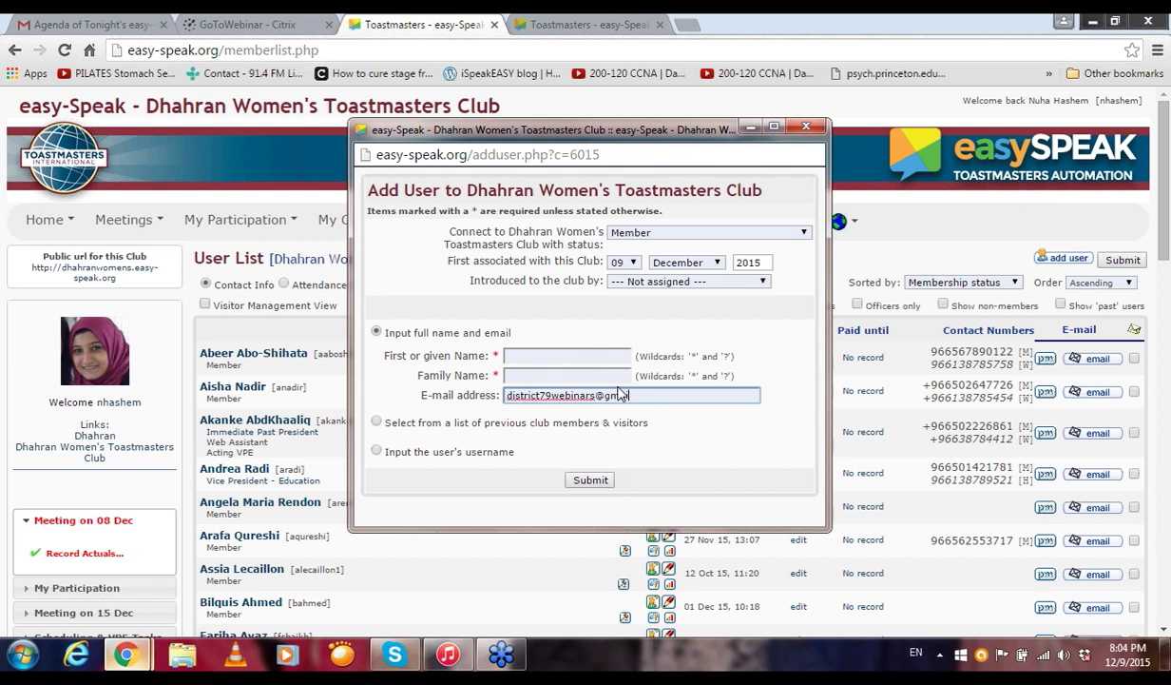
{"action": "left_click", "coordinate": [517, 357]}
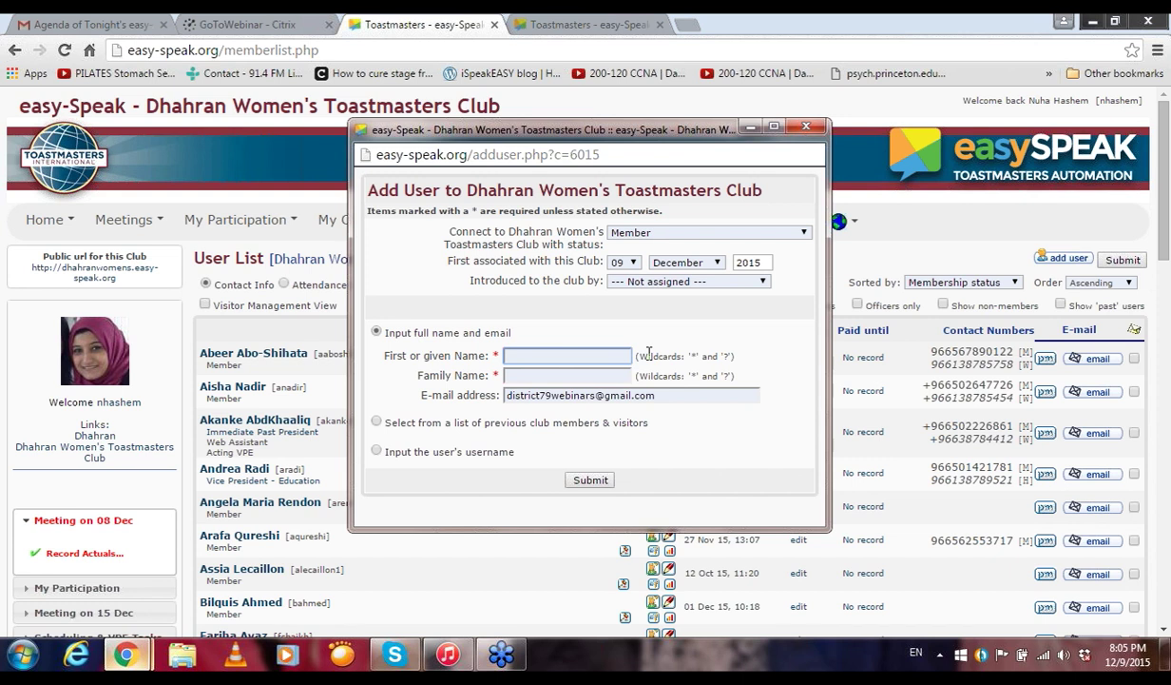
{"action": "type", "text": "District"}
{"action": "left_click", "coordinate": [554, 375]}
{"action": "type", "text": "79"}
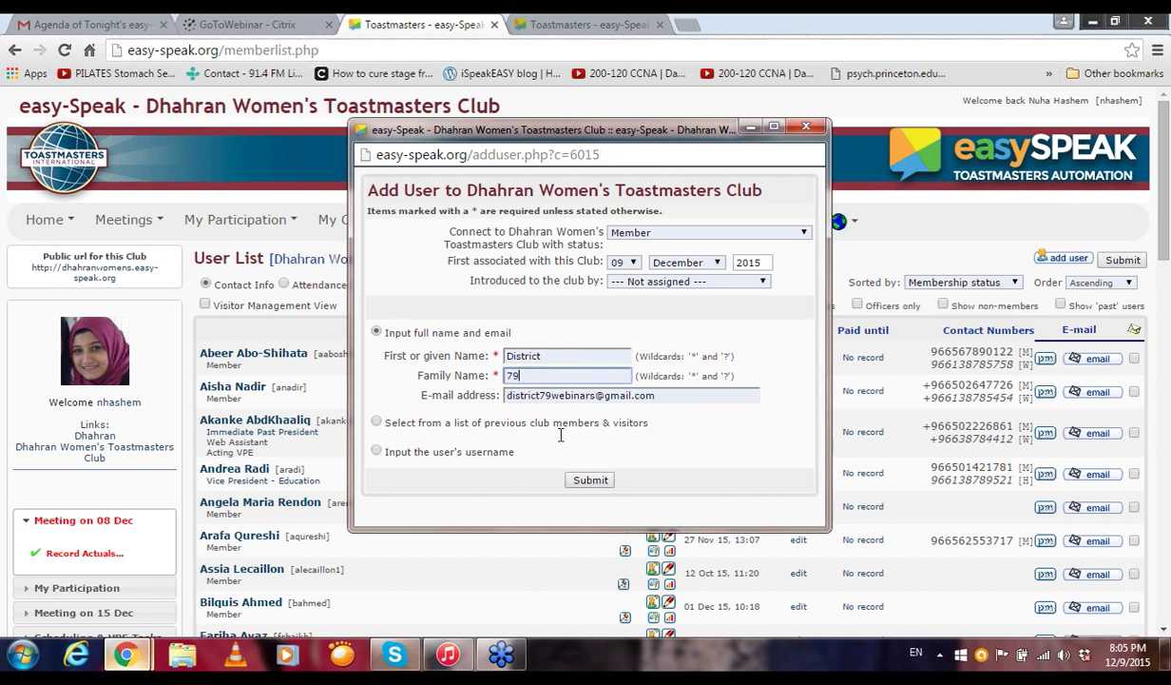
{"action": "left_click", "coordinate": [593, 481]}
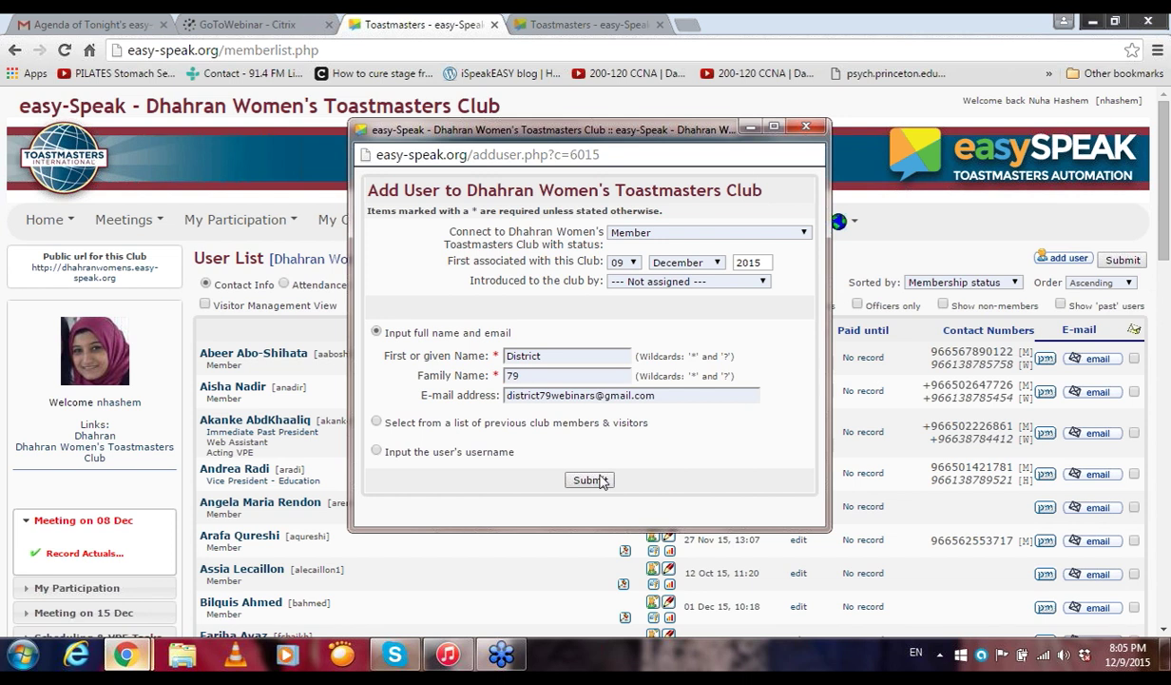
Submit the District 79 user details and bring the club's User List to the front.
{"action": "left_click", "coordinate": [600, 481]}
{"action": "key", "text": "Return"}
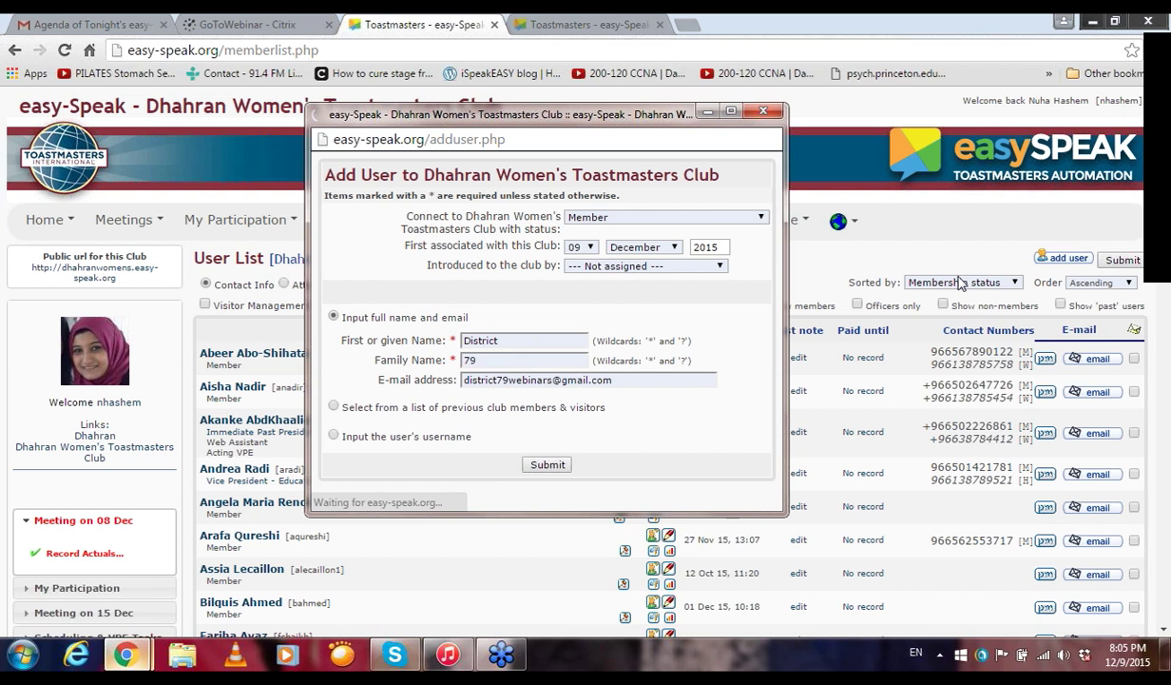
{"action": "left_click", "coordinate": [1063, 259]}
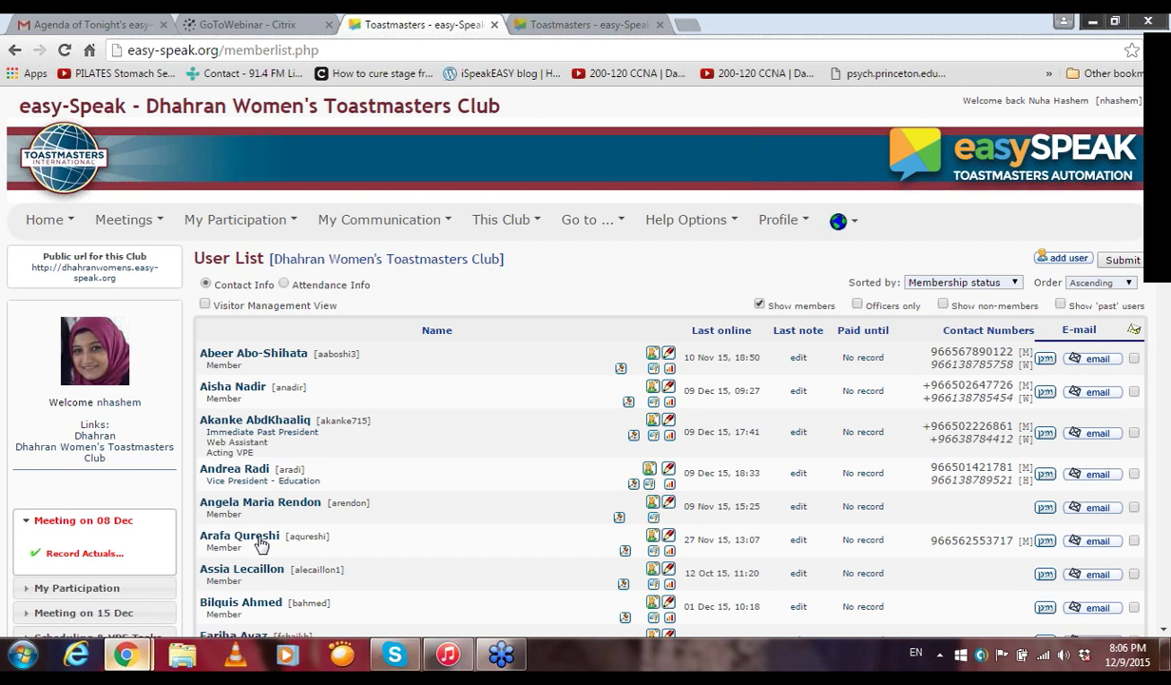
{"action": "left_click", "coordinate": [257, 539]}
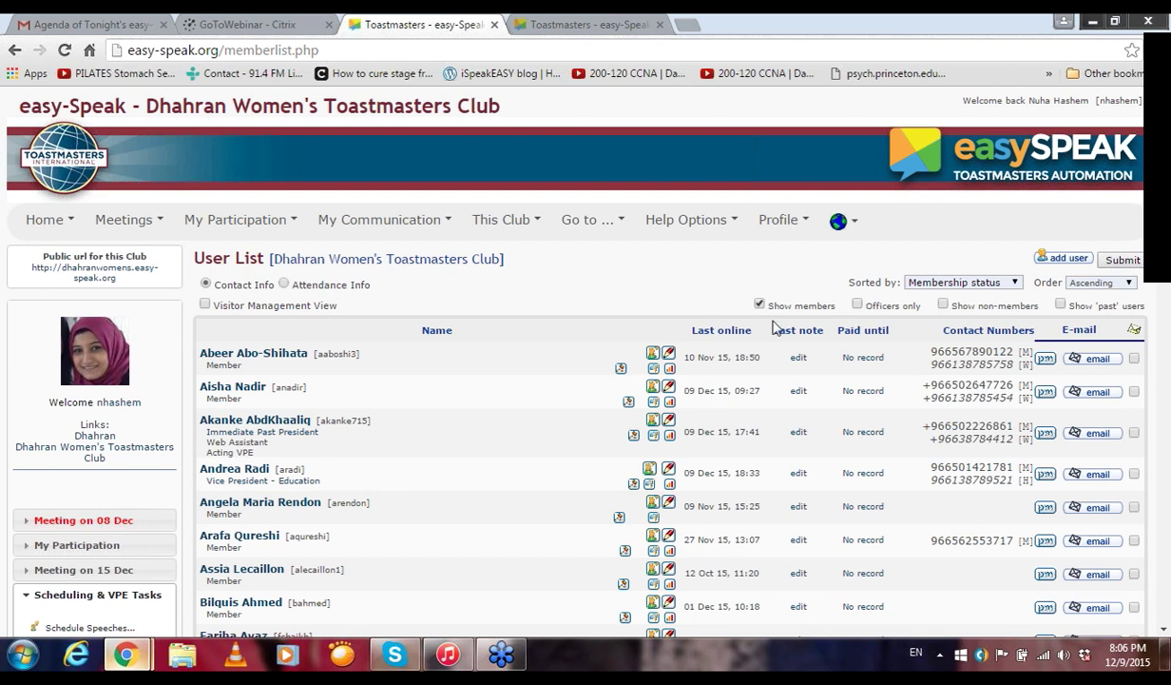
{"action": "key", "text": "super+2"}
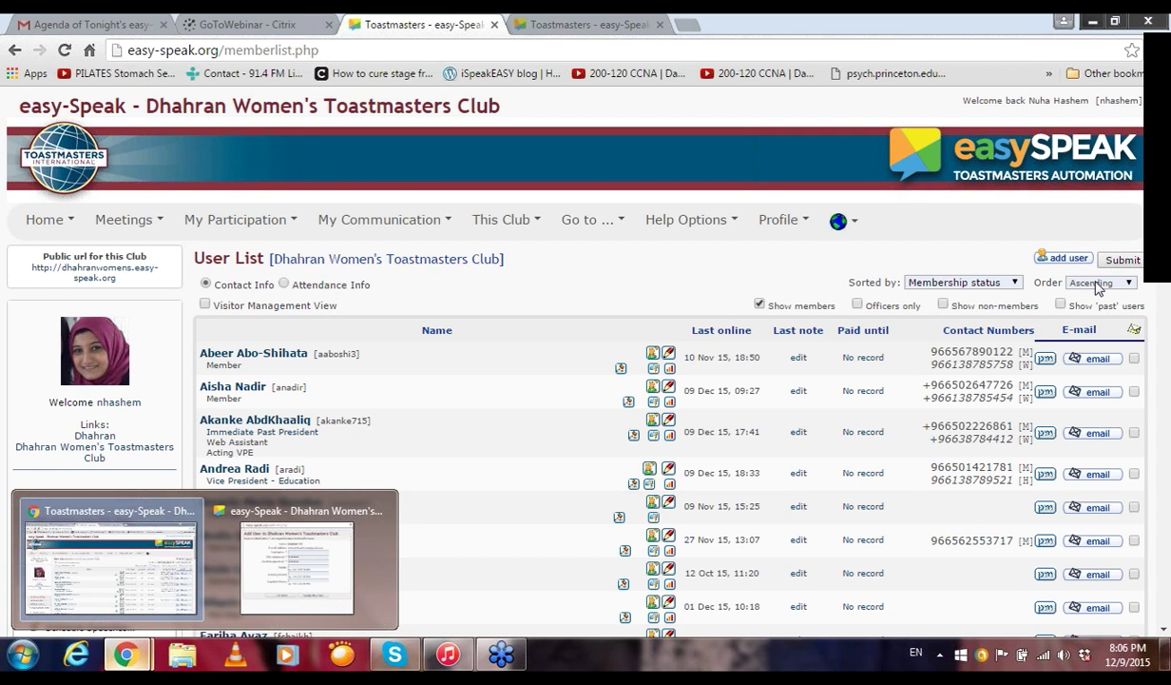
{"action": "left_click", "coordinate": [1098, 284]}
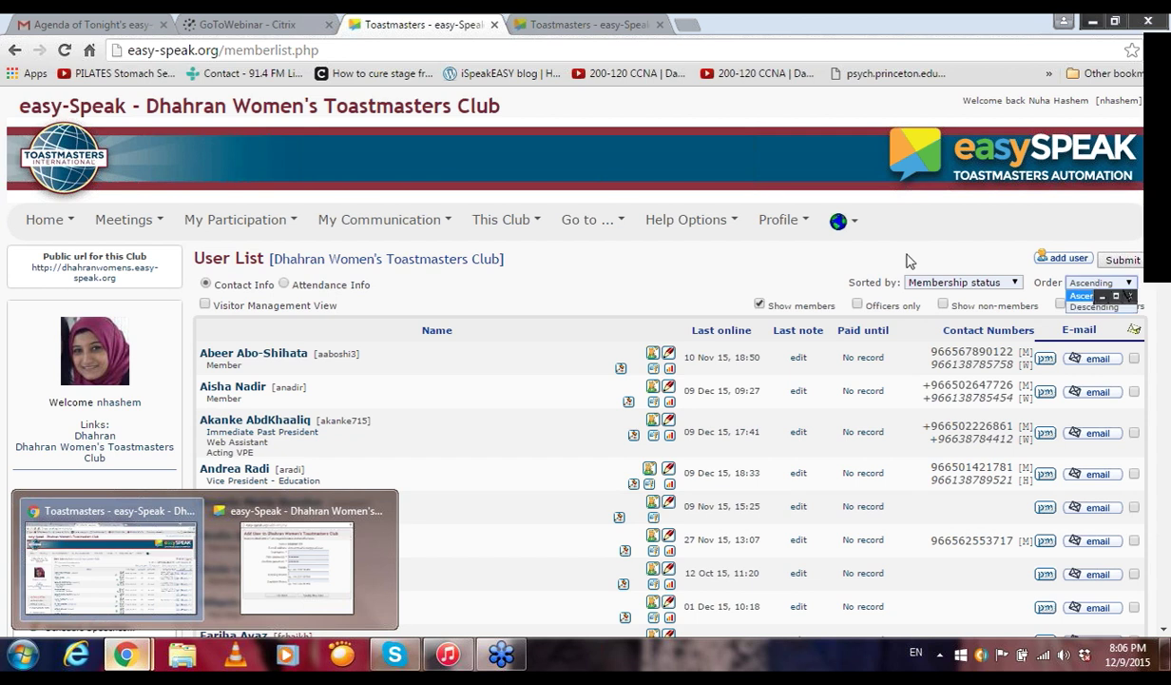
{"action": "left_click", "coordinate": [904, 257]}
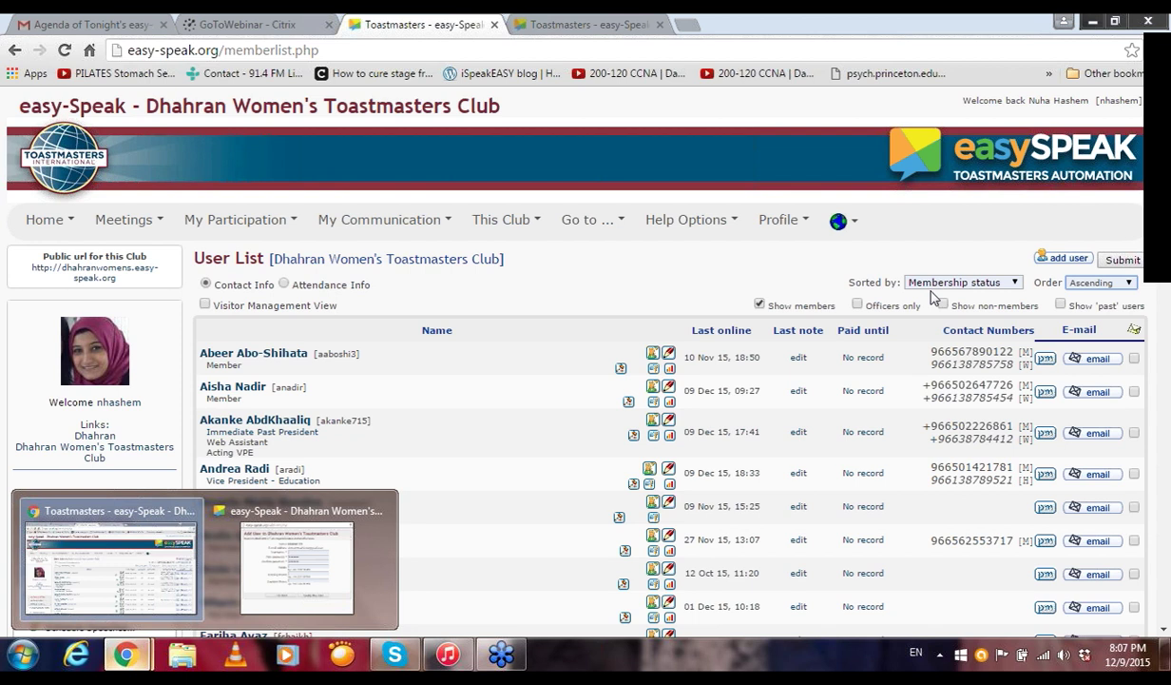
{"action": "left_click", "coordinate": [955, 282]}
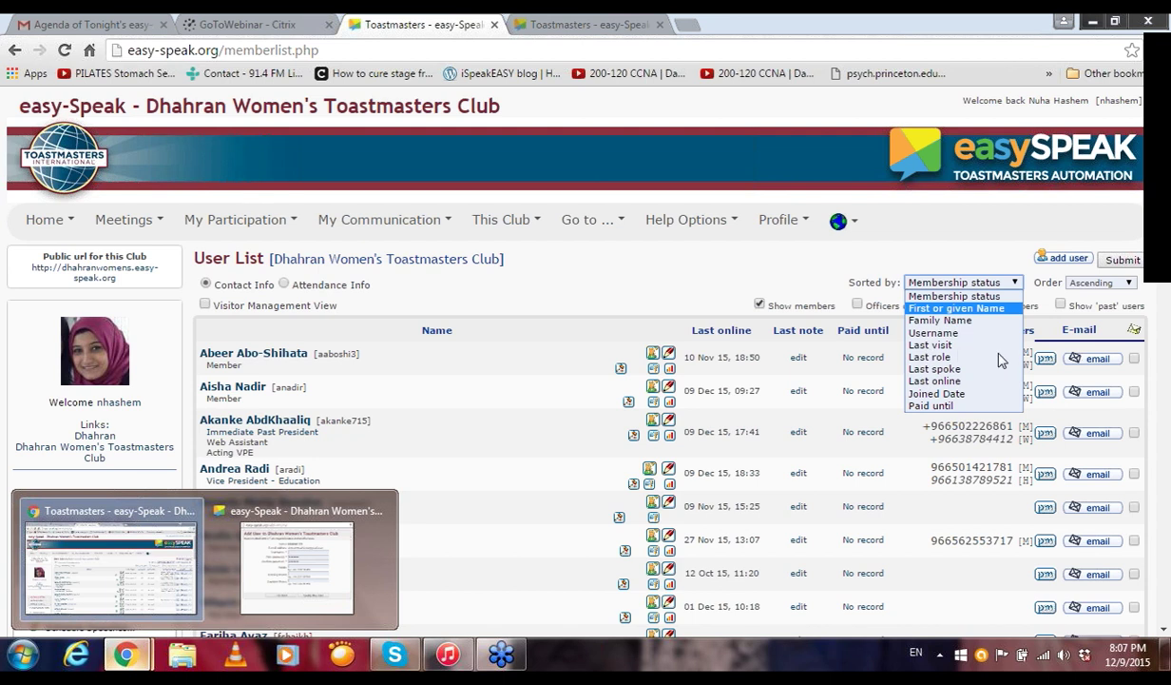
{"action": "left_click", "coordinate": [678, 290]}
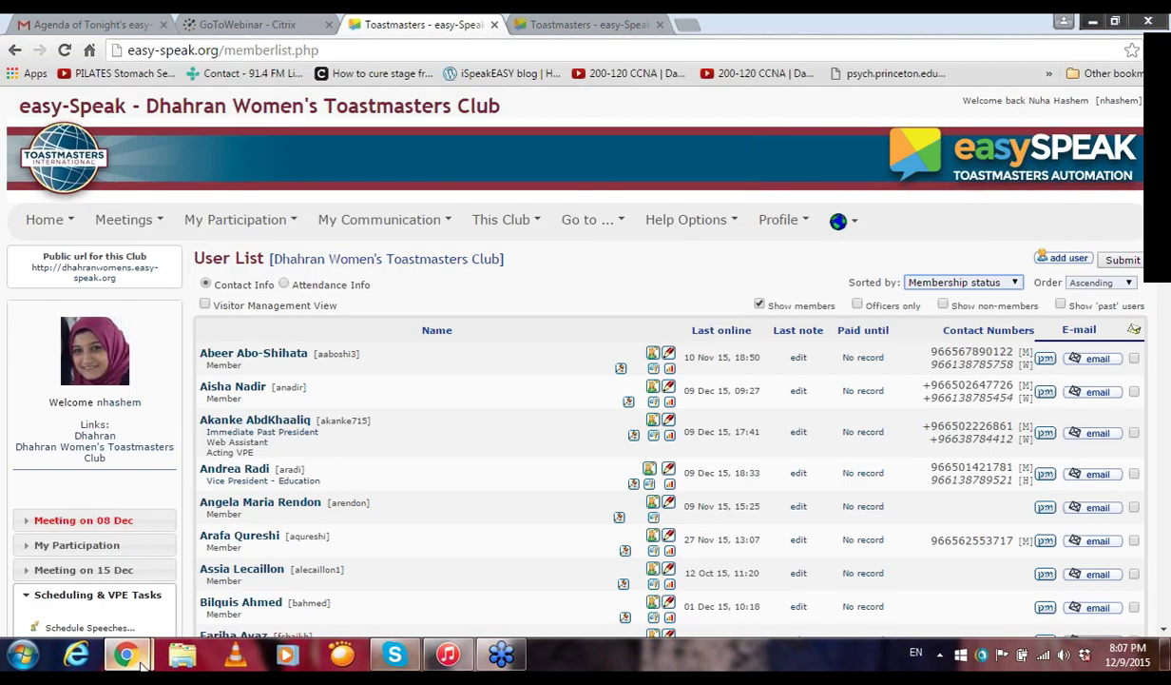
Bring the Add User popup back to front and type a username for the user.
{"action": "left_click", "coordinate": [140, 663]}
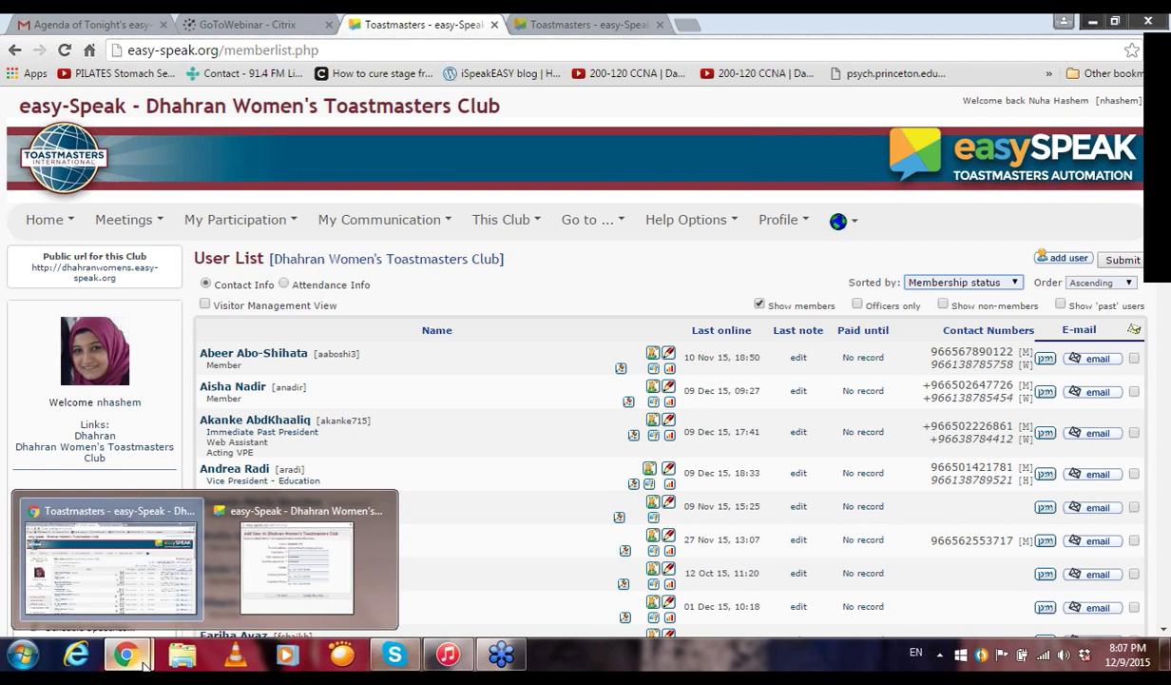
{"action": "left_click", "coordinate": [295, 571]}
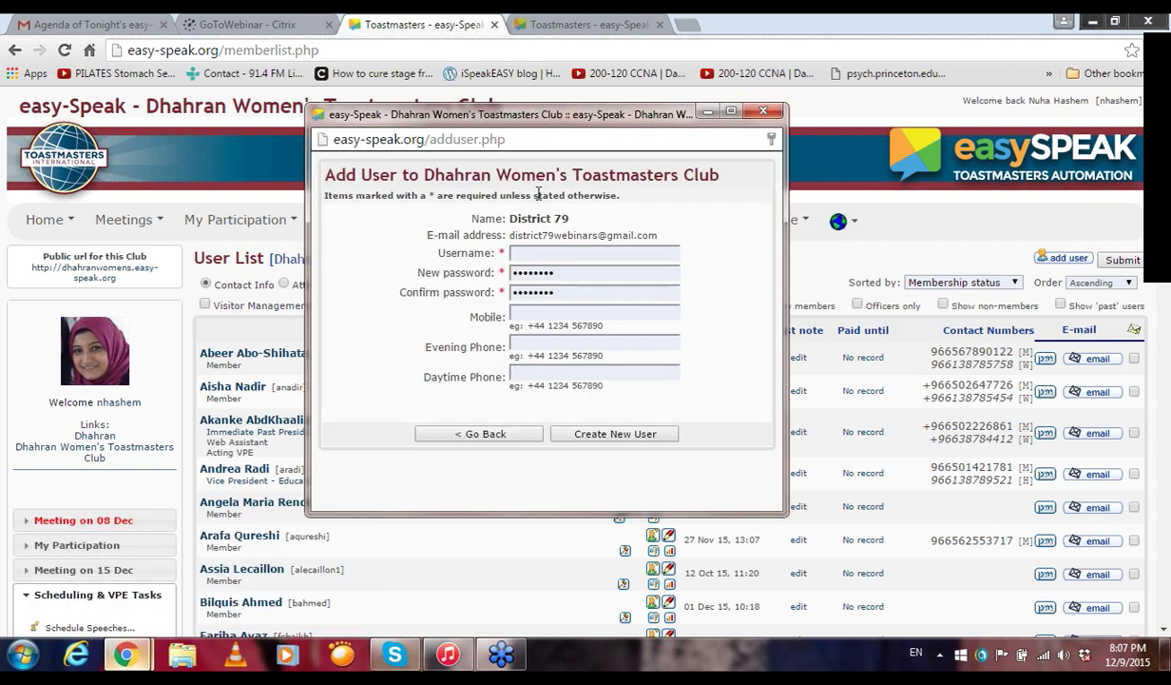
{"action": "left_click_drag", "start_coordinate": [533, 114], "coordinate": [569, 98]}
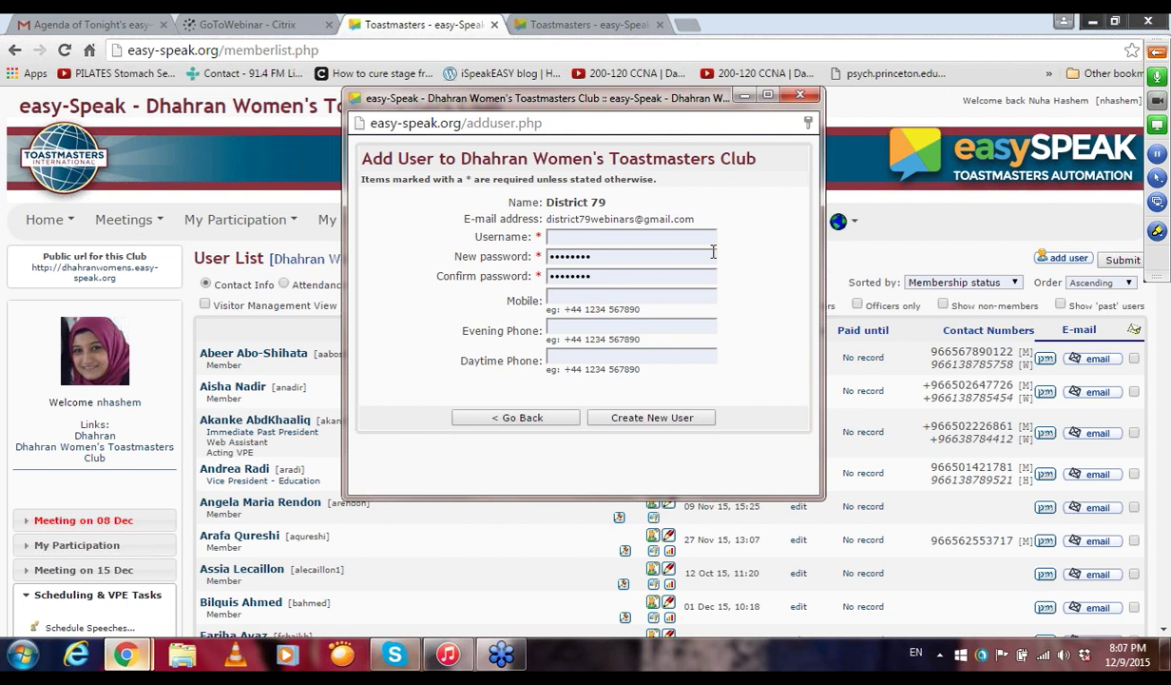
{"action": "left_click", "coordinate": [577, 240]}
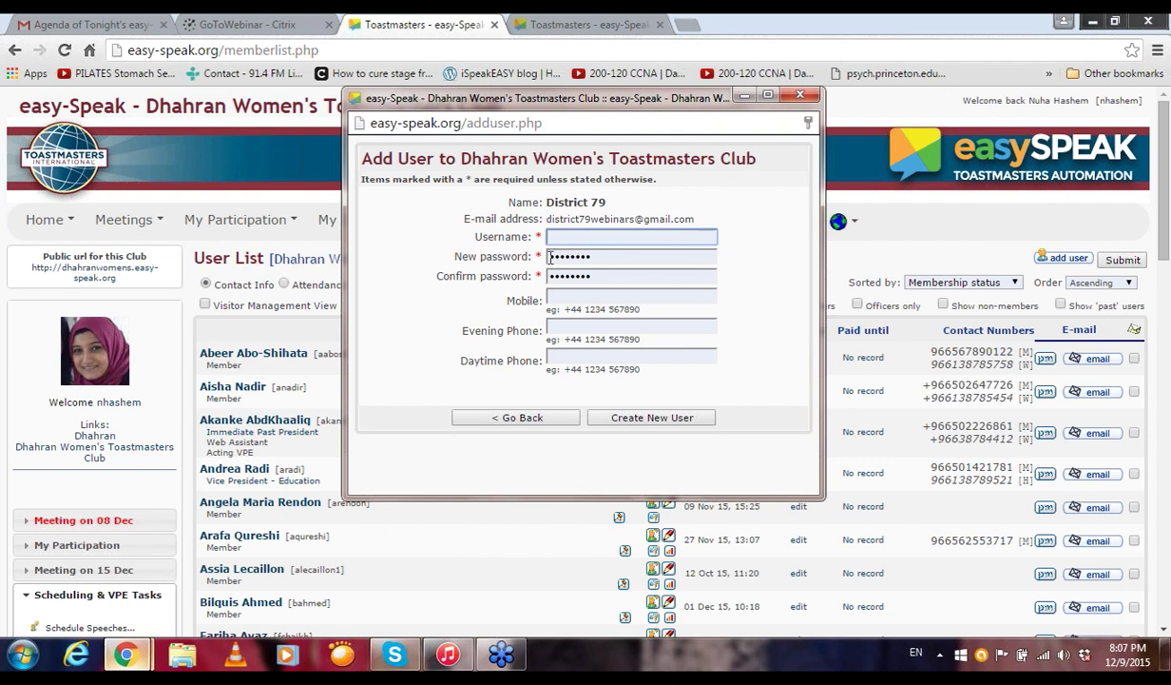
{"action": "left_click", "coordinate": [619, 256]}
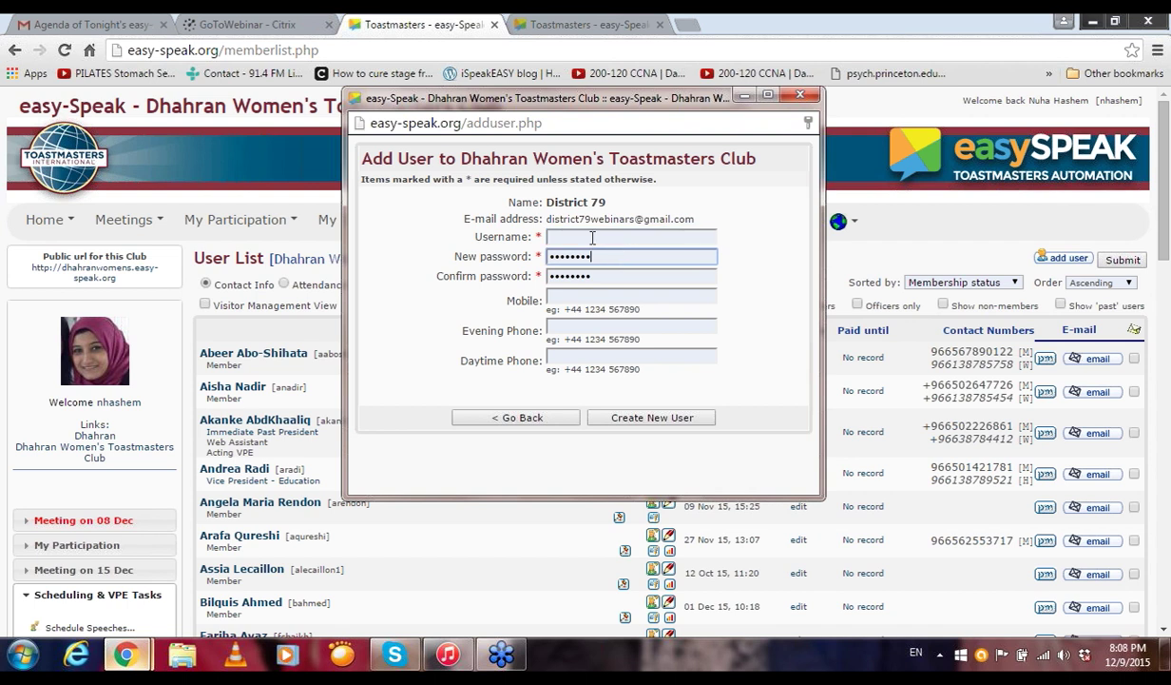
{"action": "left_click", "coordinate": [593, 238]}
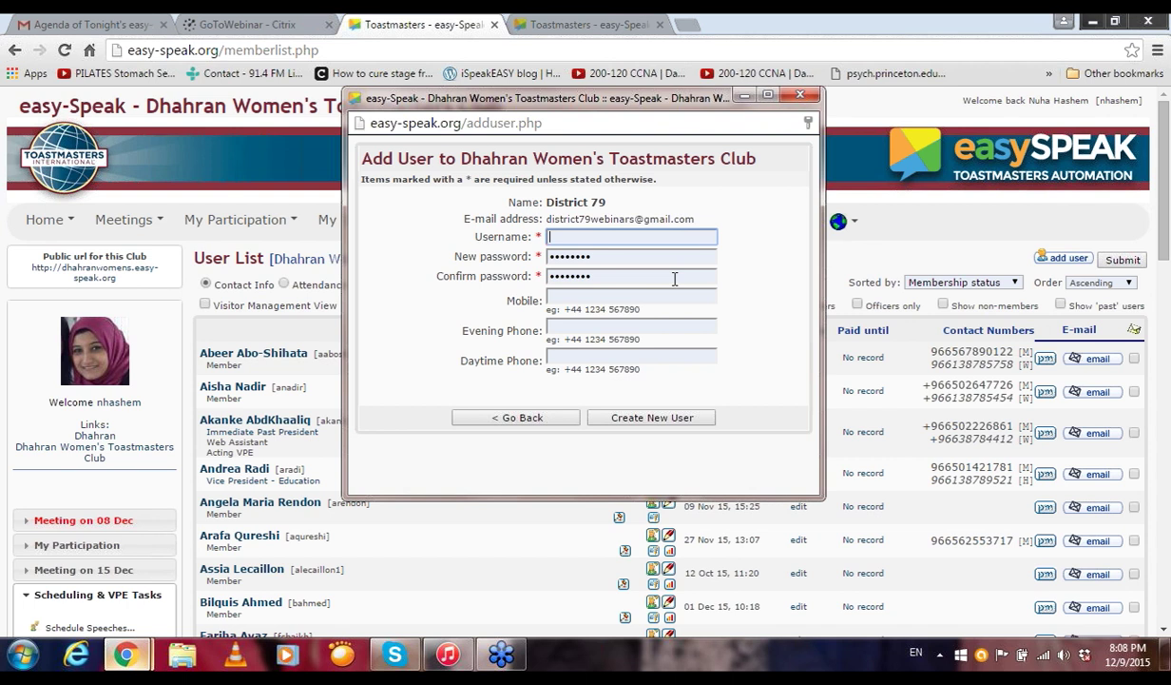
Change the username to end in 'webinars' and submit Create New User.
{"action": "double_click", "coordinate": [606, 237]}
{"action": "key", "text": "BackSpace"}
{"action": "type", "text": "webins"}
{"action": "key", "text": "BackSpace"}
{"action": "type", "text": "ars"}
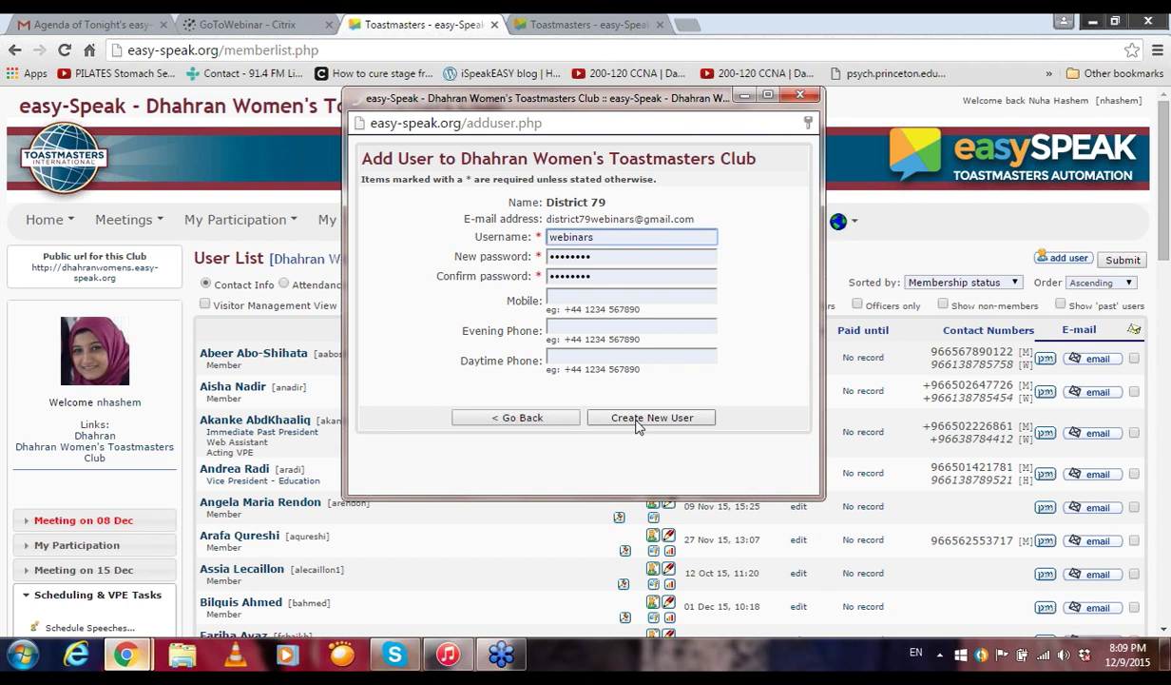
{"action": "left_click", "coordinate": [638, 422]}
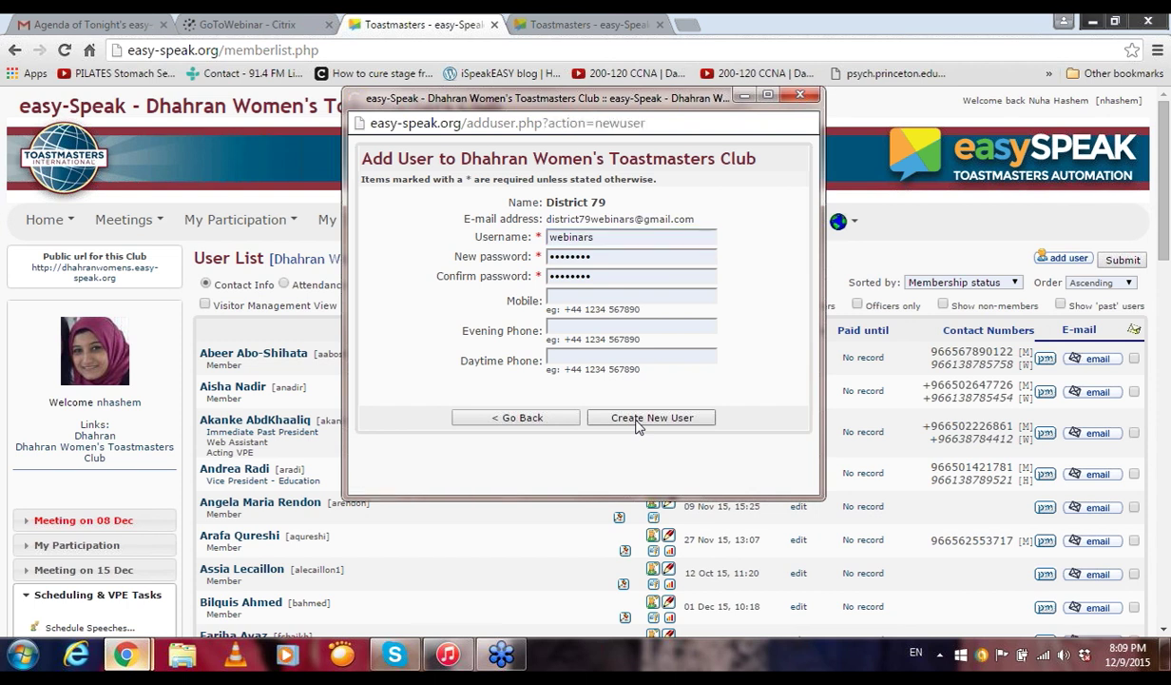
Confirm creating the new user and return to the club's User List.
{"action": "left_click", "coordinate": [638, 428]}
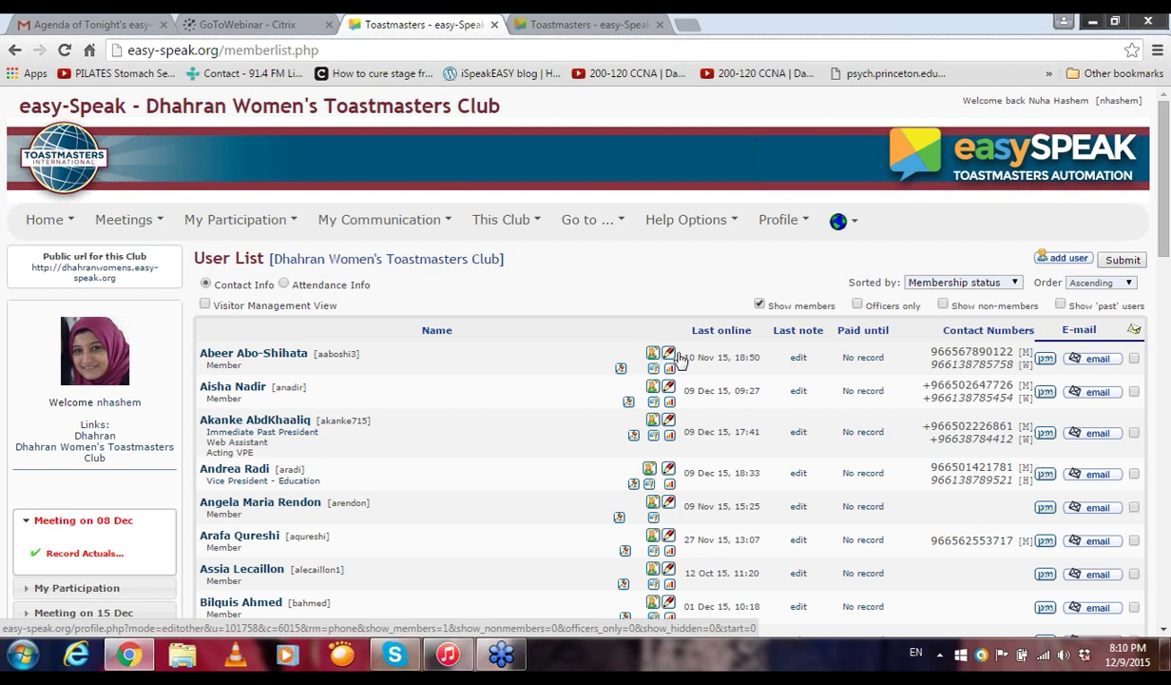
Edit the first User List member's profile, showing their Registration Information and e-mail.
{"action": "left_click", "coordinate": [669, 354]}
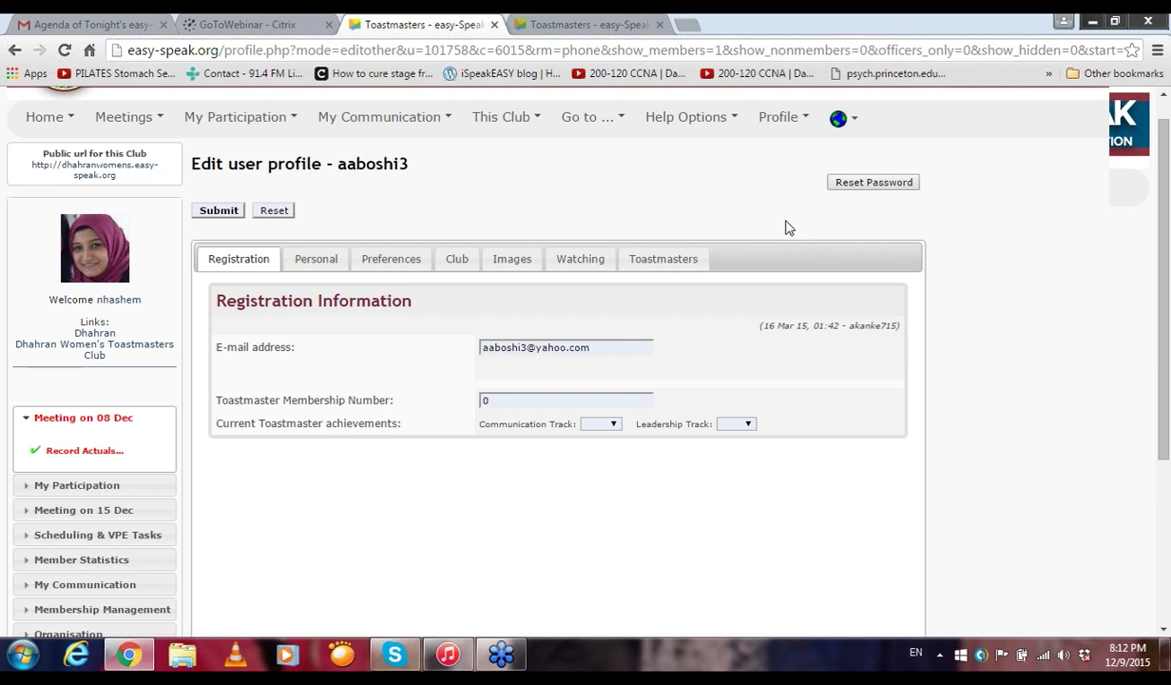
{"action": "scroll", "coordinate": [327, 349], "scroll_direction": "up", "scroll_amount": 1}
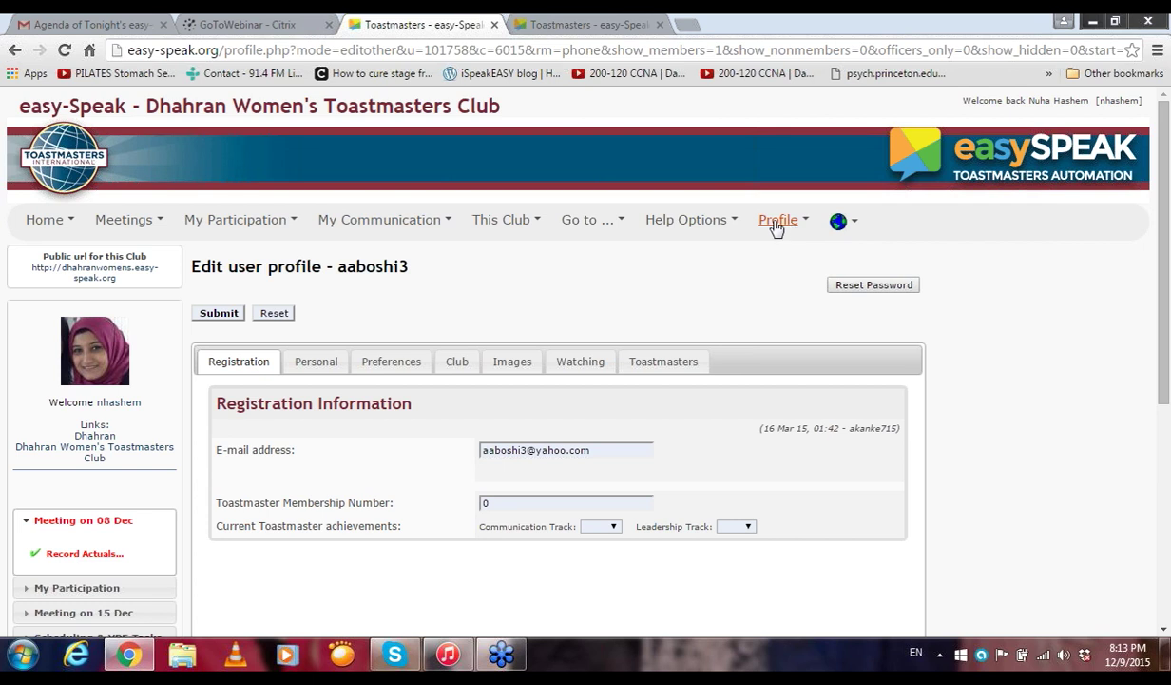
Leave the member editor for your own section via the top Profile menu.
{"action": "left_click", "coordinate": [776, 223]}
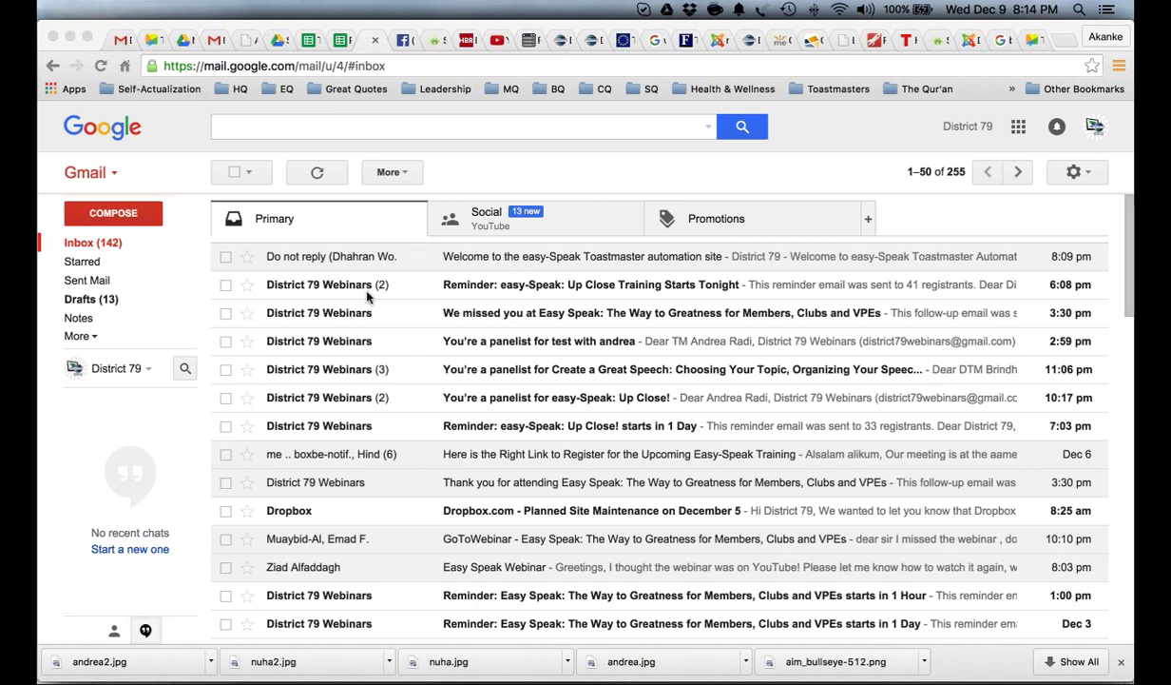
Switch from Gmail to Google Chrome using the macOS app switcher.
{"action": "key", "text": "super+Tab"}
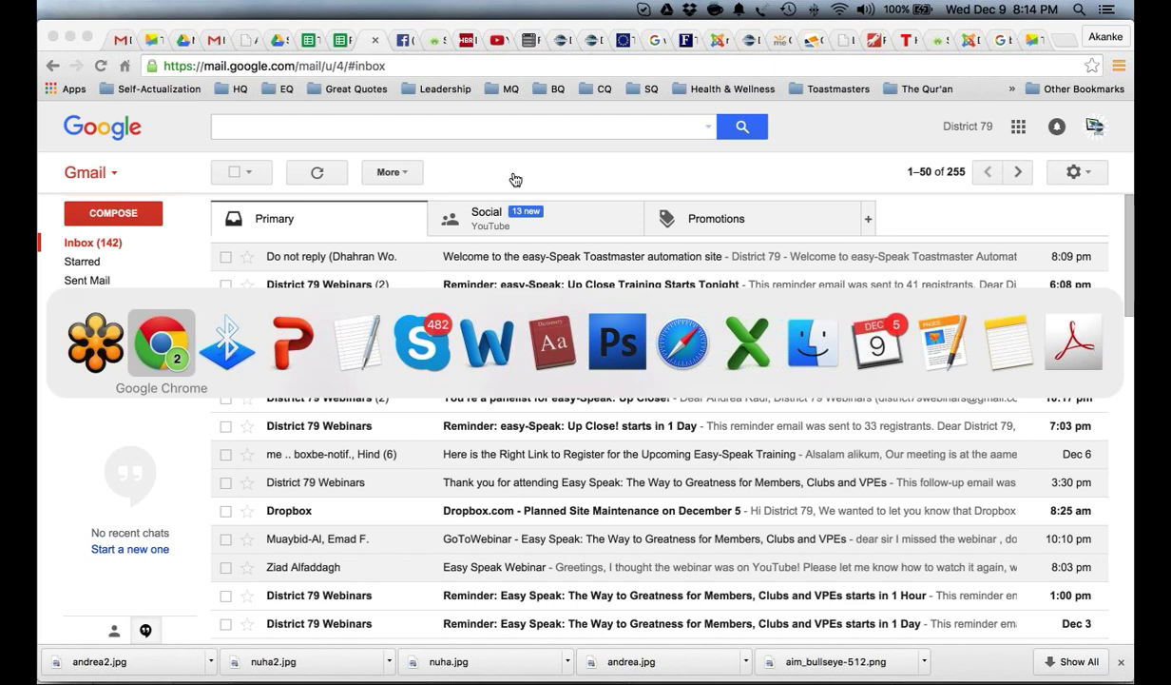
{"action": "key", "text": "super+Tab"}
Log in to easy-Speak in Chrome with the filled-in username and password.
{"action": "left_click", "coordinate": [164, 339]}
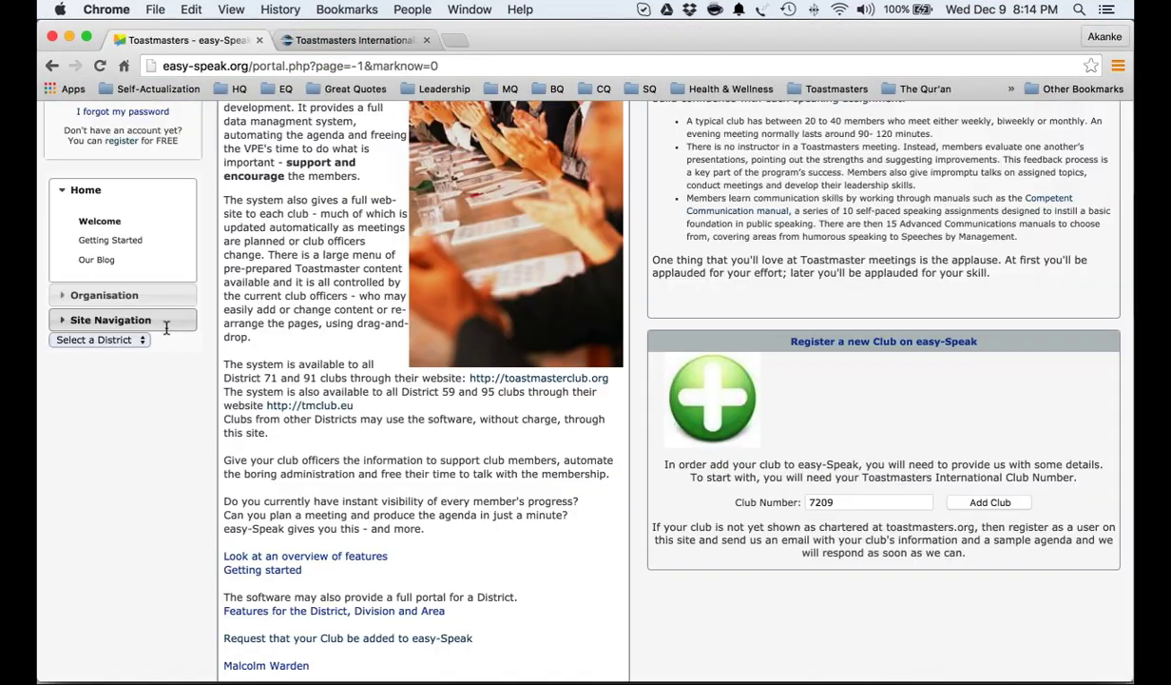
{"action": "left_click", "coordinate": [161, 324]}
{"action": "scroll", "coordinate": [330, 209], "scroll_direction": "up", "scroll_amount": 5}
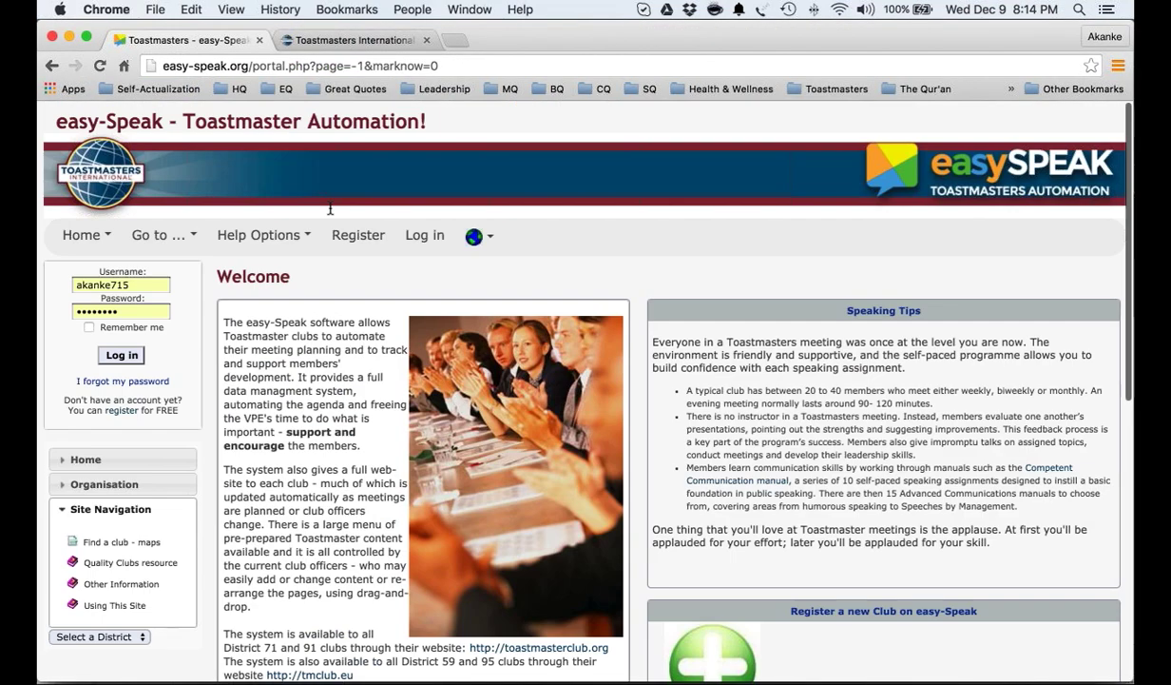
{"action": "left_click", "coordinate": [118, 354]}
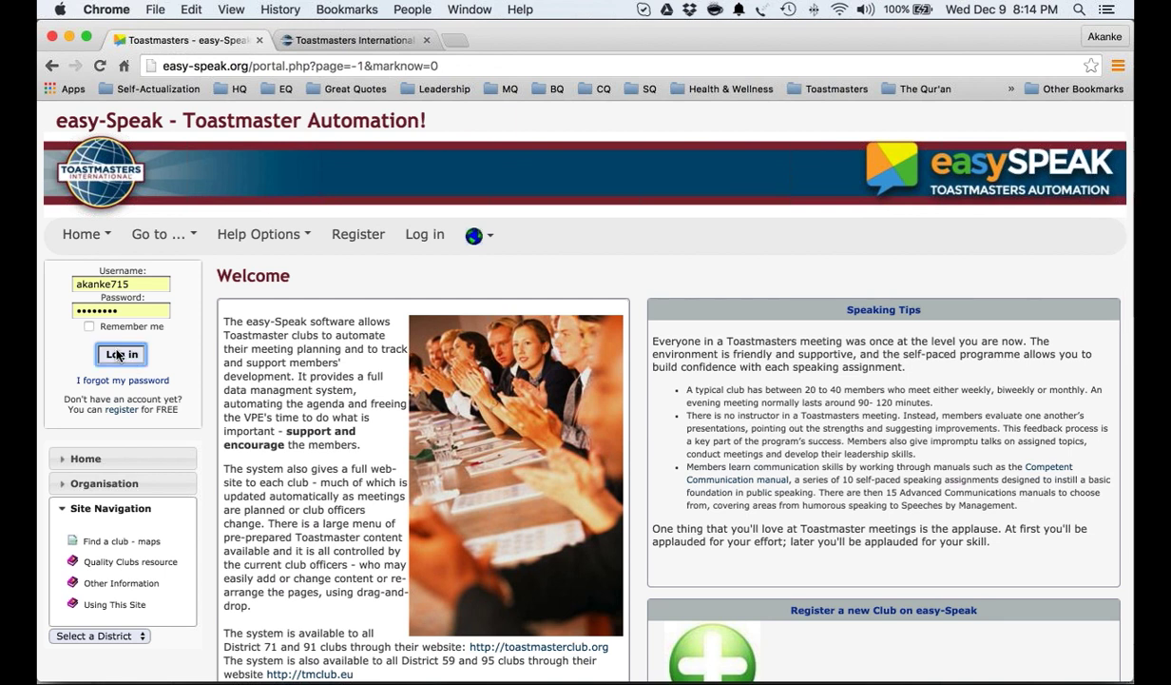
{"action": "left_click", "coordinate": [473, 234]}
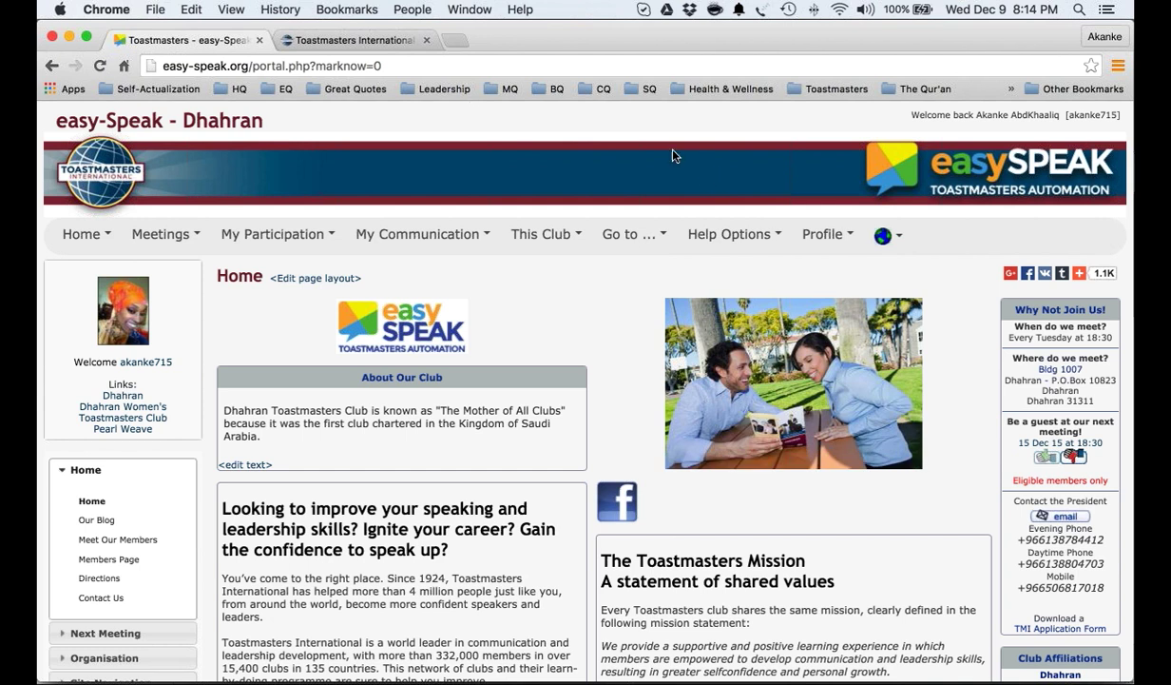
Open My User Profile from the Profile menu, briefly checking the Help Options menu.
{"action": "left_click", "coordinate": [839, 238]}
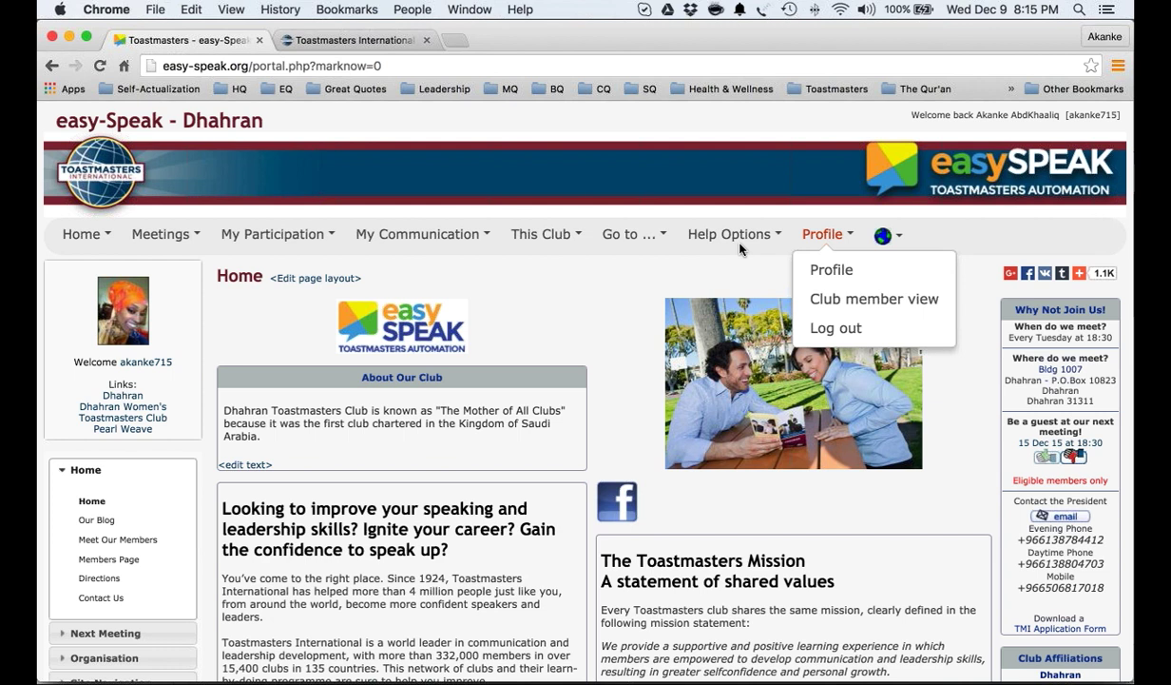
{"action": "left_click", "coordinate": [832, 272]}
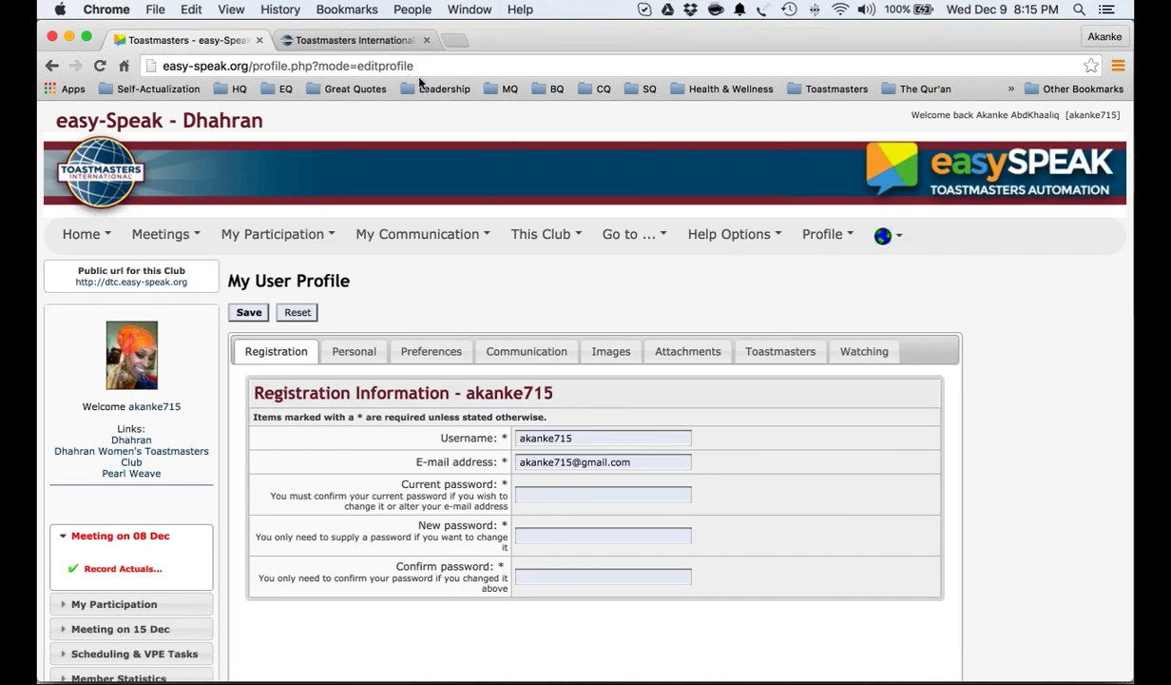
{"action": "left_click", "coordinate": [737, 234]}
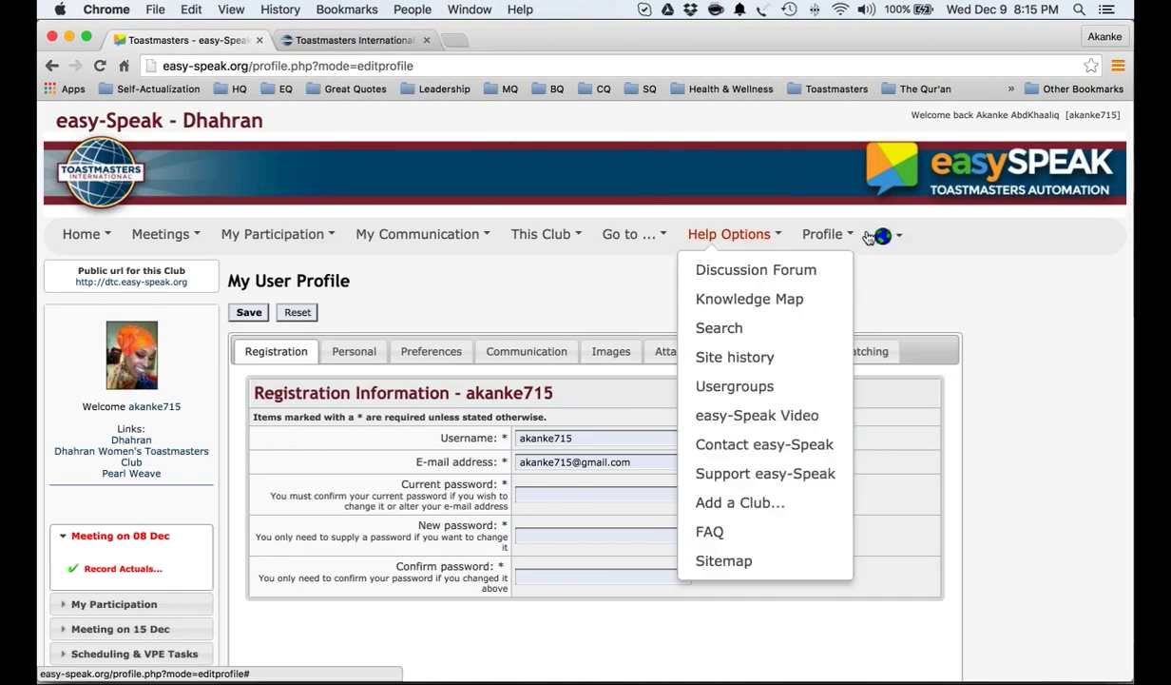
{"action": "left_click", "coordinate": [823, 234]}
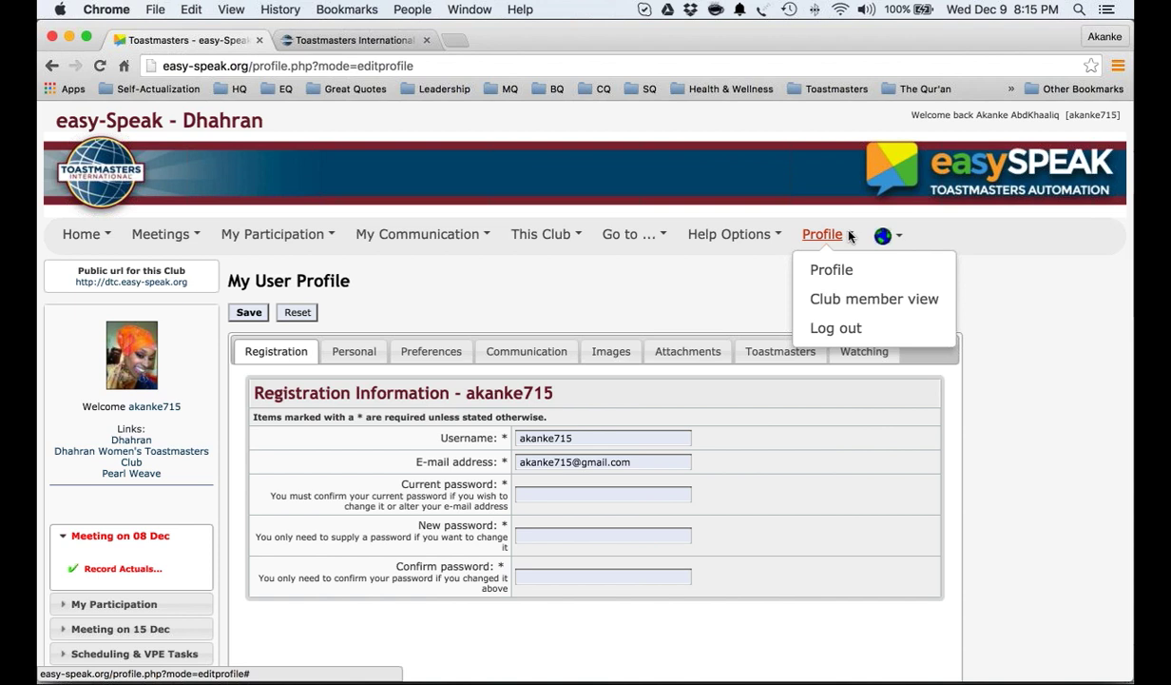
{"action": "left_click", "coordinate": [625, 282]}
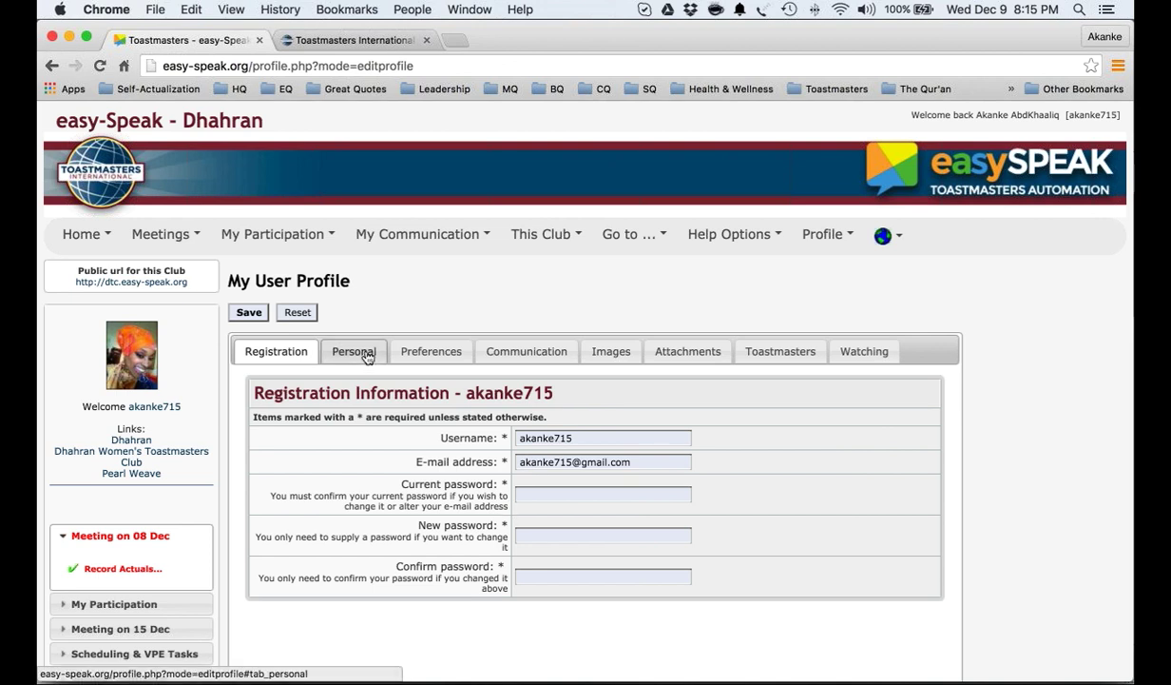
View the Personal tab, then the Images tab's profile photo and avatar panels.
{"action": "left_click", "coordinate": [466, 359]}
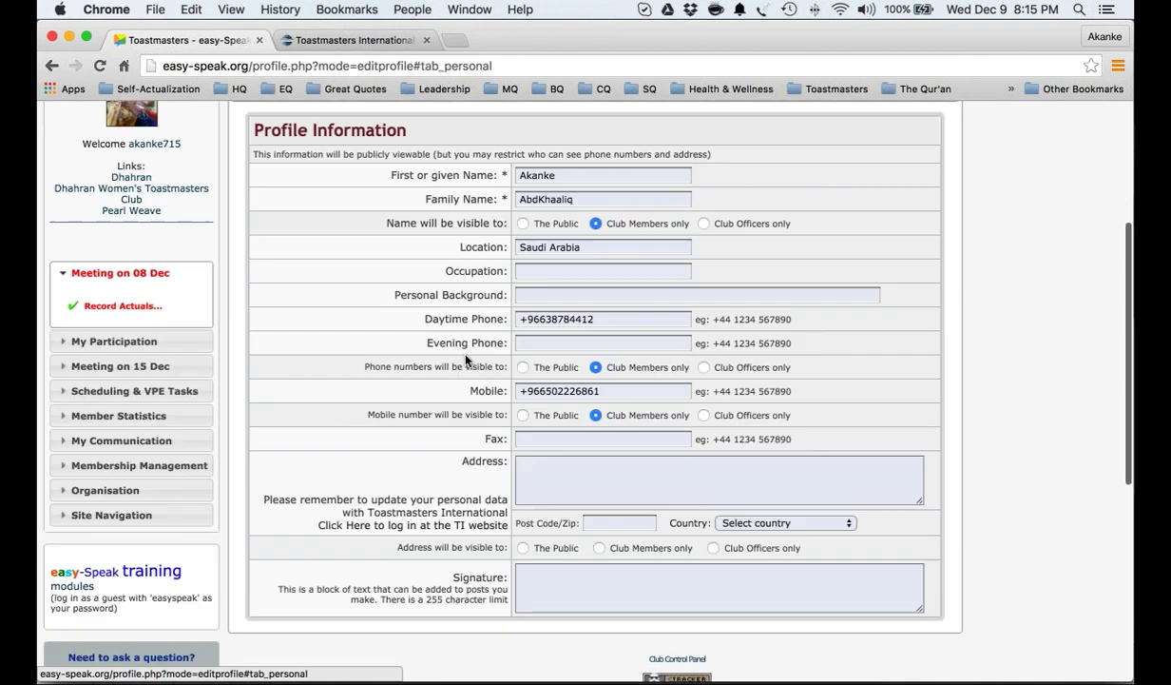
{"action": "scroll", "coordinate": [521, 371], "scroll_direction": "up", "scroll_amount": 3}
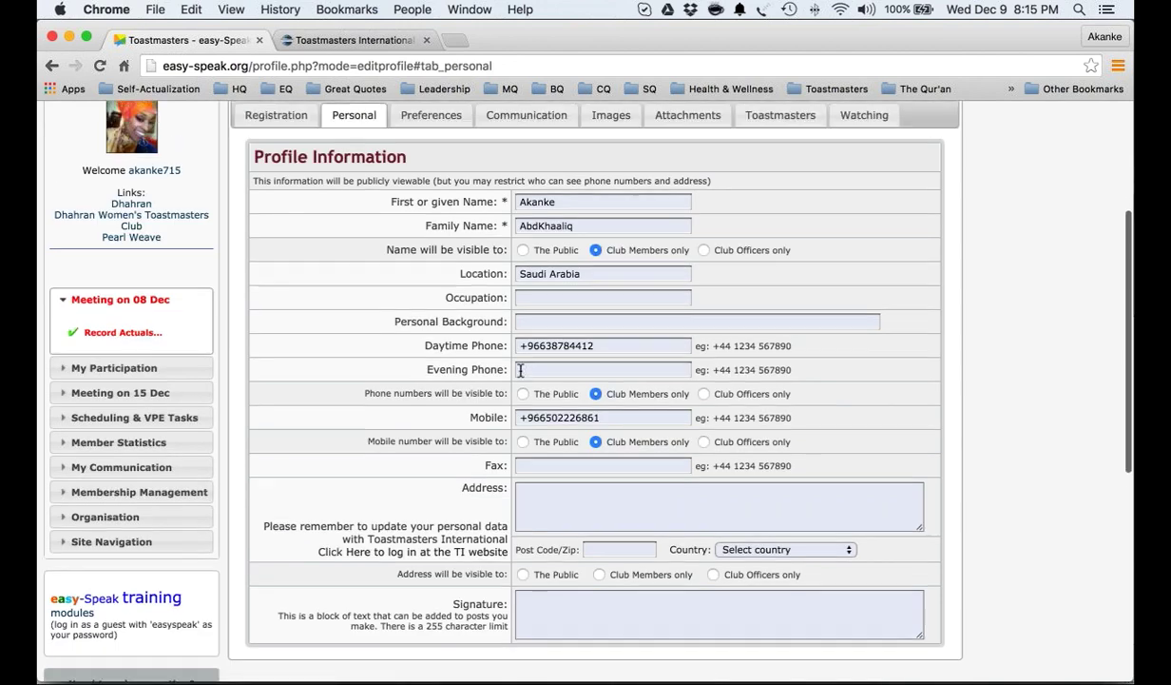
{"action": "scroll", "coordinate": [722, 178], "scroll_direction": "up", "scroll_amount": 2}
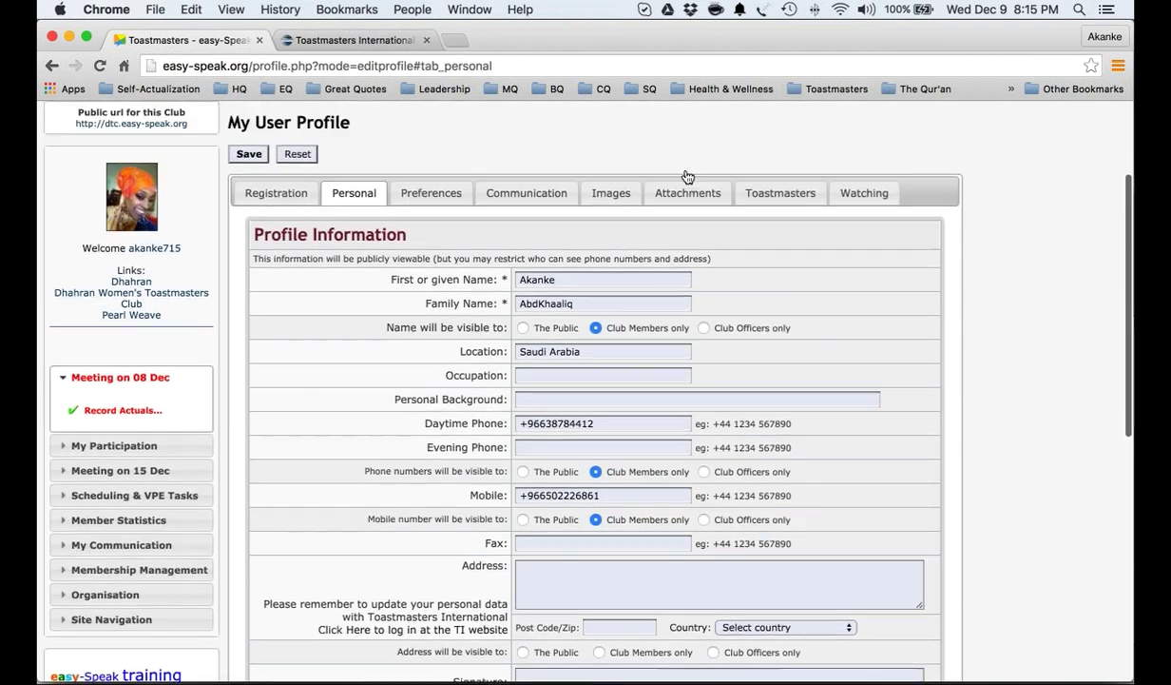
{"action": "left_click", "coordinate": [591, 187]}
{"action": "scroll", "coordinate": [596, 232], "scroll_direction": "up", "scroll_amount": 4}
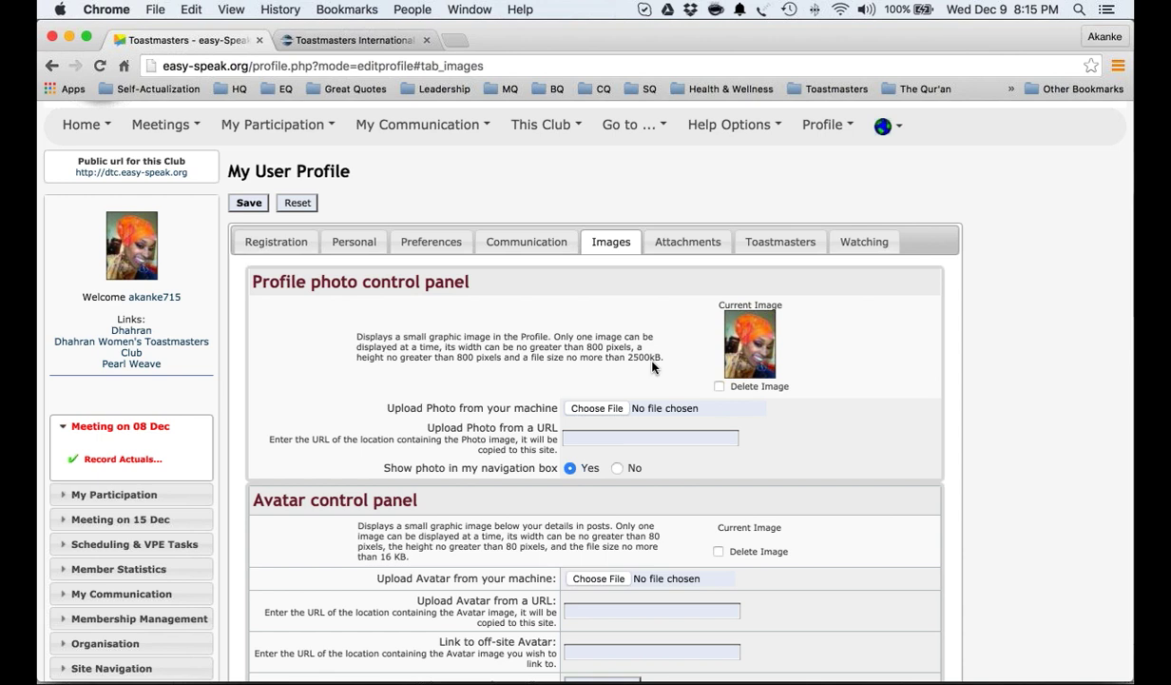
Start picking a new profile photo with Upload Photo's Choose File.
{"action": "scroll", "coordinate": [652, 367], "scroll_direction": "down", "scroll_amount": 2}
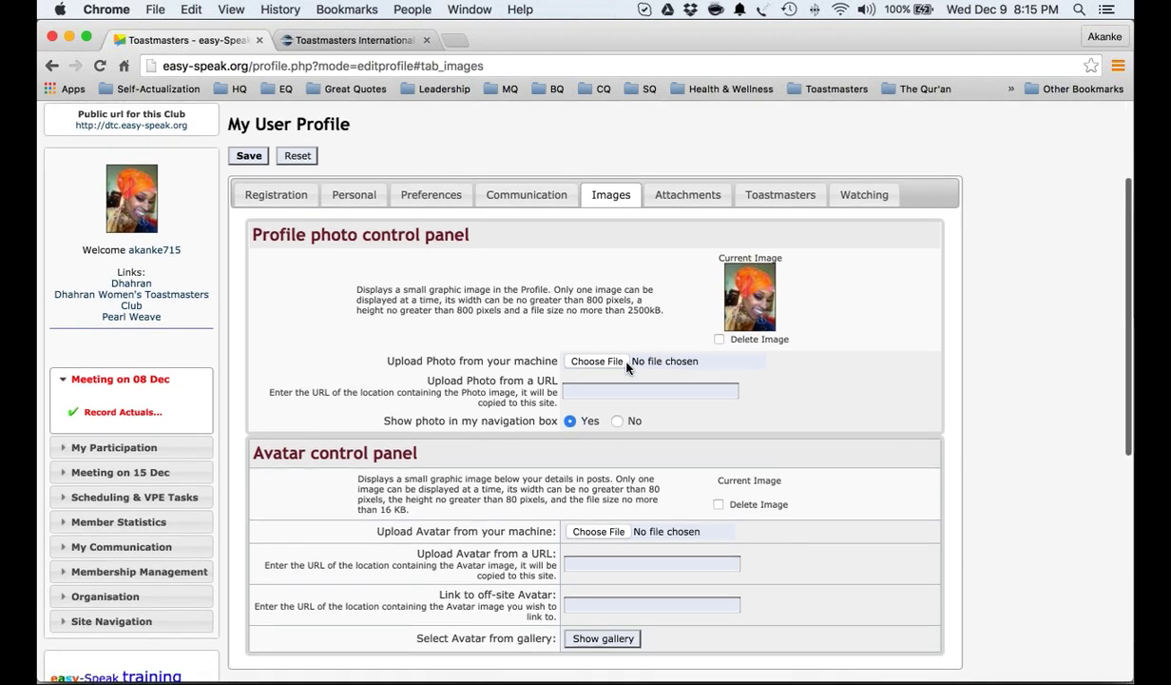
{"action": "left_click", "coordinate": [608, 362]}
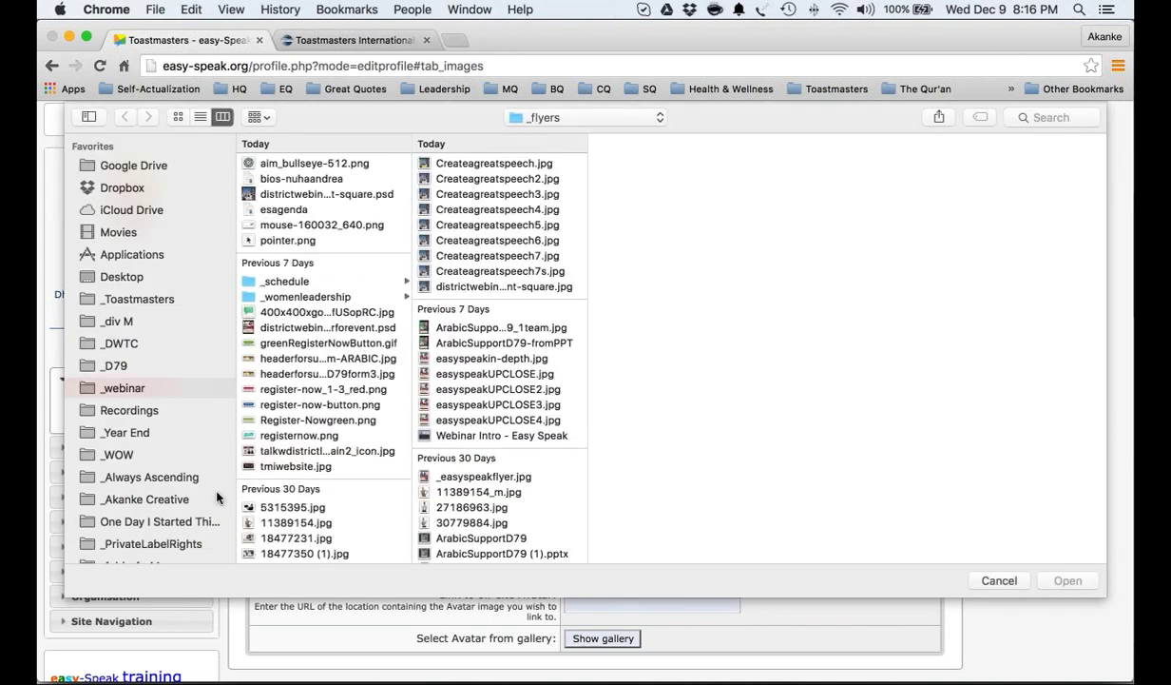
Browse to the personal photos folder, preview a bordered portrait, then cancel without choosing.
{"action": "left_click", "coordinate": [217, 498]}
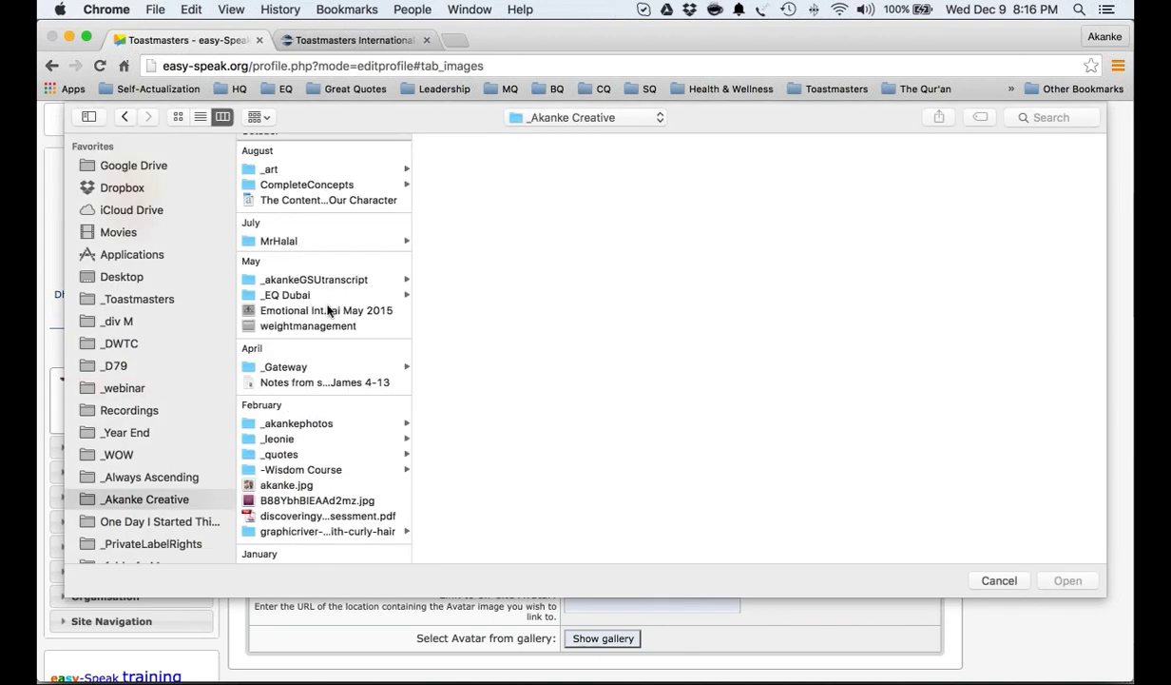
{"action": "left_click", "coordinate": [316, 424]}
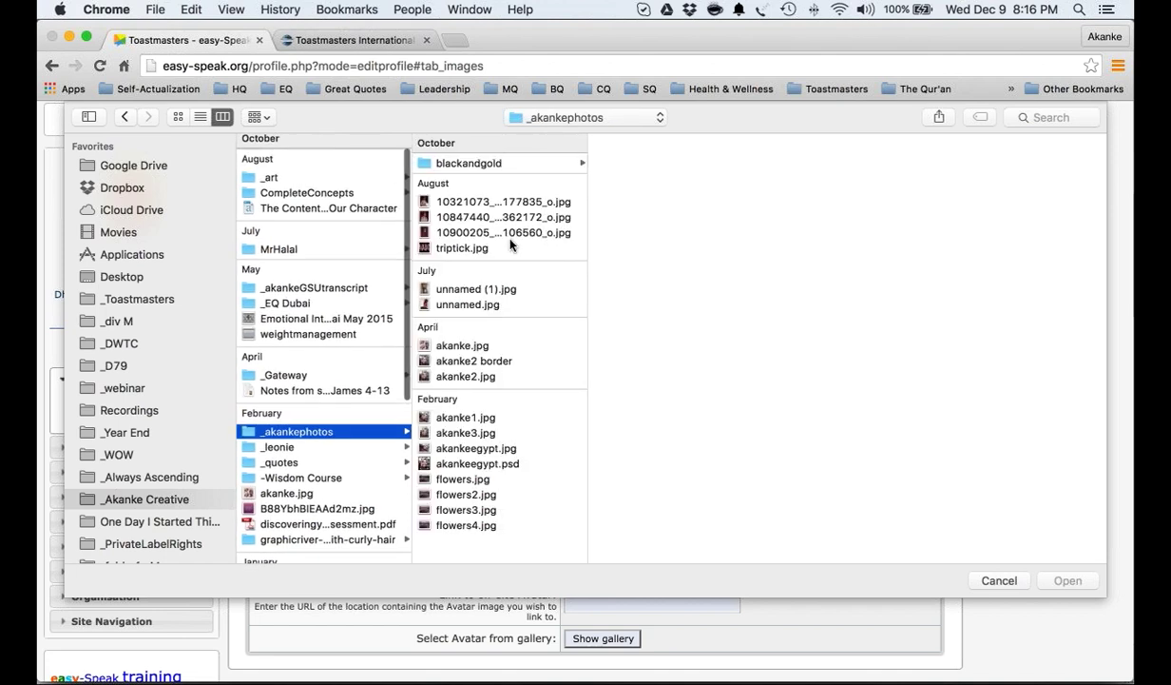
{"action": "left_click", "coordinate": [457, 362]}
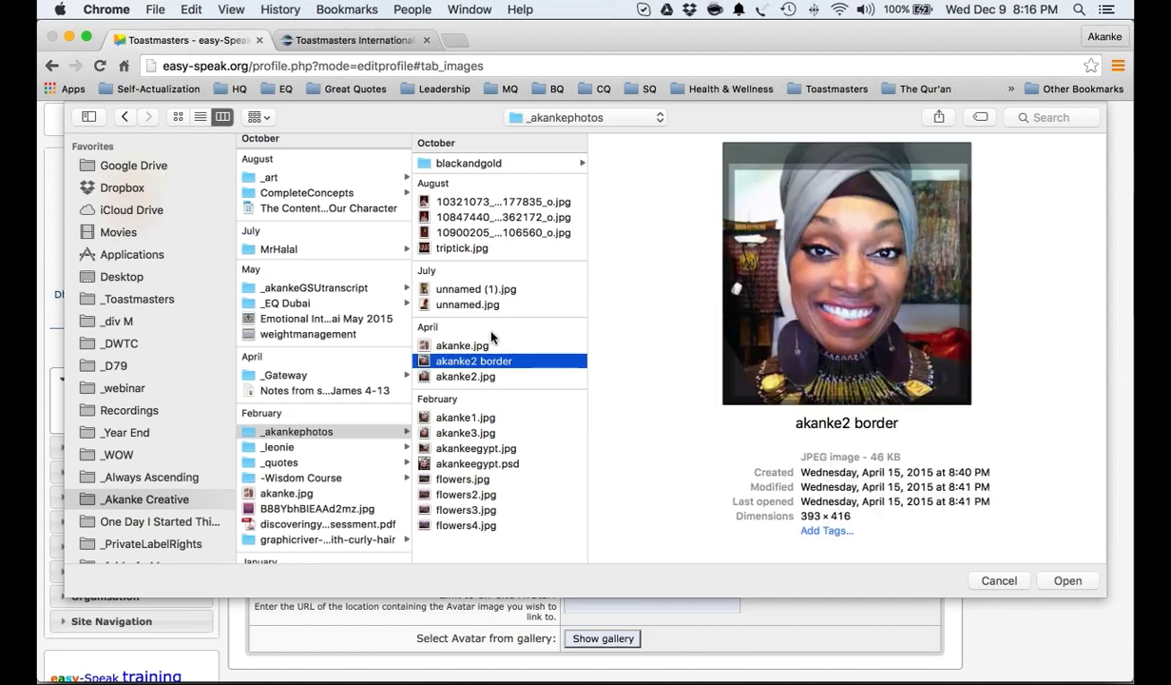
{"action": "key", "text": "Escape"}
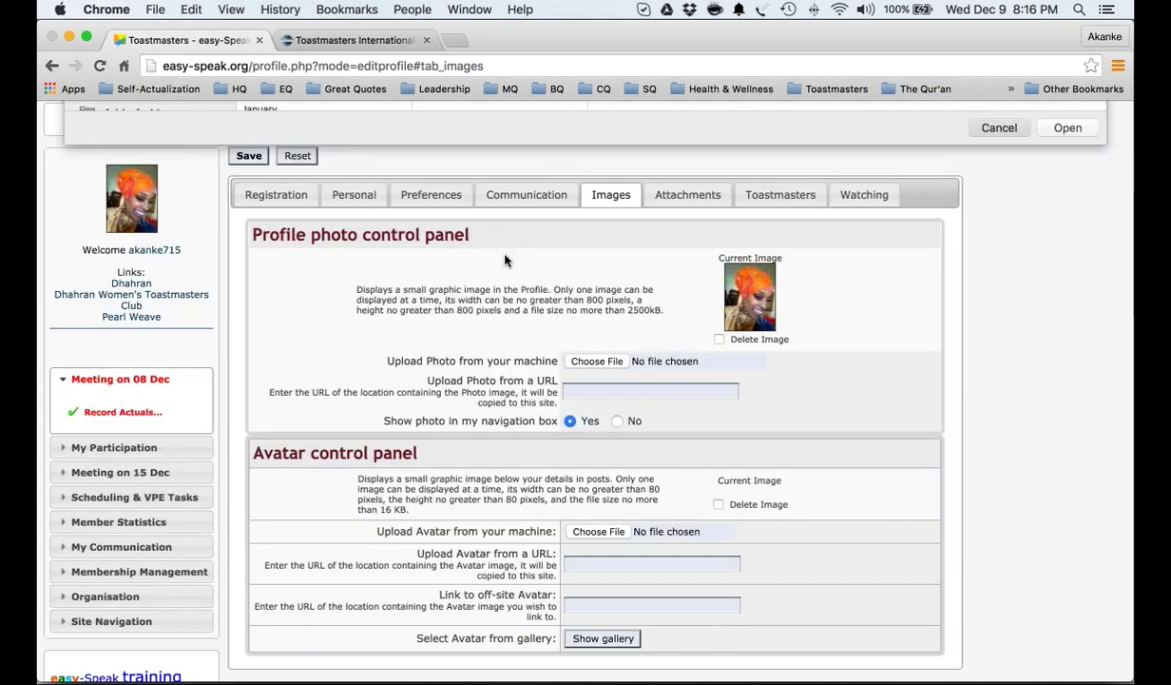
{"action": "scroll", "coordinate": [527, 401], "scroll_direction": "down", "scroll_amount": 3}
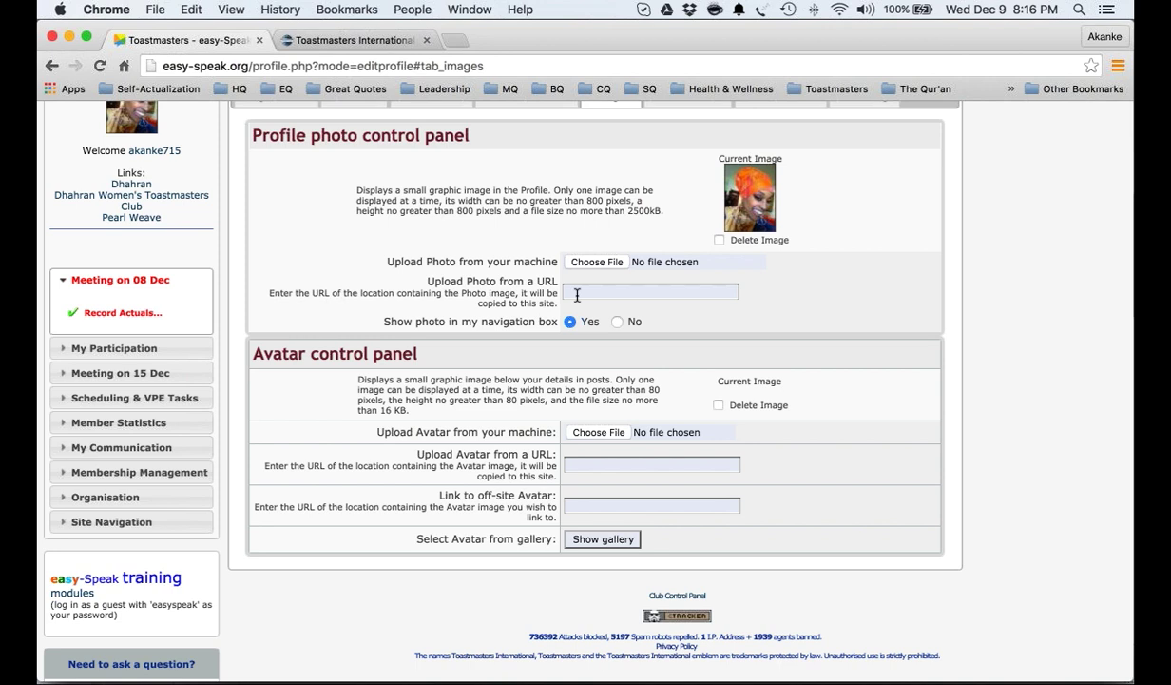
{"action": "scroll", "coordinate": [576, 296], "scroll_direction": "down", "scroll_amount": 1}
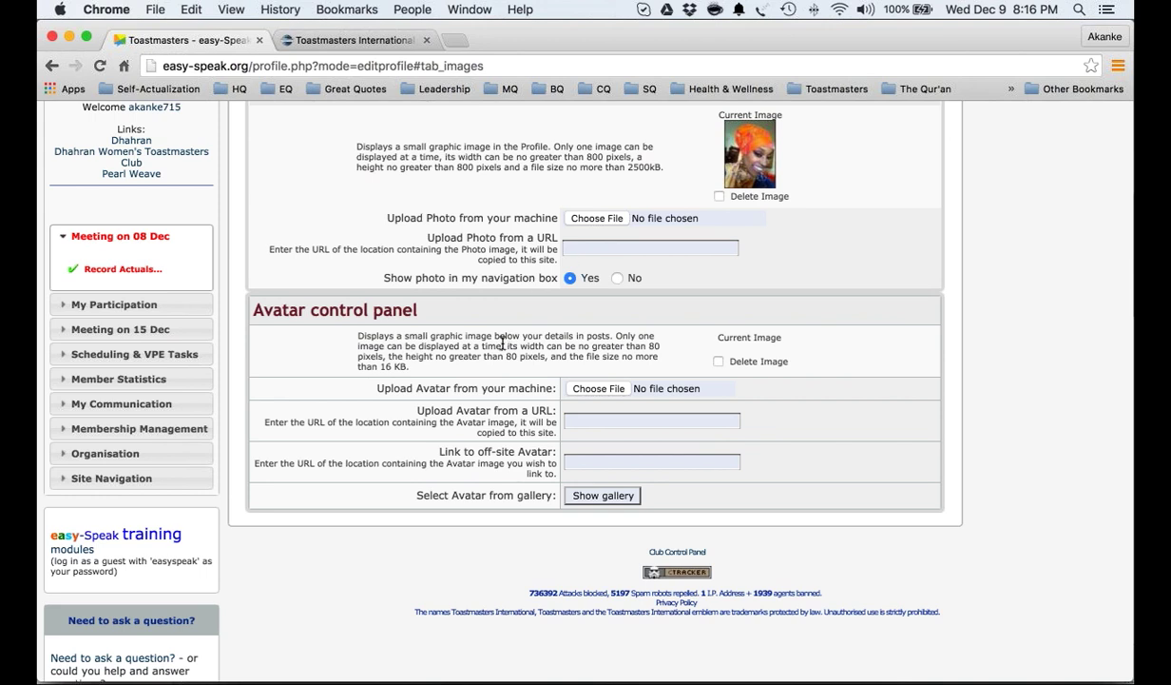
{"action": "scroll", "coordinate": [502, 343], "scroll_direction": "down", "scroll_amount": 1}
{"action": "scroll", "coordinate": [412, 353], "scroll_direction": "up", "scroll_amount": 2}
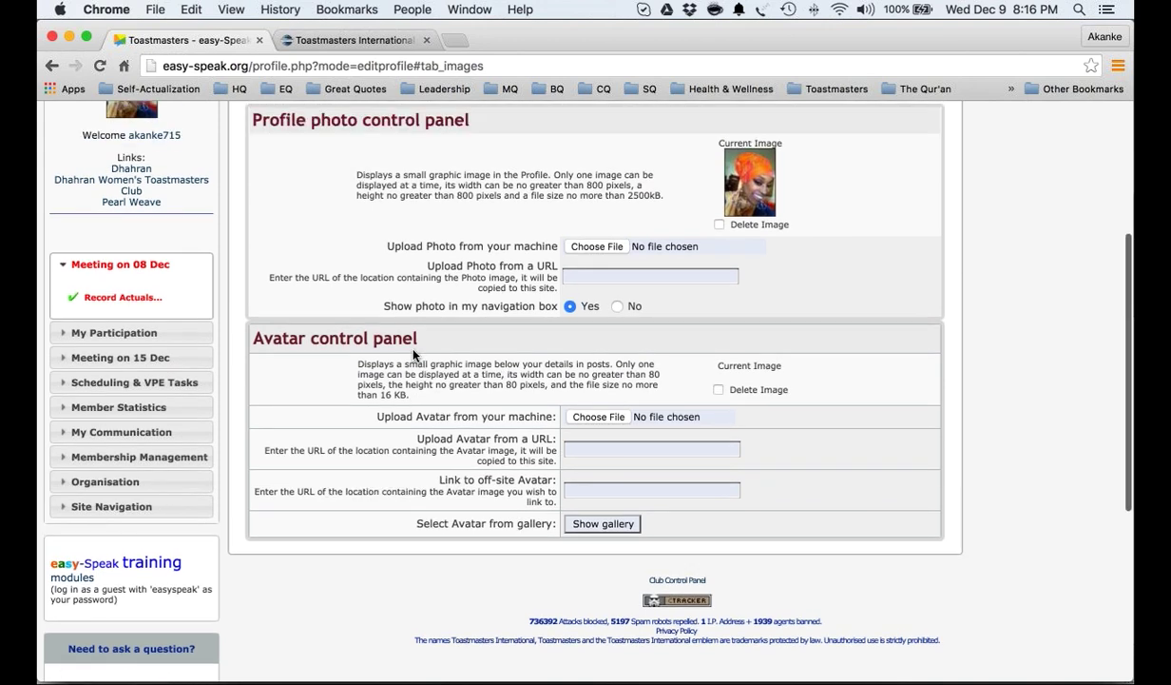
{"action": "scroll", "coordinate": [413, 353], "scroll_direction": "up", "scroll_amount": 2}
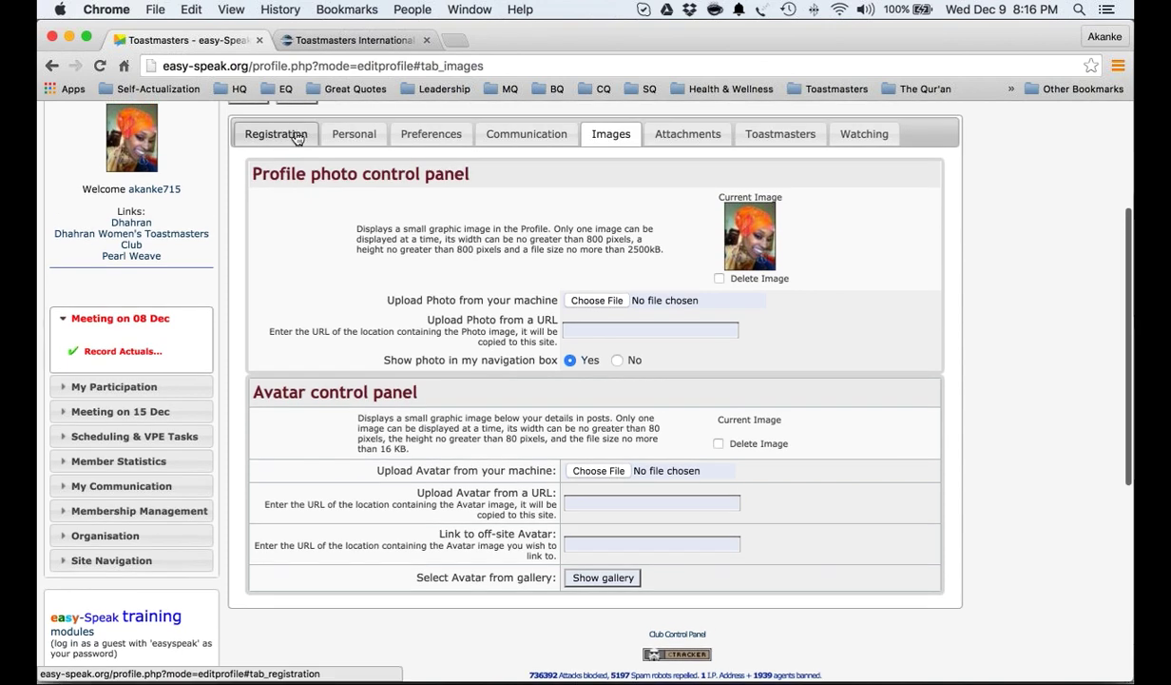
Review the profile's Registration and Personal tabs.
{"action": "left_click", "coordinate": [276, 132]}
{"action": "scroll", "coordinate": [482, 216], "scroll_direction": "up", "scroll_amount": 5}
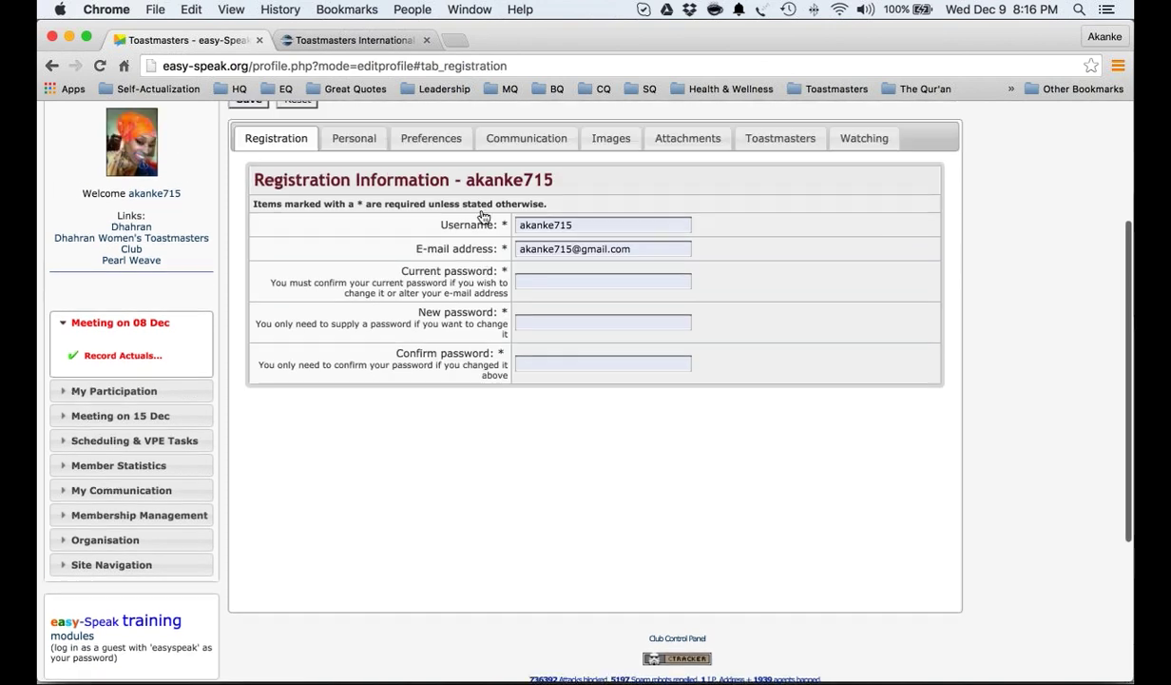
{"action": "left_click", "coordinate": [378, 206]}
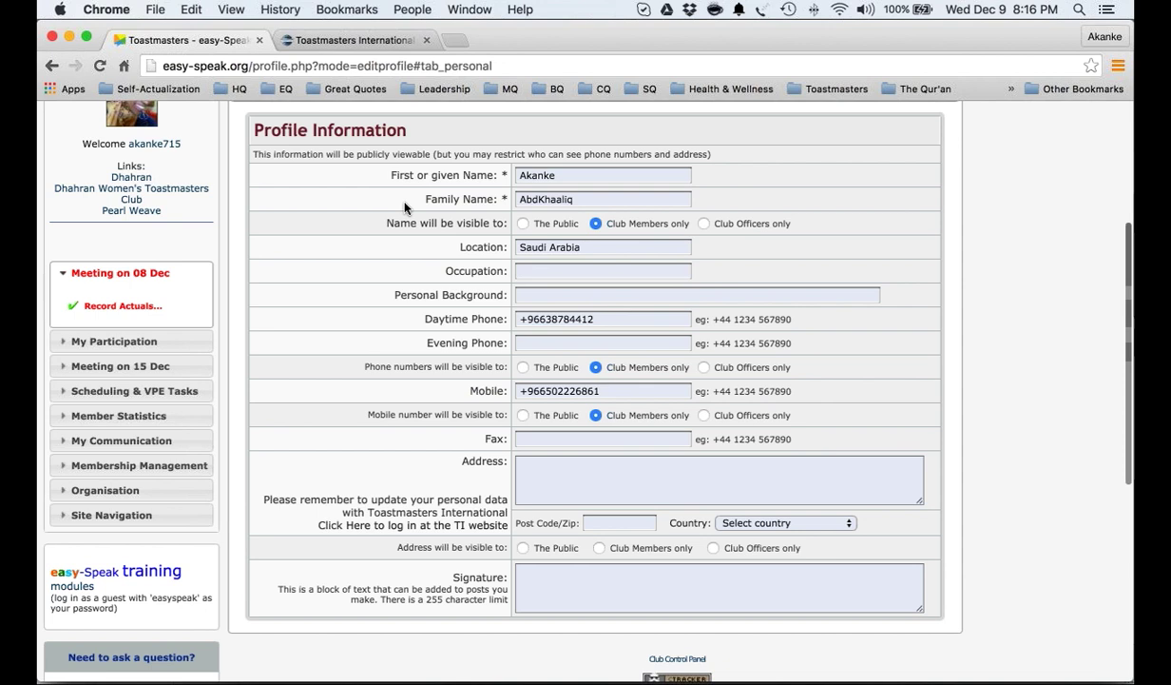
{"action": "scroll", "coordinate": [404, 205], "scroll_direction": "up", "scroll_amount": 1}
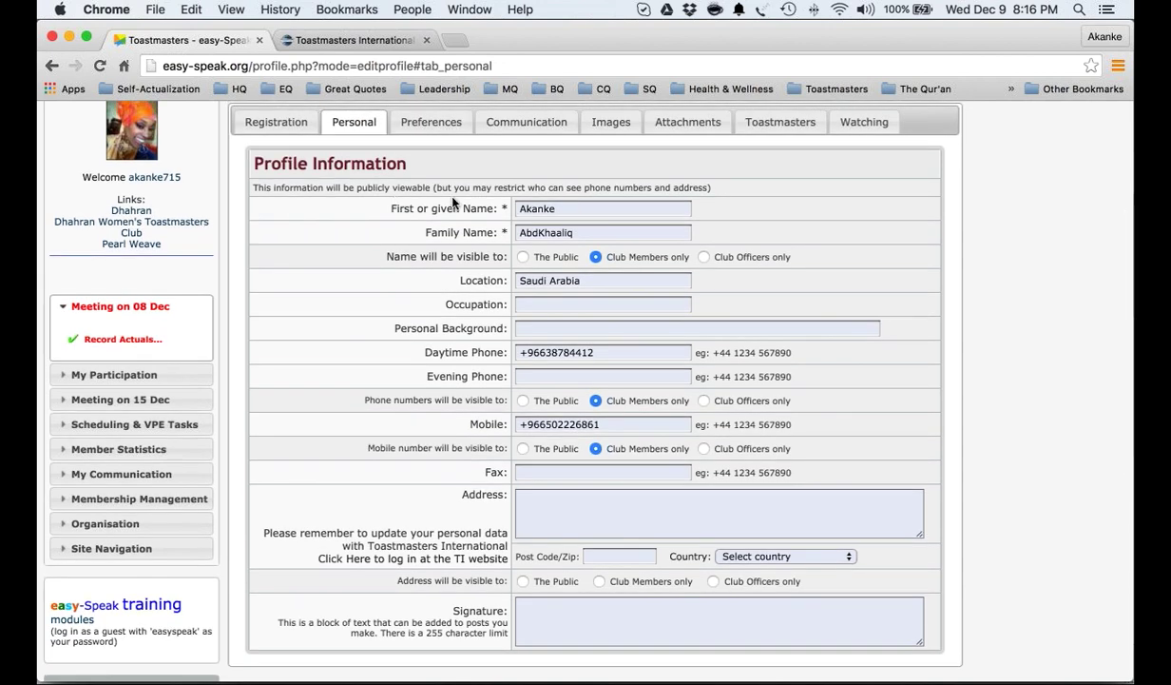
Review Preferences, then Communication's Other registrations fields like Website, LinkedIn and Facebook.
{"action": "left_click", "coordinate": [413, 122]}
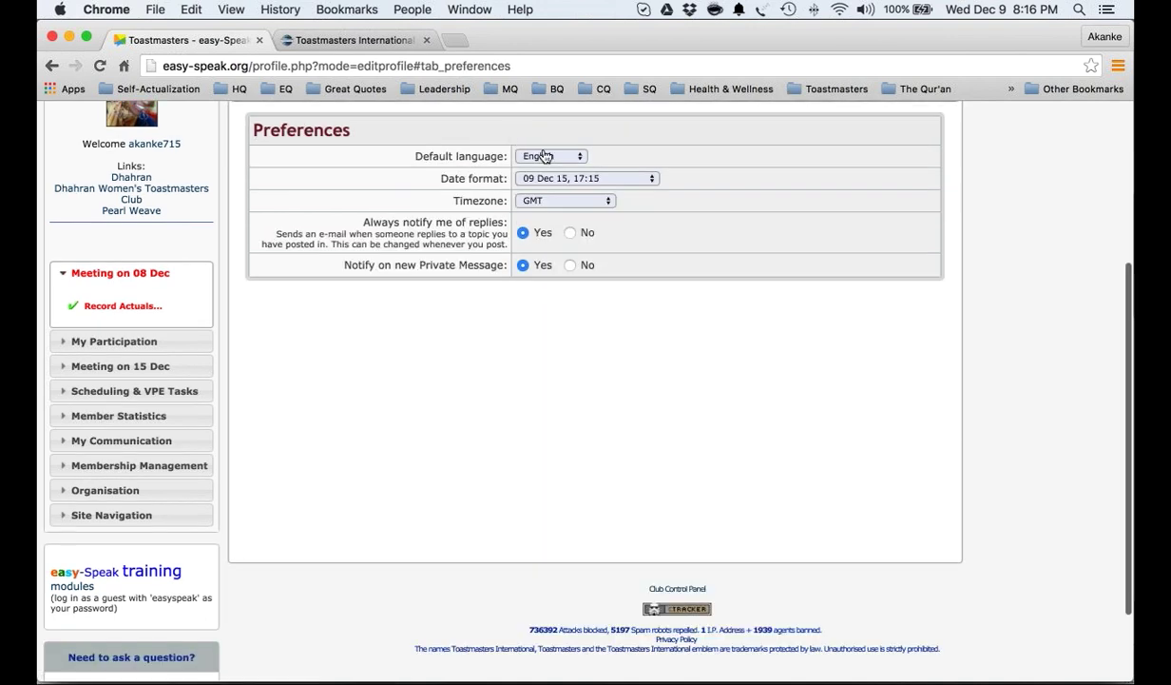
{"action": "scroll", "coordinate": [545, 156], "scroll_direction": "up", "scroll_amount": 3}
{"action": "left_click", "coordinate": [541, 165]}
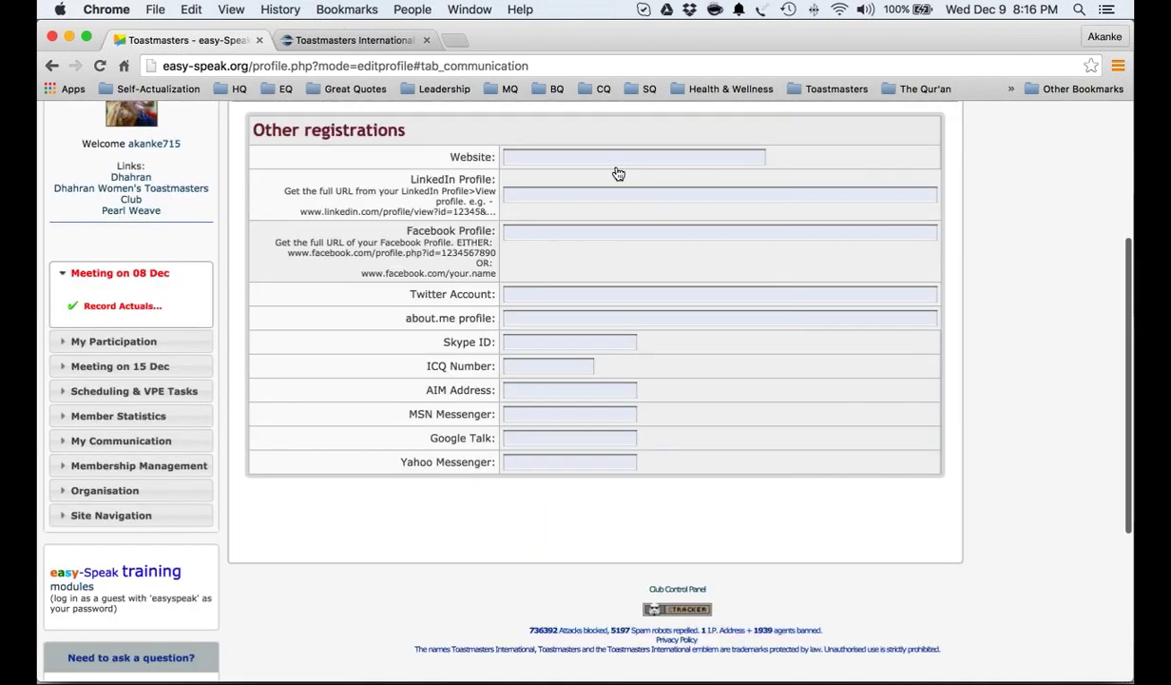
{"action": "scroll", "coordinate": [618, 174], "scroll_direction": "up", "scroll_amount": 2}
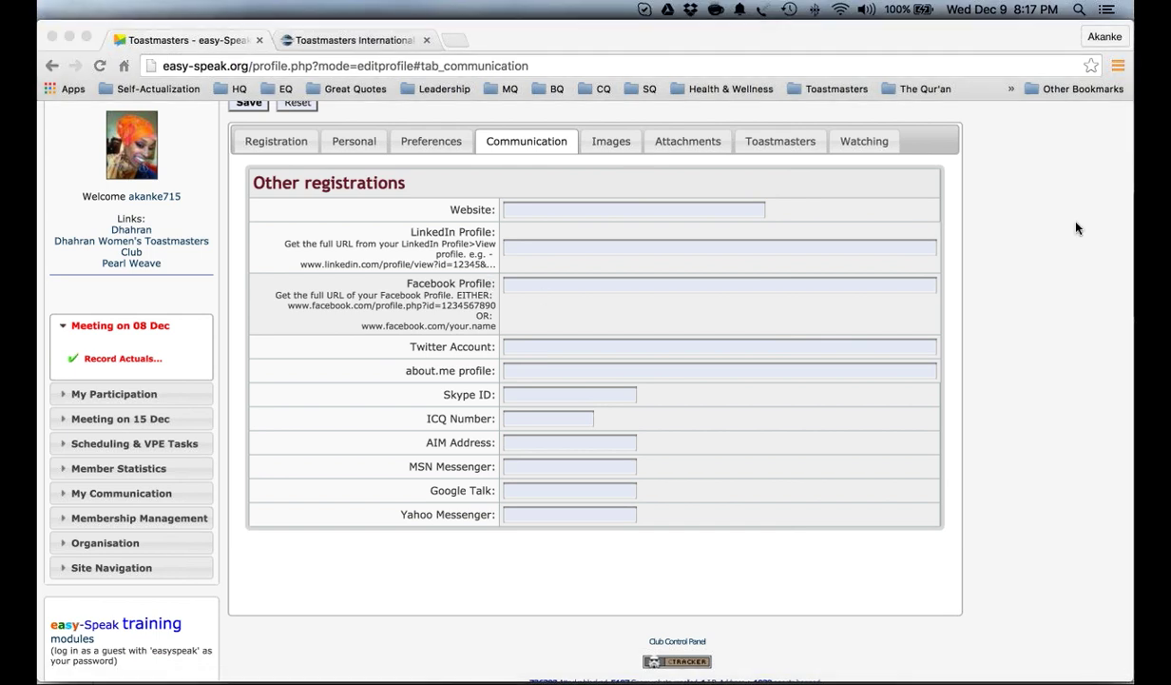
{"action": "left_click", "coordinate": [1065, 226]}
{"action": "scroll", "coordinate": [1065, 226], "scroll_direction": "up", "scroll_amount": 5}
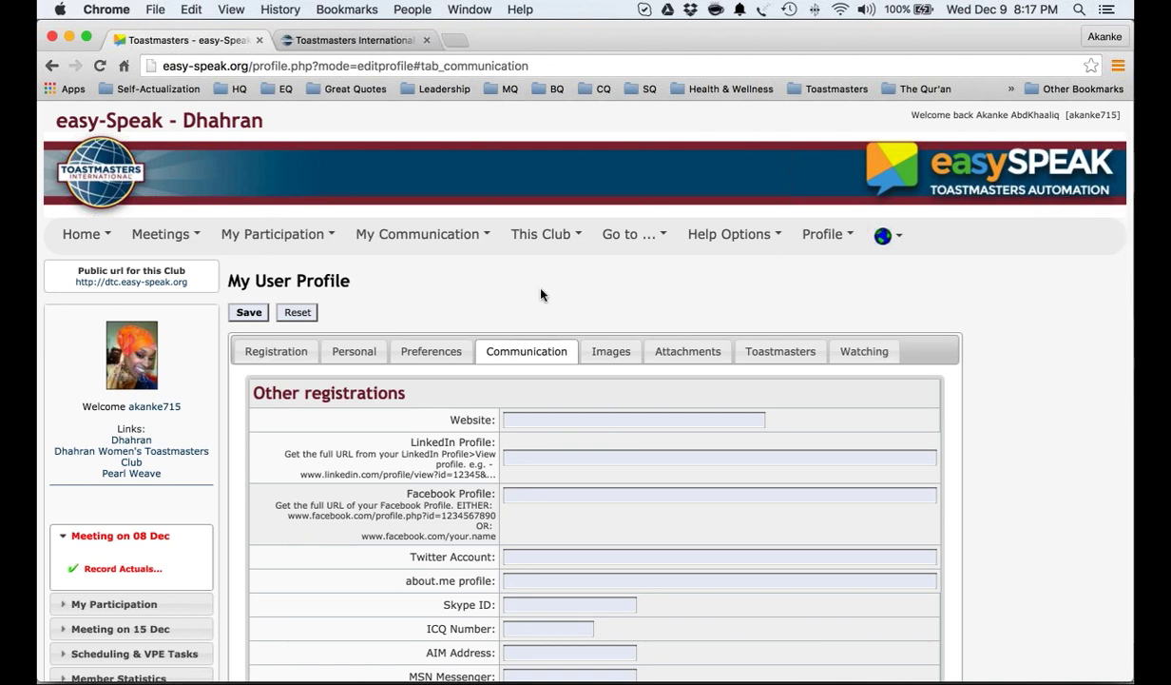
{"action": "left_click", "coordinate": [250, 311]}
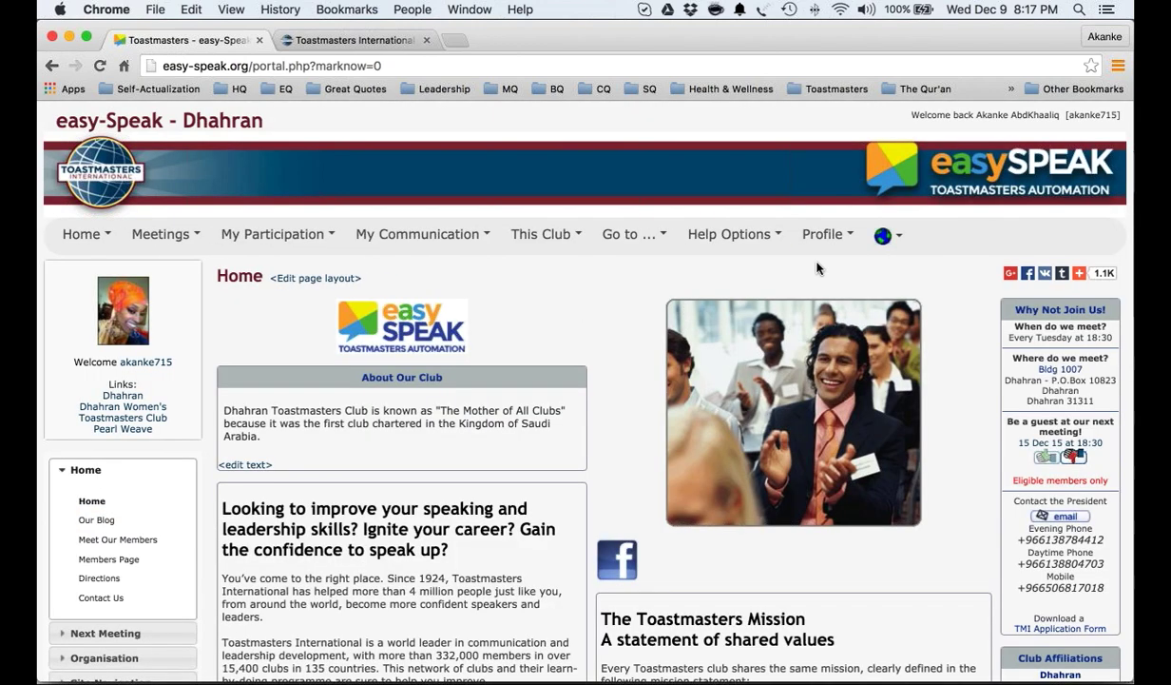
{"action": "mouse_move", "coordinate": [756, 247]}
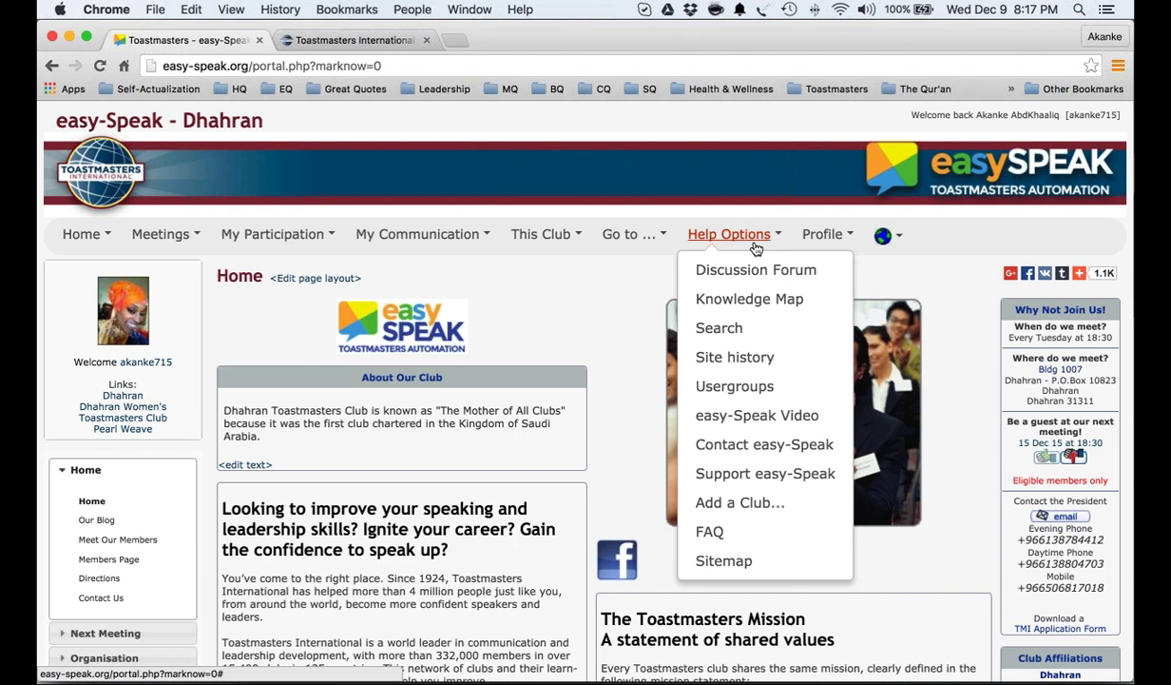
{"action": "left_click", "coordinate": [771, 299]}
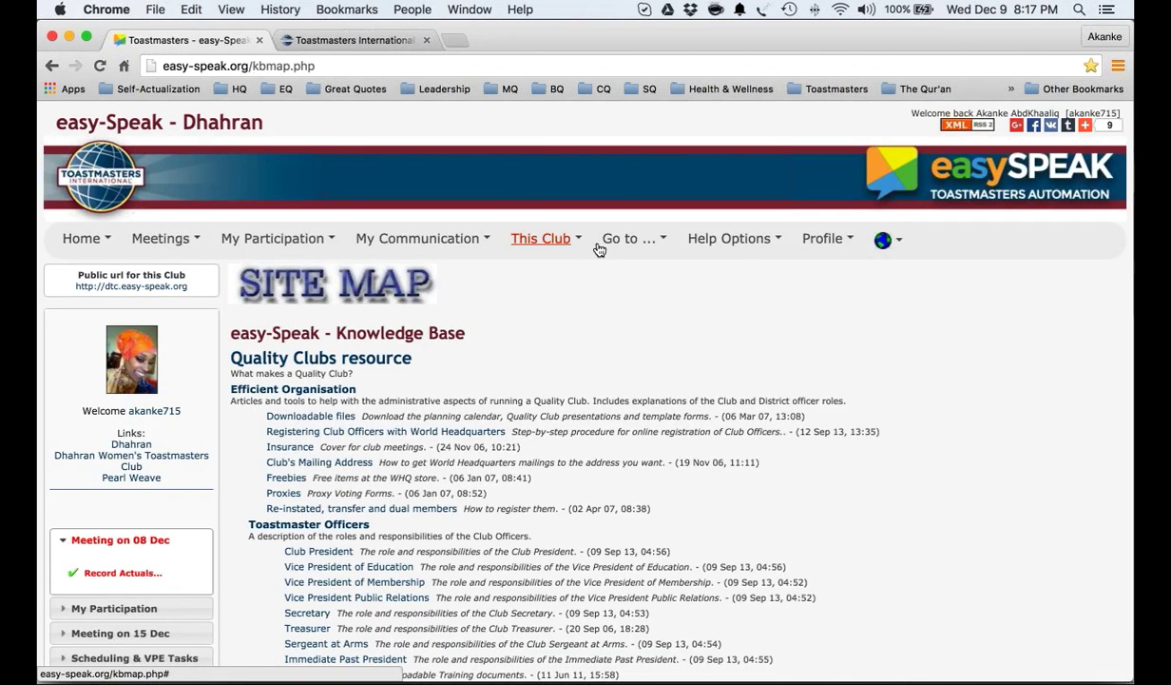
{"action": "mouse_move", "coordinate": [597, 247]}
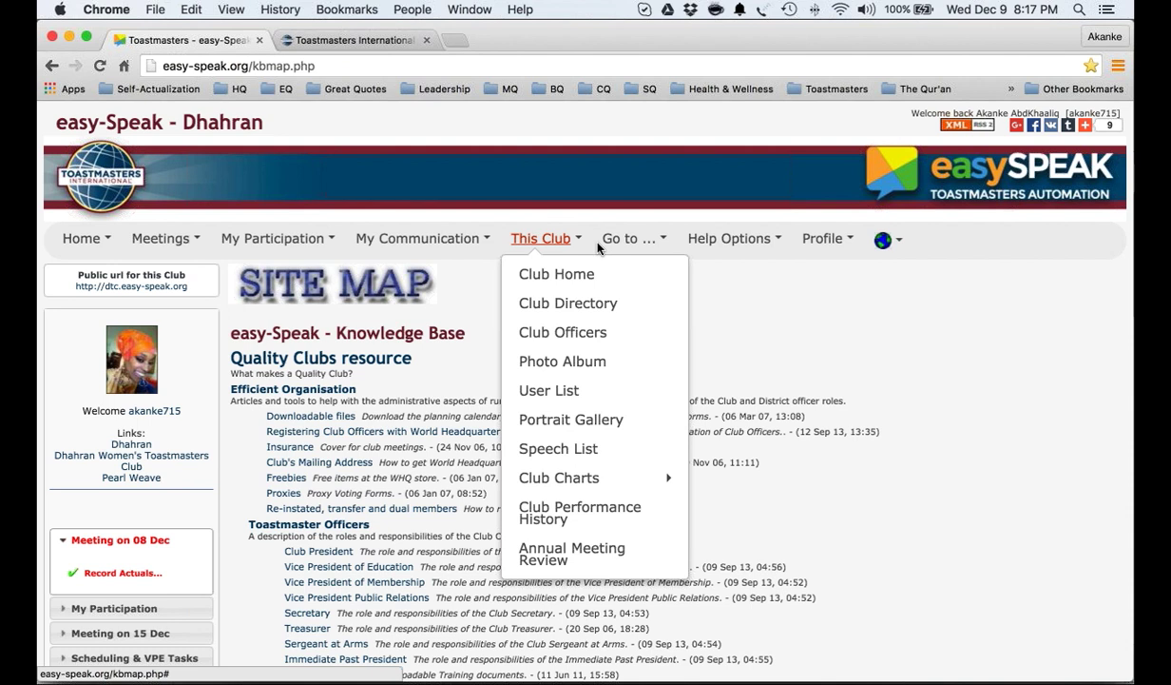
{"action": "left_click", "coordinate": [290, 65]}
{"action": "left_click", "coordinate": [278, 65]}
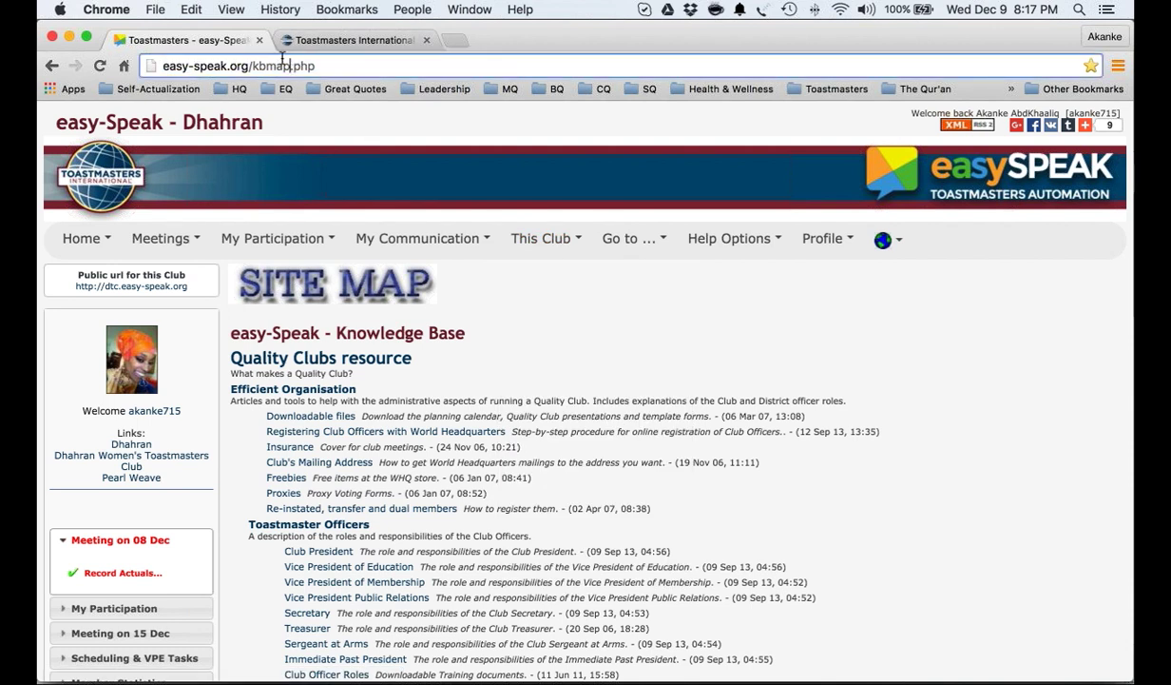
{"action": "key", "text": "BackSpace"}
{"action": "key", "text": "BackSpace"}
{"action": "key", "text": "BackSpace"}
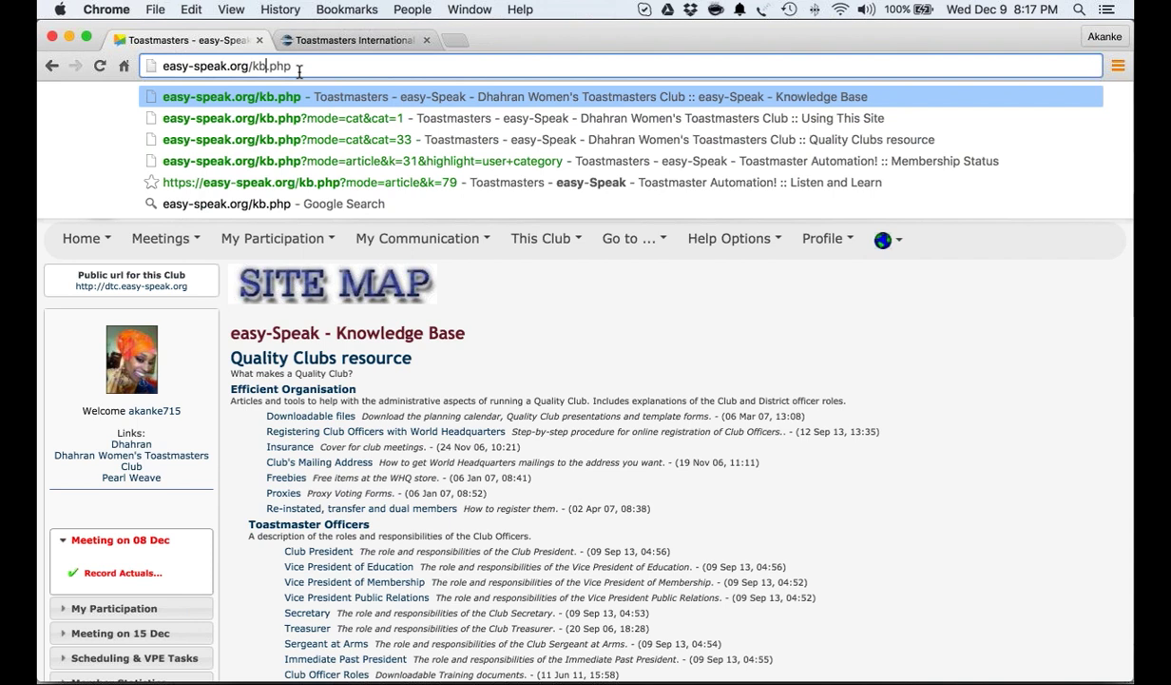
{"action": "key", "text": "Escape"}
{"action": "scroll", "coordinate": [453, 348], "scroll_direction": "down", "scroll_amount": 4}
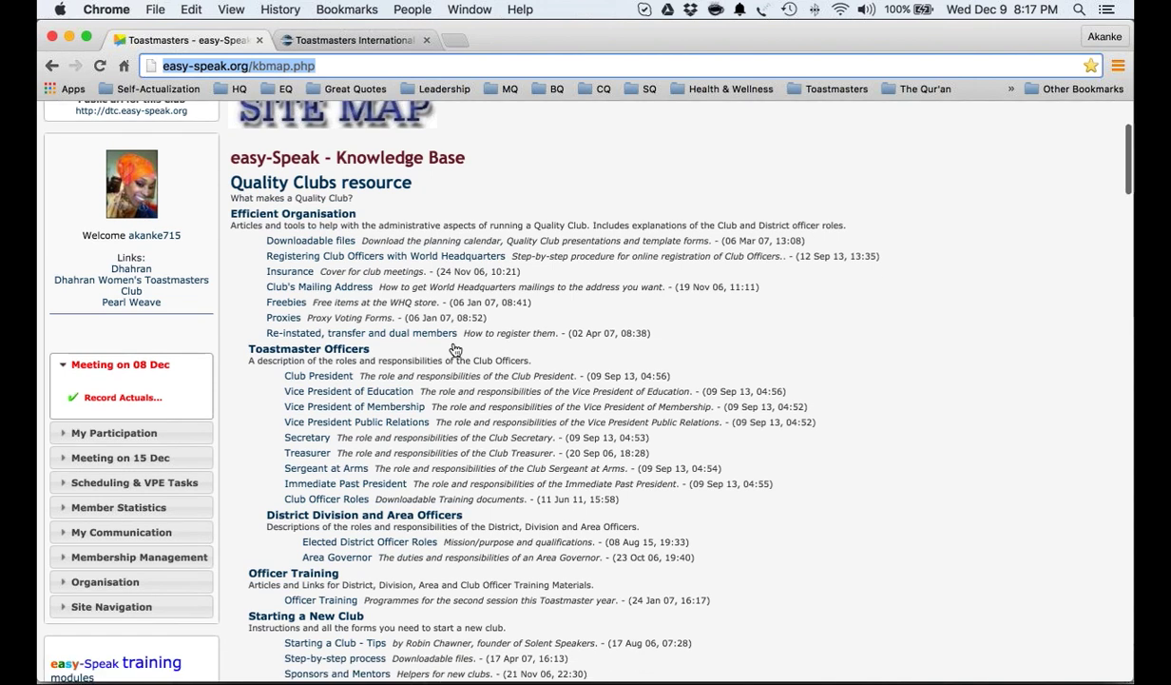
{"action": "scroll", "coordinate": [450, 339], "scroll_direction": "down", "scroll_amount": 1}
{"action": "scroll", "coordinate": [302, 224], "scroll_direction": "down", "scroll_amount": 2}
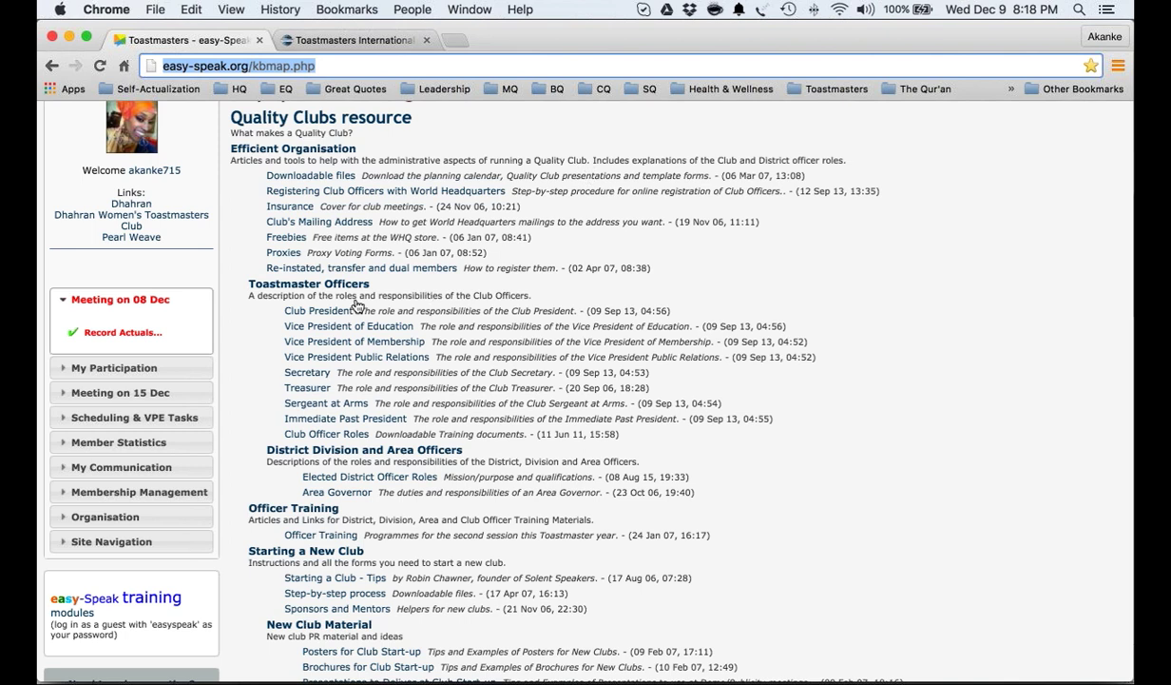
{"action": "scroll", "coordinate": [358, 304], "scroll_direction": "down", "scroll_amount": 1}
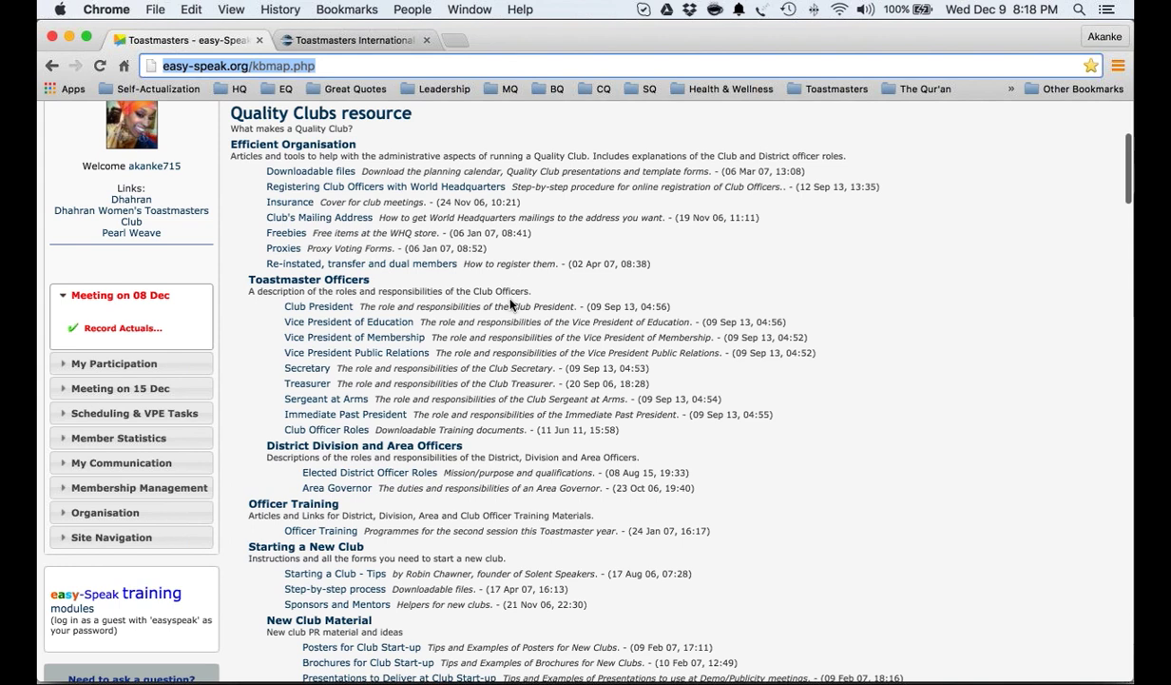
{"action": "scroll", "coordinate": [511, 304], "scroll_direction": "down", "scroll_amount": 3}
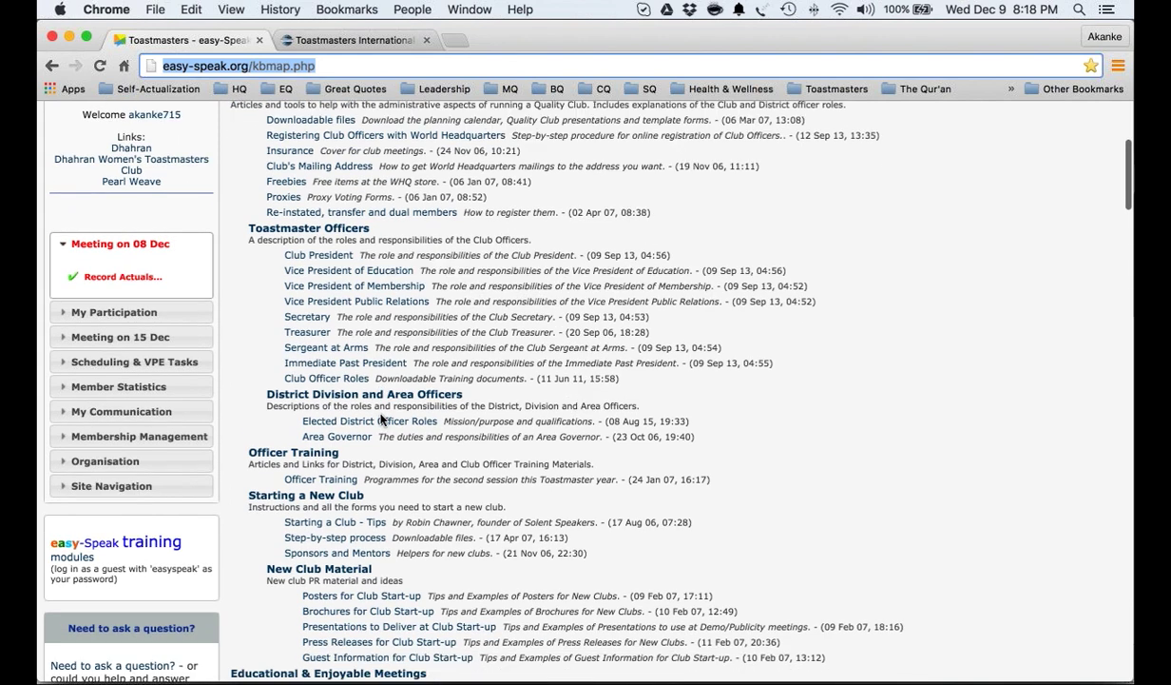
{"action": "scroll", "coordinate": [380, 420], "scroll_direction": "down", "scroll_amount": 2}
{"action": "scroll", "coordinate": [323, 403], "scroll_direction": "down", "scroll_amount": 2}
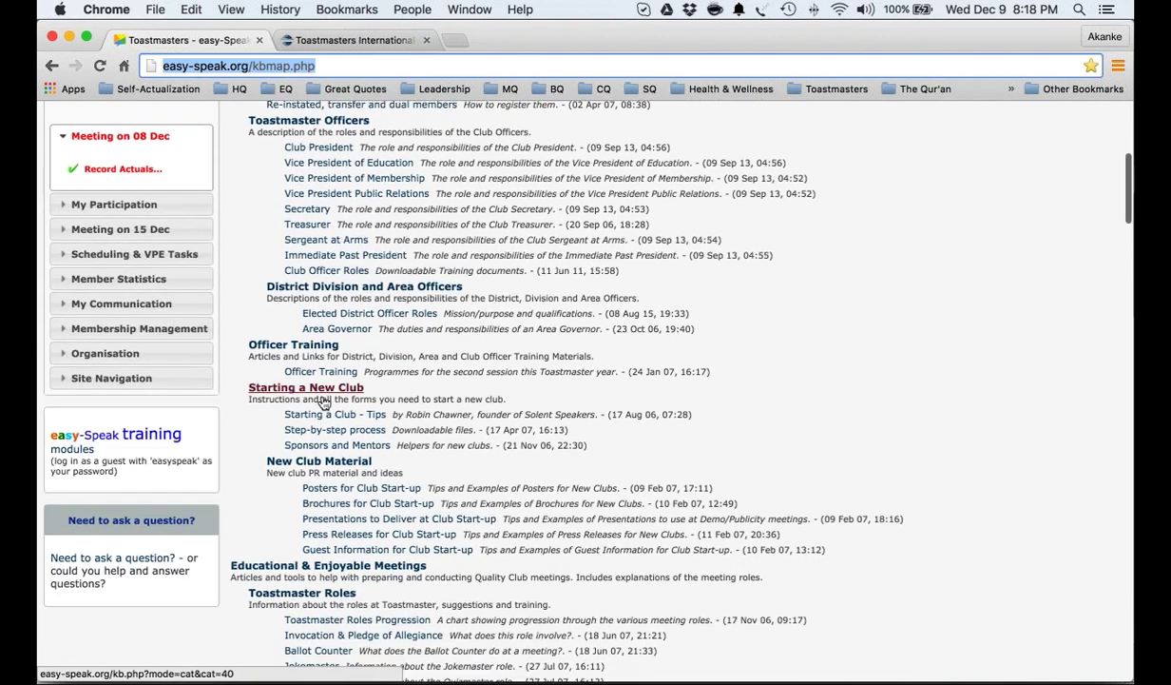
{"action": "scroll", "coordinate": [306, 367], "scroll_direction": "down", "scroll_amount": 2}
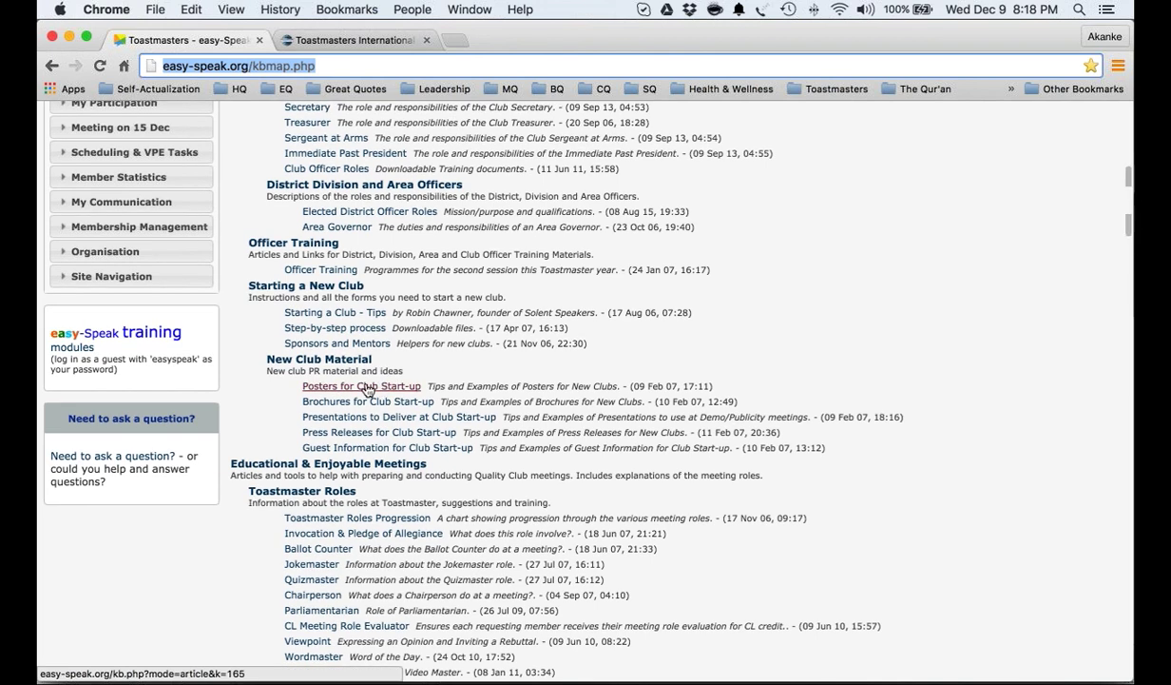
{"action": "scroll", "coordinate": [396, 388], "scroll_direction": "down", "scroll_amount": 1}
{"action": "scroll", "coordinate": [397, 390], "scroll_direction": "down", "scroll_amount": 2}
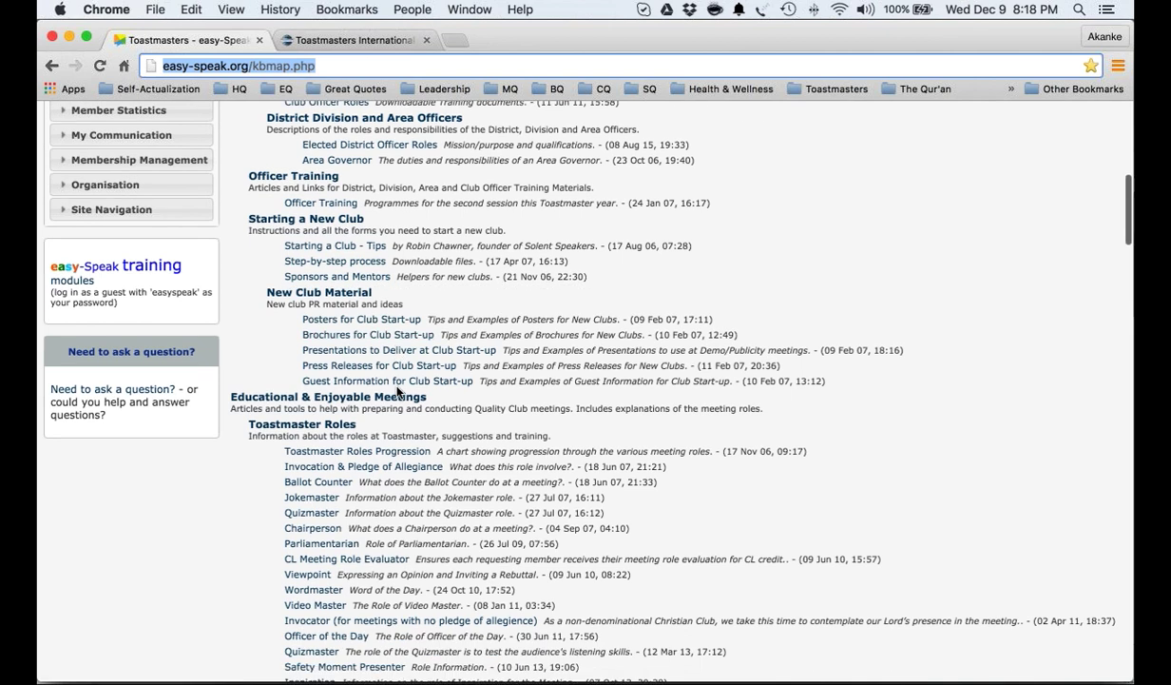
{"action": "scroll", "coordinate": [397, 390], "scroll_direction": "up", "scroll_amount": 10}
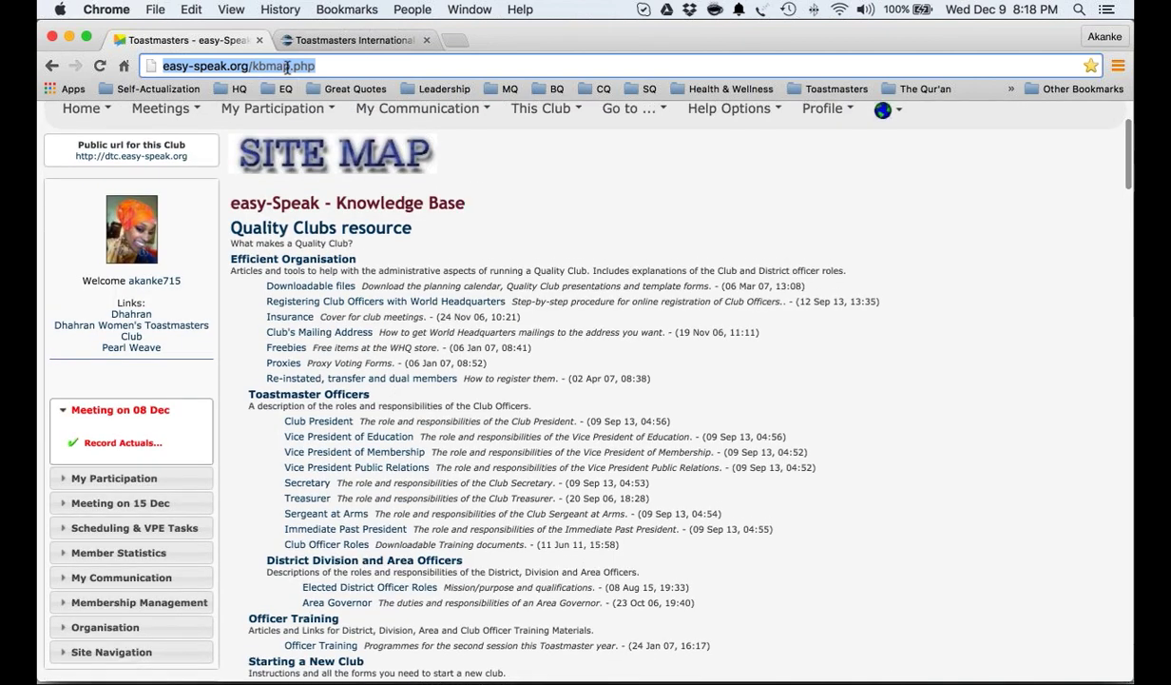
Change the address from kbmap.php to easy-speak.org/kb.php to load the Knowledge Base.
{"action": "left_click", "coordinate": [288, 65]}
{"action": "key", "text": "BackSpace"}
{"action": "key", "text": "BackSpace"}
{"action": "key", "text": "BackSpace"}
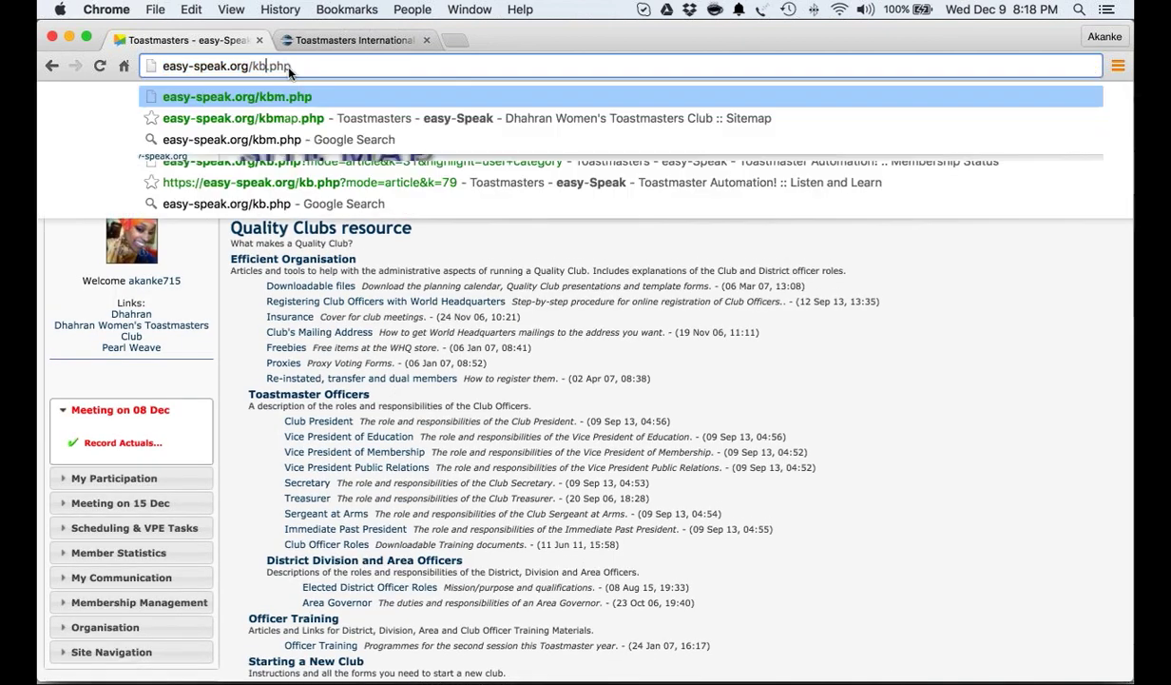
{"action": "key", "text": "Return"}
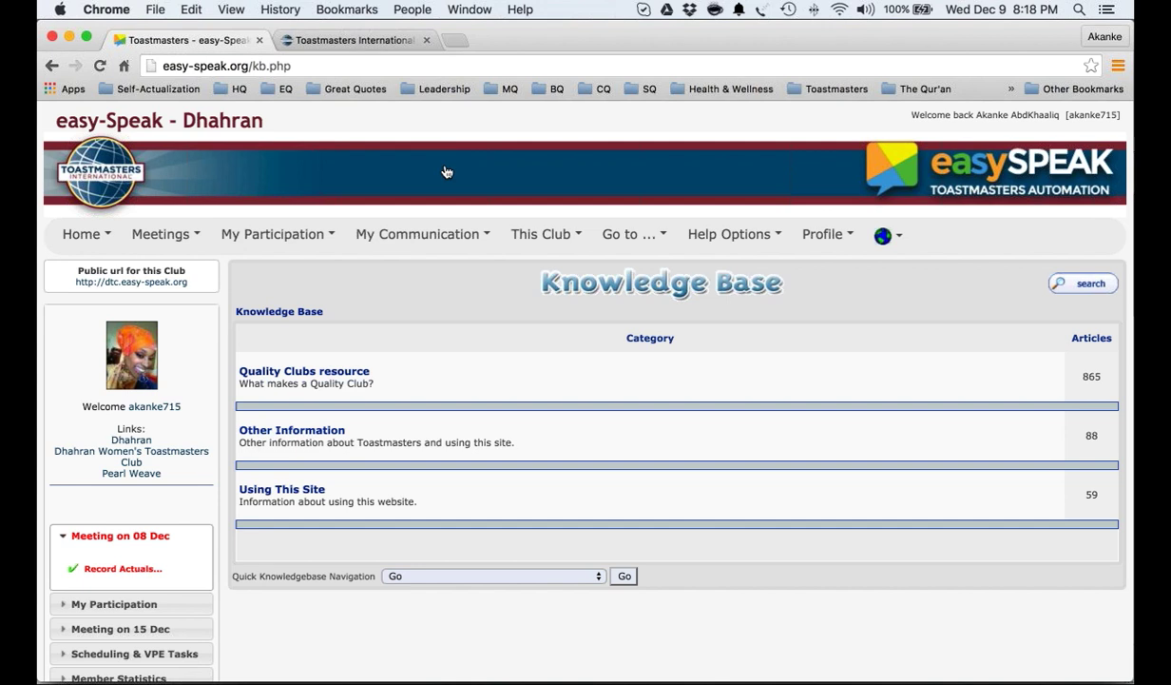
{"action": "mouse_move", "coordinate": [514, 240]}
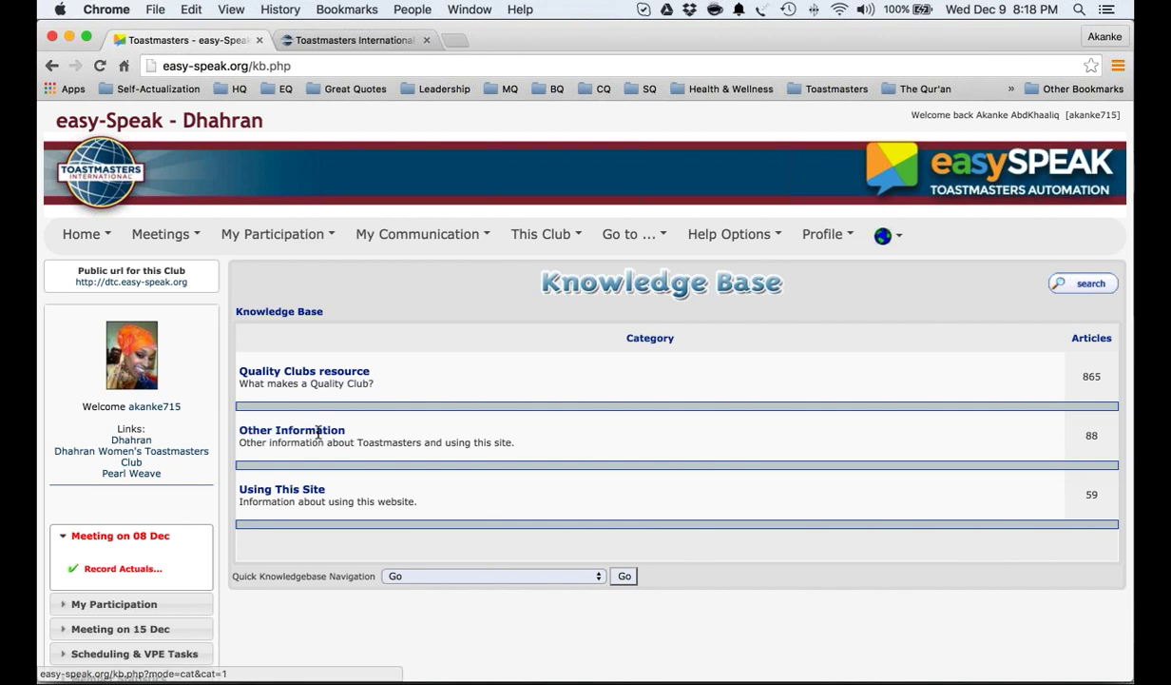
Open the Using This Site category, browse its articles, and bring up Help Options.
{"action": "left_click", "coordinate": [307, 493]}
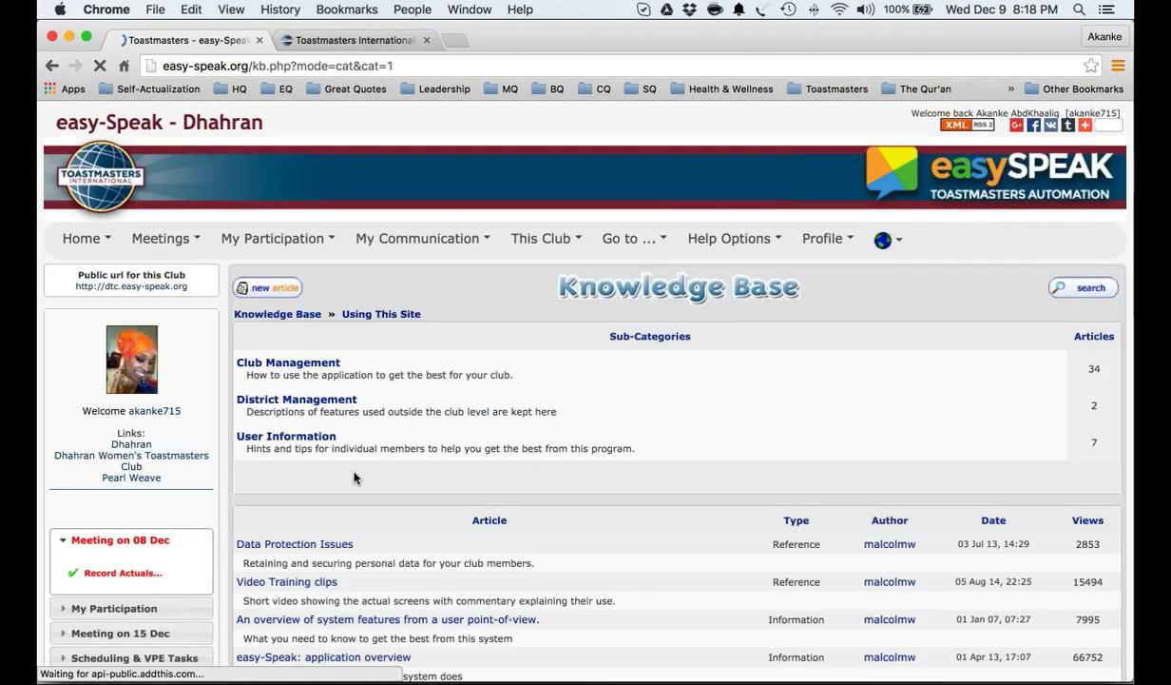
{"action": "scroll", "coordinate": [352, 476], "scroll_direction": "down", "scroll_amount": 1}
{"action": "scroll", "coordinate": [353, 476], "scroll_direction": "down", "scroll_amount": 4}
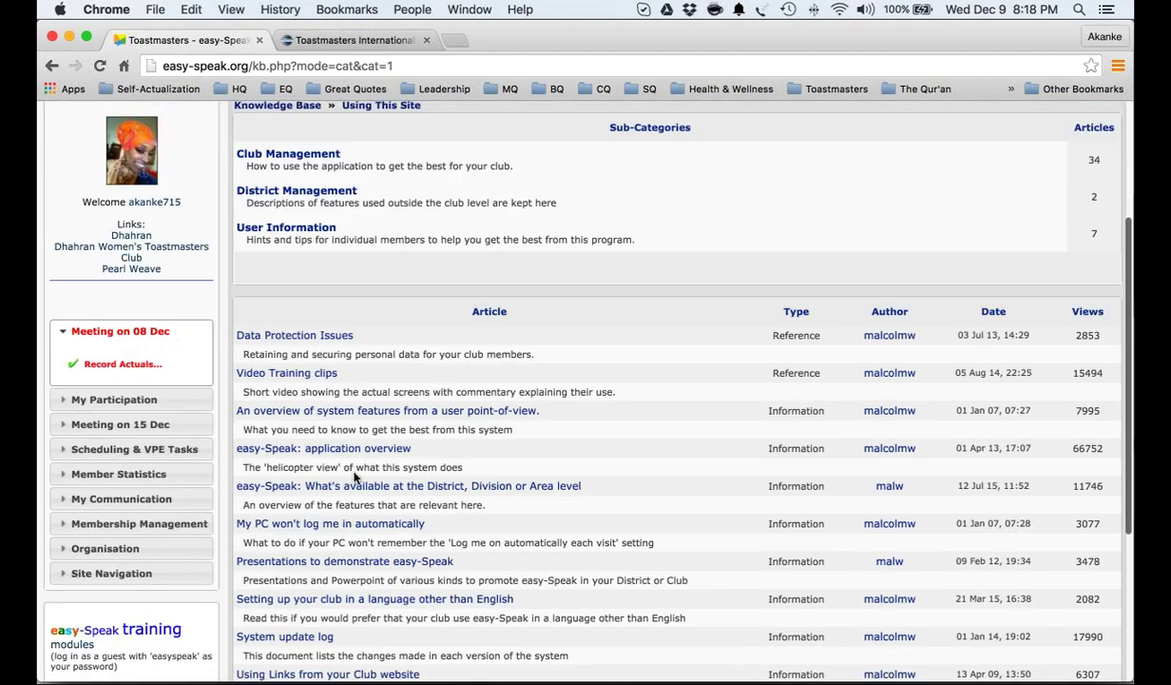
{"action": "scroll", "coordinate": [352, 476], "scroll_direction": "down", "scroll_amount": 2}
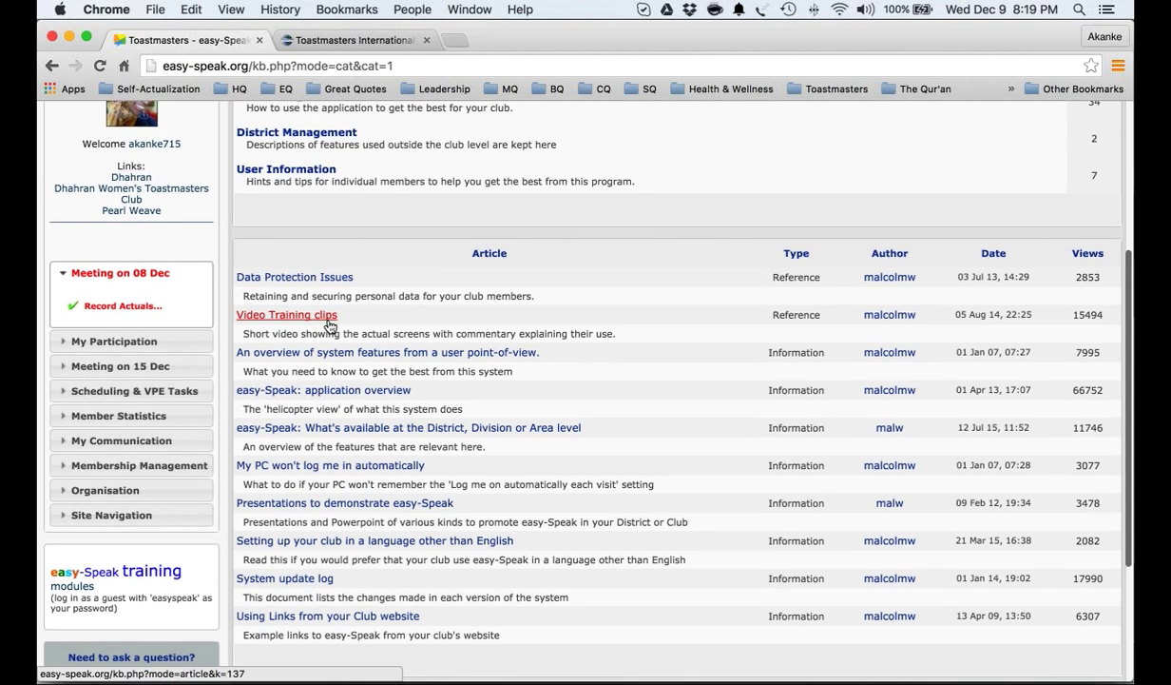
{"action": "scroll", "coordinate": [328, 325], "scroll_direction": "up", "scroll_amount": 5}
{"action": "left_click", "coordinate": [759, 243]}
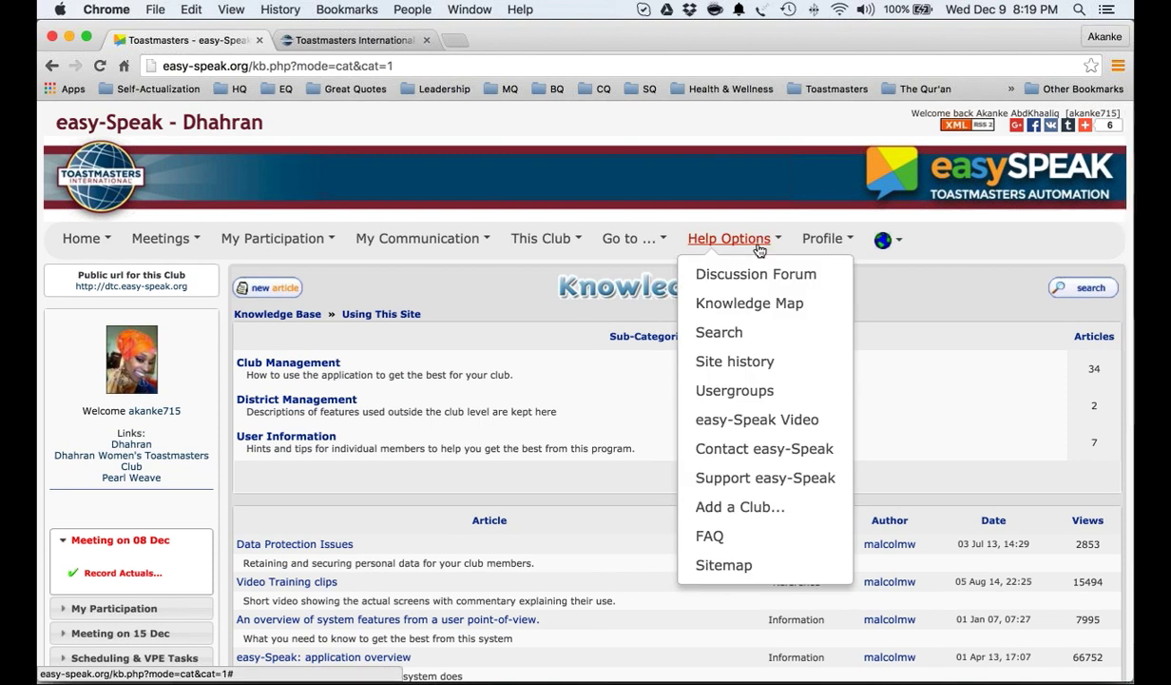
Open the easy-Speak Video training page and scroll through the Club Member videos.
{"action": "left_click", "coordinate": [751, 421]}
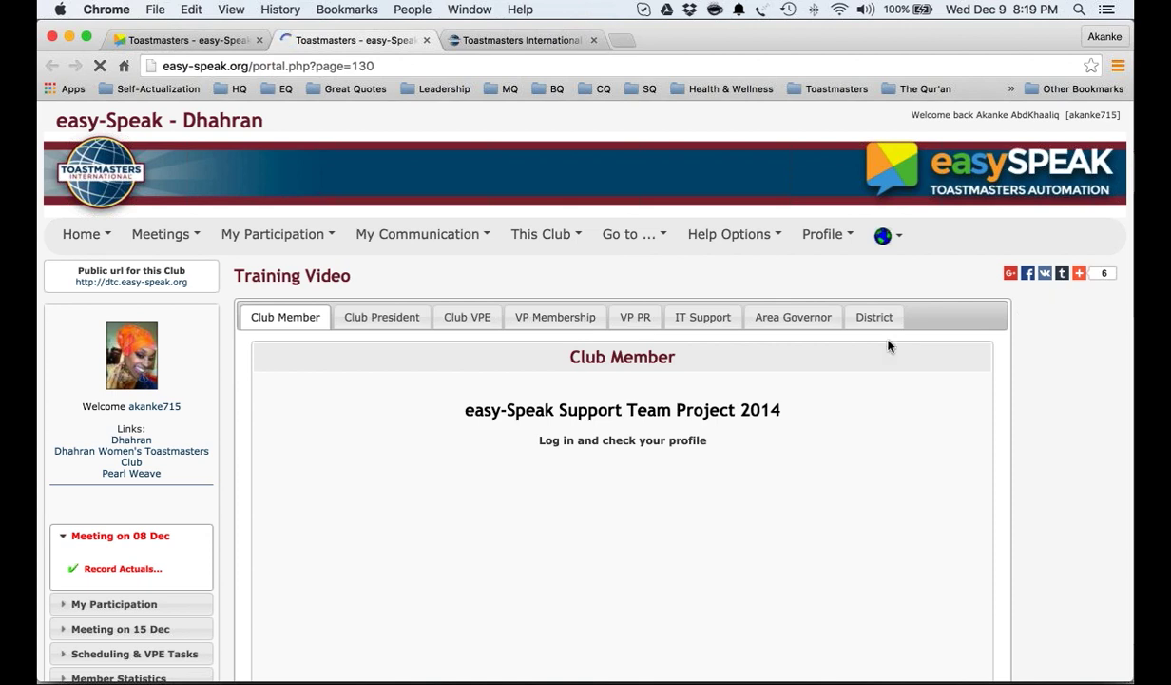
{"action": "scroll", "coordinate": [464, 312], "scroll_direction": "up", "scroll_amount": 3}
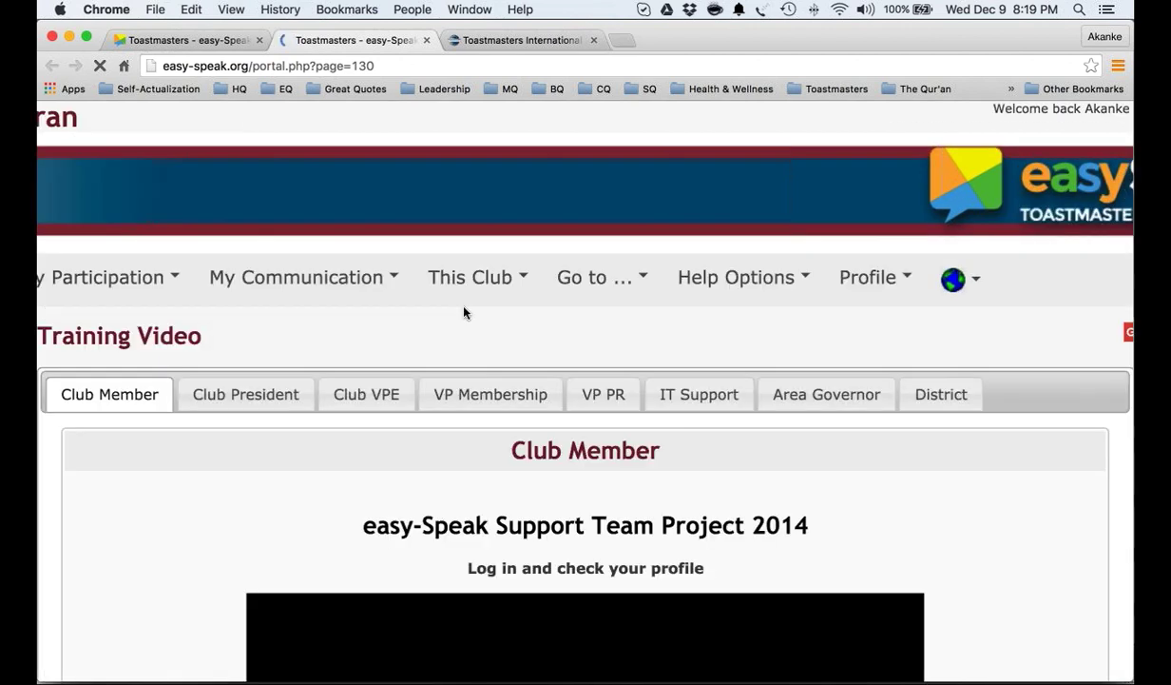
{"action": "scroll", "coordinate": [464, 312], "scroll_direction": "down", "scroll_amount": 3}
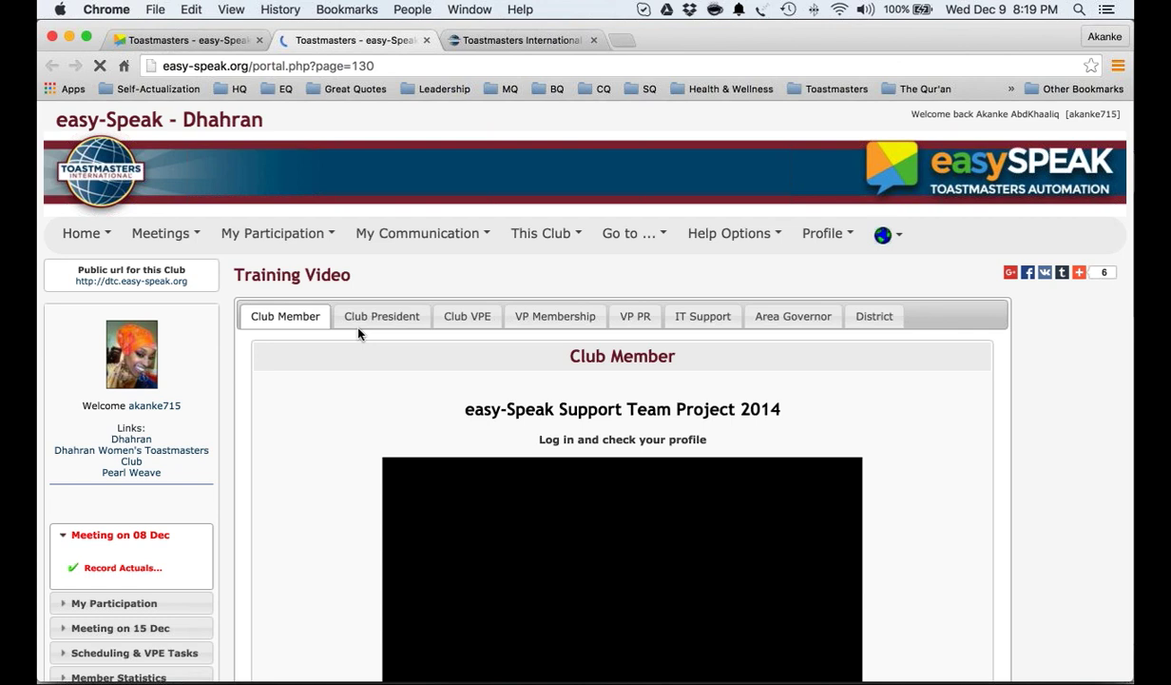
{"action": "scroll", "coordinate": [358, 333], "scroll_direction": "down", "scroll_amount": 1}
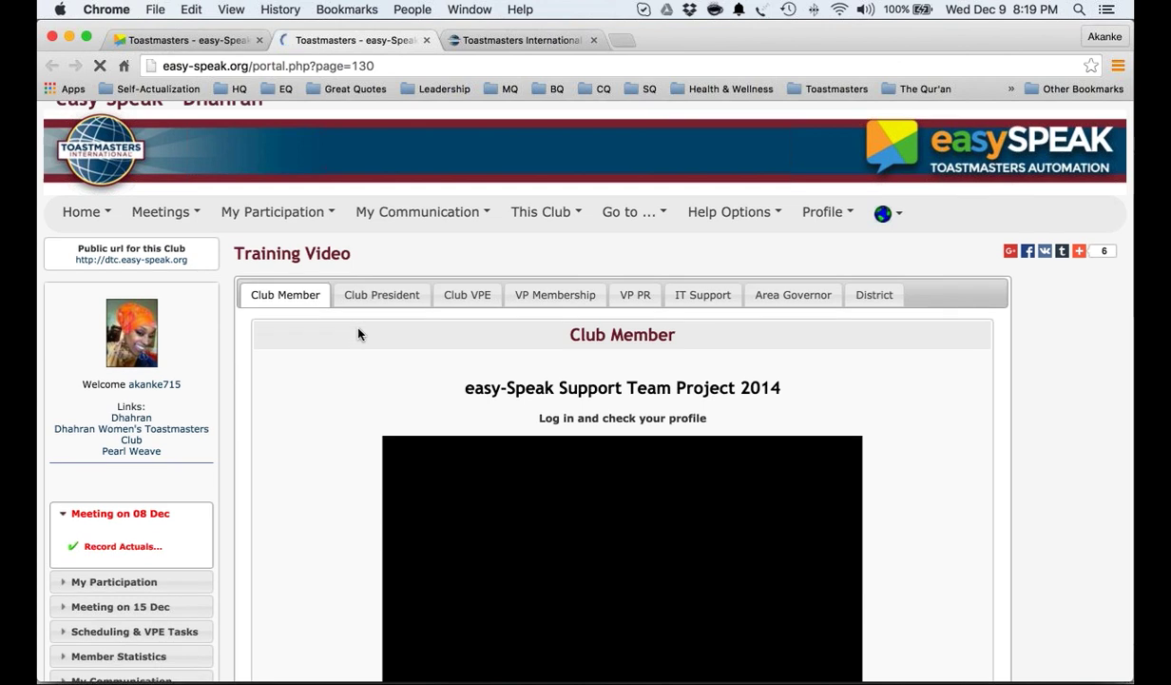
{"action": "scroll", "coordinate": [362, 330], "scroll_direction": "down", "scroll_amount": 1}
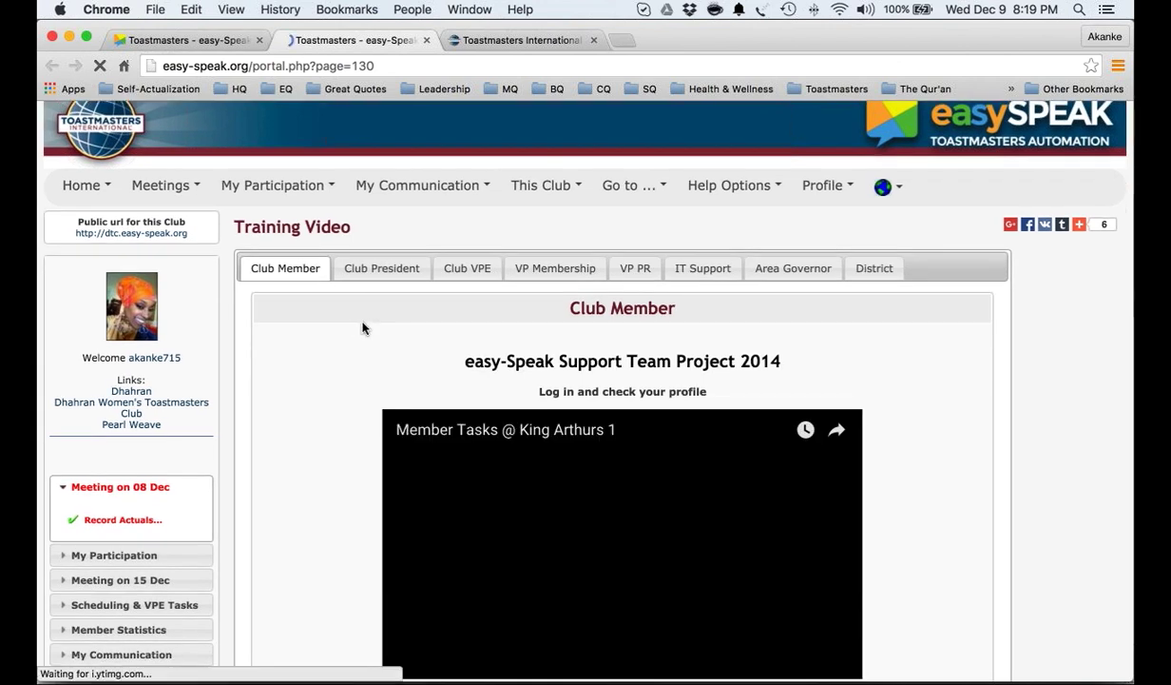
{"action": "scroll", "coordinate": [362, 328], "scroll_direction": "down", "scroll_amount": 1}
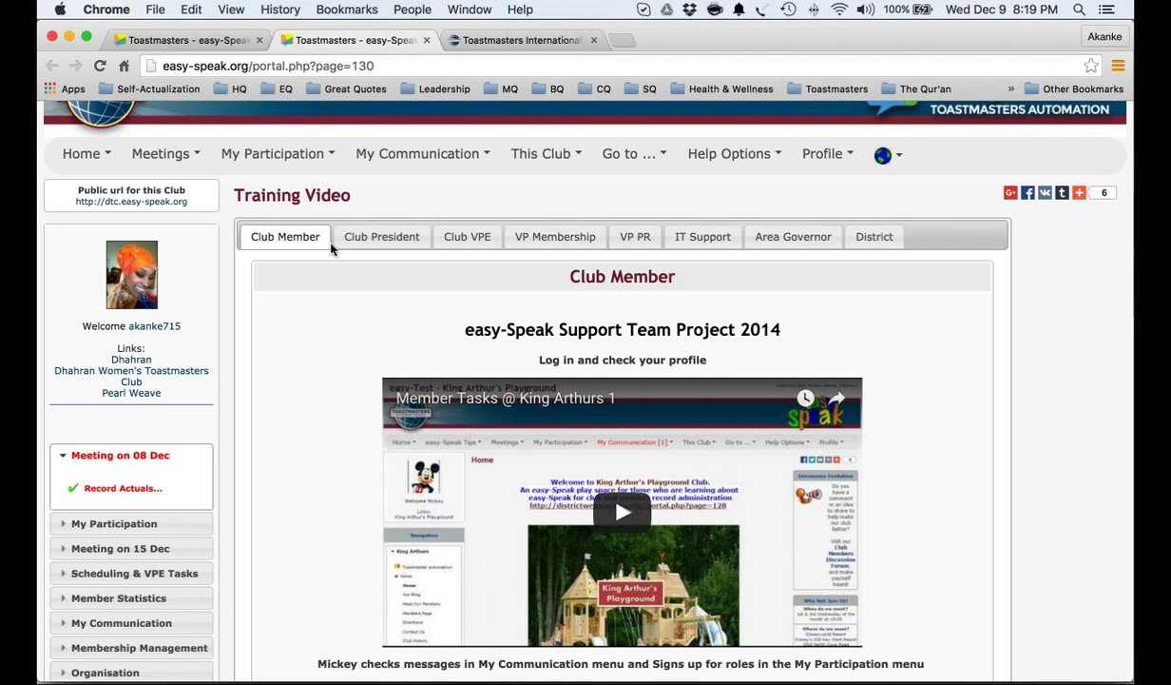
{"action": "scroll", "coordinate": [323, 236], "scroll_direction": "down", "scroll_amount": 1}
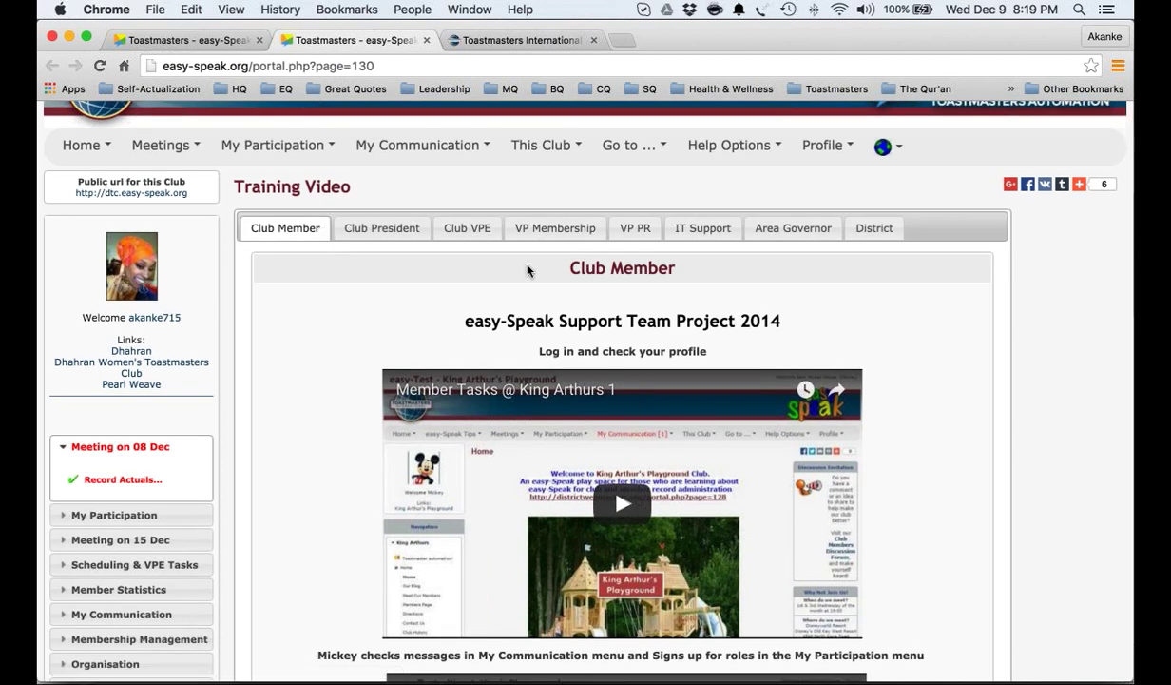
{"action": "scroll", "coordinate": [527, 271], "scroll_direction": "down", "scroll_amount": 3}
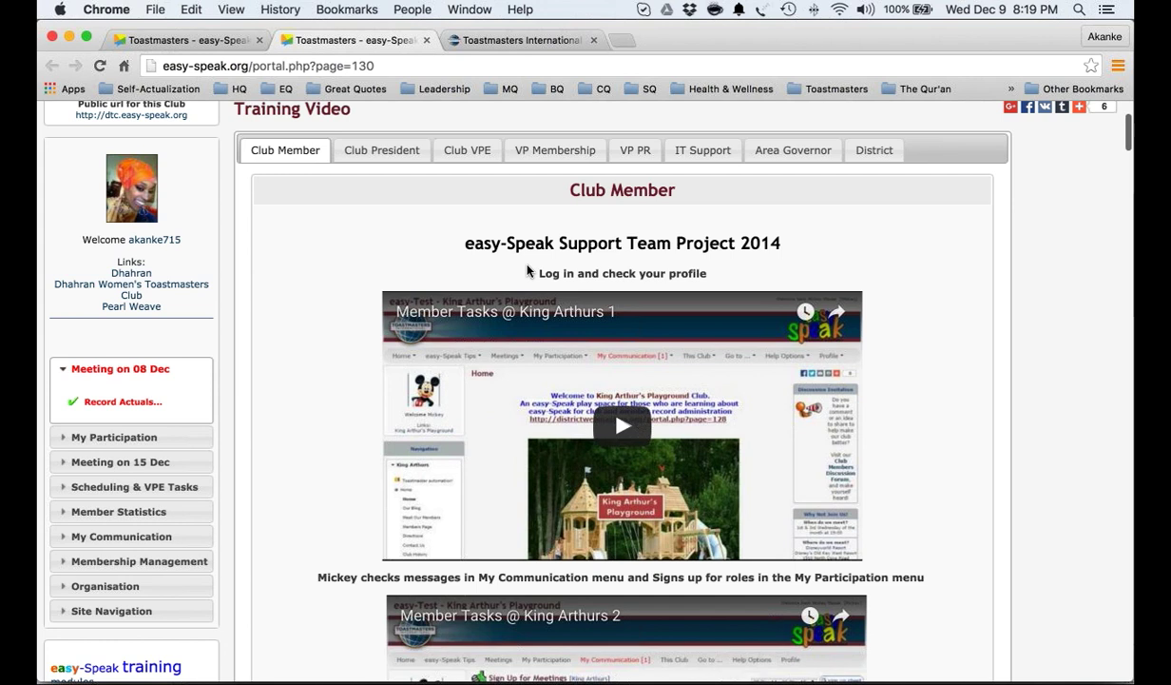
Browse the Club Member videos and start playing Member Tasks @ King Arthurs 1.
{"action": "scroll", "coordinate": [528, 271], "scroll_direction": "down", "scroll_amount": 3}
{"action": "scroll", "coordinate": [500, 261], "scroll_direction": "down", "scroll_amount": 1}
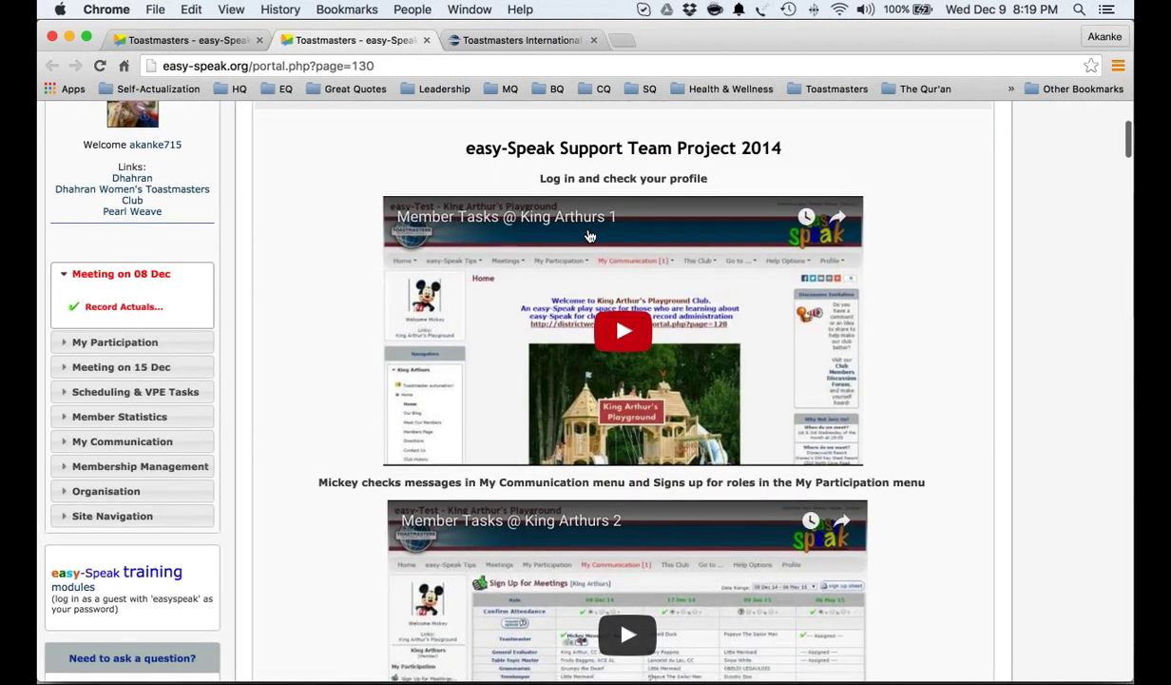
{"action": "scroll", "coordinate": [601, 362], "scroll_direction": "down", "scroll_amount": 6}
{"action": "scroll", "coordinate": [602, 363], "scroll_direction": "down", "scroll_amount": 19}
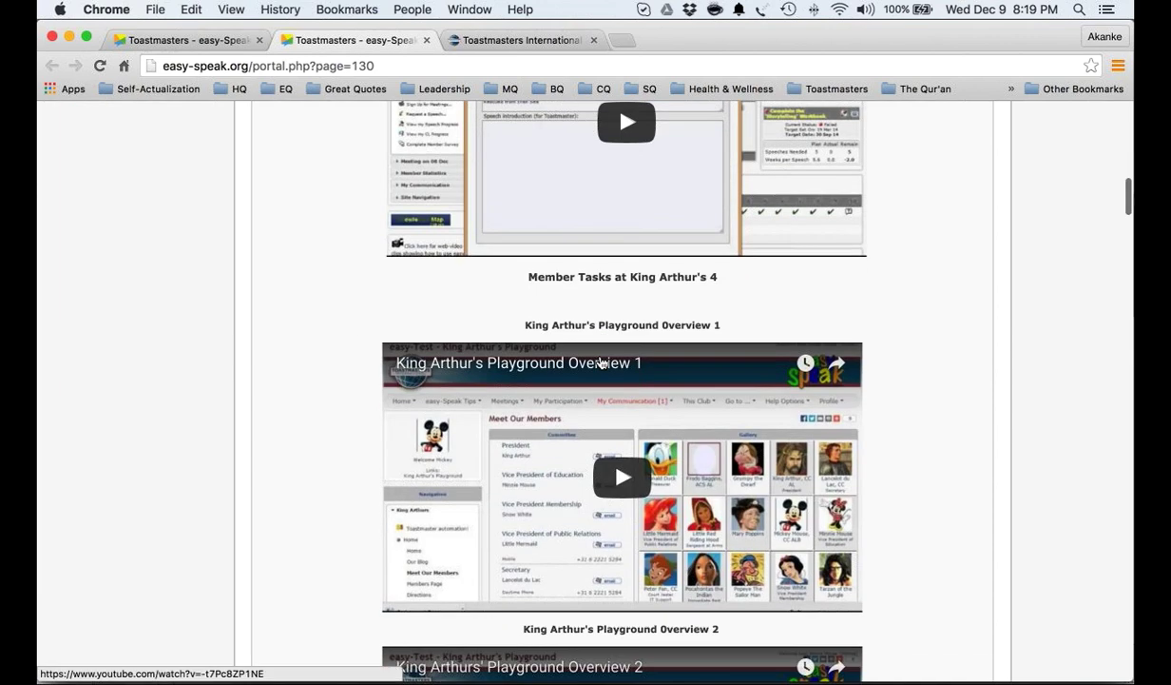
{"action": "scroll", "coordinate": [601, 363], "scroll_direction": "down", "scroll_amount": 2}
{"action": "scroll", "coordinate": [601, 363], "scroll_direction": "up", "scroll_amount": 8}
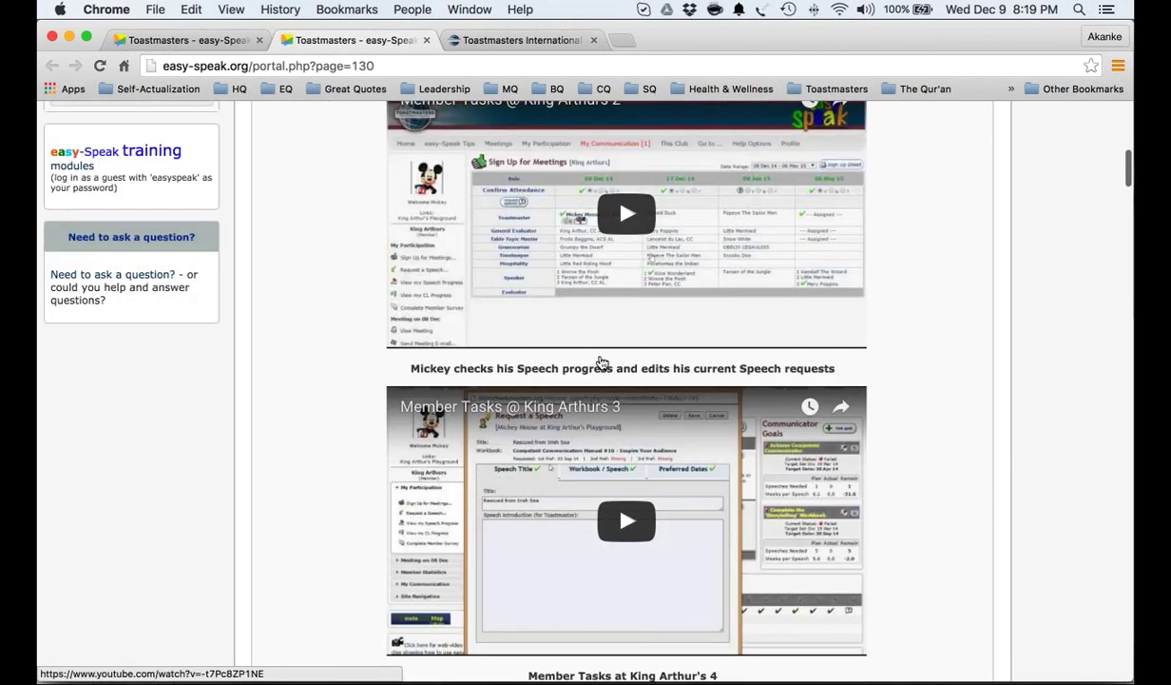
{"action": "scroll", "coordinate": [601, 363], "scroll_direction": "up", "scroll_amount": 5}
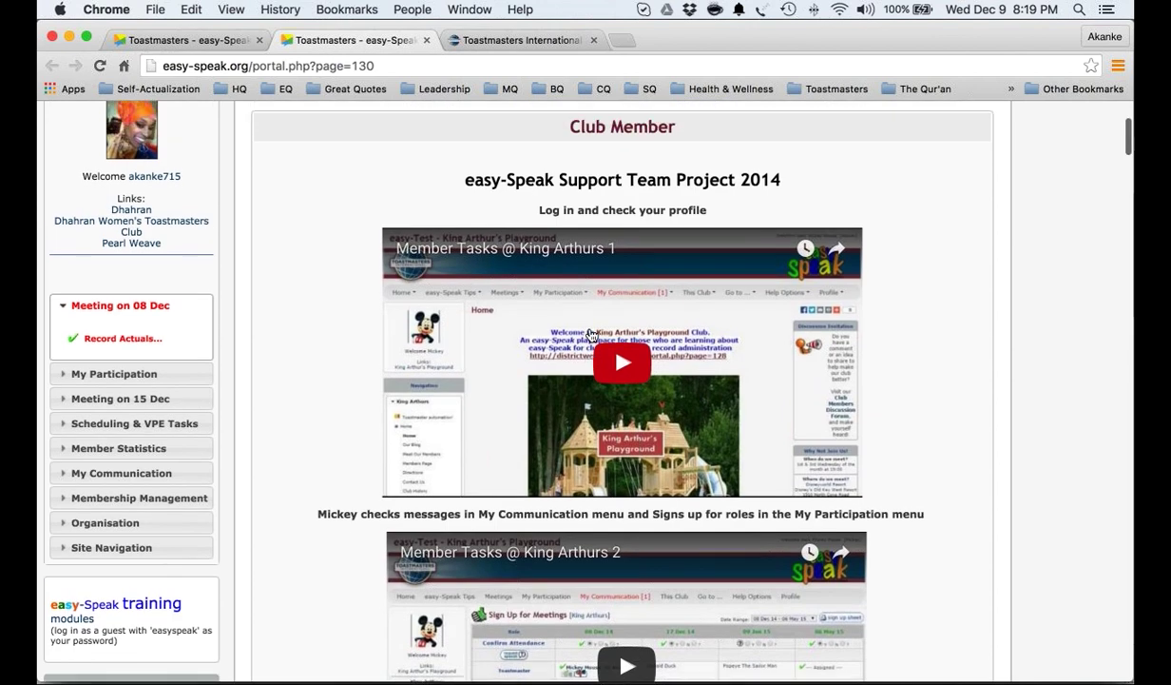
{"action": "left_click", "coordinate": [592, 335]}
{"action": "scroll", "coordinate": [600, 451], "scroll_direction": "up", "scroll_amount": 2}
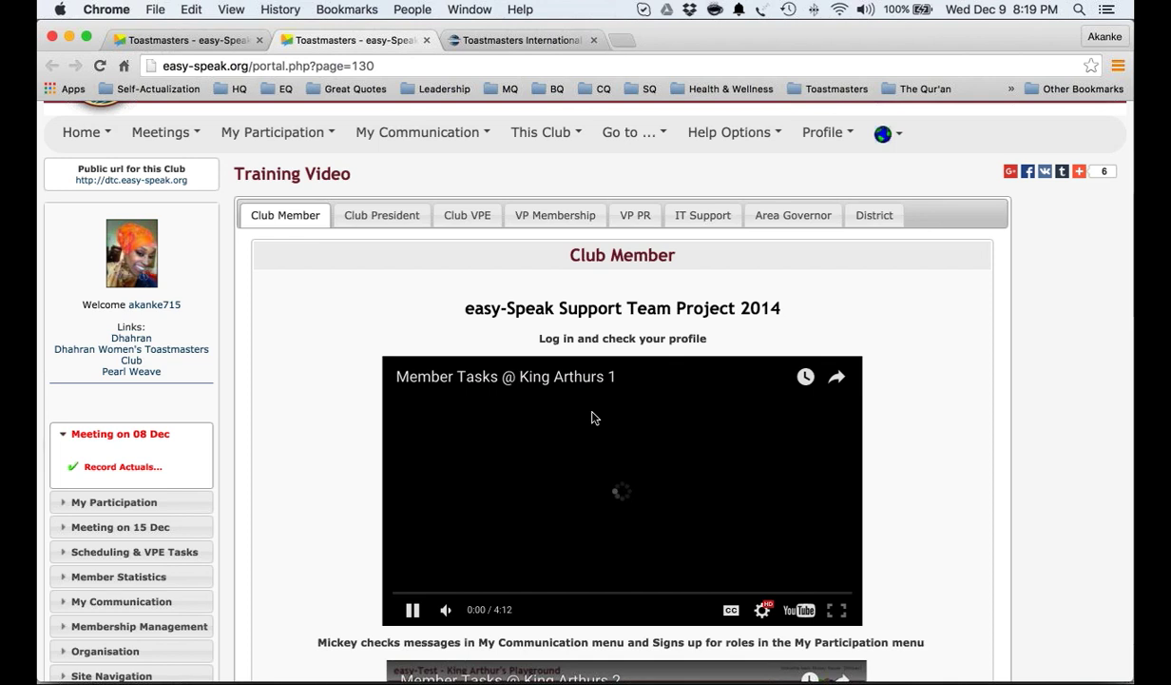
Raise the volume, then pause Member Tasks @ King Arthurs 1 at 0:05.
{"action": "scroll", "coordinate": [592, 417], "scroll_direction": "down", "scroll_amount": 3}
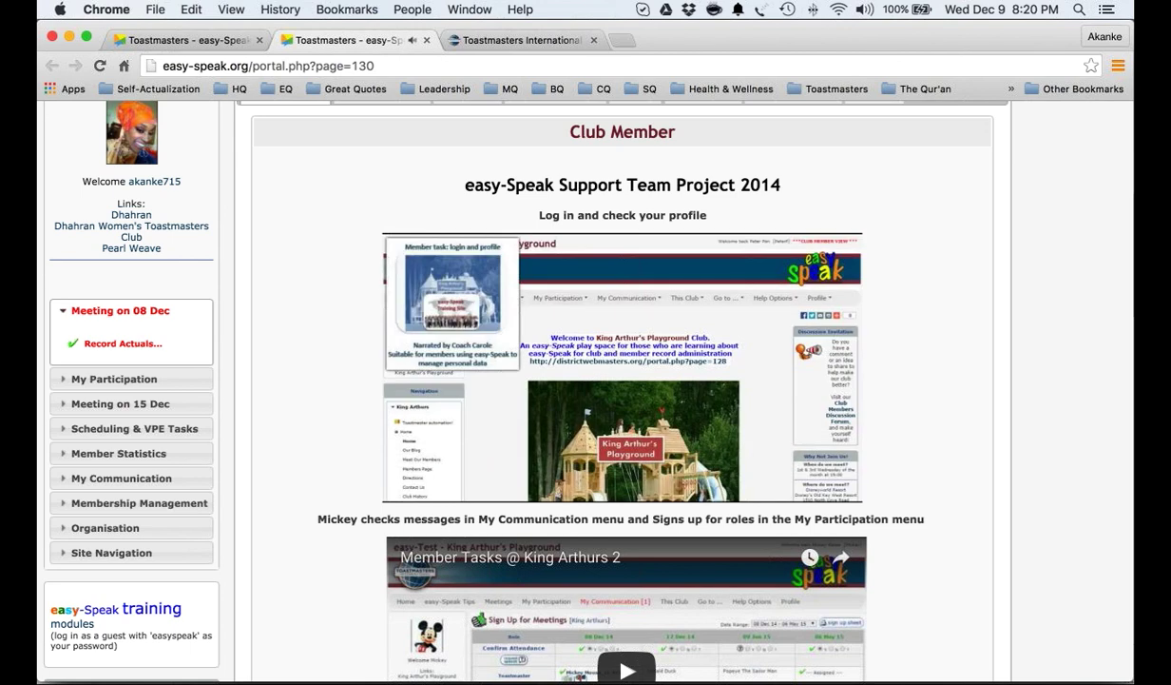
{"action": "key", "text": "XF86AudioRaiseVolume"}
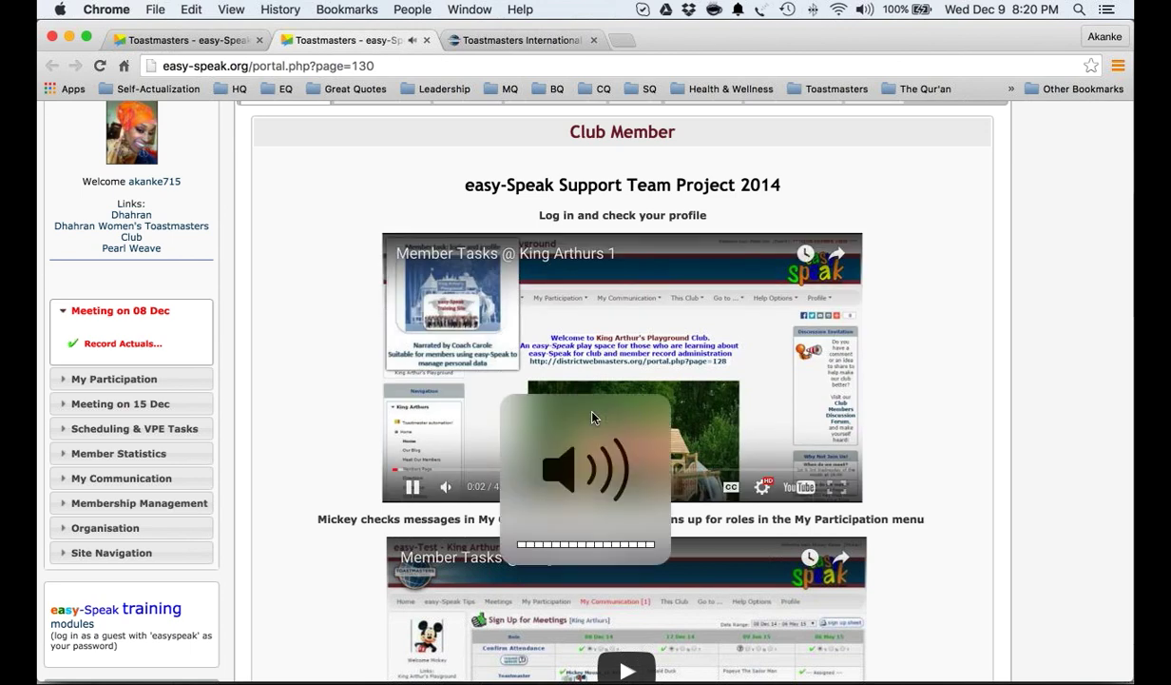
{"action": "left_click", "coordinate": [413, 487]}
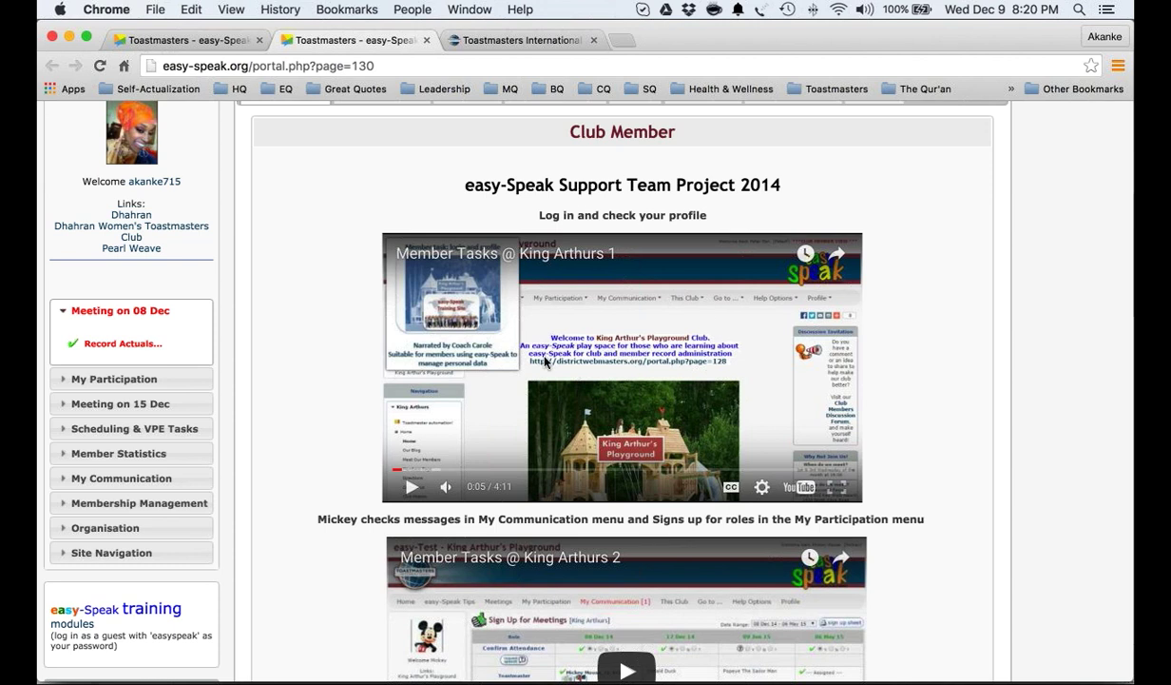
Review the Club Member videos, then switch to the Club President training videos.
{"action": "scroll", "coordinate": [666, 366], "scroll_direction": "down", "scroll_amount": 3}
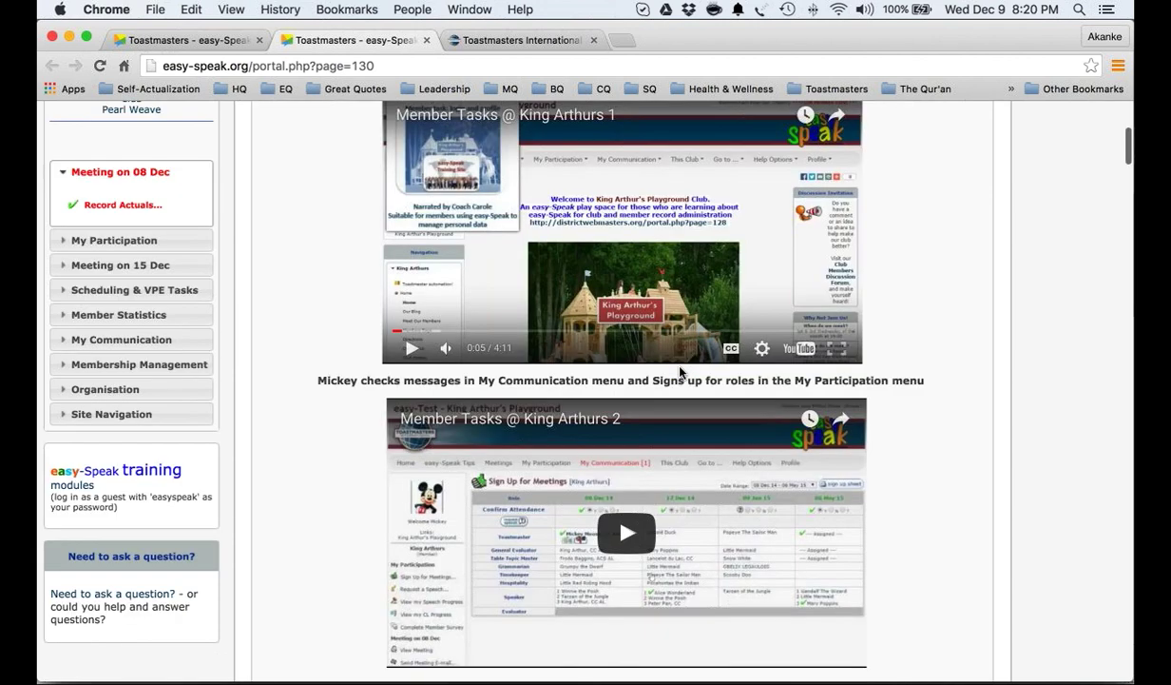
{"action": "scroll", "coordinate": [680, 372], "scroll_direction": "down", "scroll_amount": 4}
{"action": "scroll", "coordinate": [680, 372], "scroll_direction": "down", "scroll_amount": 3}
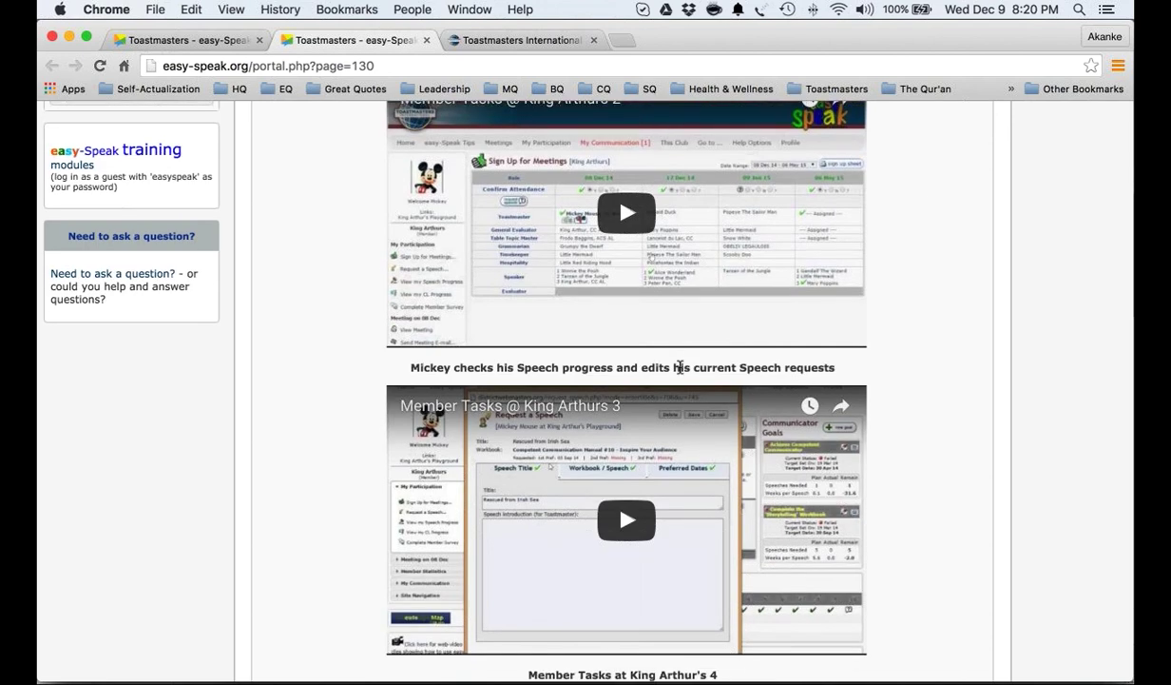
{"action": "scroll", "coordinate": [680, 369], "scroll_direction": "up", "scroll_amount": 6}
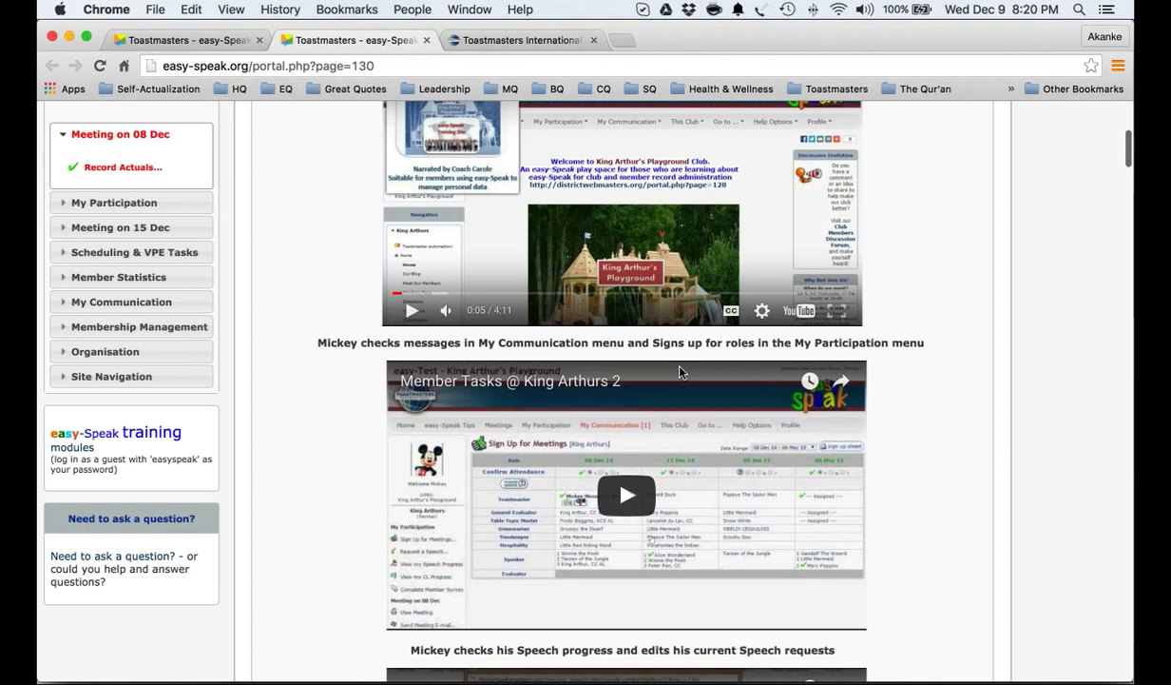
{"action": "scroll", "coordinate": [680, 372], "scroll_direction": "up", "scroll_amount": 1}
{"action": "scroll", "coordinate": [468, 285], "scroll_direction": "up", "scroll_amount": 1}
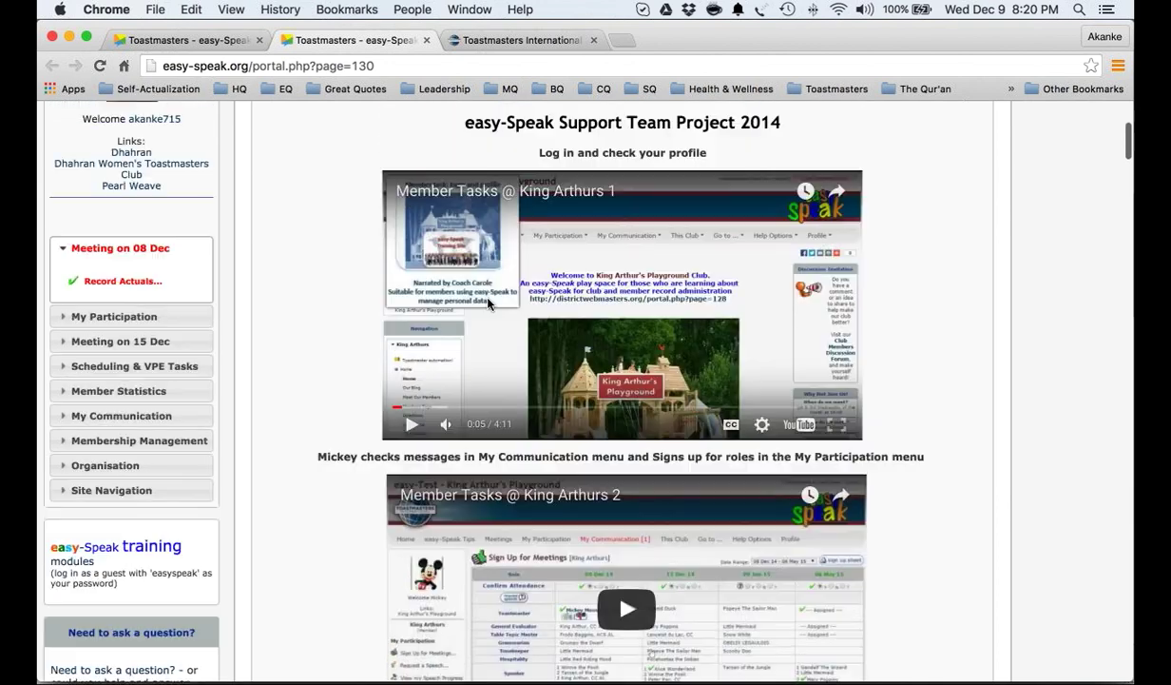
{"action": "scroll", "coordinate": [332, 285], "scroll_direction": "up", "scroll_amount": 6}
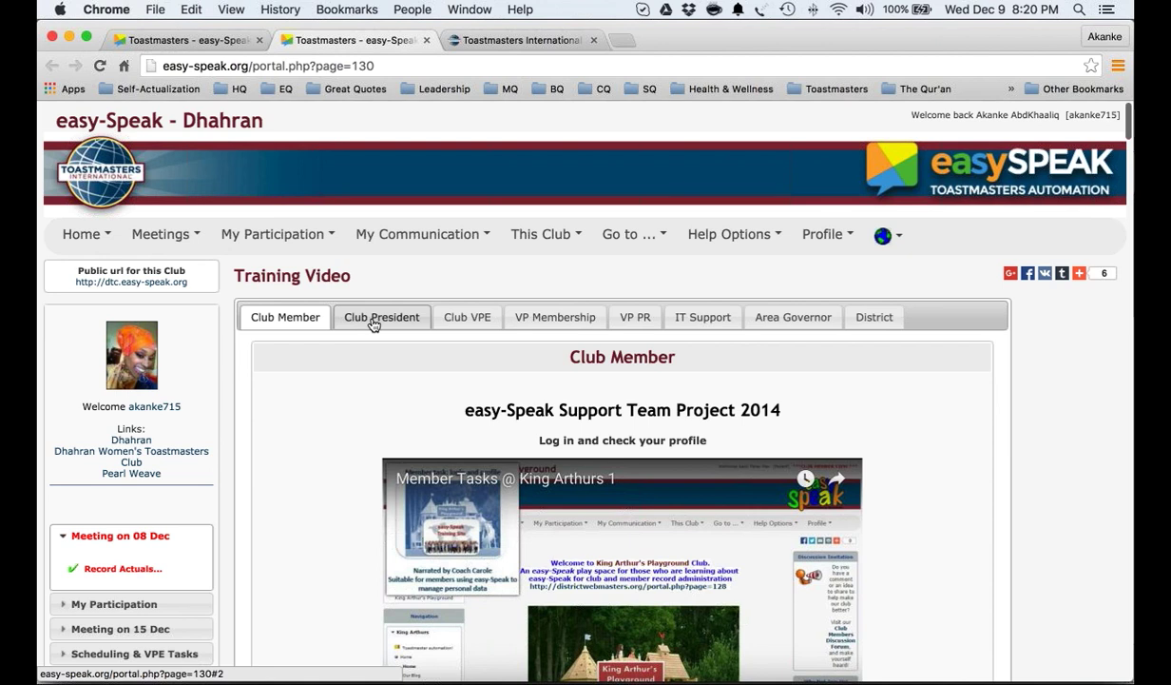
{"action": "left_click", "coordinate": [374, 320]}
Look over the Club President videos, then switch to the Club VPE training videos.
{"action": "scroll", "coordinate": [570, 380], "scroll_direction": "up", "scroll_amount": 1}
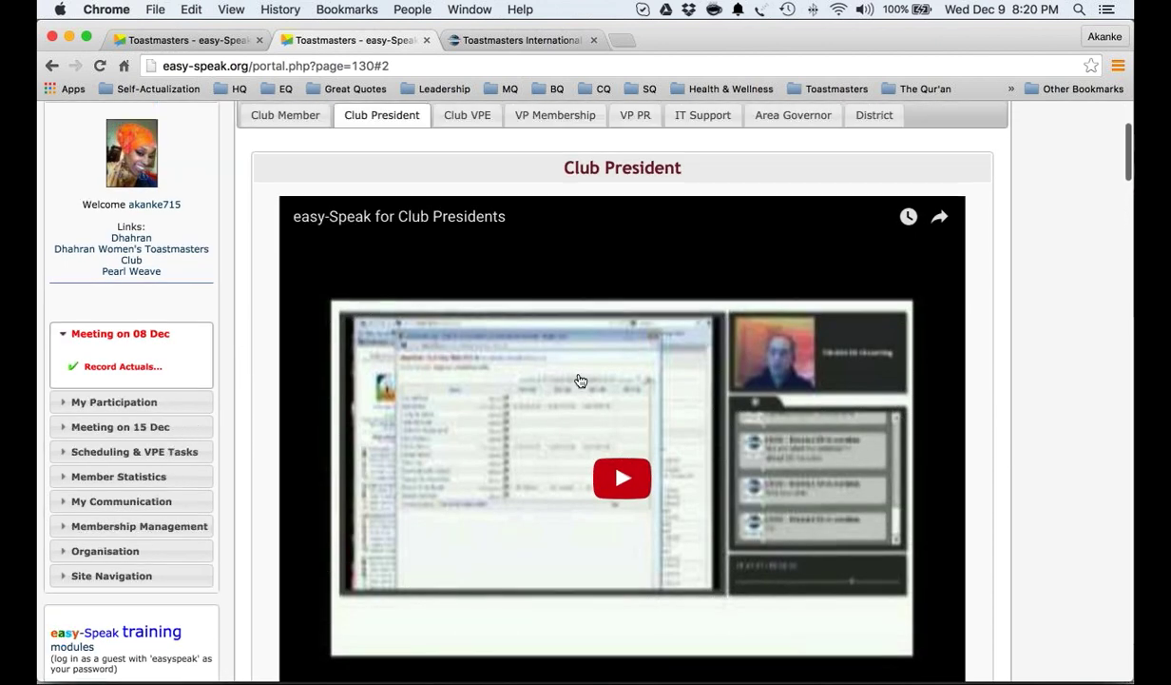
{"action": "scroll", "coordinate": [580, 380], "scroll_direction": "down", "scroll_amount": 7}
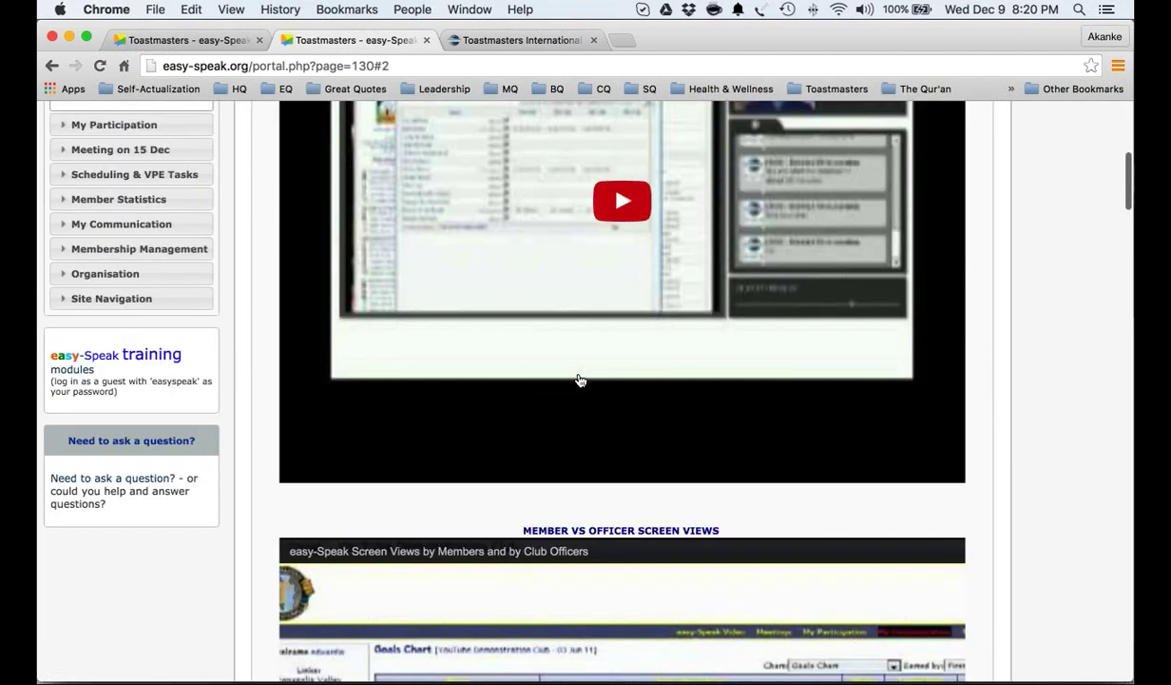
{"action": "scroll", "coordinate": [580, 380], "scroll_direction": "up", "scroll_amount": 6}
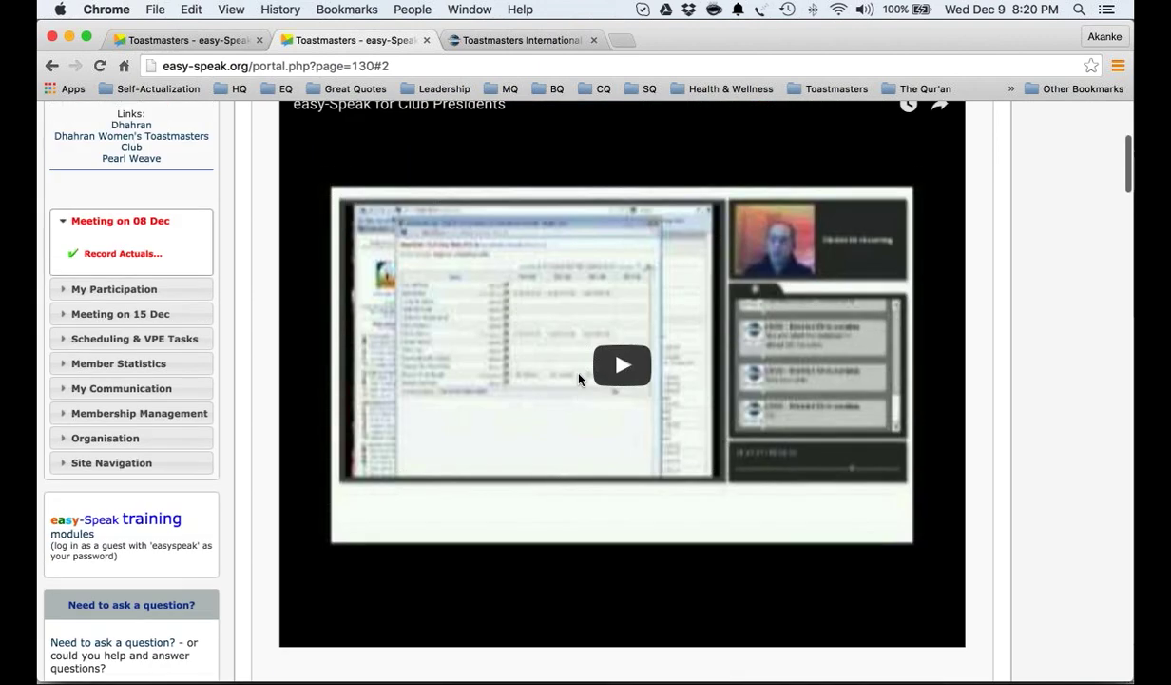
{"action": "scroll", "coordinate": [578, 380], "scroll_direction": "up", "scroll_amount": 4}
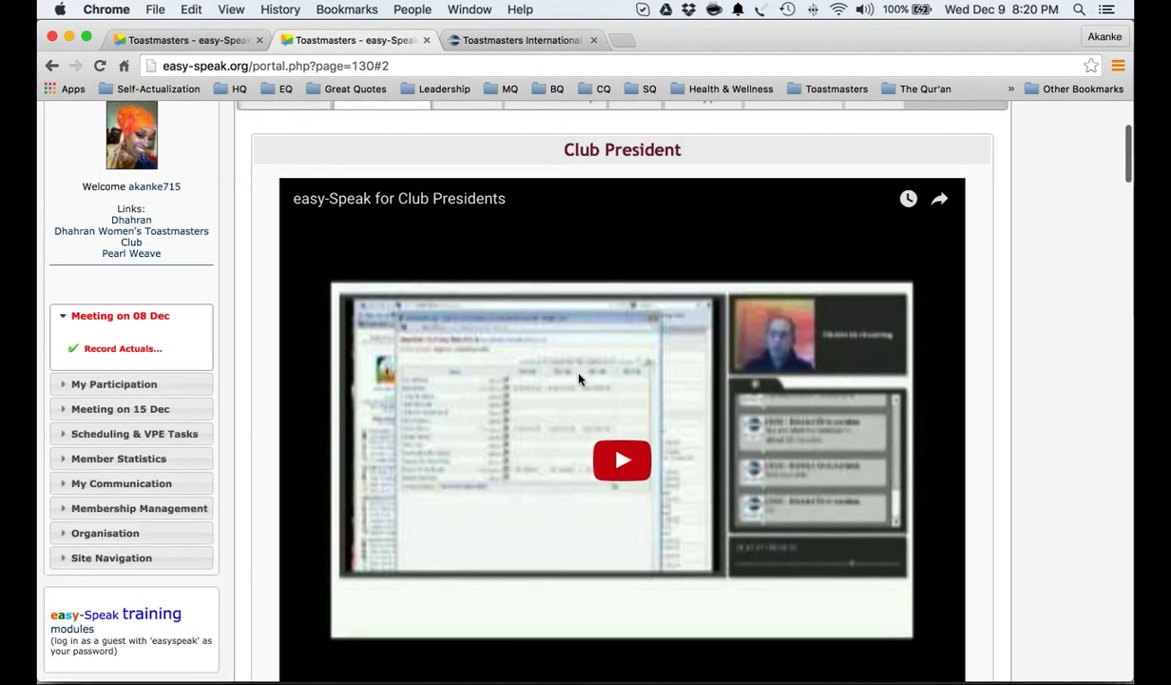
{"action": "left_click", "coordinate": [475, 245]}
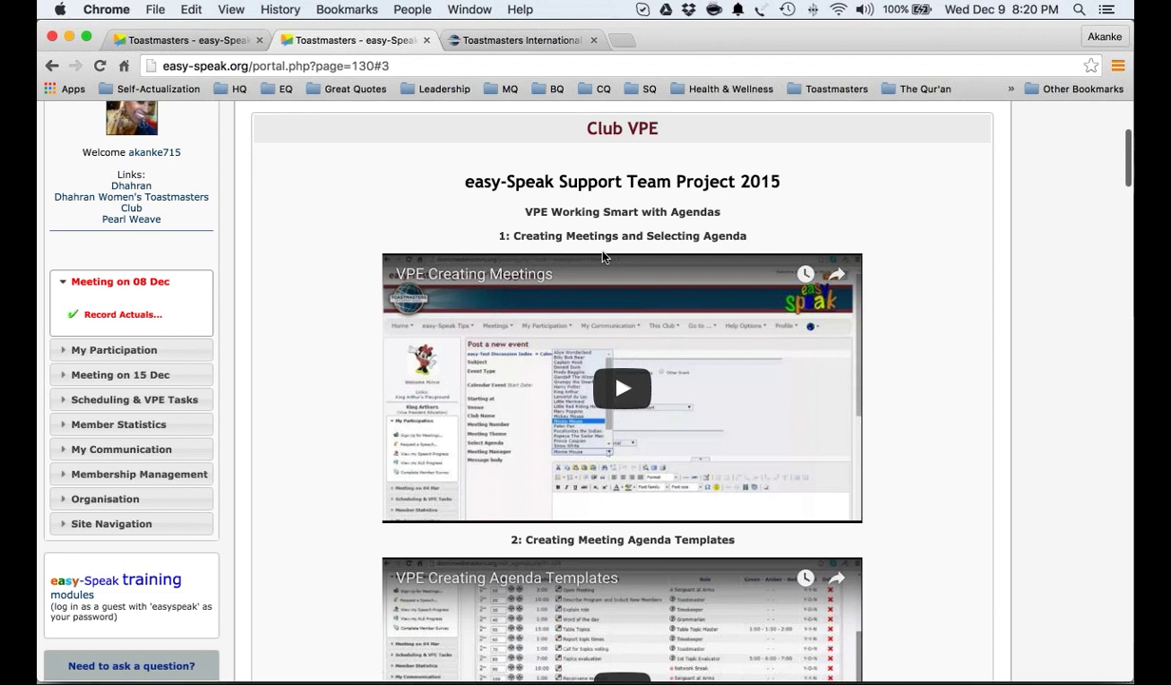
{"action": "scroll", "coordinate": [566, 271], "scroll_direction": "up", "scroll_amount": 4}
{"action": "scroll", "coordinate": [556, 304], "scroll_direction": "down", "scroll_amount": 2}
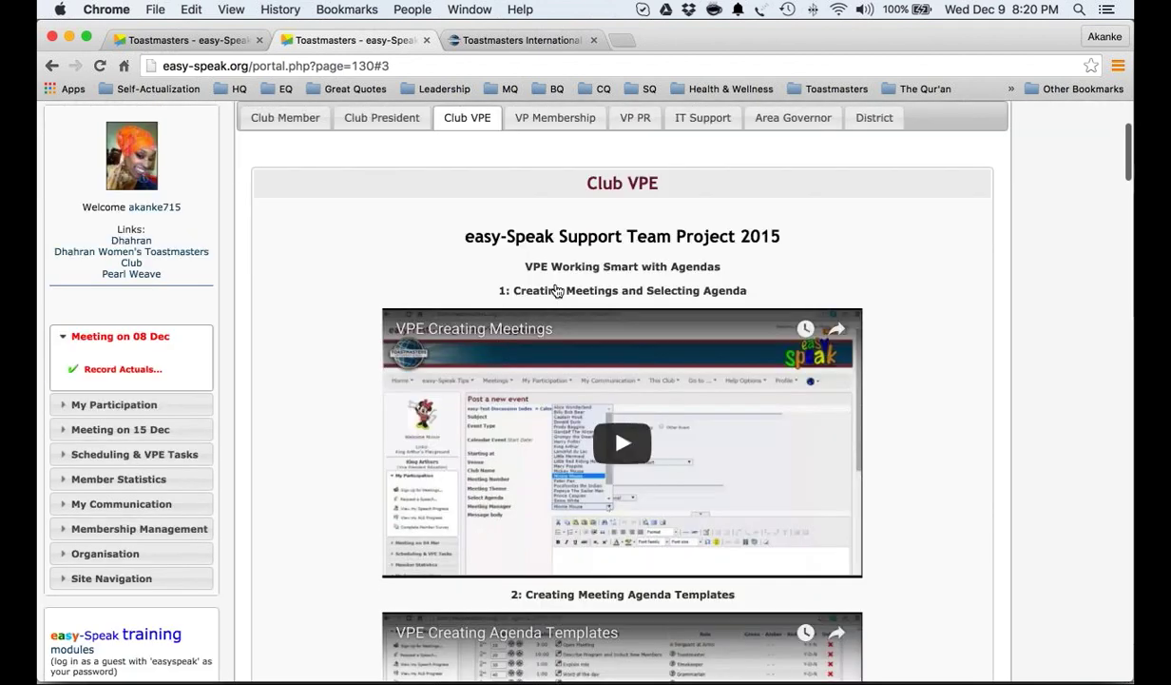
{"action": "scroll", "coordinate": [585, 380], "scroll_direction": "down", "scroll_amount": 2}
{"action": "scroll", "coordinate": [577, 415], "scroll_direction": "down", "scroll_amount": 2}
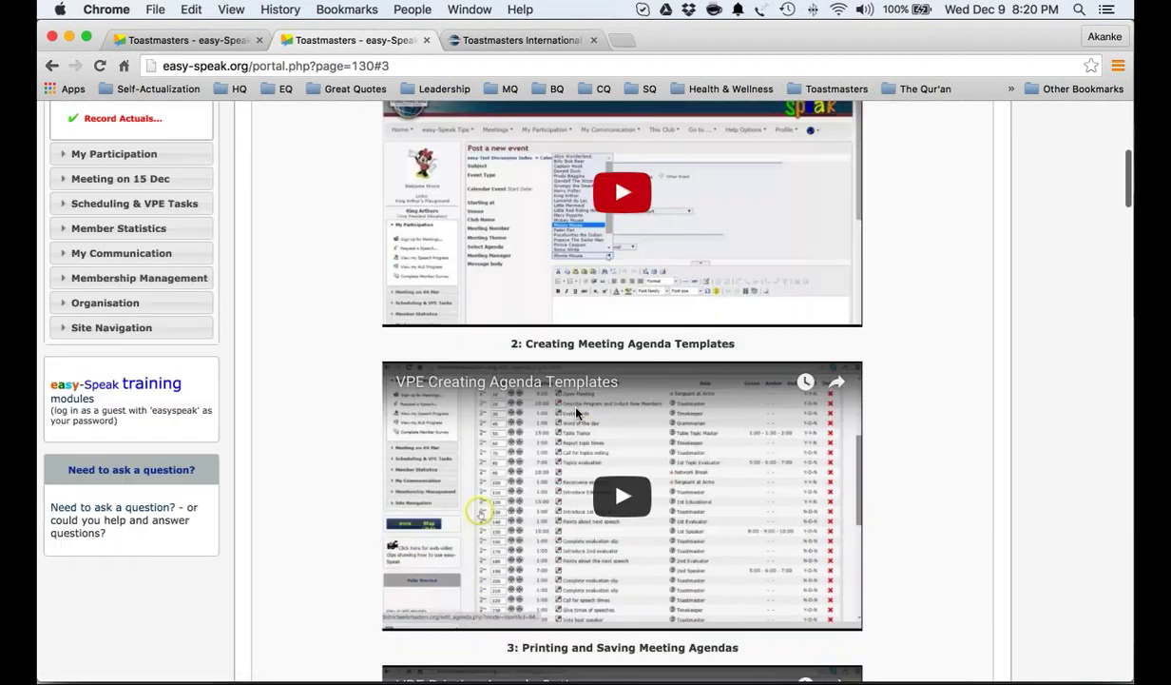
{"action": "scroll", "coordinate": [576, 411], "scroll_direction": "down", "scroll_amount": 2}
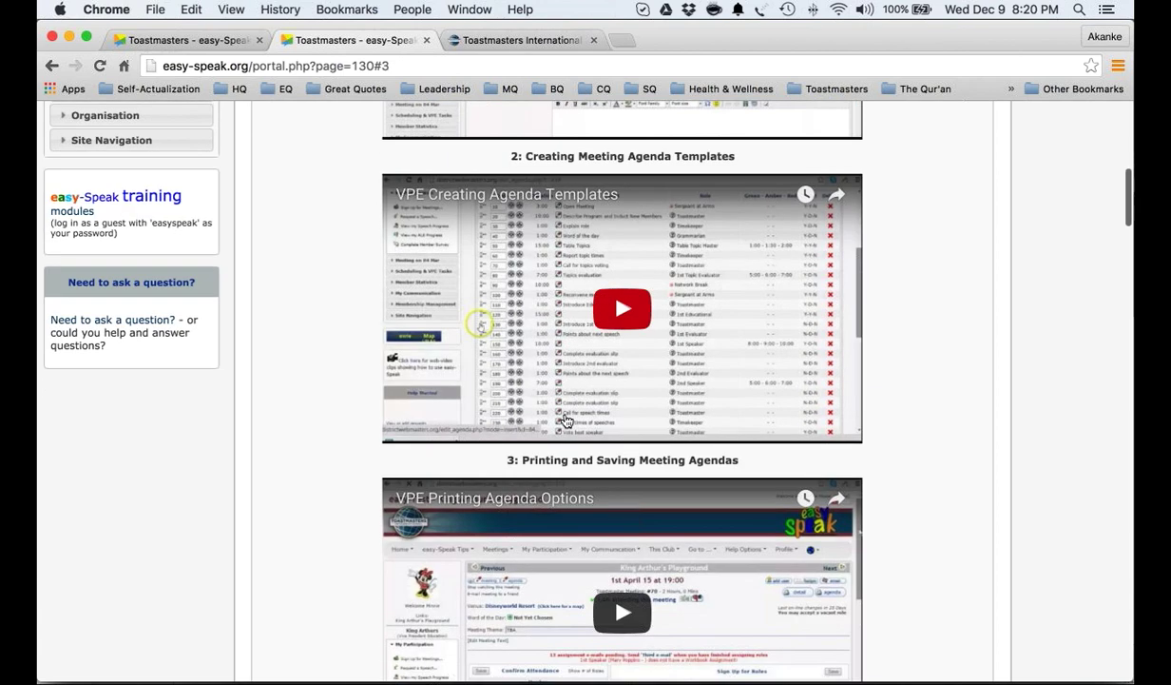
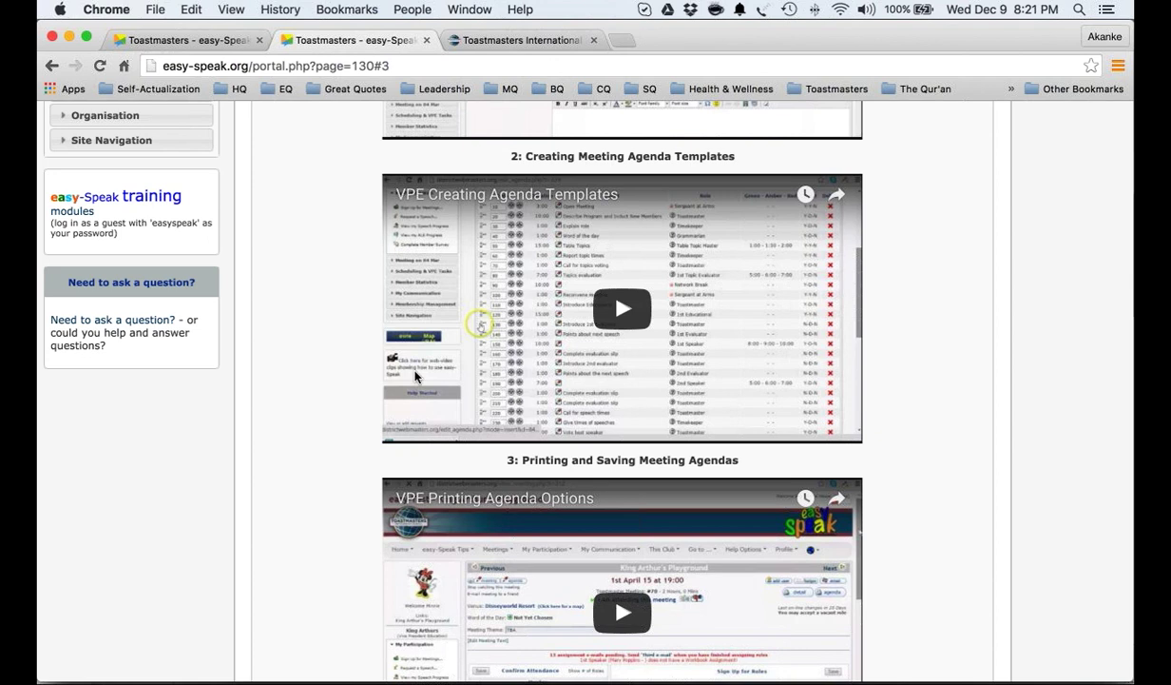
Open the easy-Speak discussion forum from the Help Options menu.
{"action": "scroll", "coordinate": [491, 374], "scroll_direction": "up", "scroll_amount": 5}
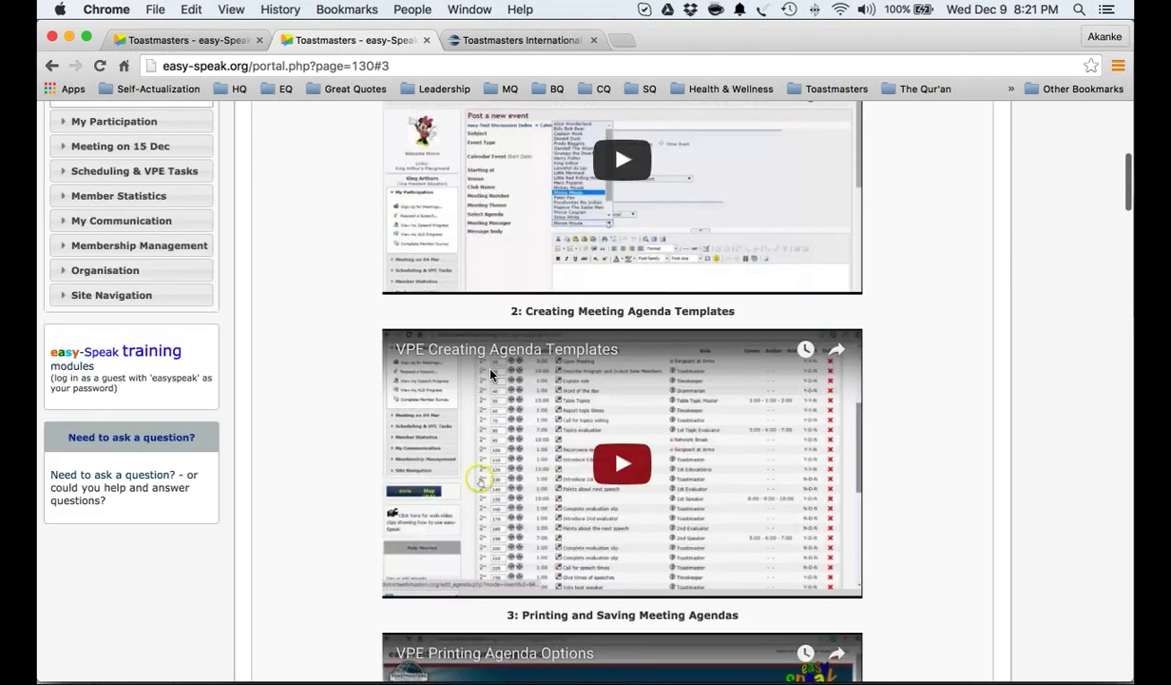
{"action": "scroll", "coordinate": [491, 373], "scroll_direction": "down", "scroll_amount": 1}
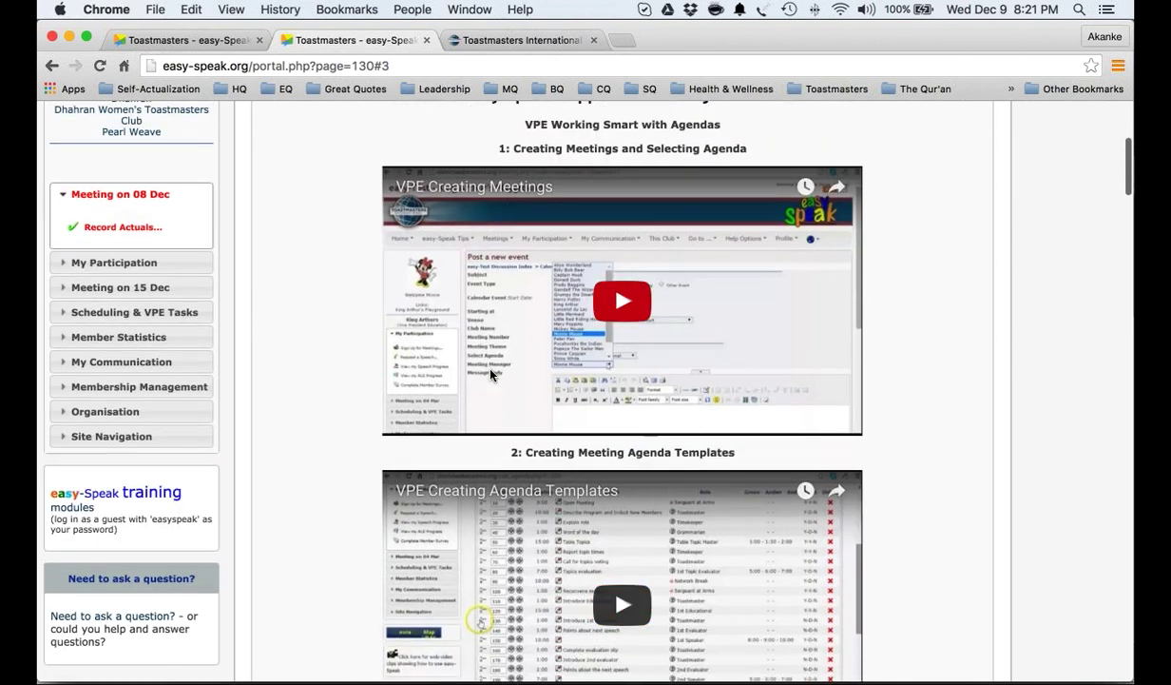
{"action": "scroll", "coordinate": [491, 374], "scroll_direction": "up", "scroll_amount": 3}
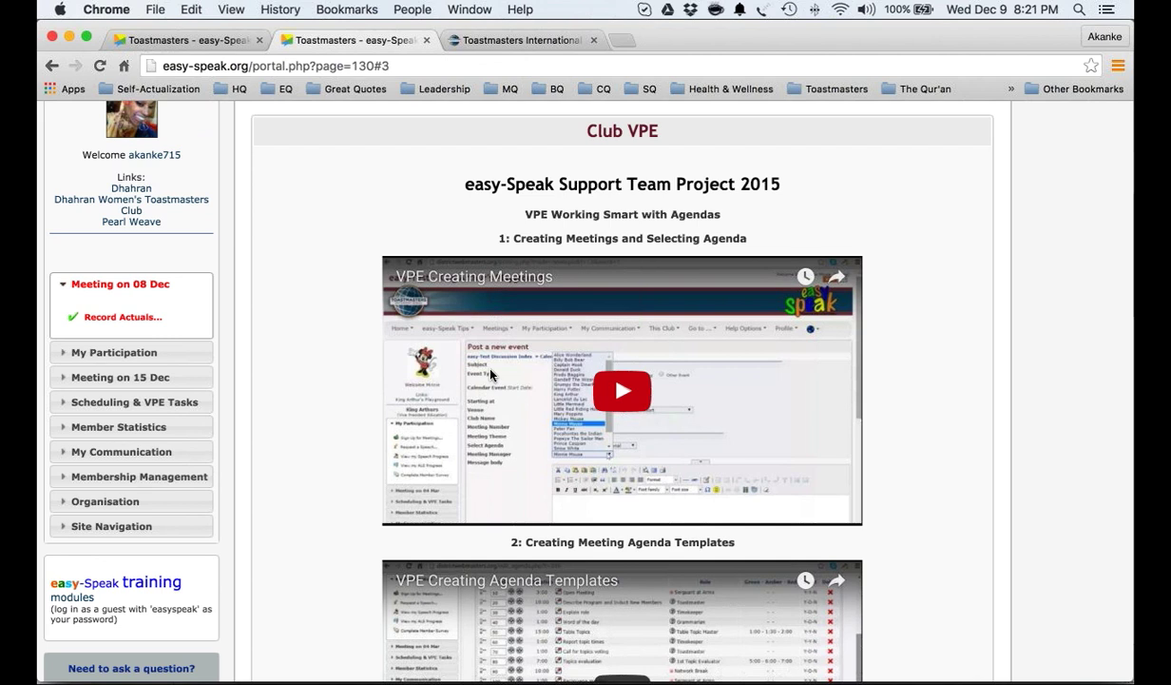
{"action": "scroll", "coordinate": [490, 375], "scroll_direction": "down", "scroll_amount": 1}
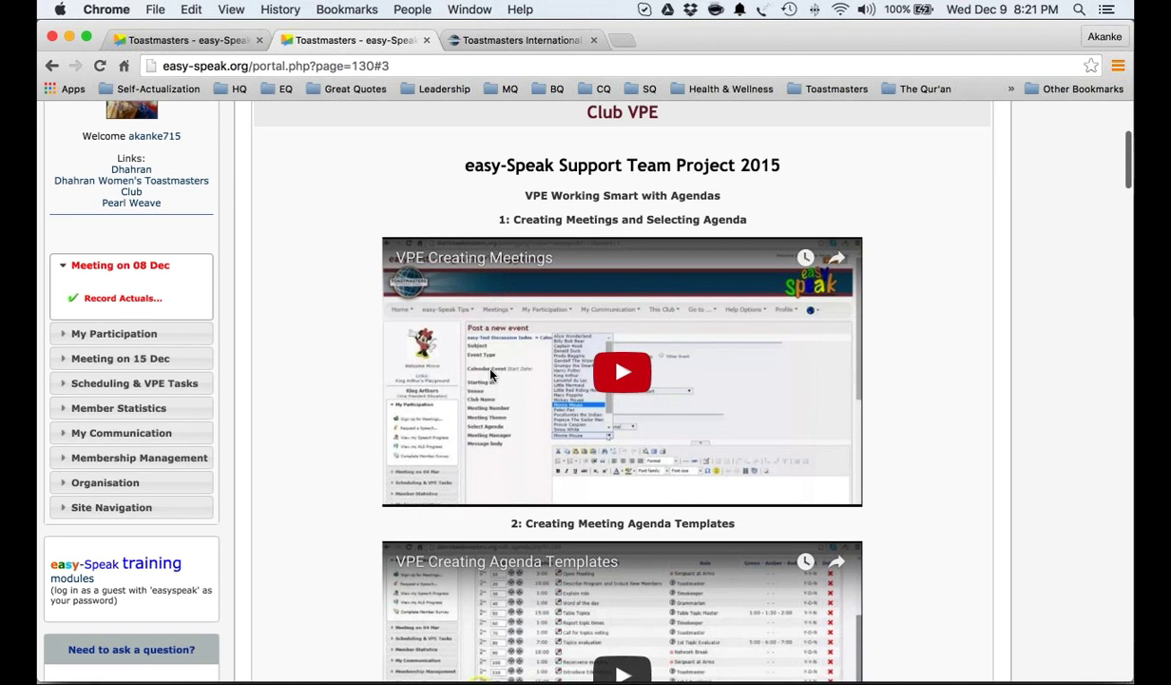
{"action": "scroll", "coordinate": [490, 375], "scroll_direction": "down", "scroll_amount": 2}
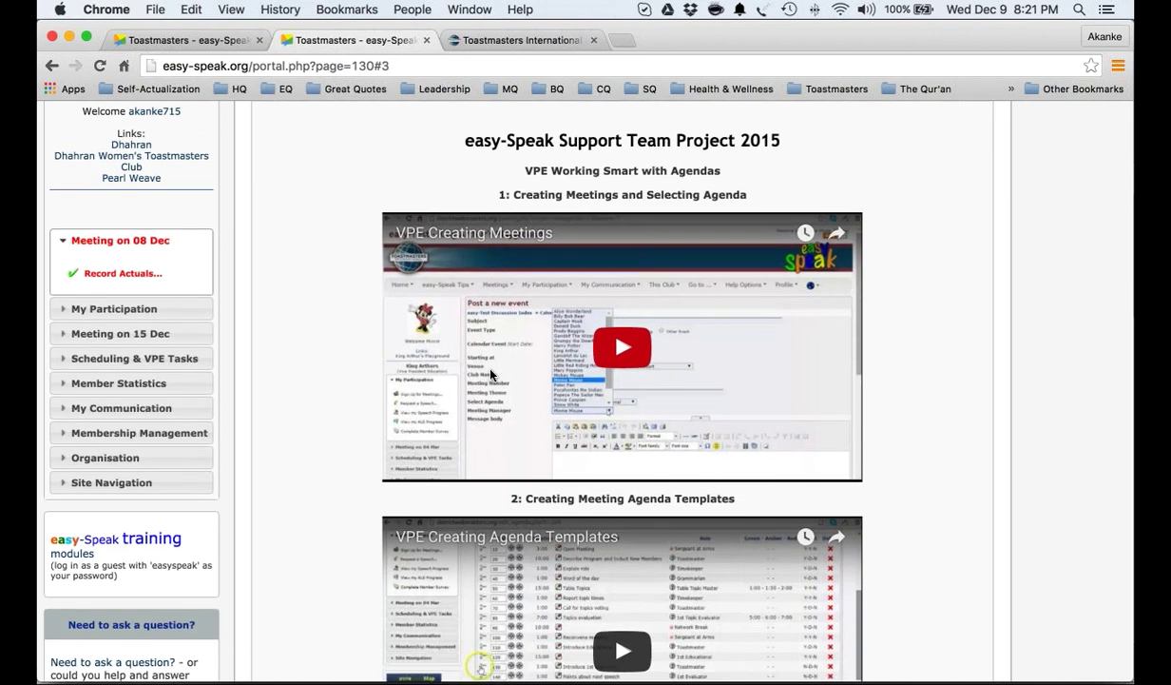
{"action": "scroll", "coordinate": [491, 375], "scroll_direction": "up", "scroll_amount": 10}
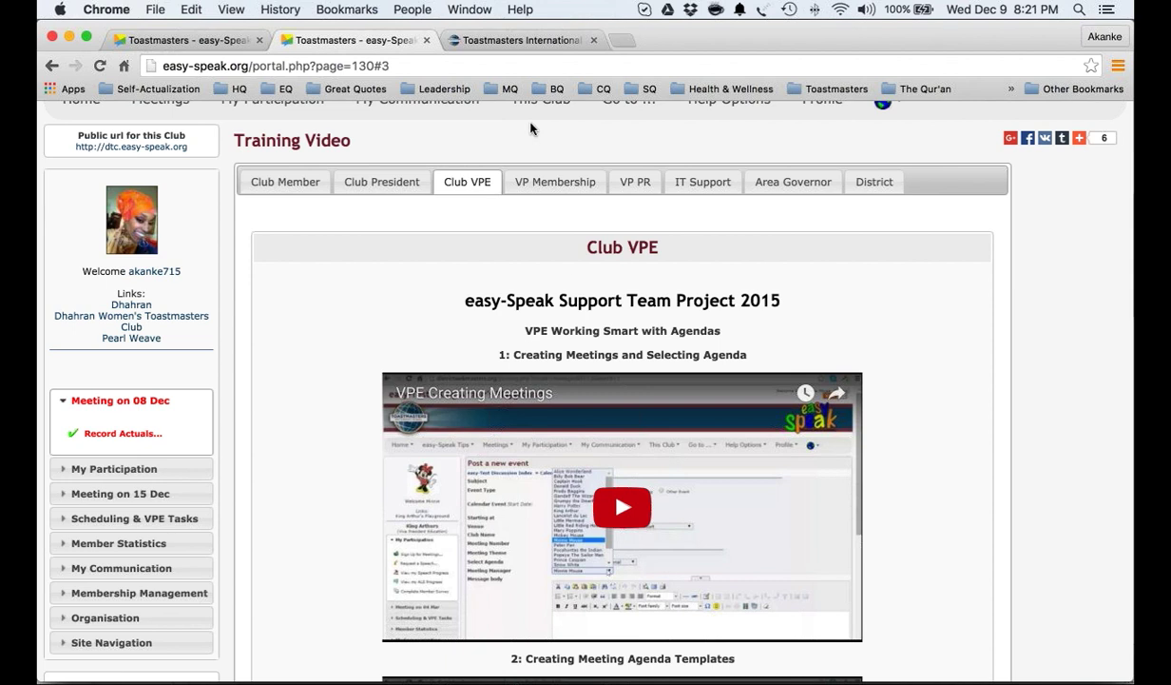
{"action": "scroll", "coordinate": [632, 264], "scroll_direction": "up", "scroll_amount": 1}
{"action": "scroll", "coordinate": [774, 240], "scroll_direction": "up", "scroll_amount": 5}
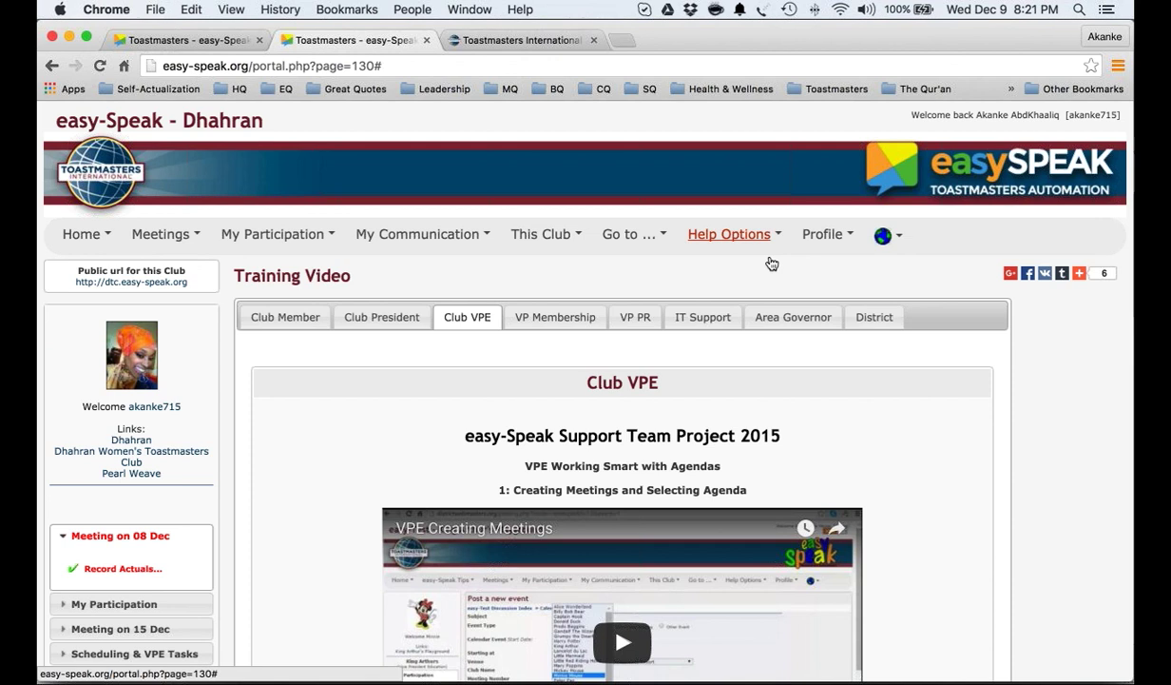
{"action": "left_click", "coordinate": [773, 243]}
{"action": "left_click", "coordinate": [773, 244]}
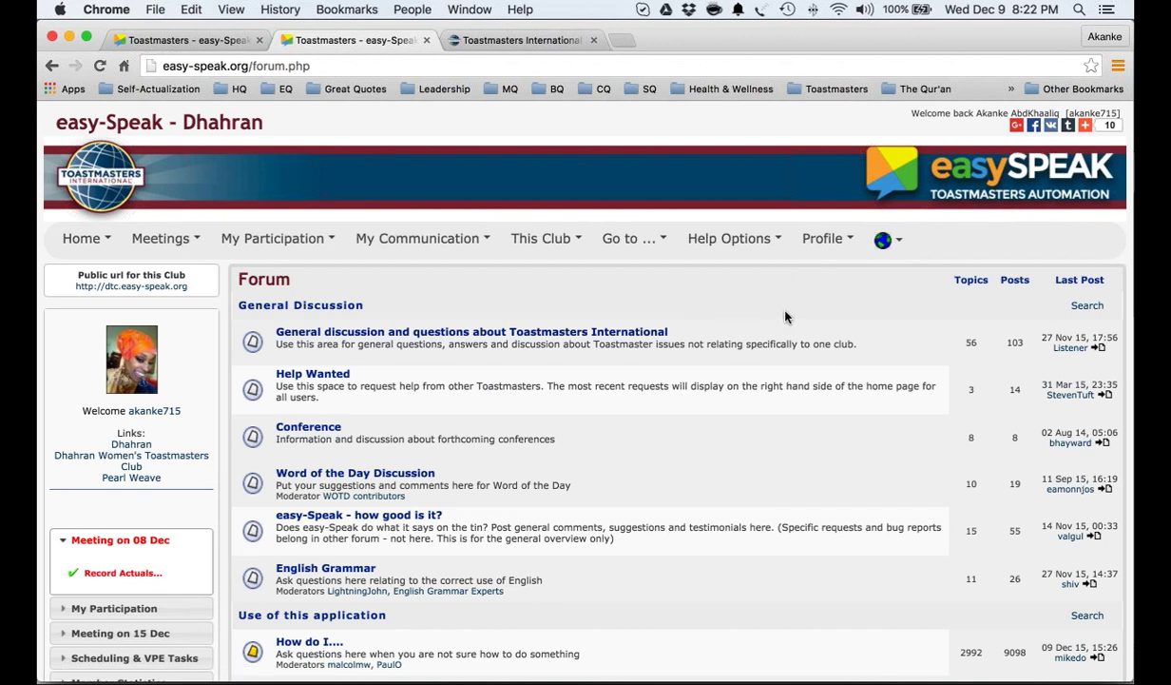
Browse the forum index's General Discussion, Use of this application and Club Discussion forums.
{"action": "scroll", "coordinate": [816, 315], "scroll_direction": "down", "scroll_amount": 1}
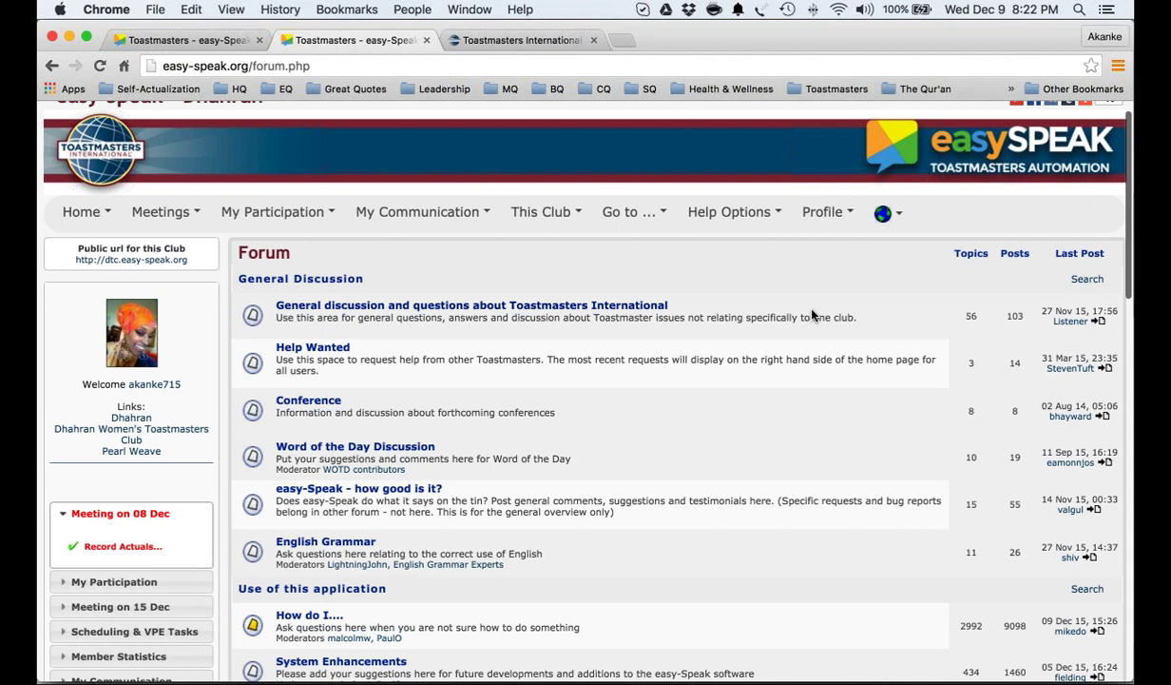
{"action": "scroll", "coordinate": [812, 315], "scroll_direction": "down", "scroll_amount": 3}
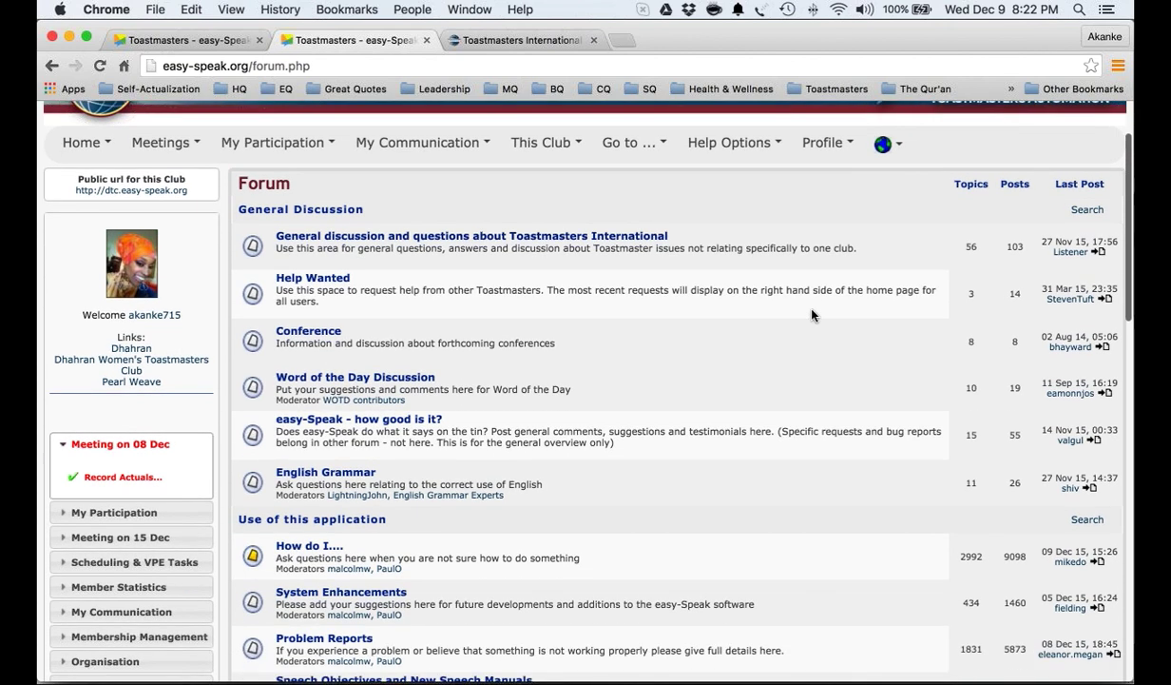
{"action": "scroll", "coordinate": [813, 315], "scroll_direction": "up", "scroll_amount": 1}
{"action": "scroll", "coordinate": [813, 315], "scroll_direction": "down", "scroll_amount": 2}
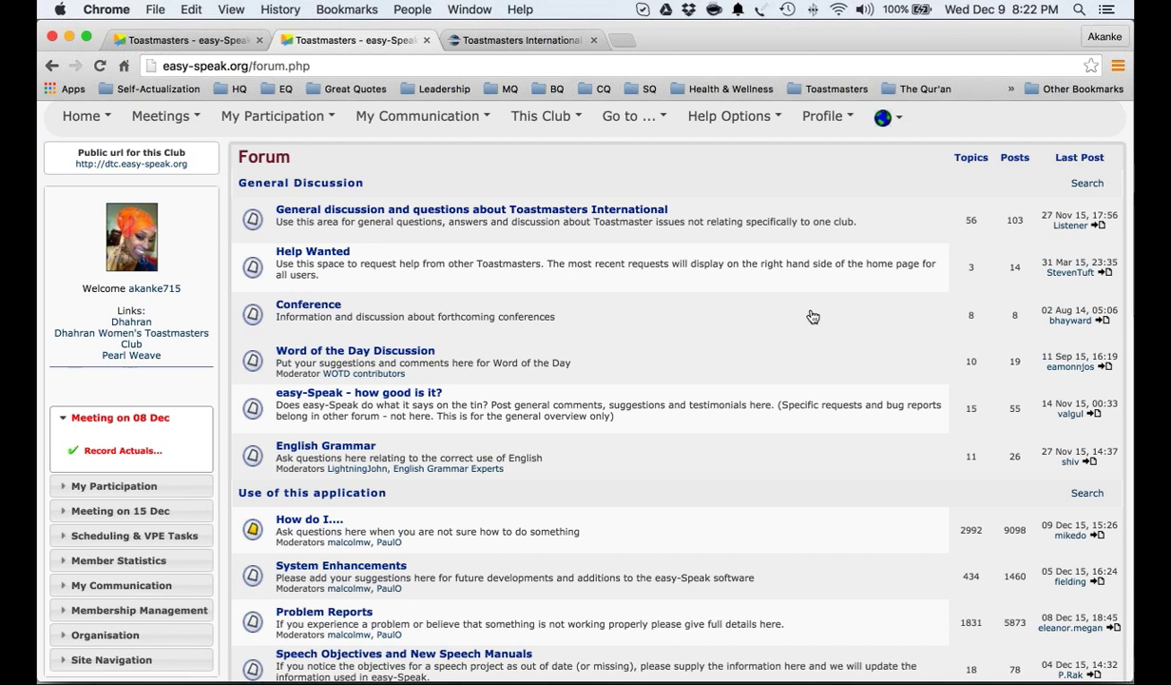
{"action": "scroll", "coordinate": [813, 315], "scroll_direction": "down", "scroll_amount": 1}
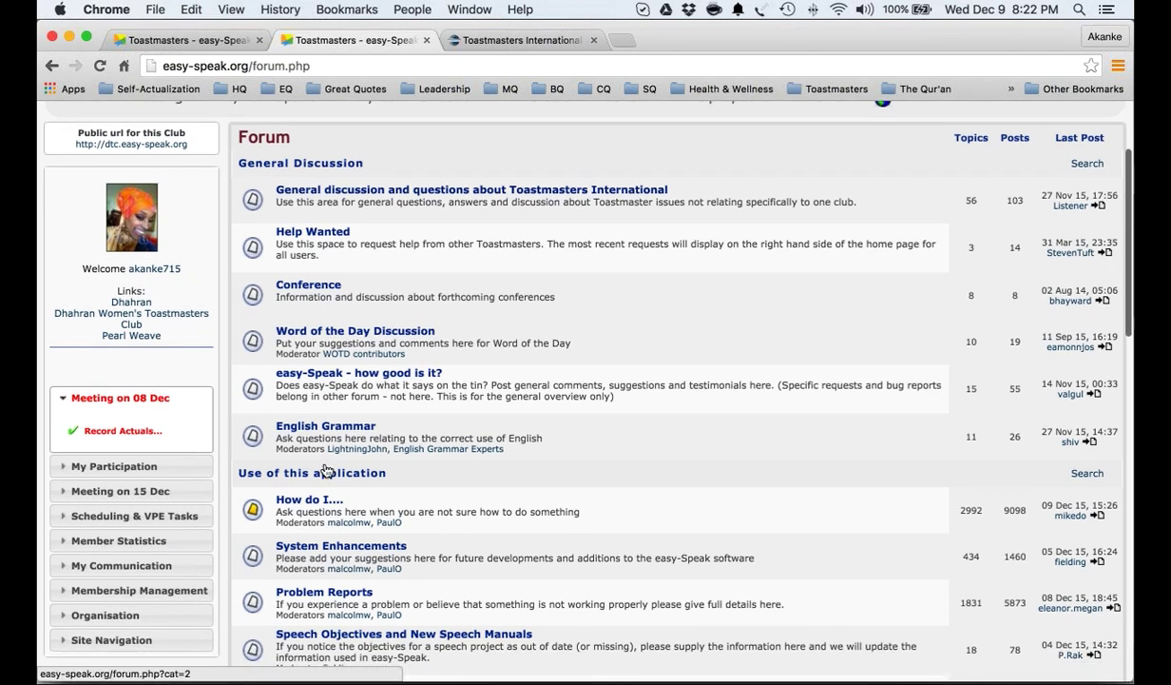
{"action": "scroll", "coordinate": [326, 471], "scroll_direction": "down", "scroll_amount": 15}
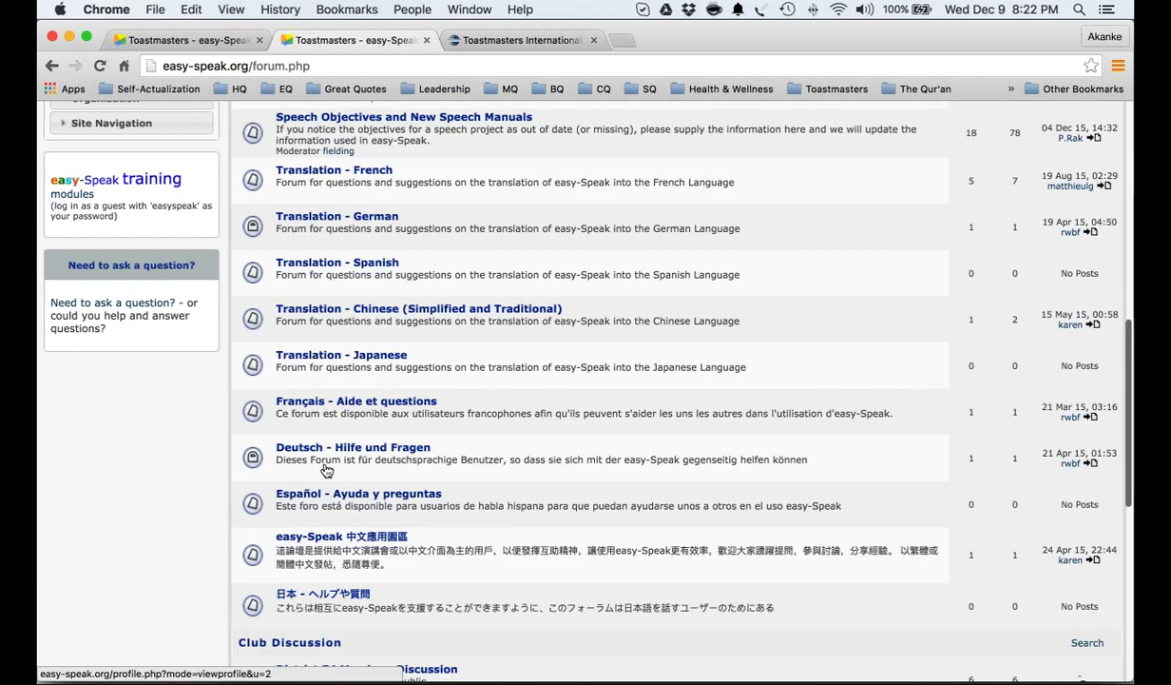
{"action": "scroll", "coordinate": [326, 471], "scroll_direction": "down", "scroll_amount": 10}
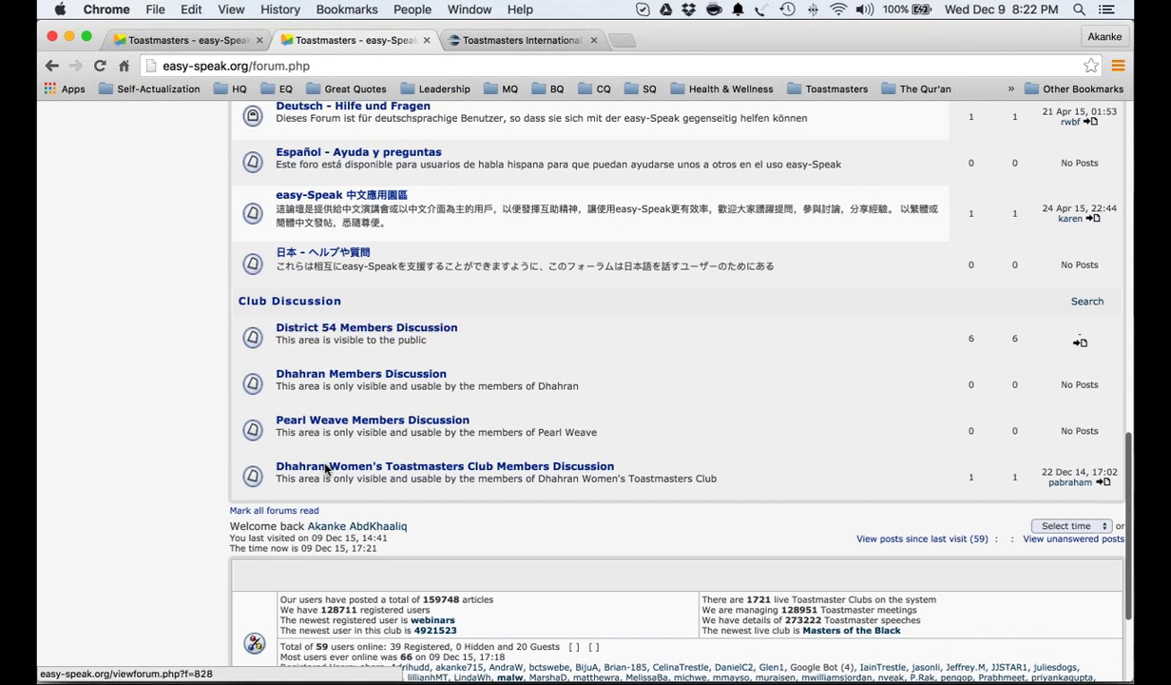
{"action": "scroll", "coordinate": [326, 468], "scroll_direction": "down", "scroll_amount": 1}
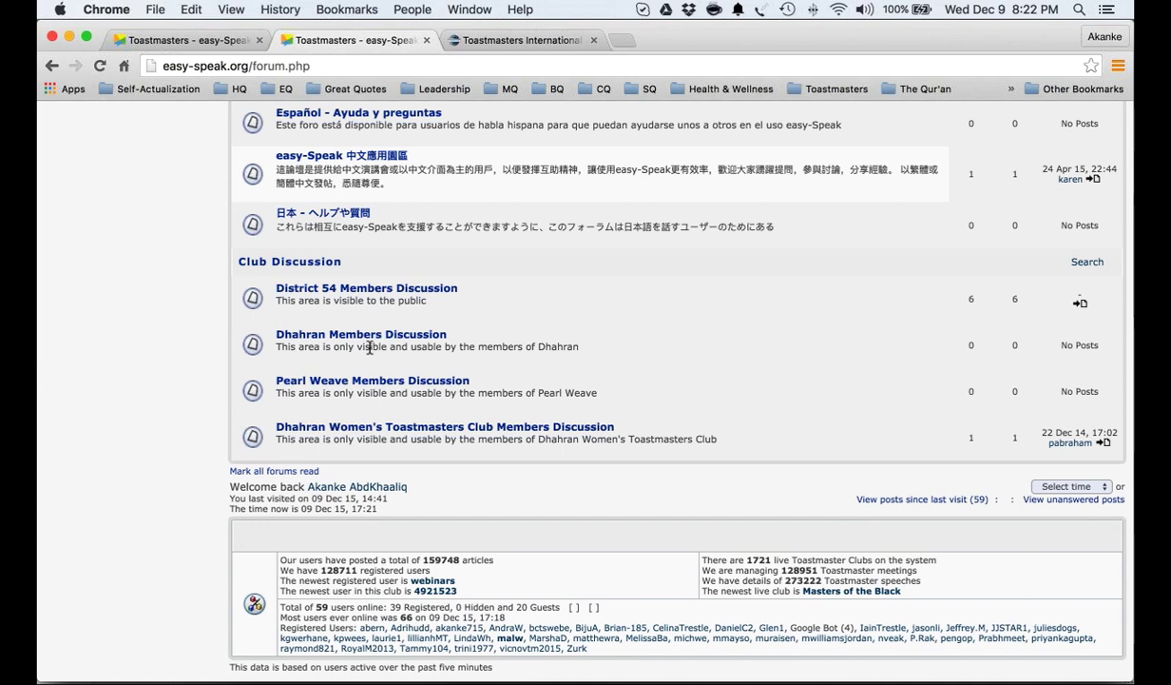
{"action": "scroll", "coordinate": [350, 330], "scroll_direction": "down", "scroll_amount": 1}
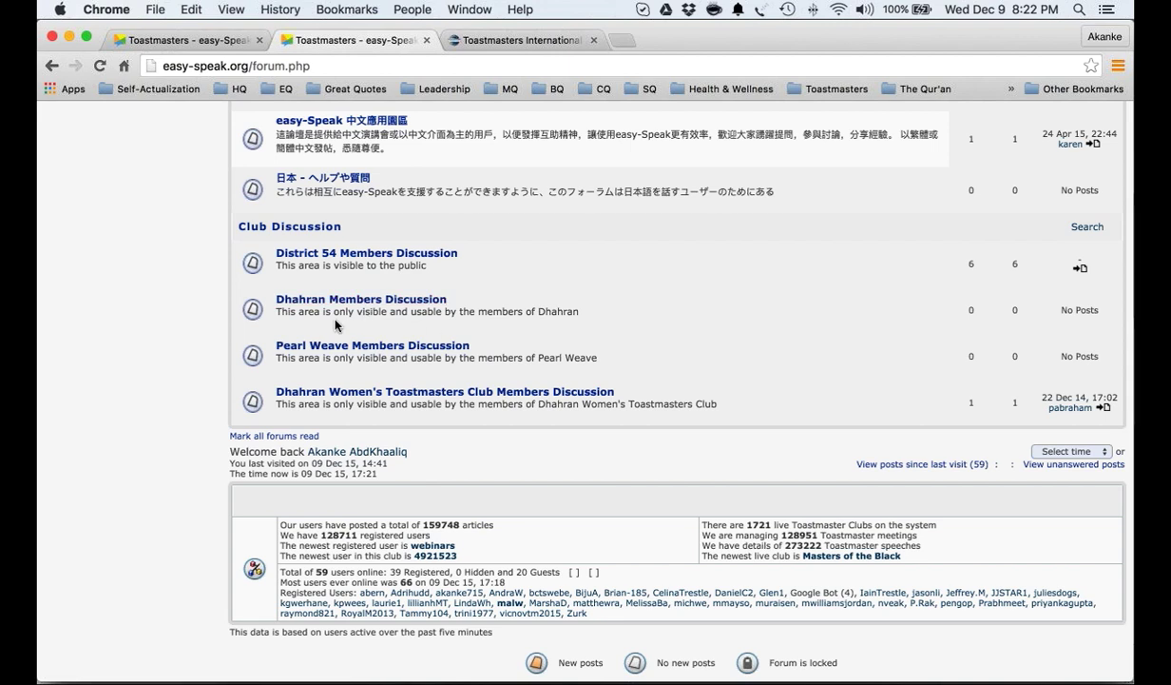
{"action": "scroll", "coordinate": [423, 314], "scroll_direction": "down", "scroll_amount": 1}
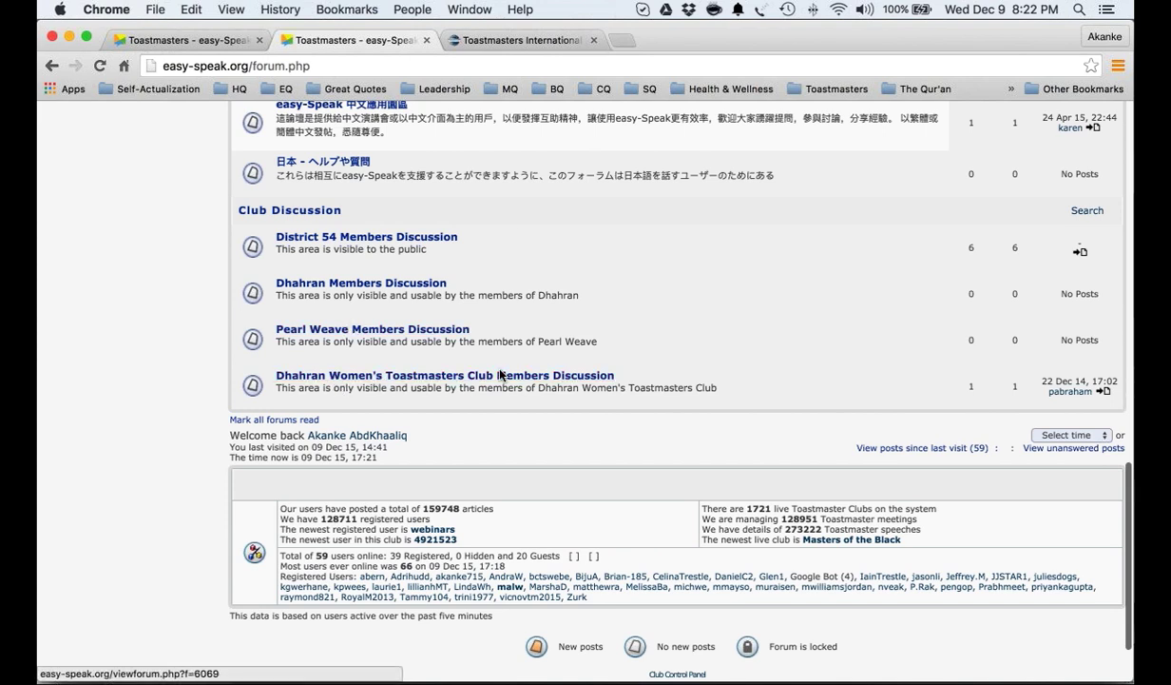
{"action": "scroll", "coordinate": [499, 375], "scroll_direction": "up", "scroll_amount": 10}
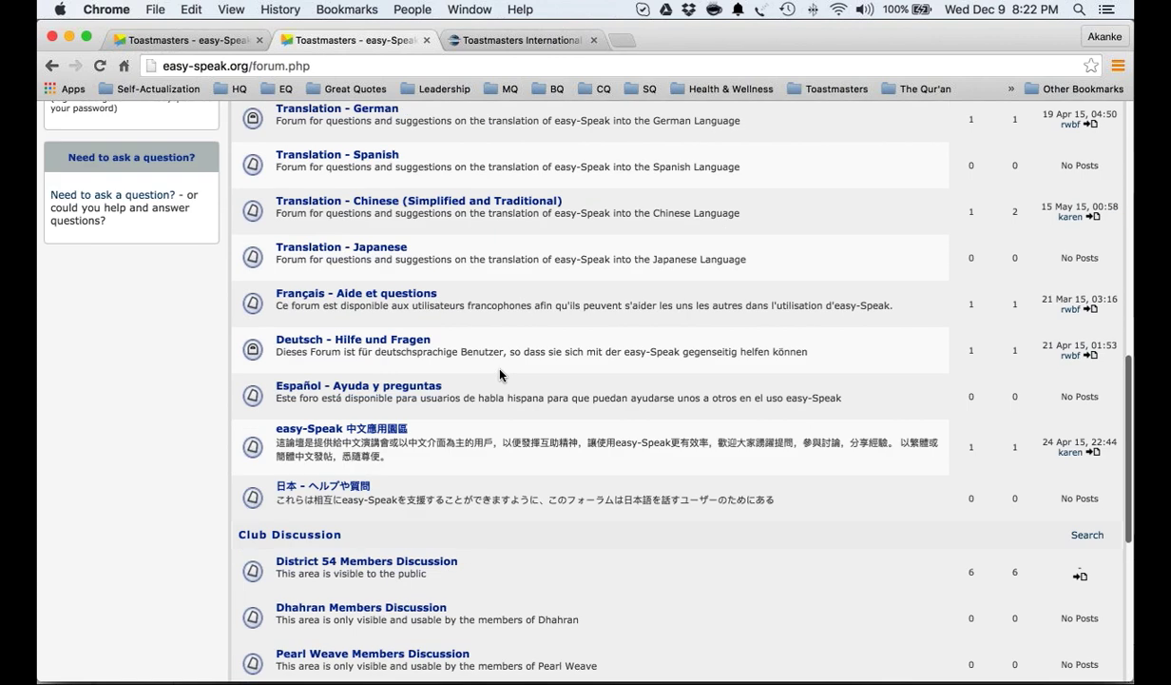
{"action": "scroll", "coordinate": [499, 374], "scroll_direction": "up", "scroll_amount": 3}
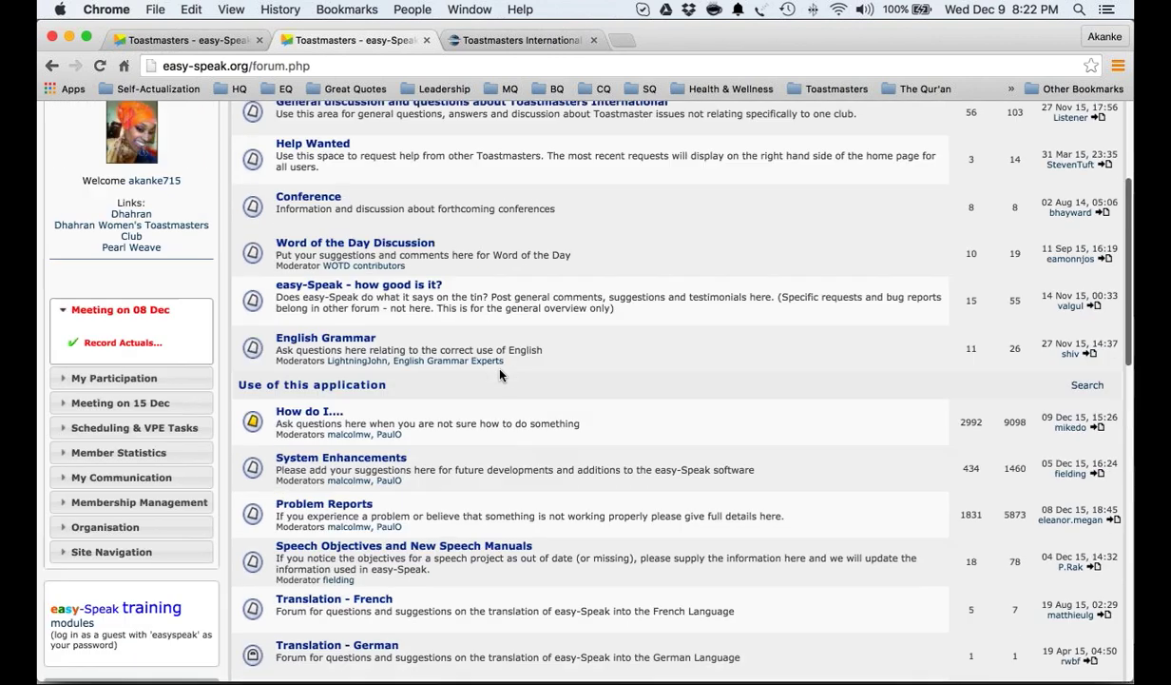
{"action": "scroll", "coordinate": [499, 375], "scroll_direction": "down", "scroll_amount": 3}
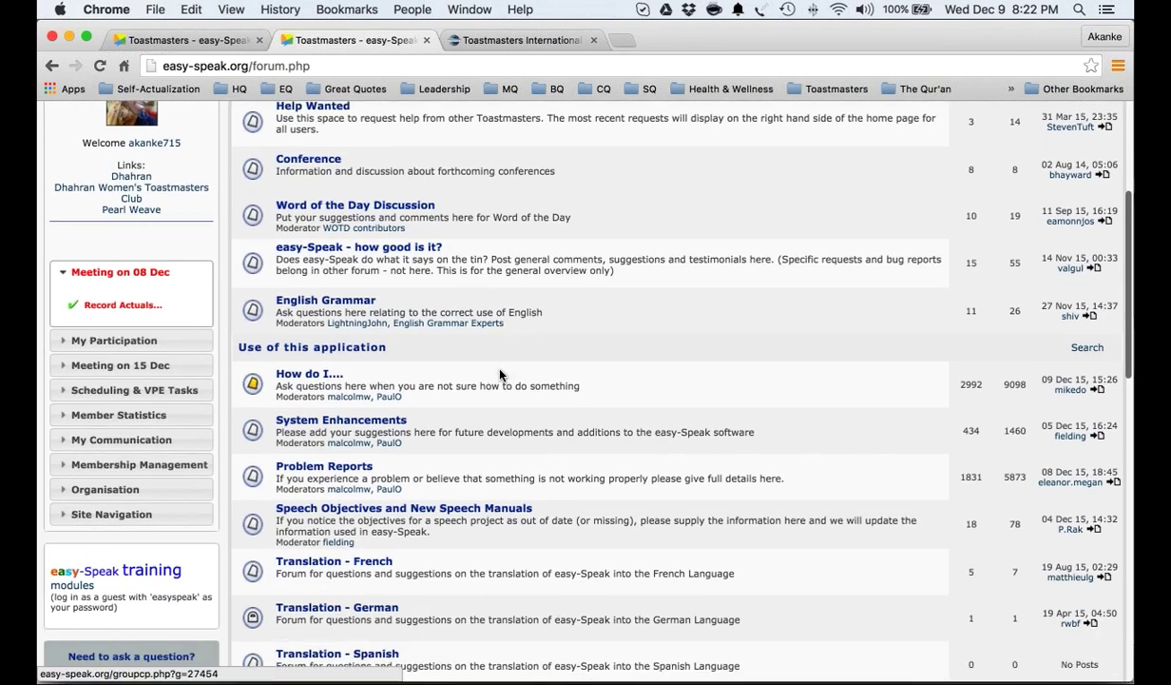
{"action": "scroll", "coordinate": [499, 374], "scroll_direction": "down", "scroll_amount": 2}
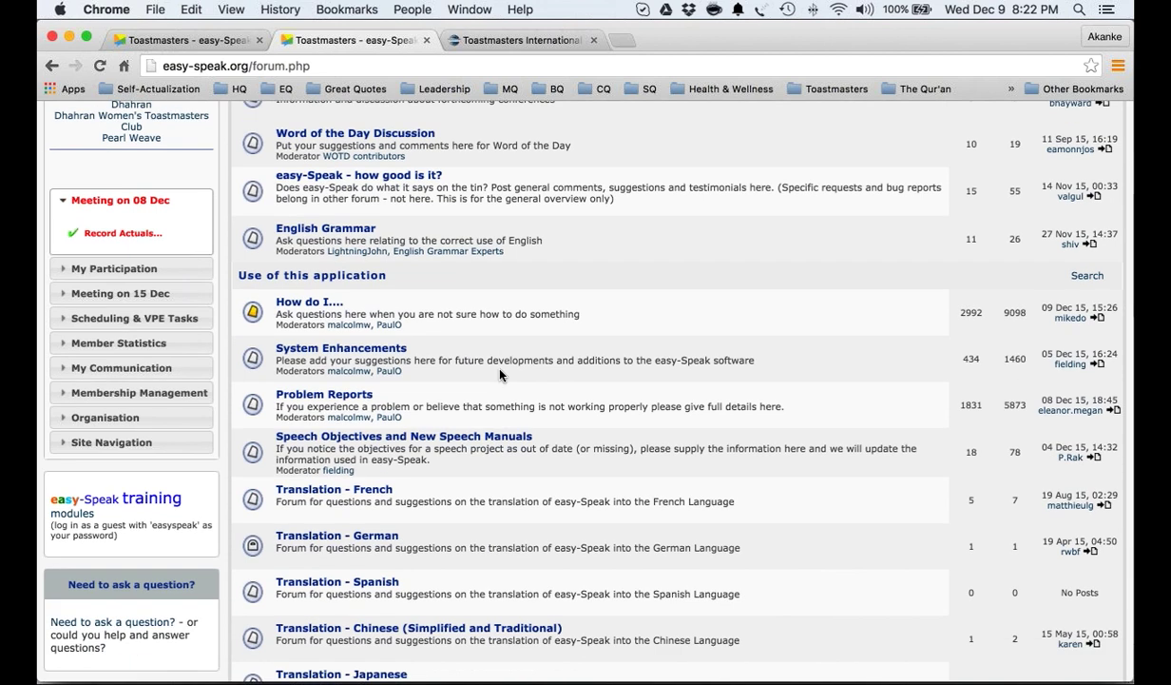
{"action": "scroll", "coordinate": [499, 375], "scroll_direction": "down", "scroll_amount": 1}
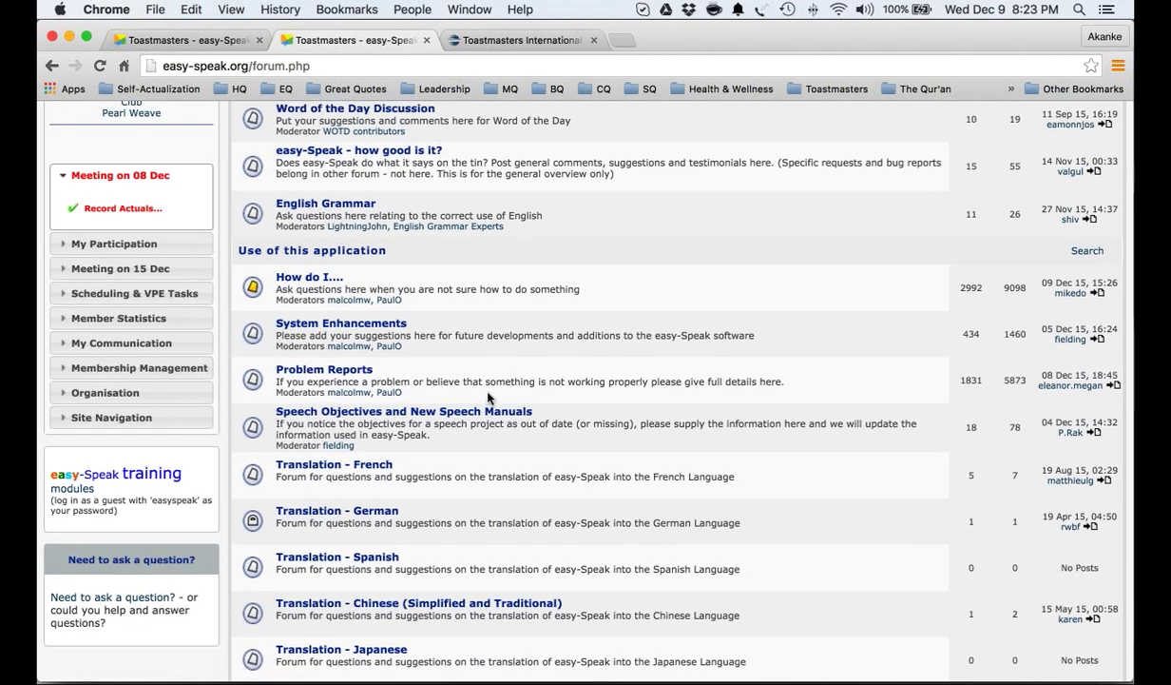
{"action": "scroll", "coordinate": [488, 398], "scroll_direction": "up", "scroll_amount": 3}
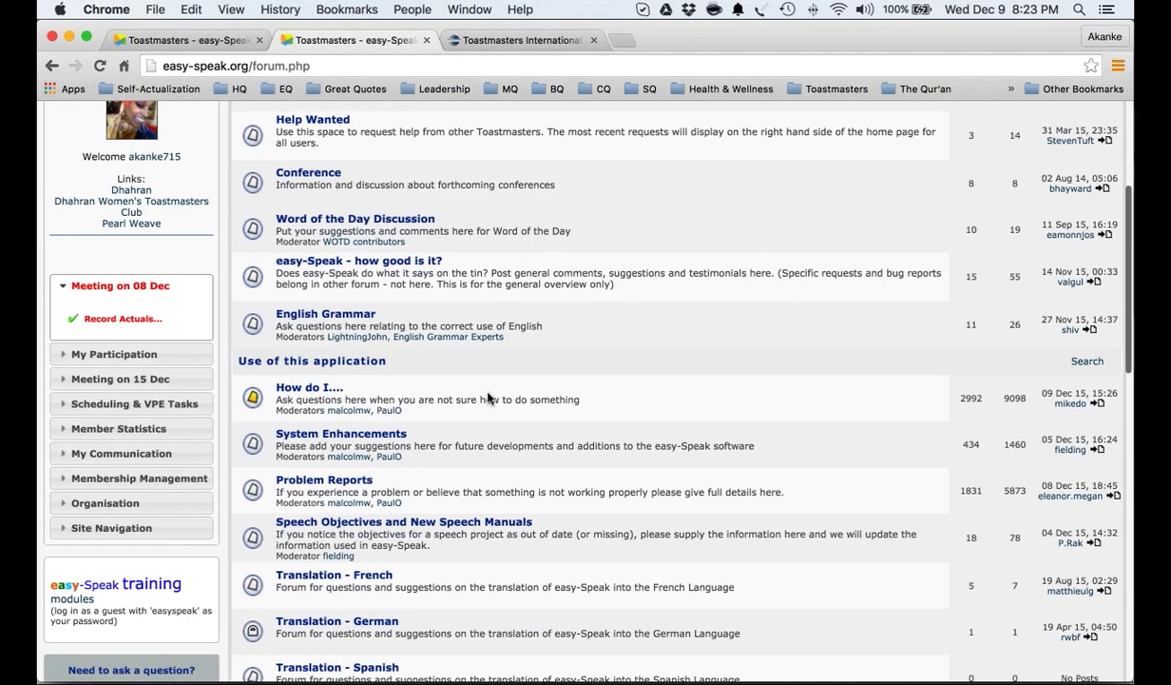
{"action": "scroll", "coordinate": [487, 397], "scroll_direction": "up", "scroll_amount": 2}
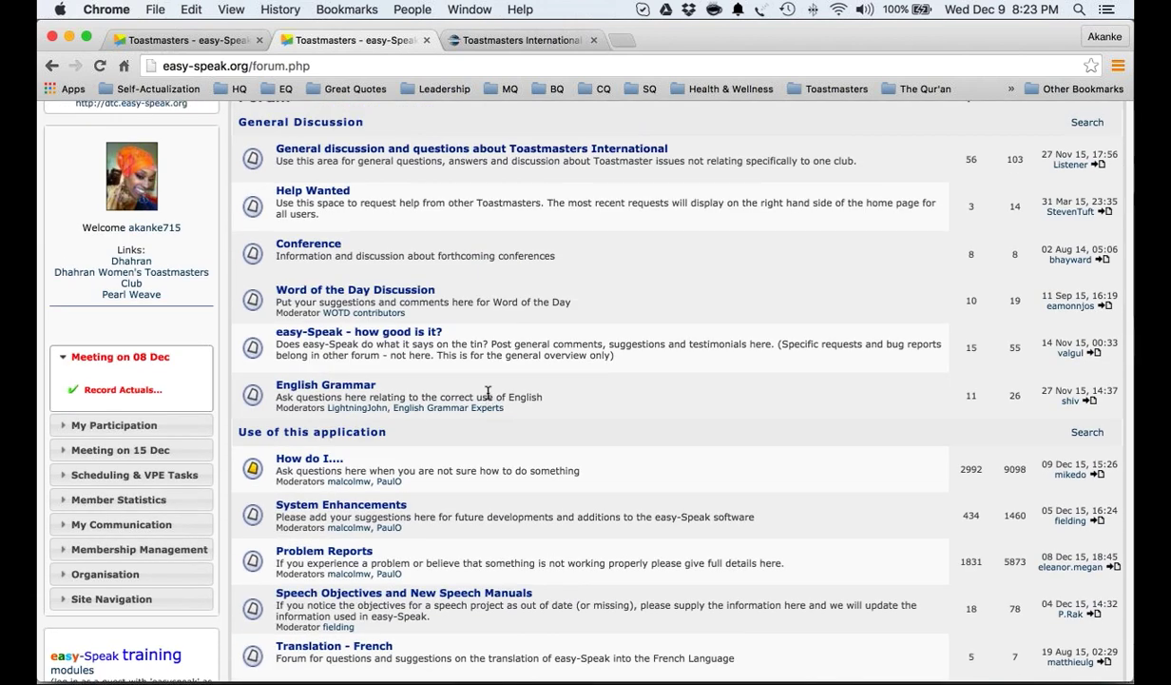
{"action": "scroll", "coordinate": [488, 392], "scroll_direction": "down", "scroll_amount": 2}
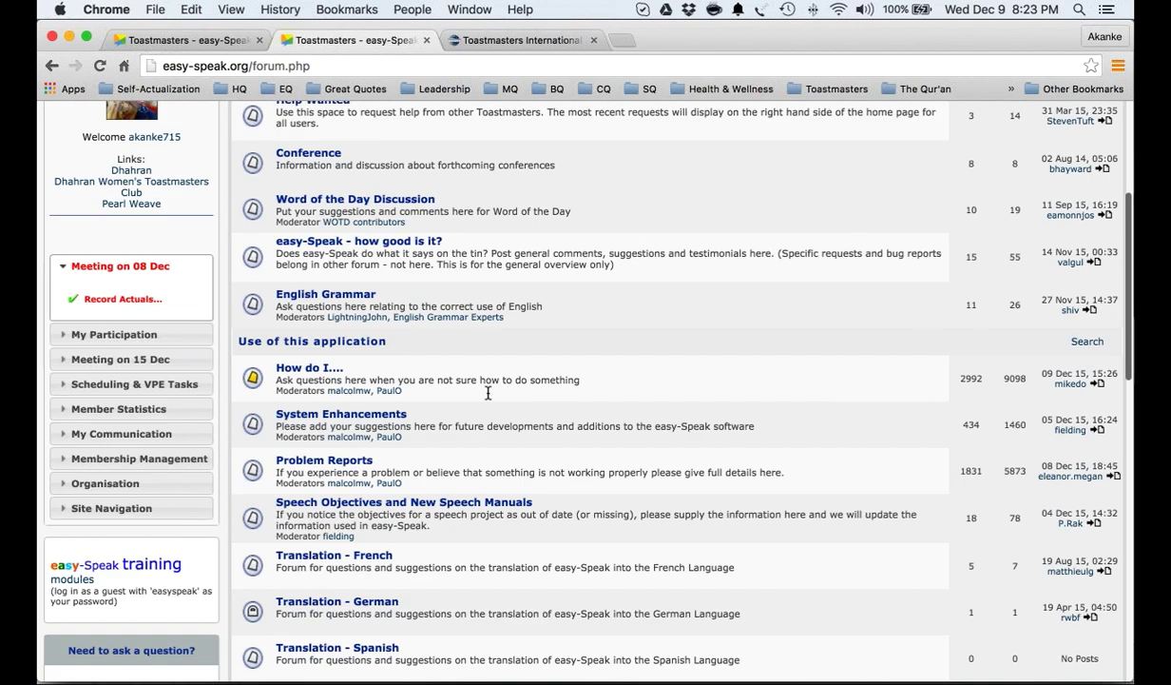
{"action": "scroll", "coordinate": [488, 393], "scroll_direction": "down", "scroll_amount": 1}
Go into the 'How do I....' forum and look over its announcements and topics.
{"action": "left_click", "coordinate": [302, 330]}
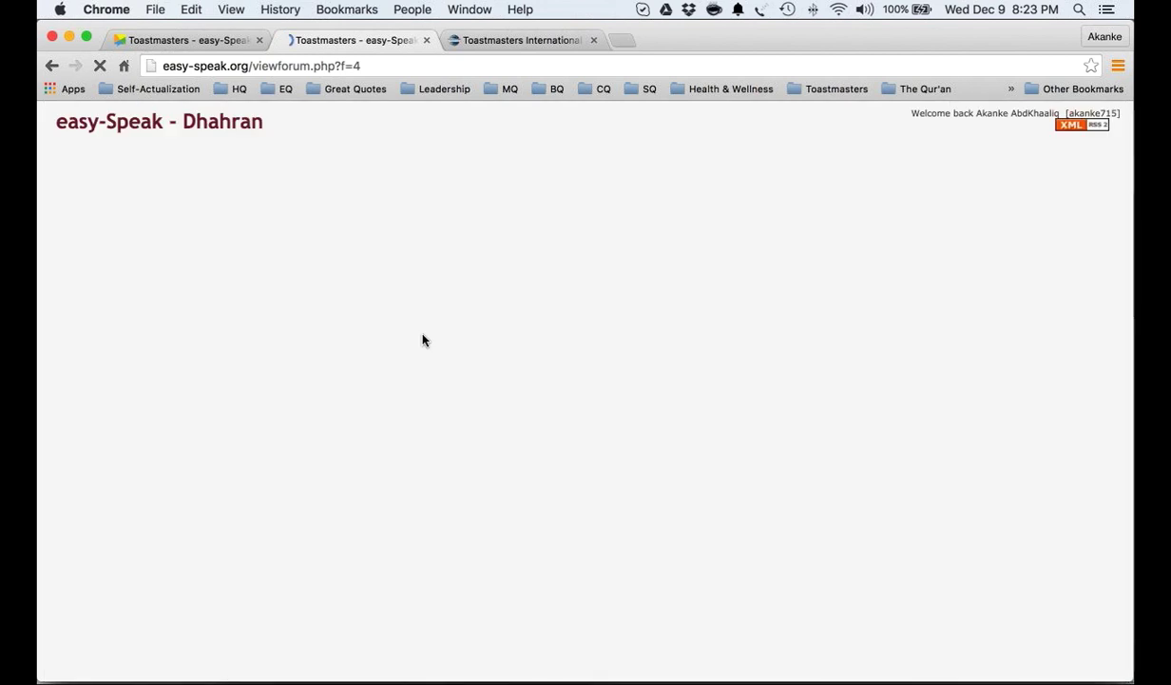
{"action": "scroll", "coordinate": [423, 340], "scroll_direction": "down", "scroll_amount": 4}
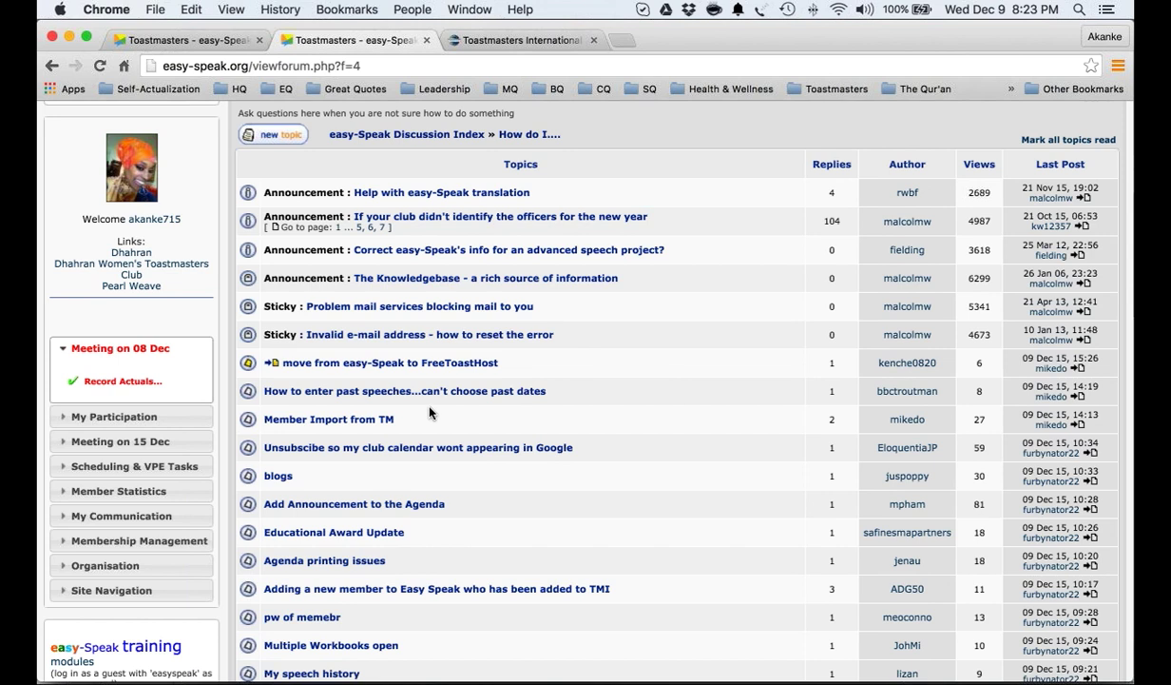
{"action": "left_click", "coordinate": [387, 400]}
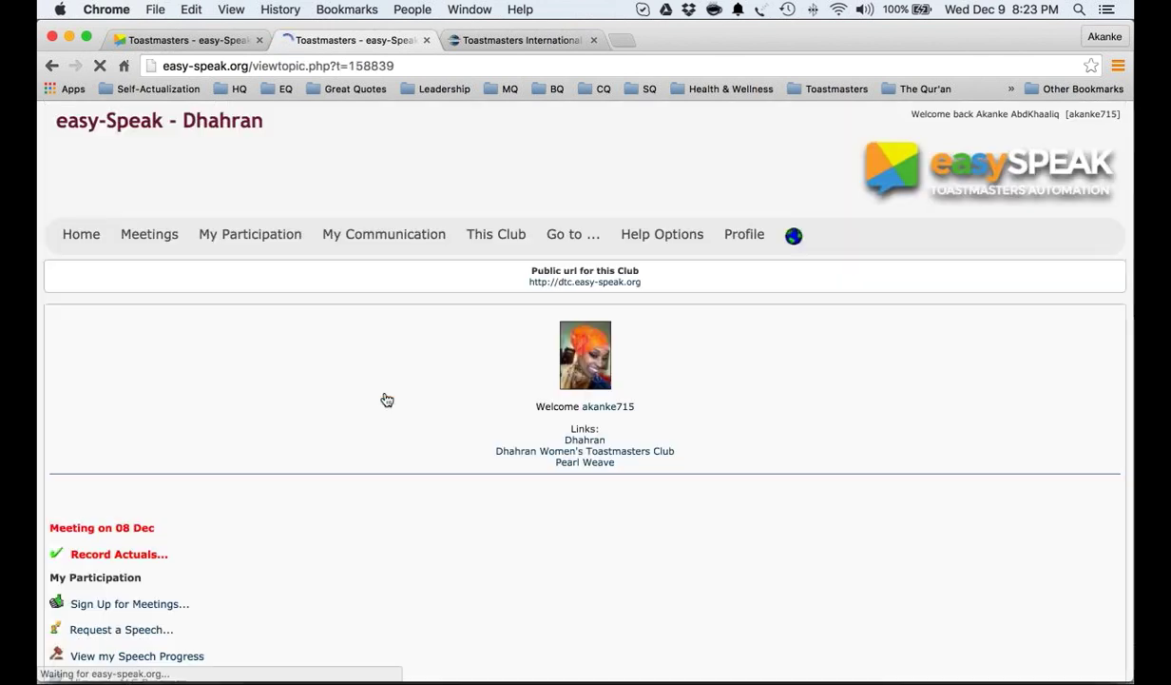
{"action": "scroll", "coordinate": [387, 399], "scroll_direction": "down", "scroll_amount": 3}
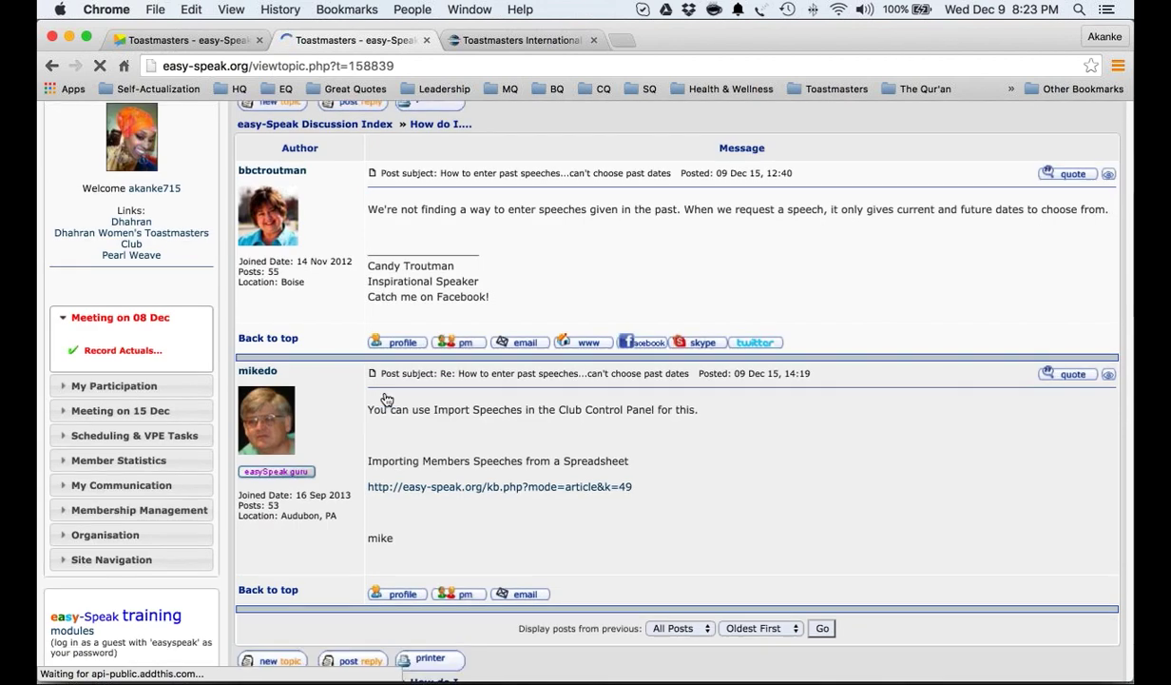
{"action": "scroll", "coordinate": [387, 400], "scroll_direction": "down", "scroll_amount": 3}
{"action": "scroll", "coordinate": [419, 369], "scroll_direction": "down", "scroll_amount": 1}
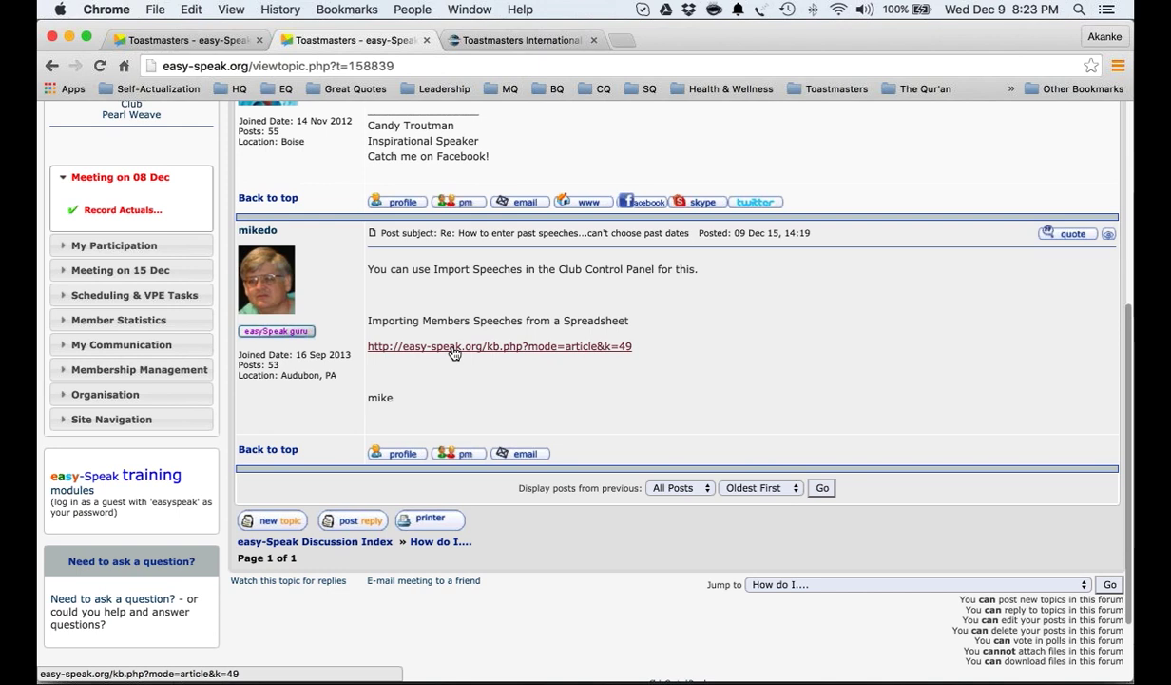
{"action": "scroll", "coordinate": [454, 353], "scroll_direction": "down", "scroll_amount": 1}
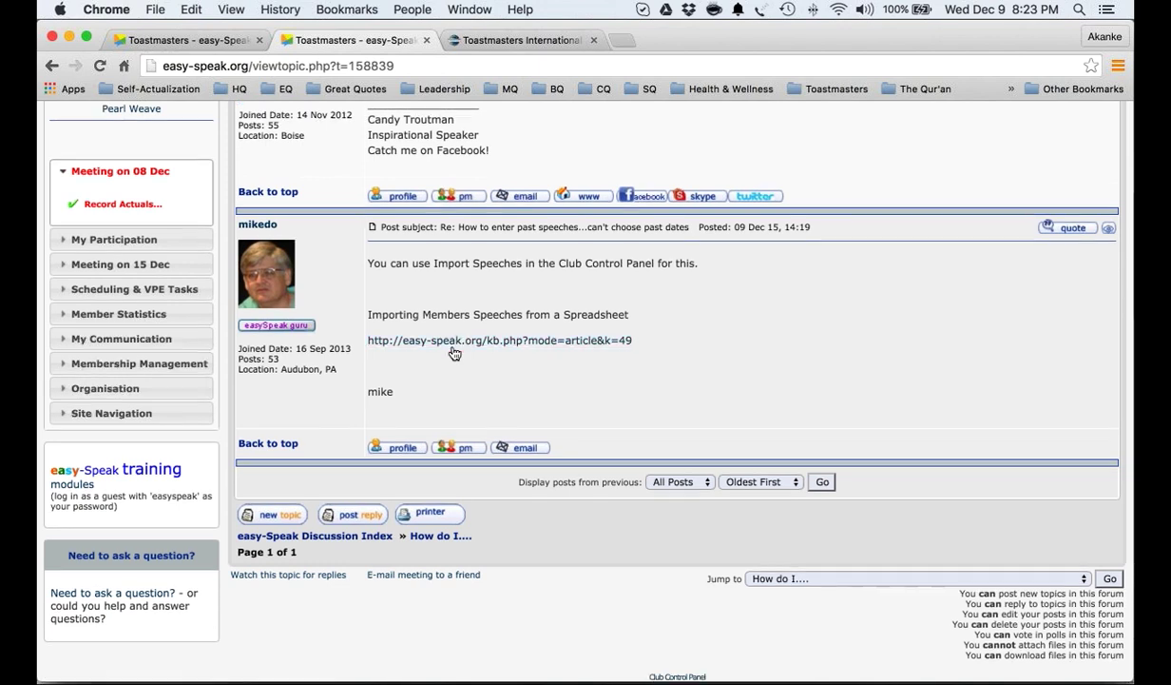
{"action": "scroll", "coordinate": [455, 353], "scroll_direction": "up", "scroll_amount": 3}
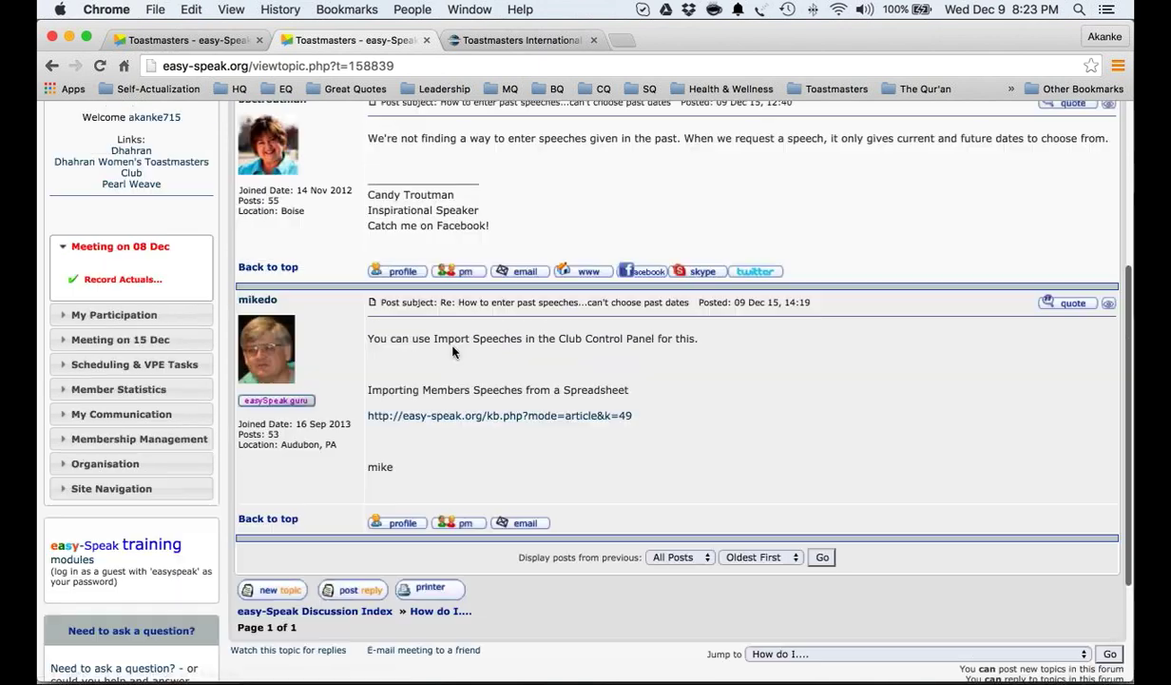
{"action": "scroll", "coordinate": [454, 353], "scroll_direction": "up", "scroll_amount": 2}
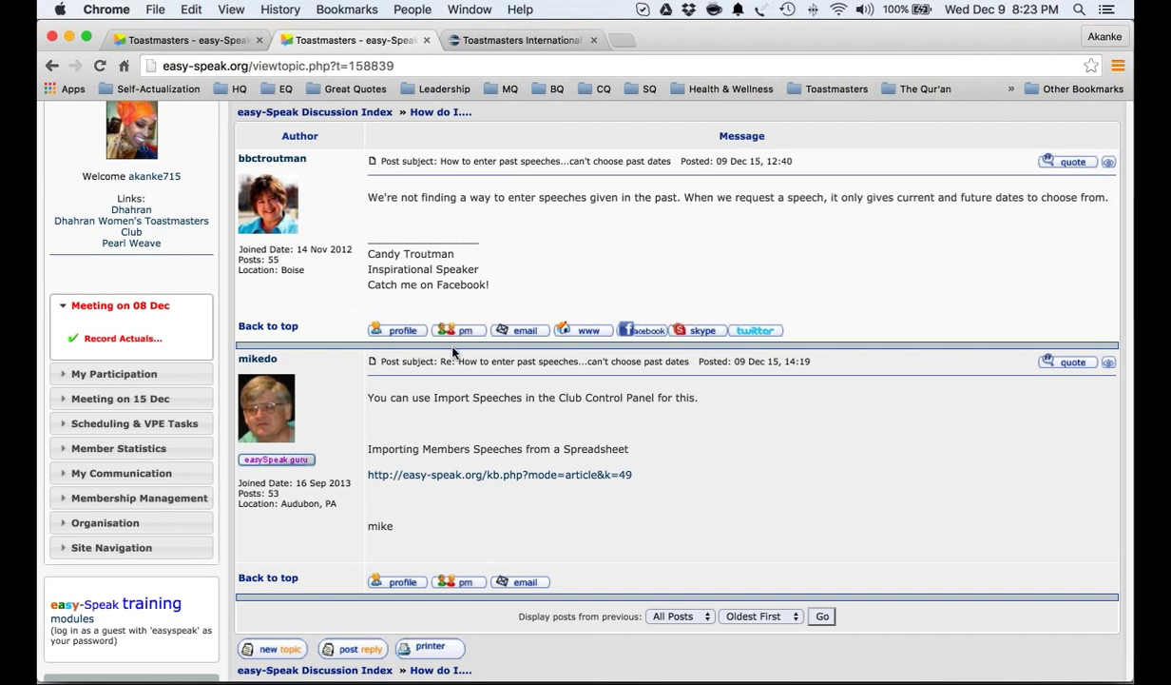
{"action": "scroll", "coordinate": [461, 355], "scroll_direction": "up", "scroll_amount": 1}
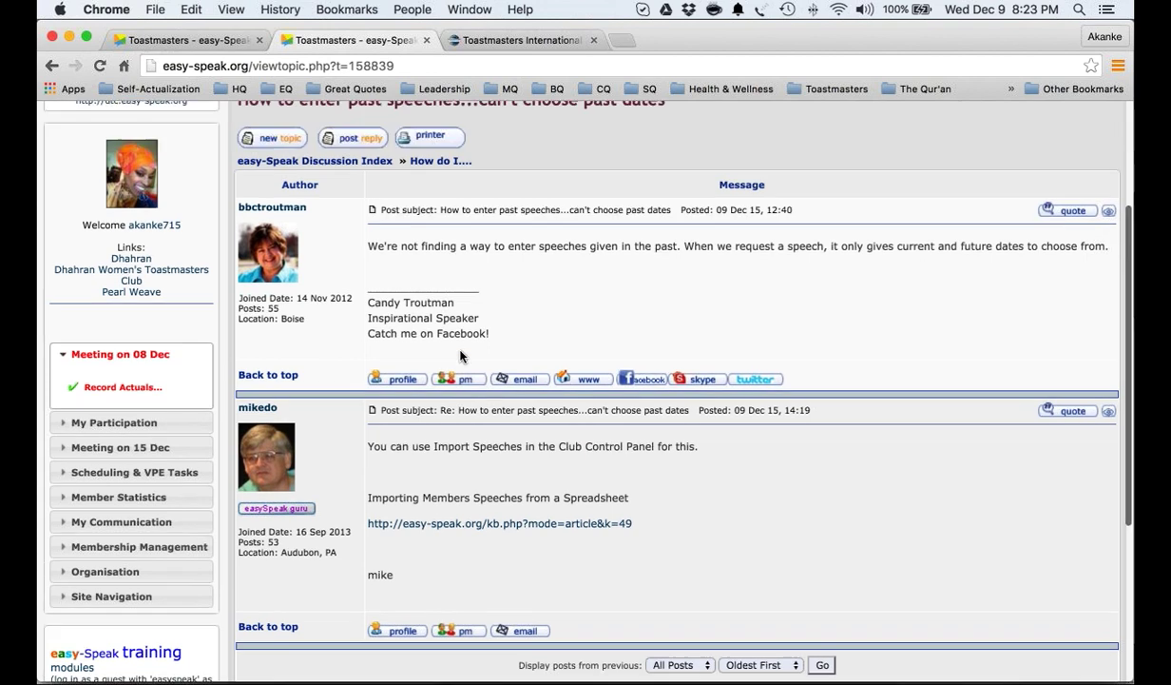
{"action": "scroll", "coordinate": [461, 355], "scroll_direction": "up", "scroll_amount": 1}
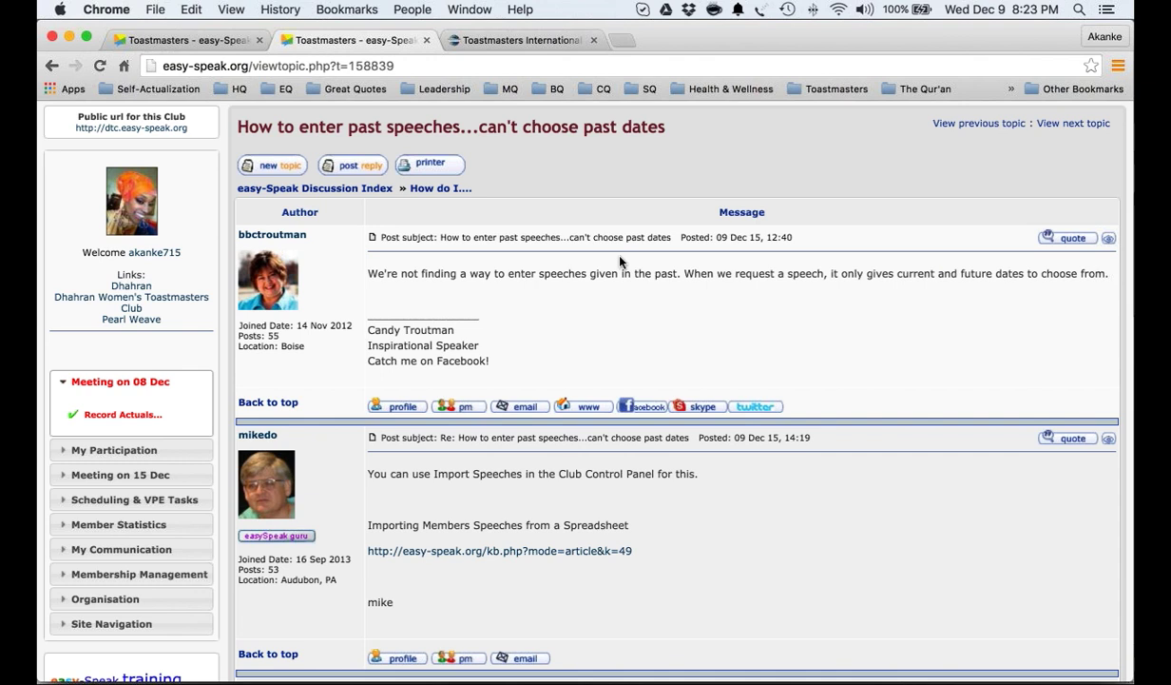
{"action": "scroll", "coordinate": [618, 253], "scroll_direction": "up", "scroll_amount": 2}
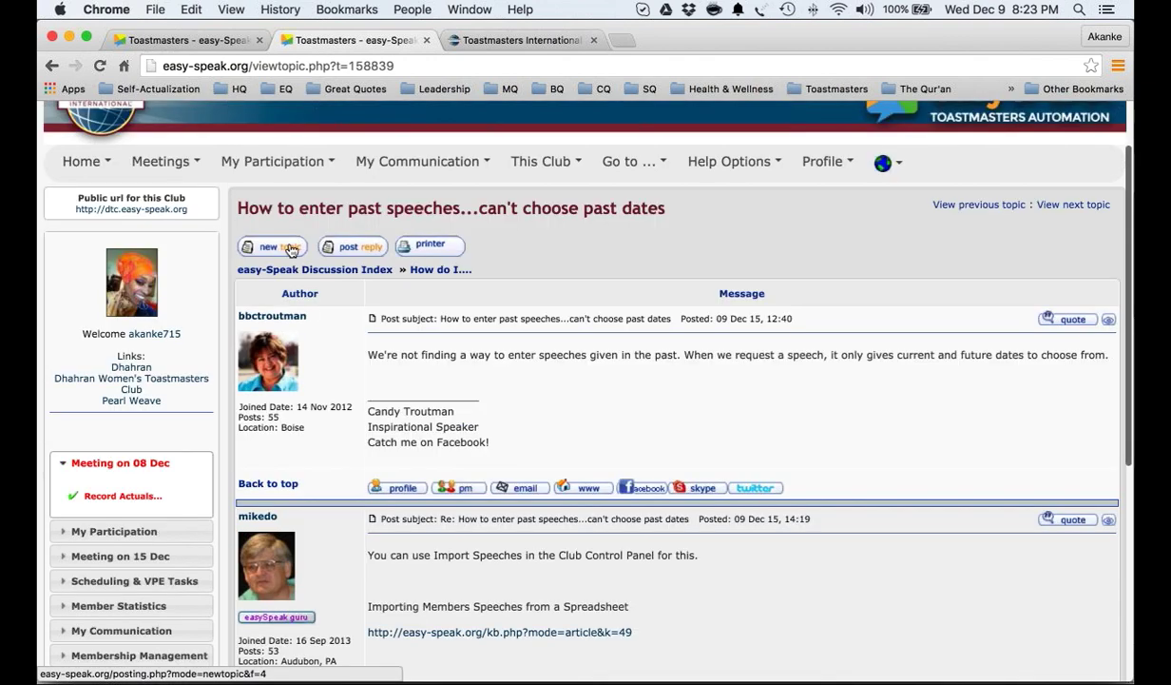
Return from the topic to the How do I.... forum topic list.
{"action": "left_click", "coordinate": [283, 249]}
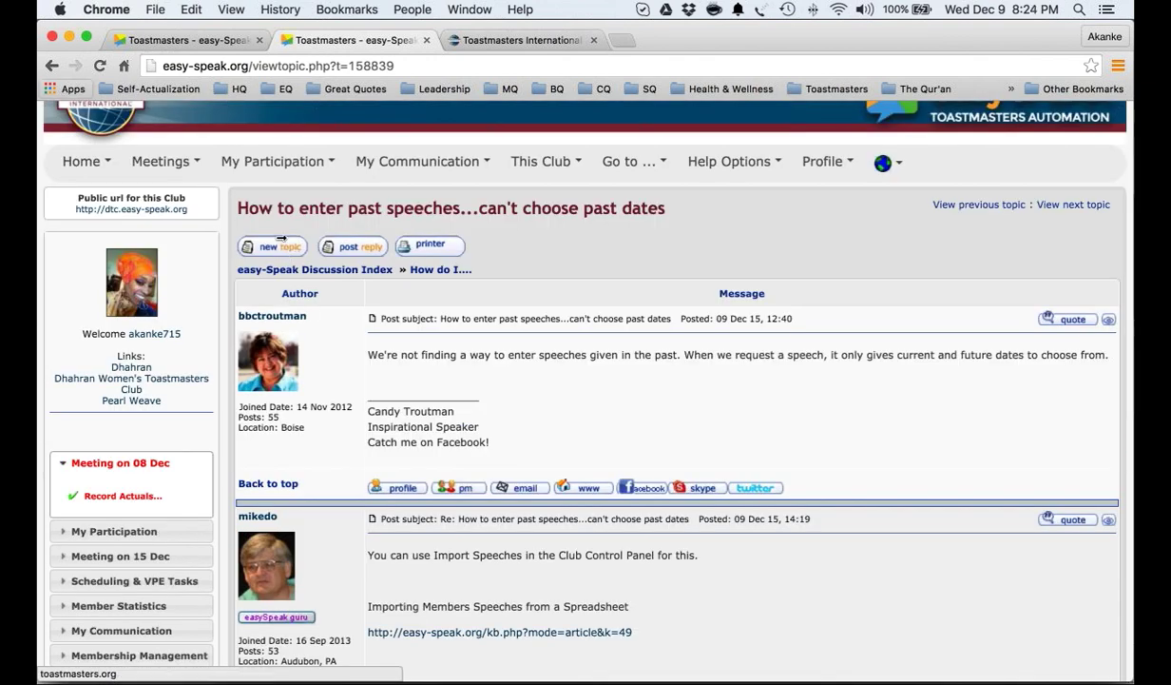
{"action": "key", "text": "super+bracketleft"}
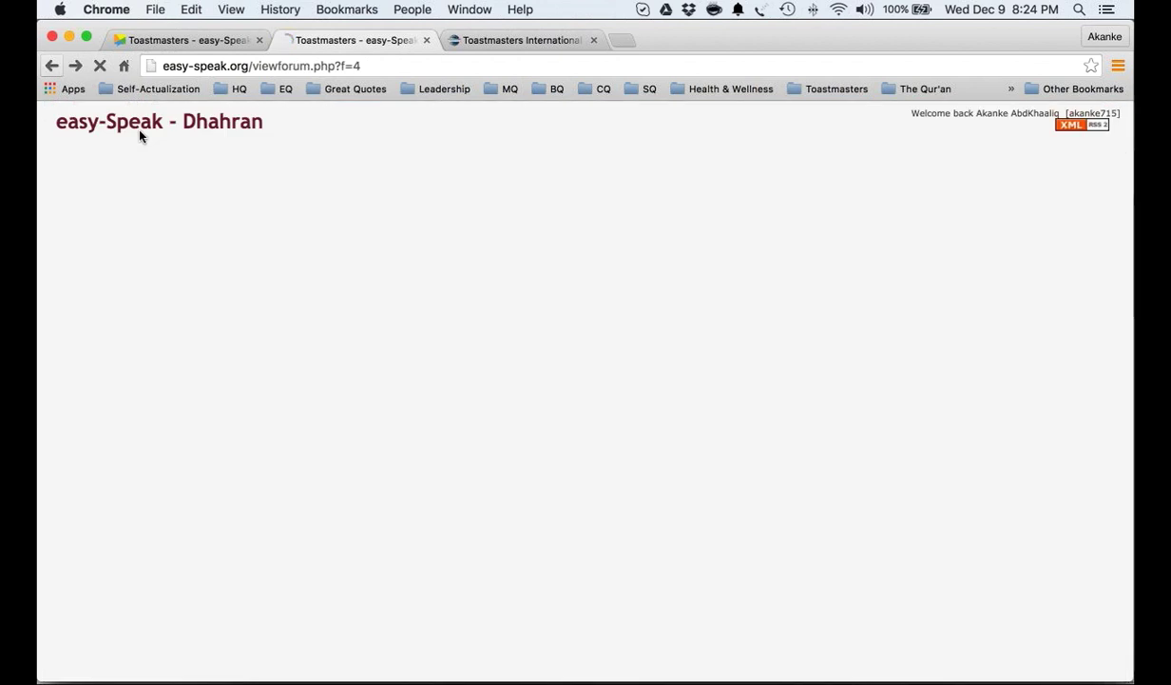
{"action": "scroll", "coordinate": [275, 228], "scroll_direction": "up", "scroll_amount": 5}
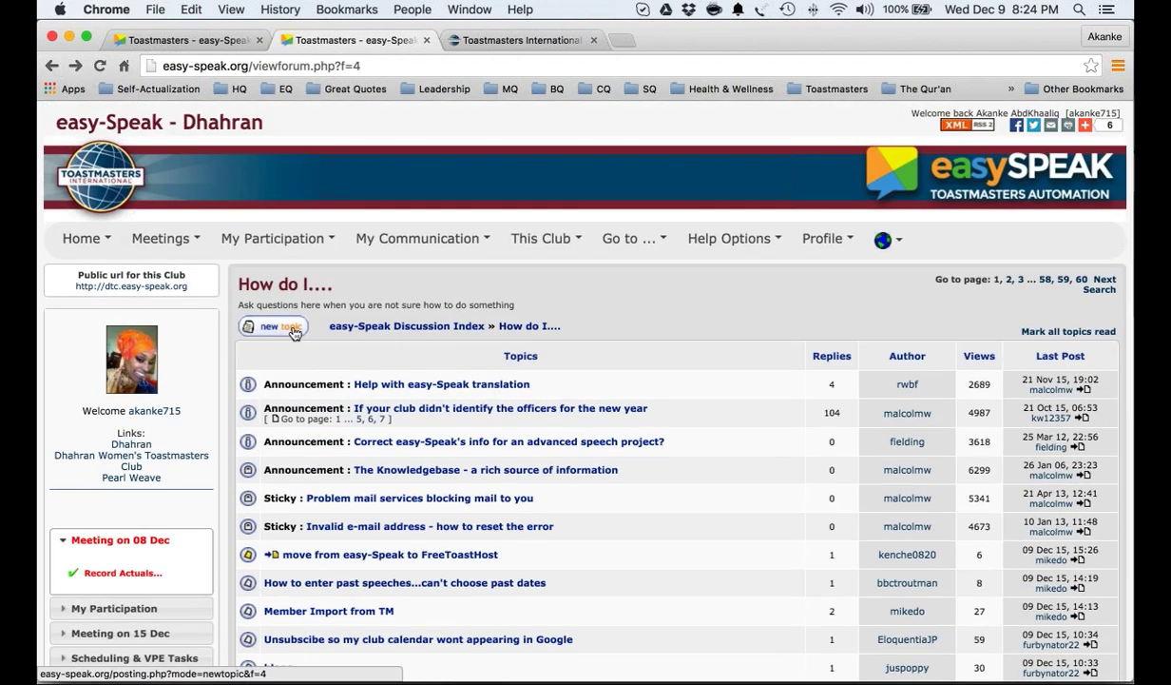
Start a blank new topic in How do I...., then check the Help Options and Home menus.
{"action": "left_click", "coordinate": [294, 331]}
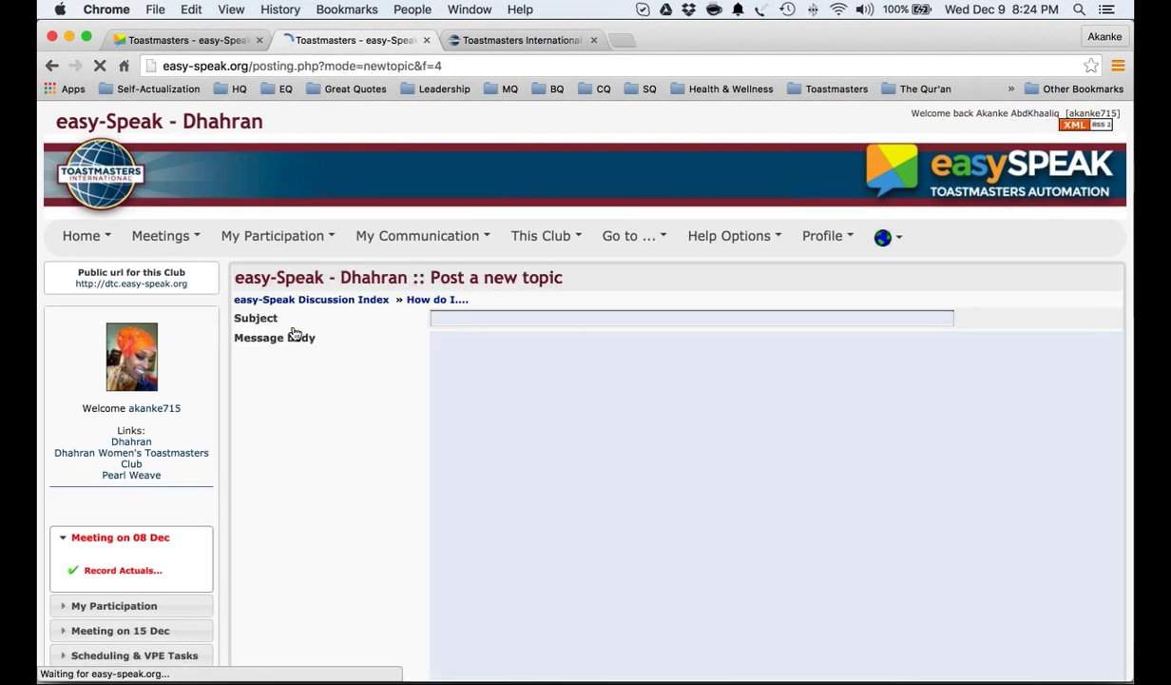
{"action": "scroll", "coordinate": [294, 333], "scroll_direction": "down", "scroll_amount": 2}
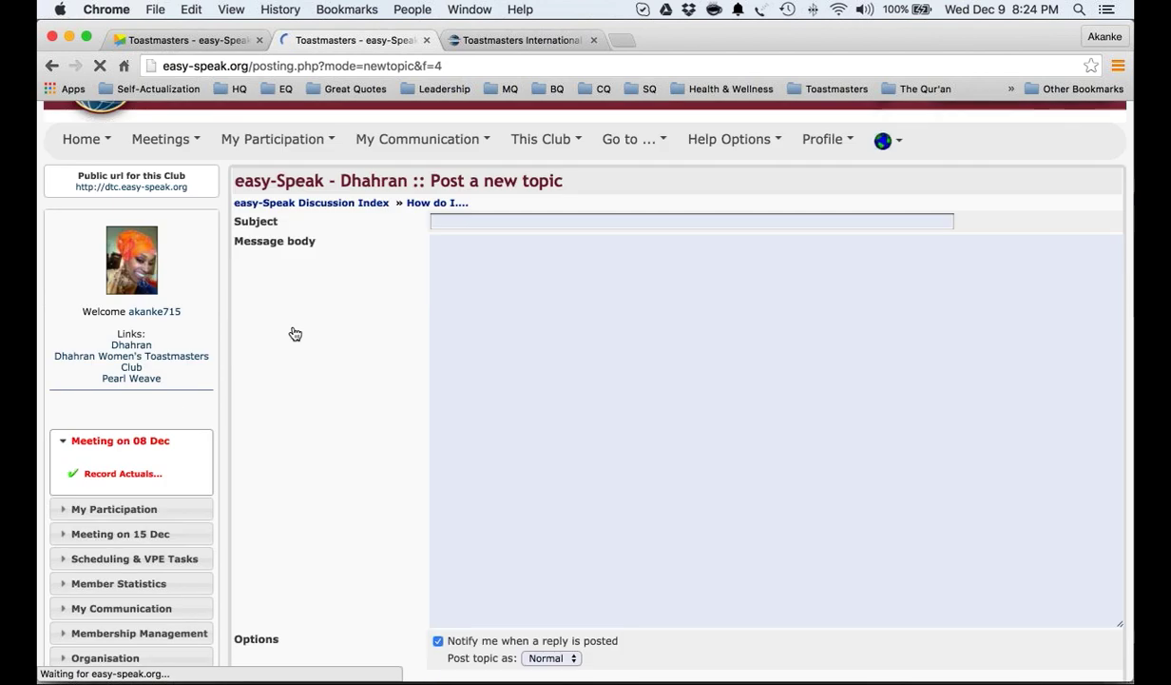
{"action": "scroll", "coordinate": [295, 333], "scroll_direction": "down", "scroll_amount": 2}
{"action": "scroll", "coordinate": [295, 333], "scroll_direction": "up", "scroll_amount": 3}
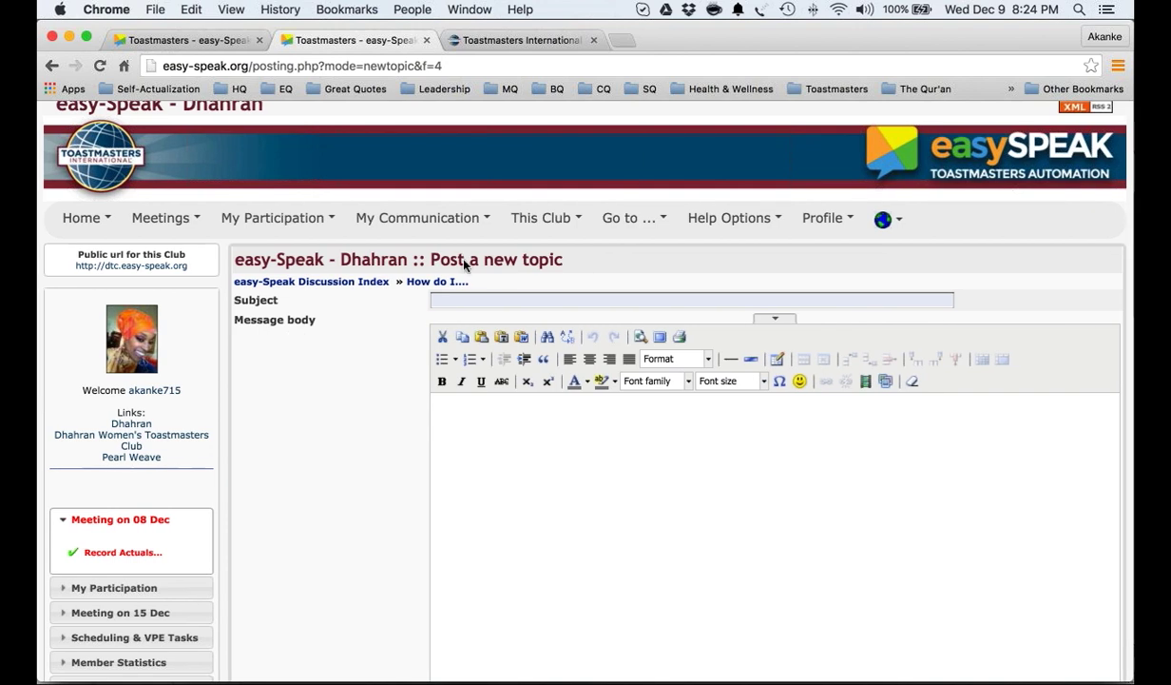
{"action": "left_click", "coordinate": [689, 219]}
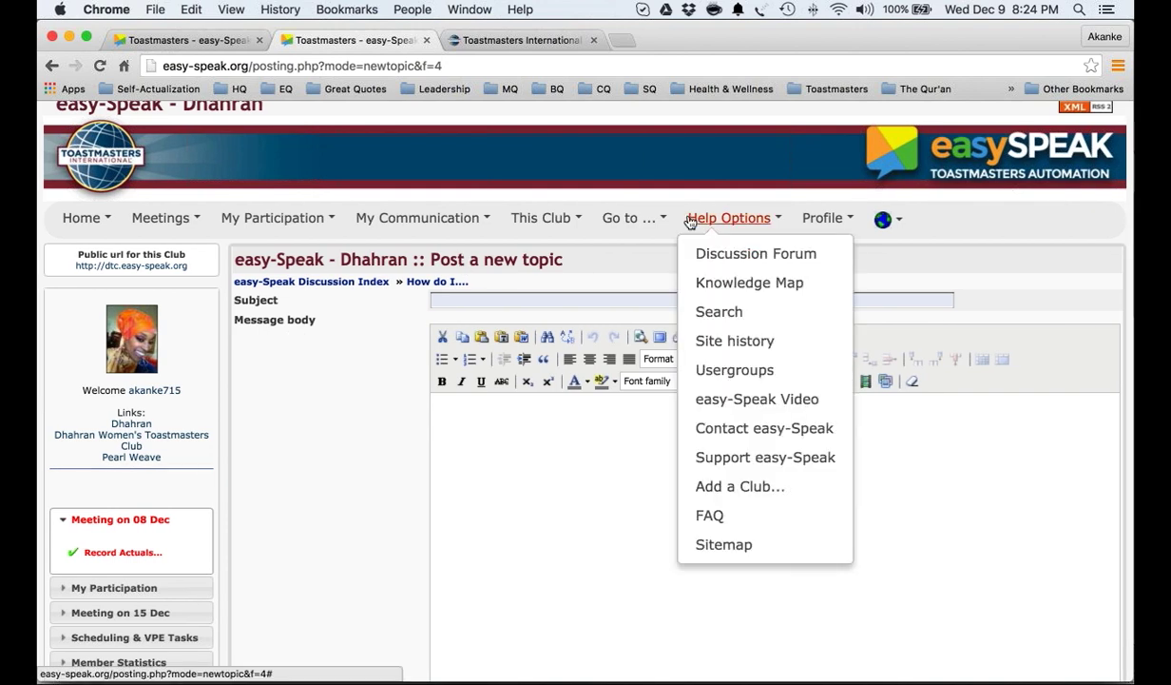
{"action": "left_click", "coordinate": [90, 221]}
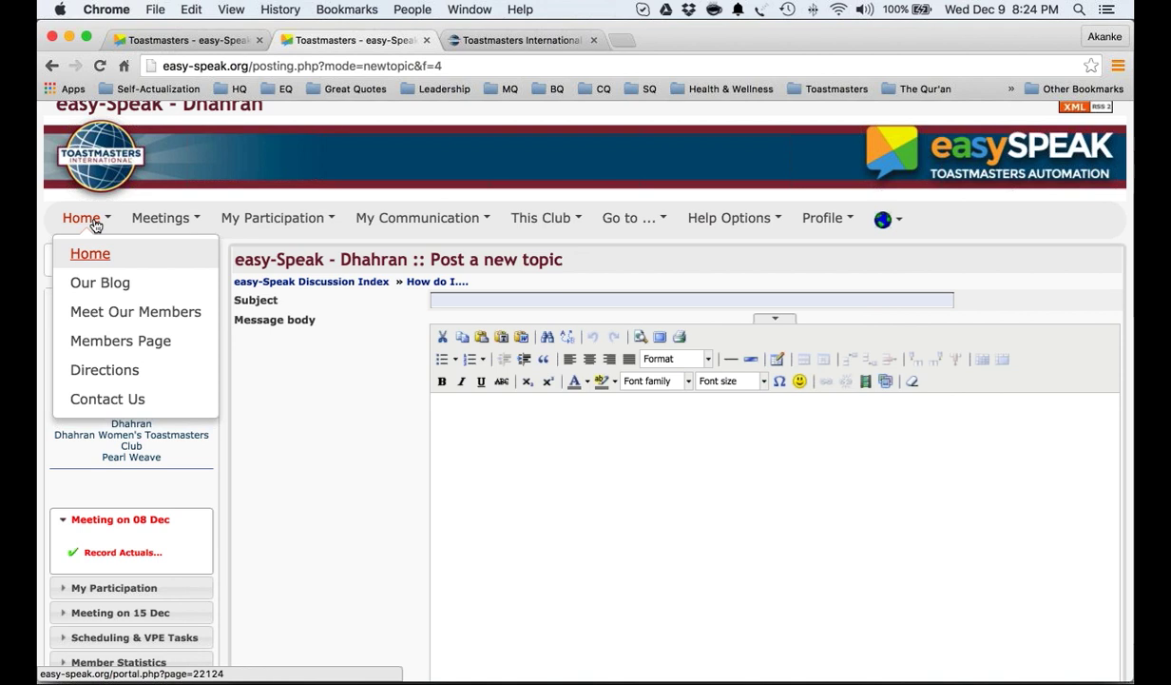
Go to the club Home page and review the My Communication, My Participation and Meetings menus.
{"action": "left_click", "coordinate": [107, 253]}
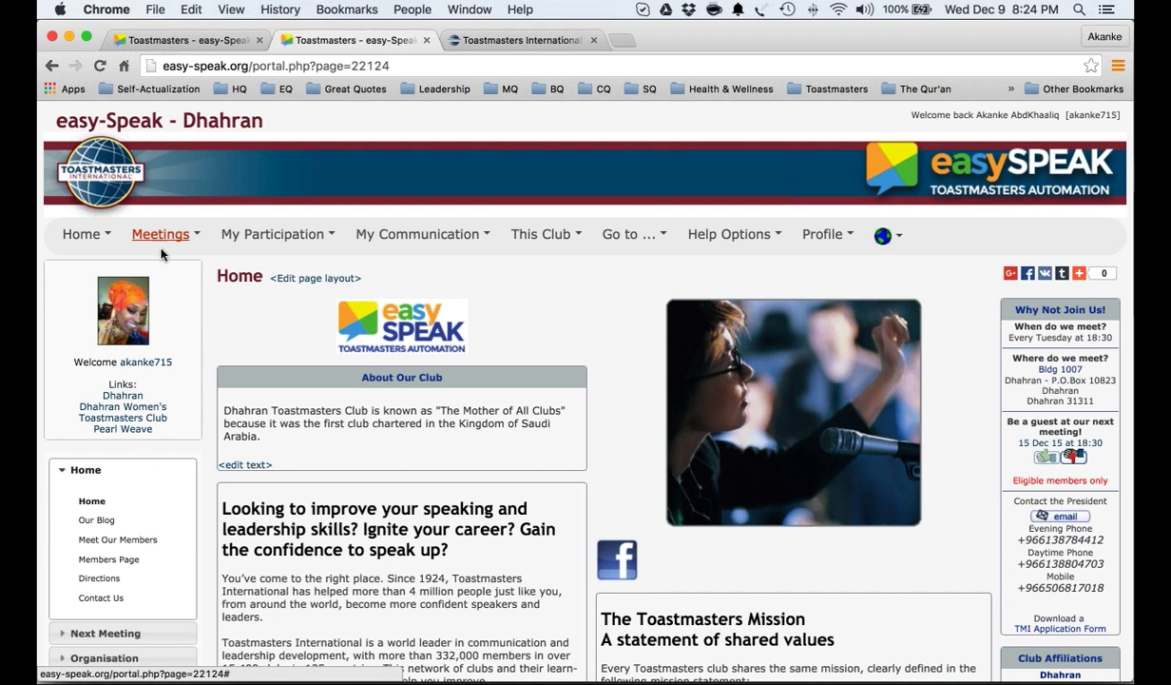
{"action": "left_click", "coordinate": [442, 245]}
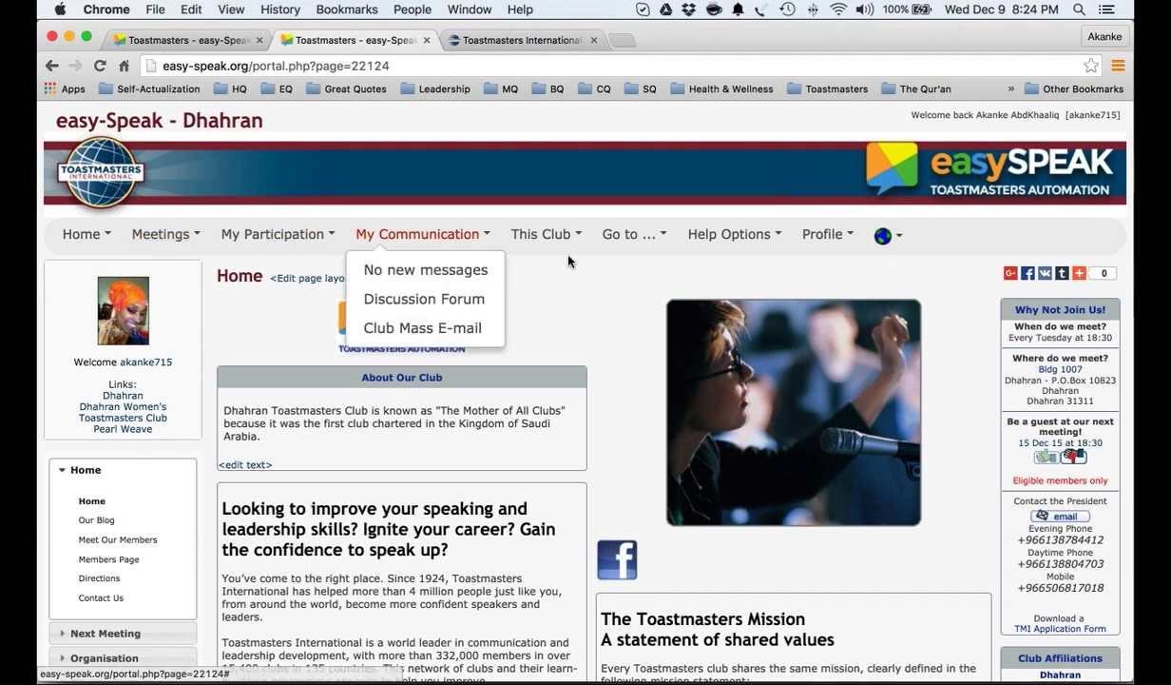
{"action": "left_click", "coordinate": [285, 235]}
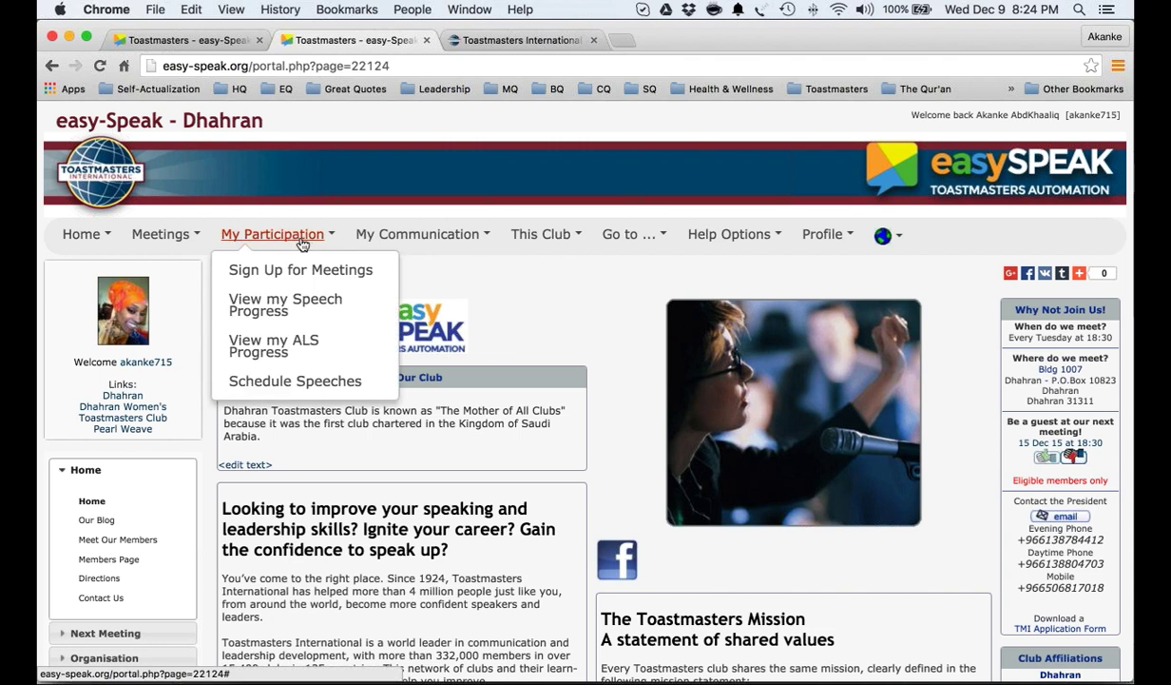
{"action": "left_click", "coordinate": [161, 235]}
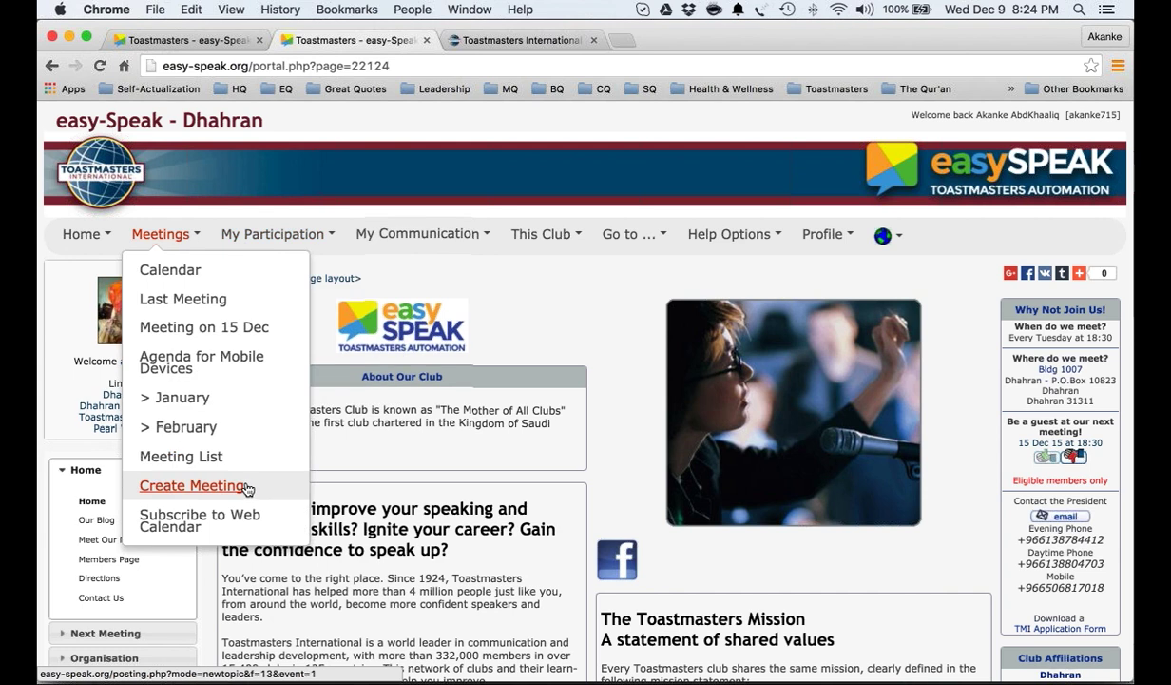
{"action": "scroll", "coordinate": [247, 489], "scroll_direction": "down", "scroll_amount": 1}
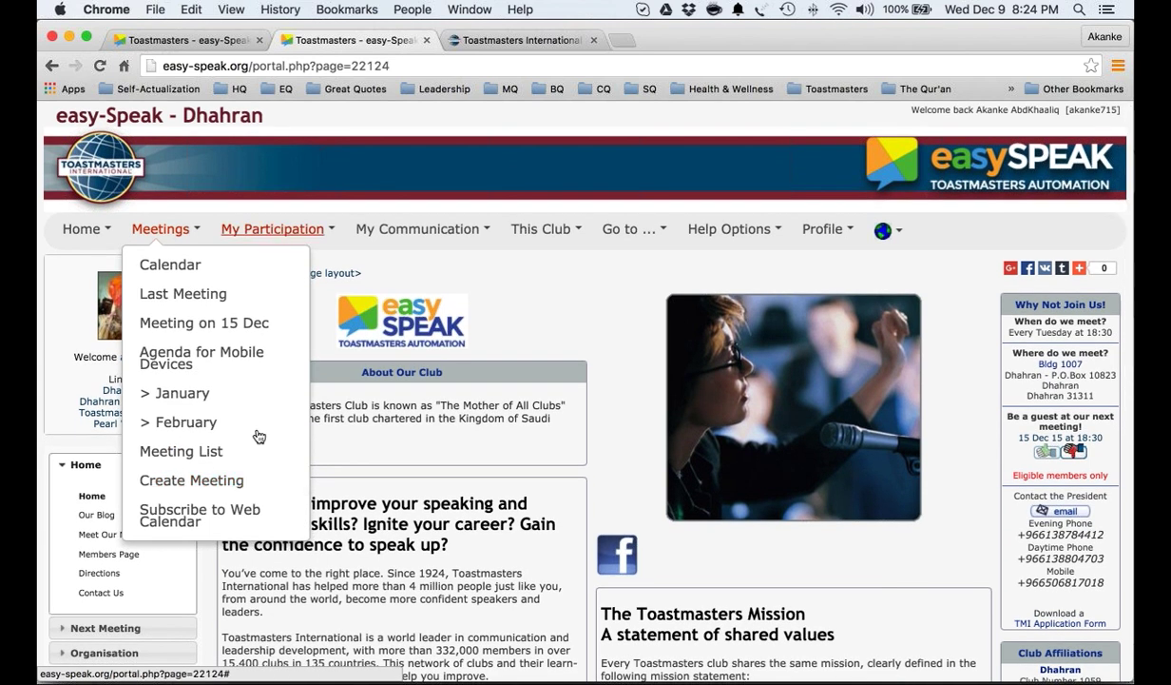
{"action": "scroll", "coordinate": [259, 435], "scroll_direction": "up", "scroll_amount": 1}
{"action": "mouse_move", "coordinate": [272, 228]}
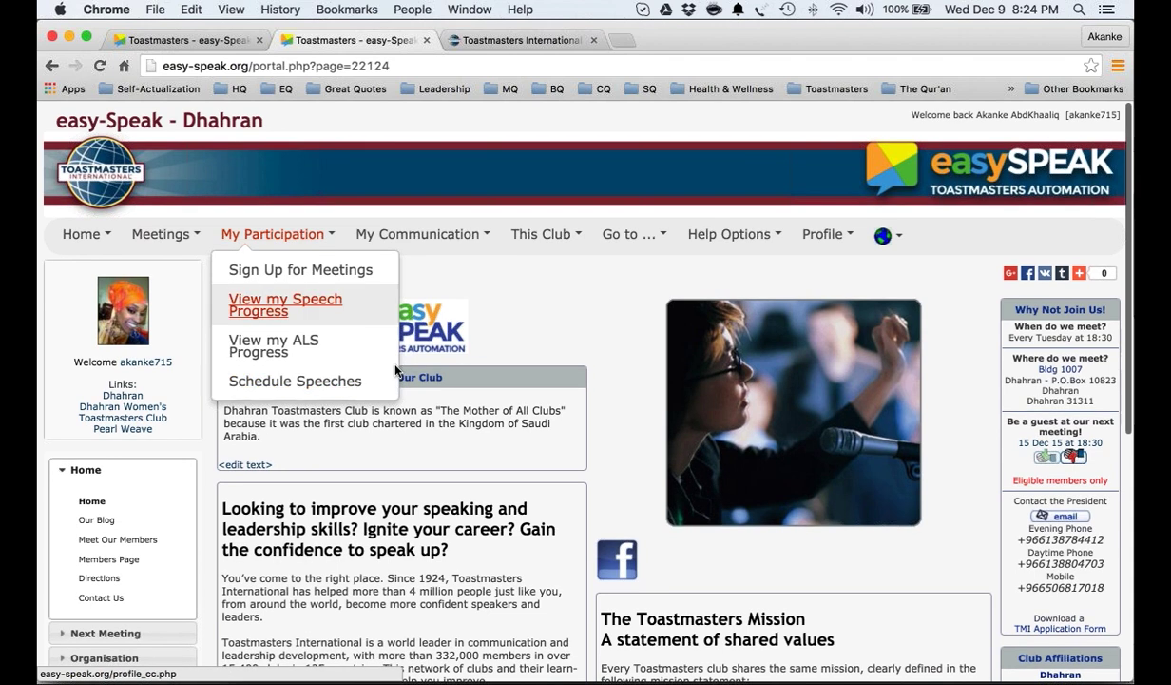
Switch to Club member view, review its reduced menus, then switch back to Officer view.
{"action": "mouse_move", "coordinate": [823, 236]}
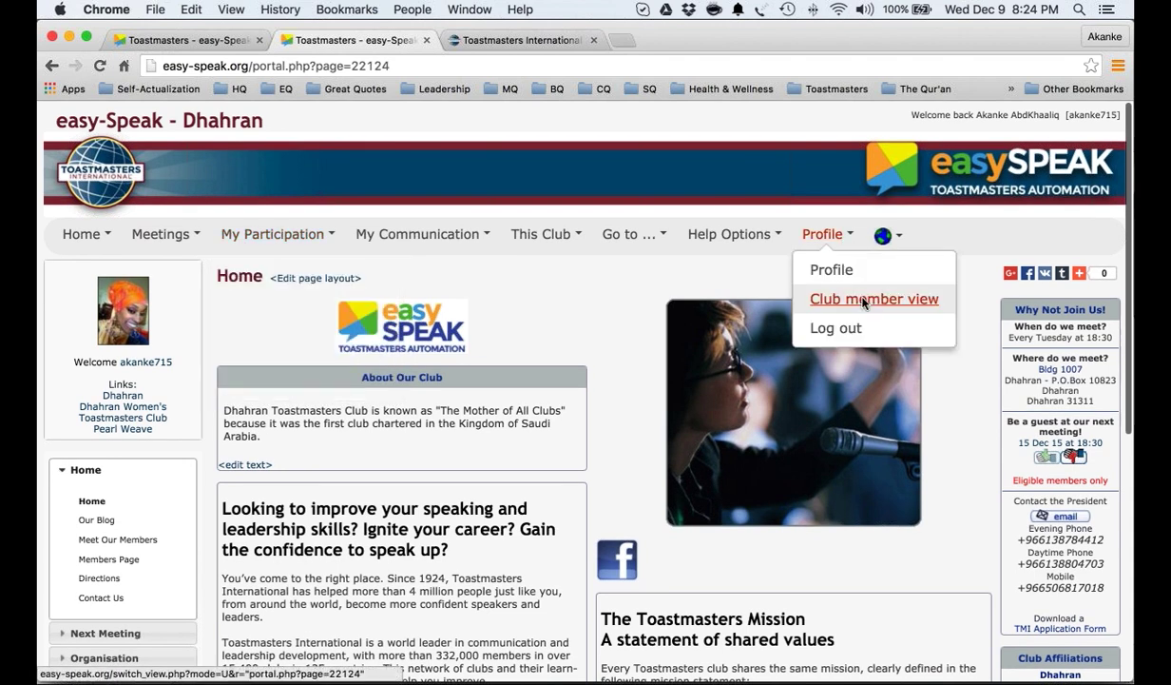
{"action": "left_click", "coordinate": [864, 301]}
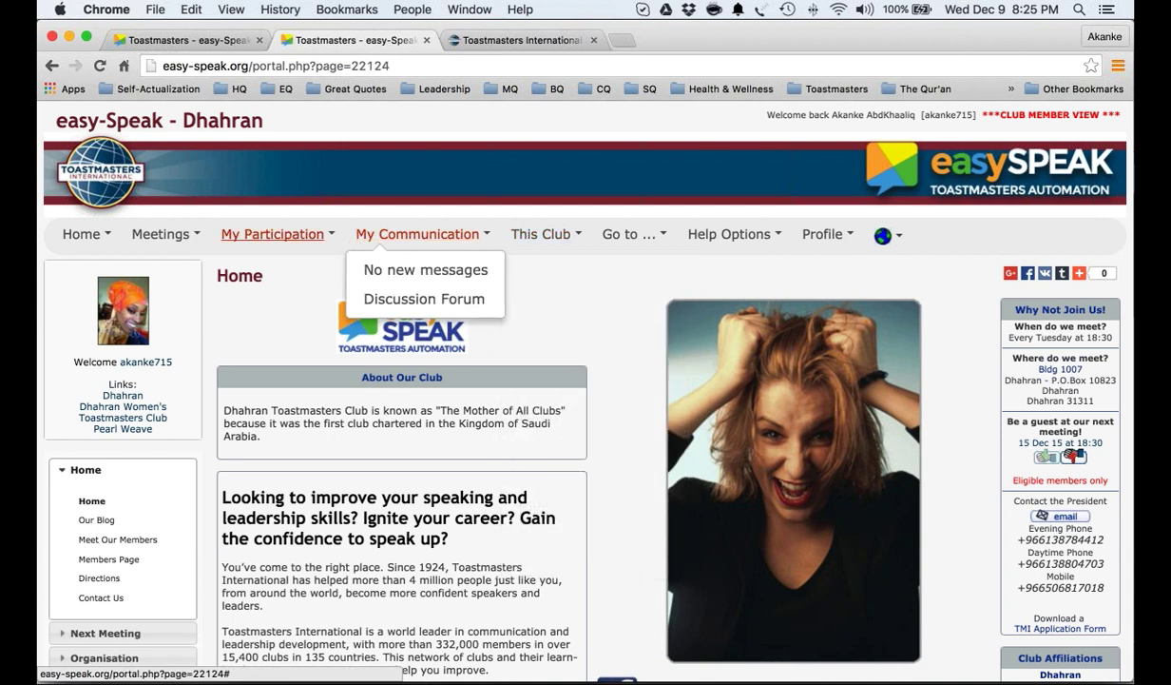
{"action": "mouse_move", "coordinate": [191, 238]}
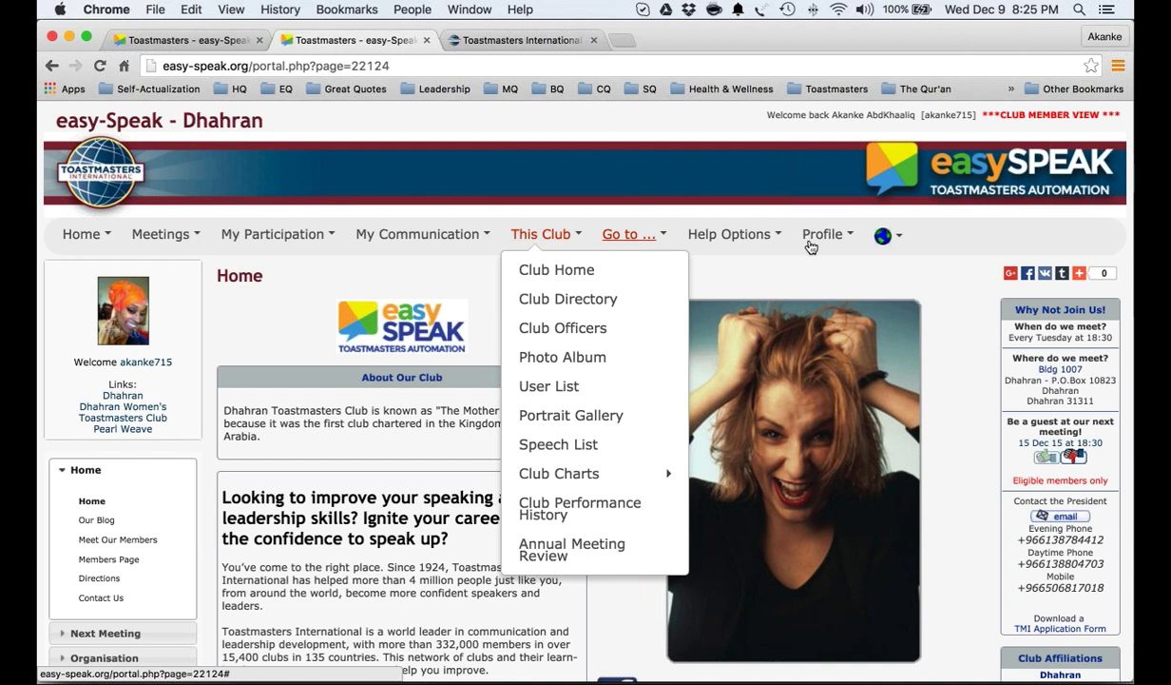
{"action": "mouse_move", "coordinate": [855, 247]}
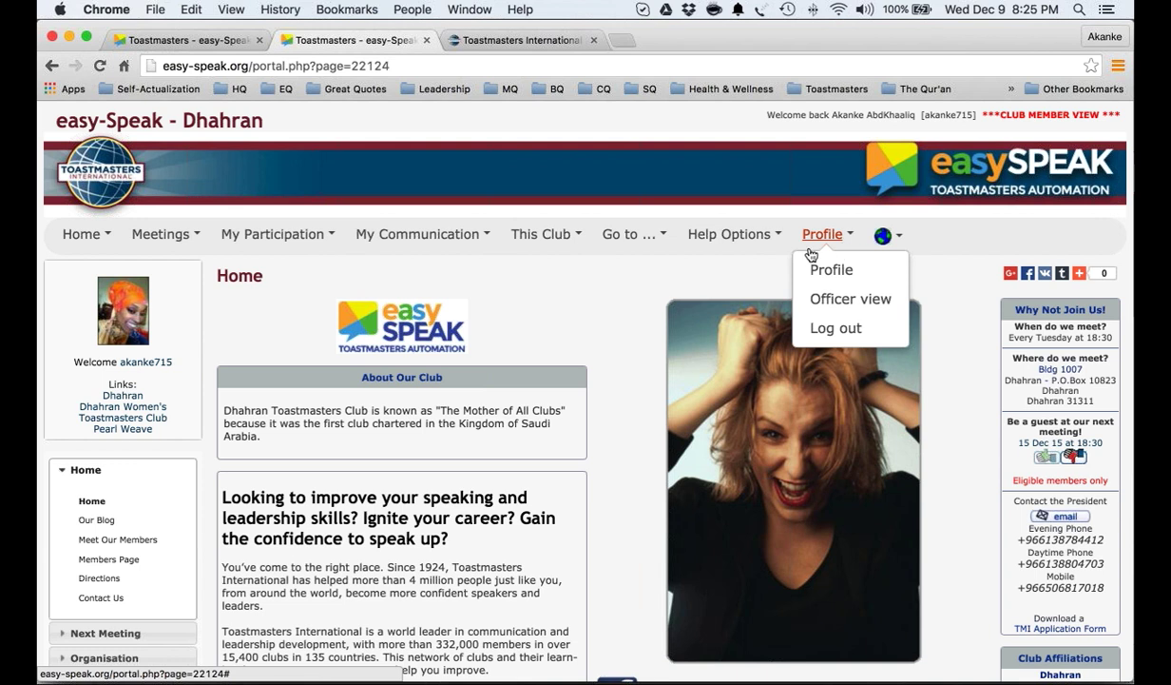
{"action": "left_click", "coordinate": [851, 299]}
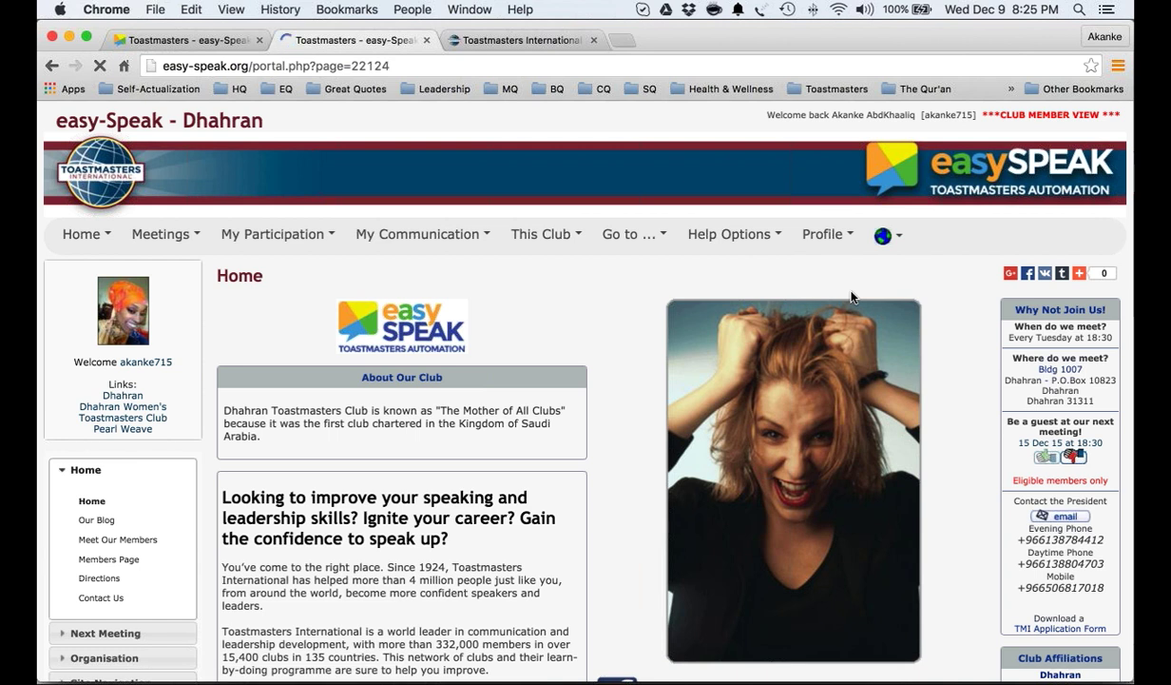
In Club member view, compare the Meetings, My Communication and This Club menus, then restore Officer view.
{"action": "left_click", "coordinate": [846, 236]}
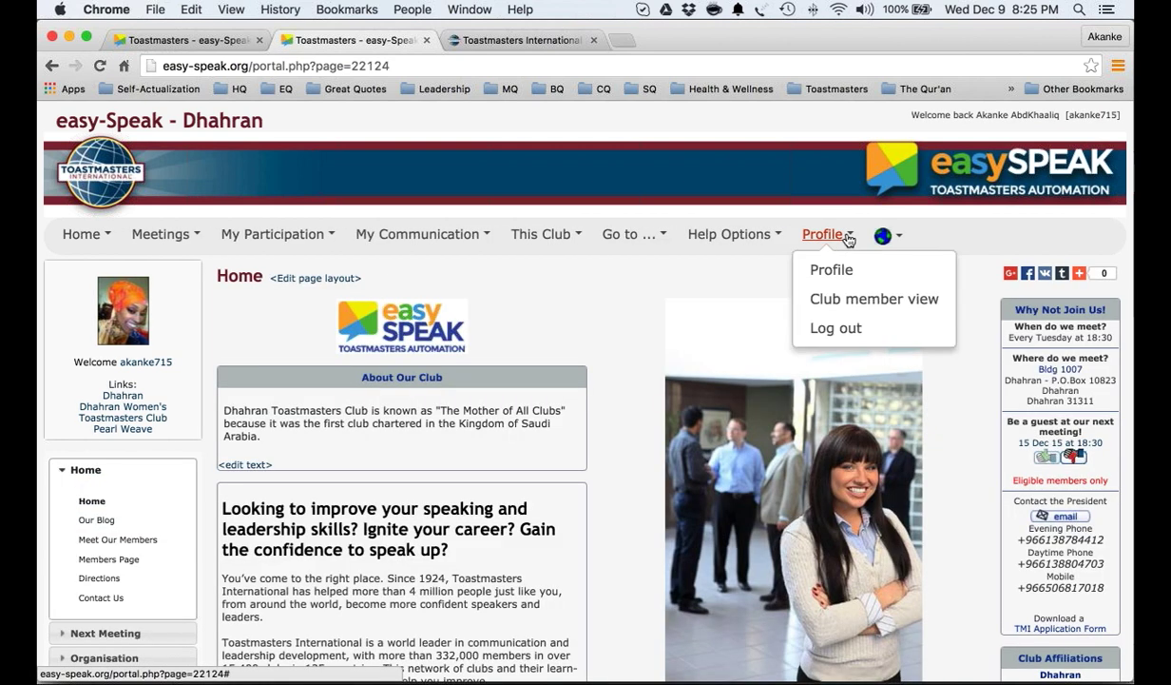
{"action": "left_click", "coordinate": [851, 301]}
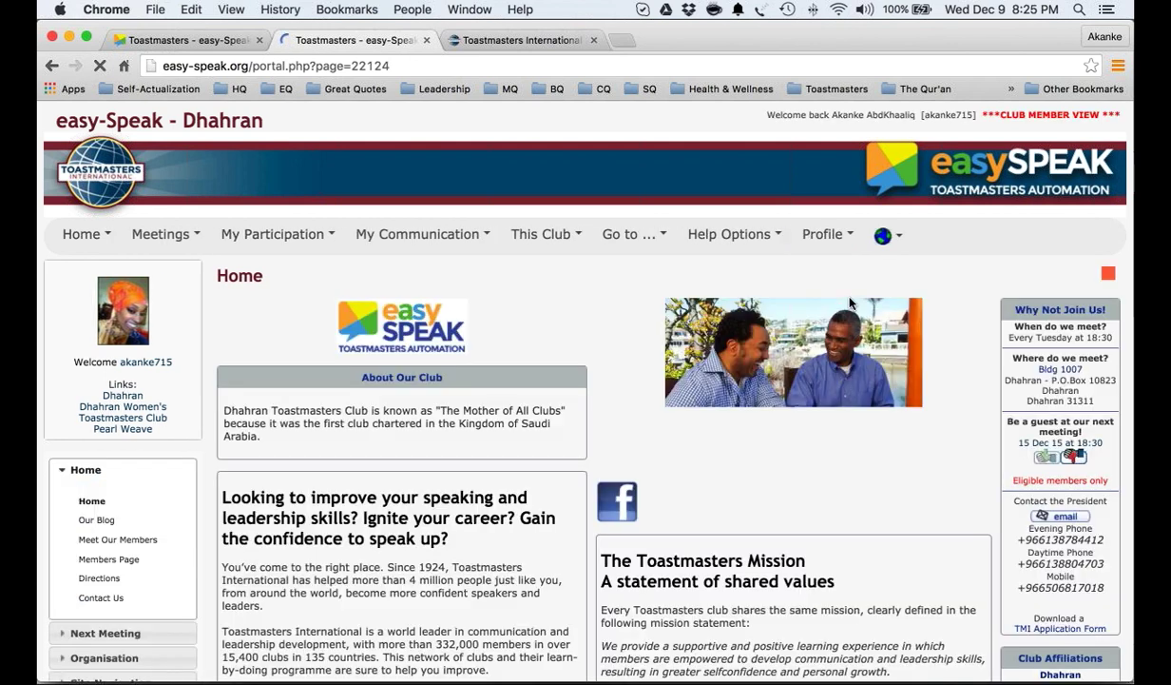
{"action": "left_click", "coordinate": [189, 240]}
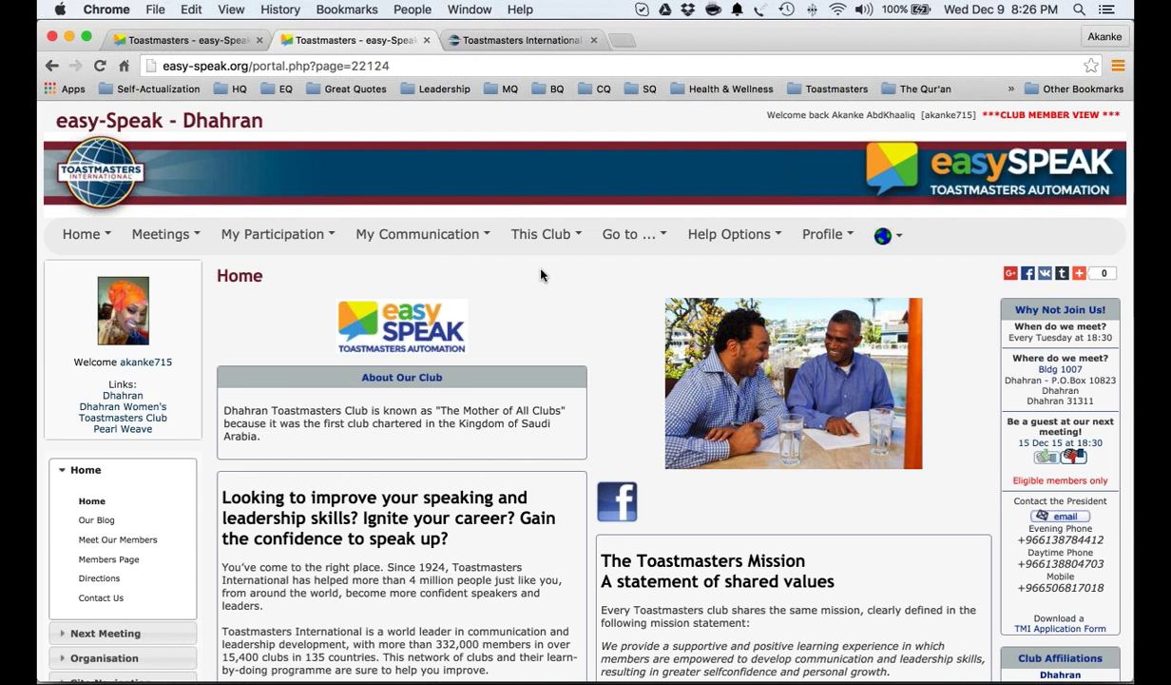
{"action": "left_click", "coordinate": [485, 234]}
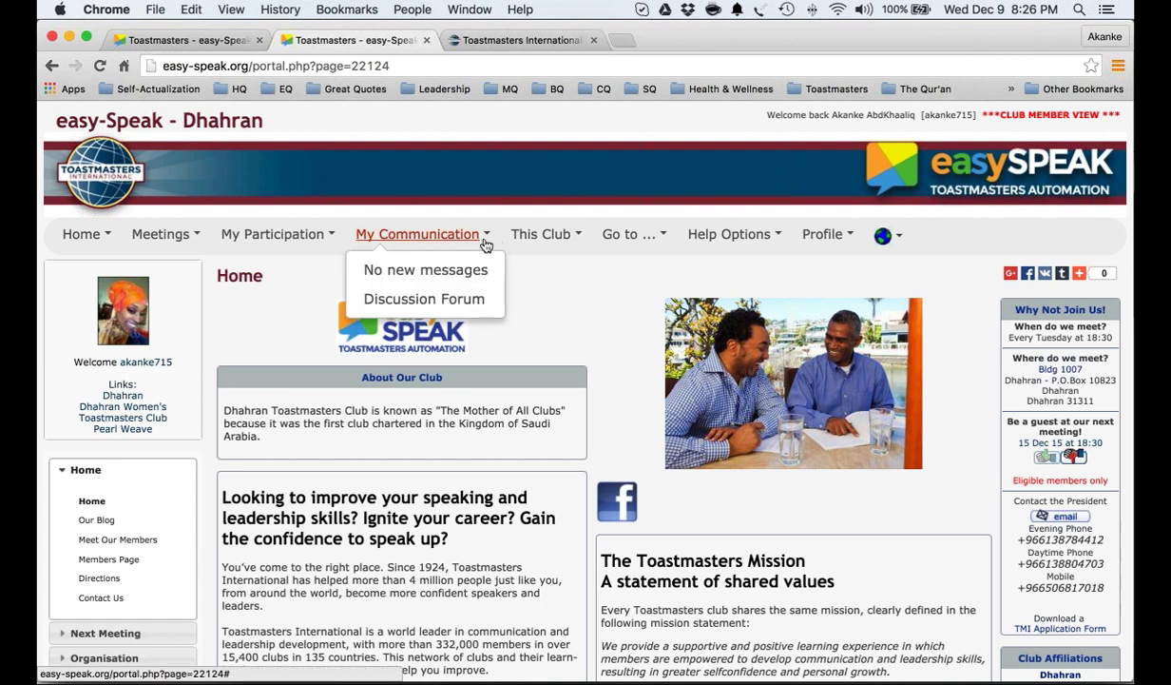
{"action": "left_click", "coordinate": [580, 237]}
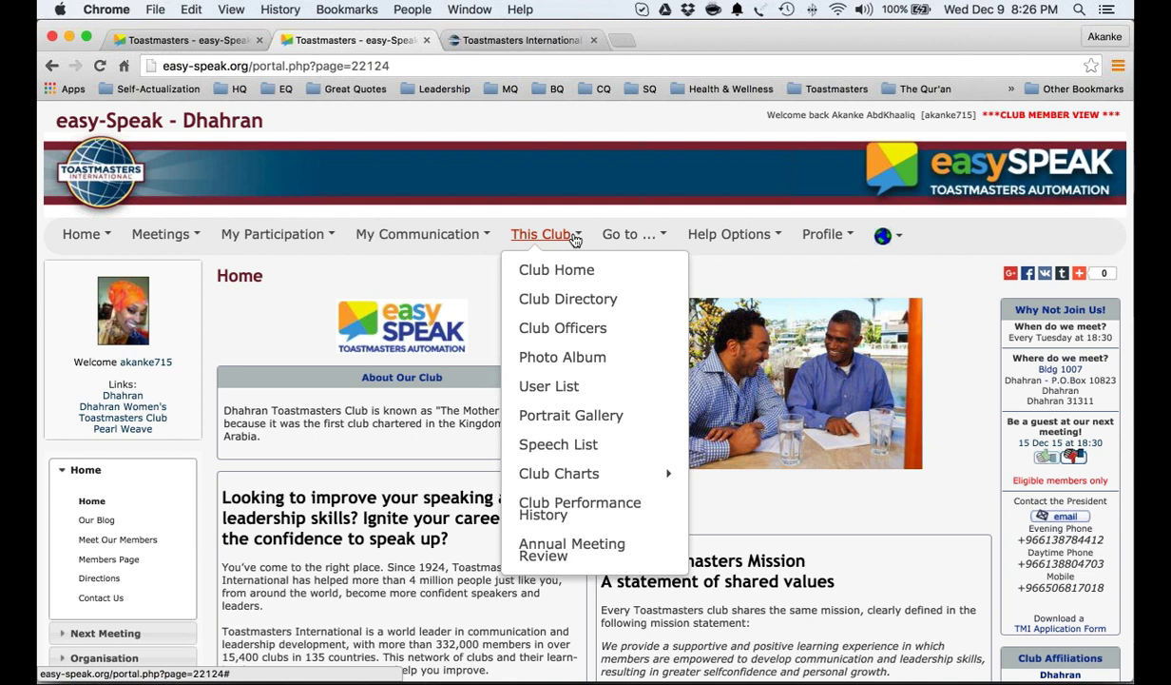
{"action": "left_click", "coordinate": [824, 238]}
{"action": "left_click", "coordinate": [833, 301]}
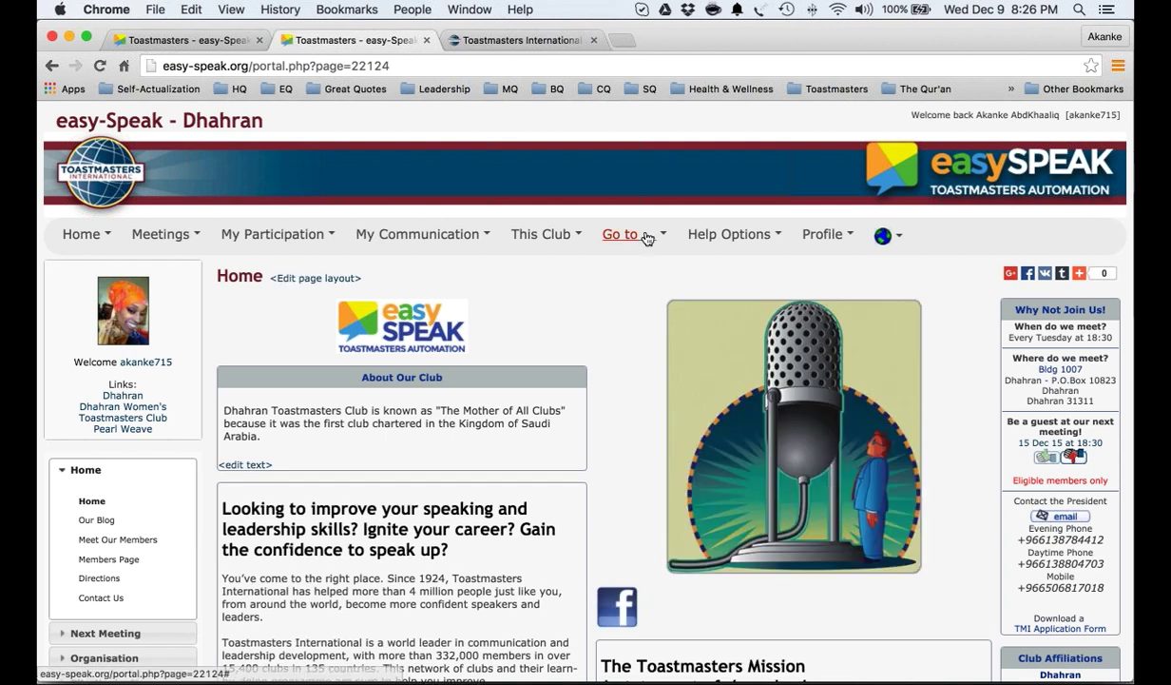
{"action": "mouse_move", "coordinate": [574, 239]}
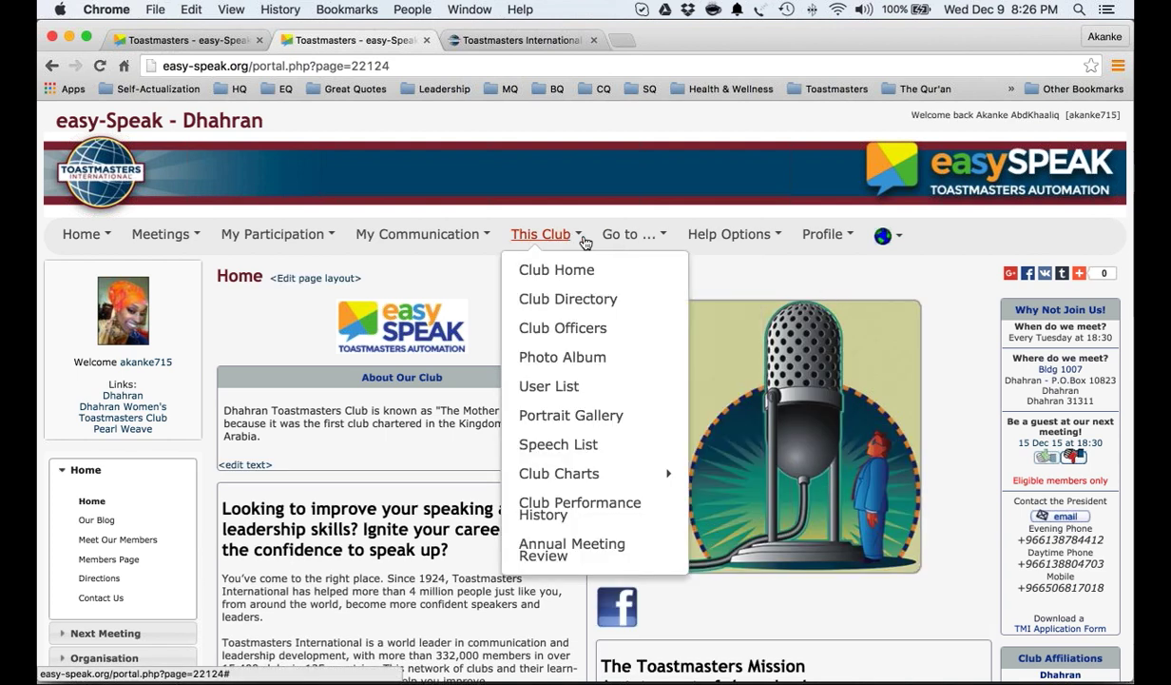